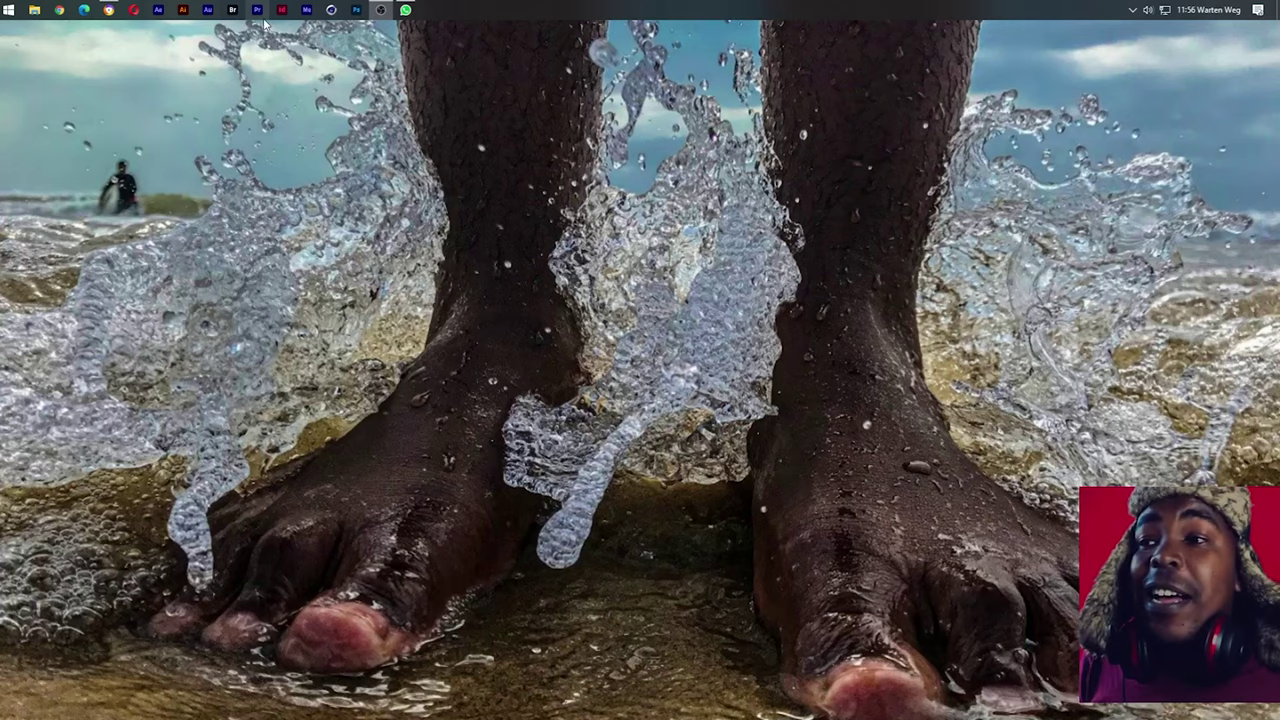
Launch Adobe Illustrator from the taskbar and maximise its window to full screen
{"action": "left_click", "coordinate": [183, 9]}
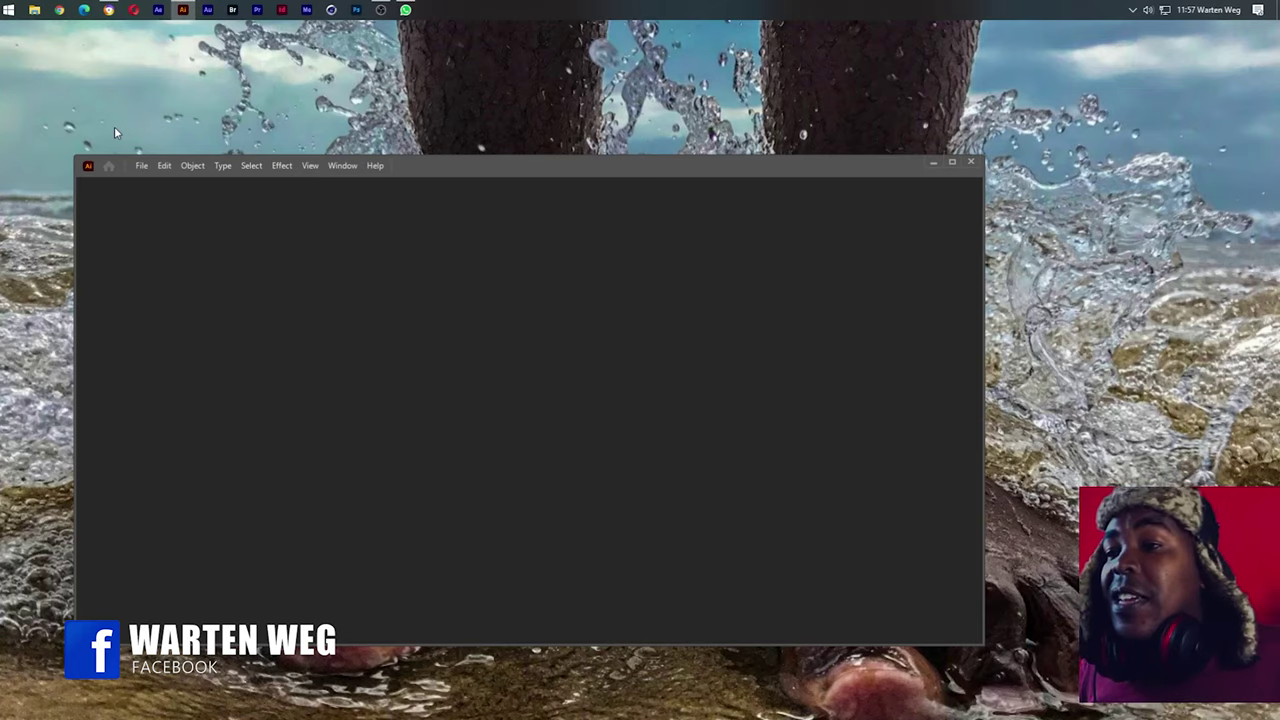
{"action": "left_click", "coordinate": [953, 166]}
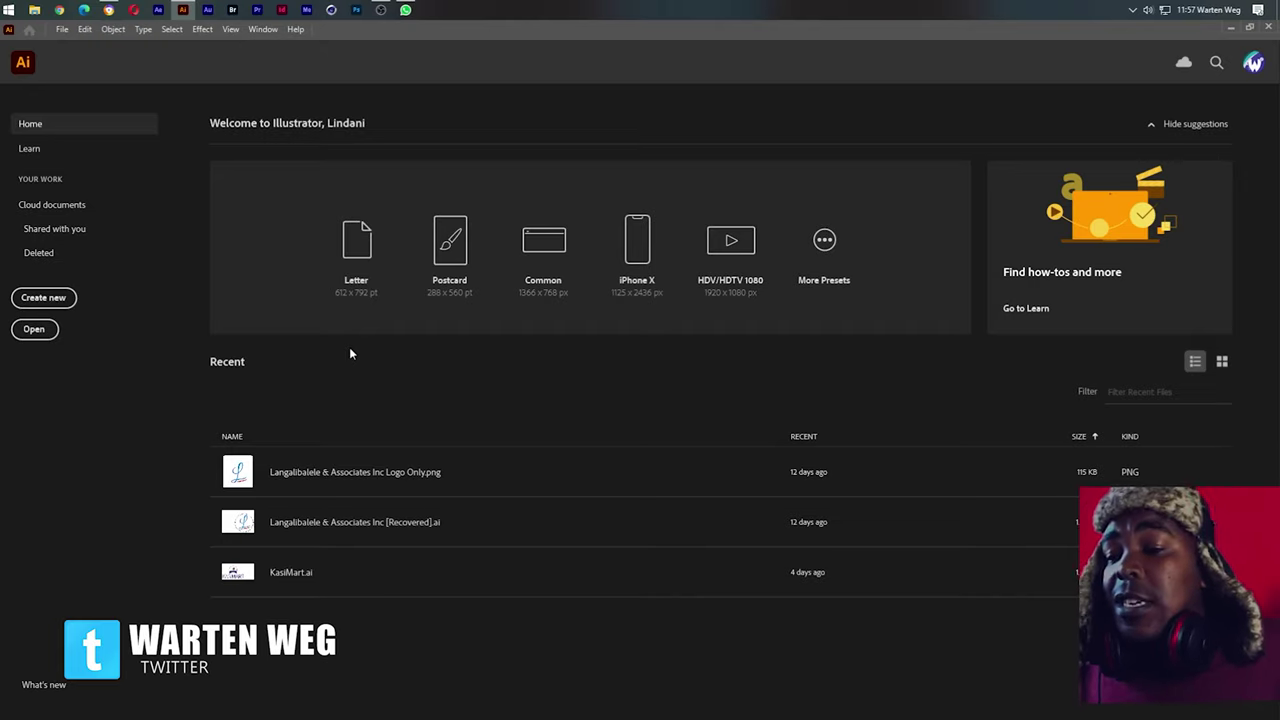
Create a 1200 × 700 px document in pixels named 'Amavumbuka Investment'
{"action": "left_click", "coordinate": [44, 298]}
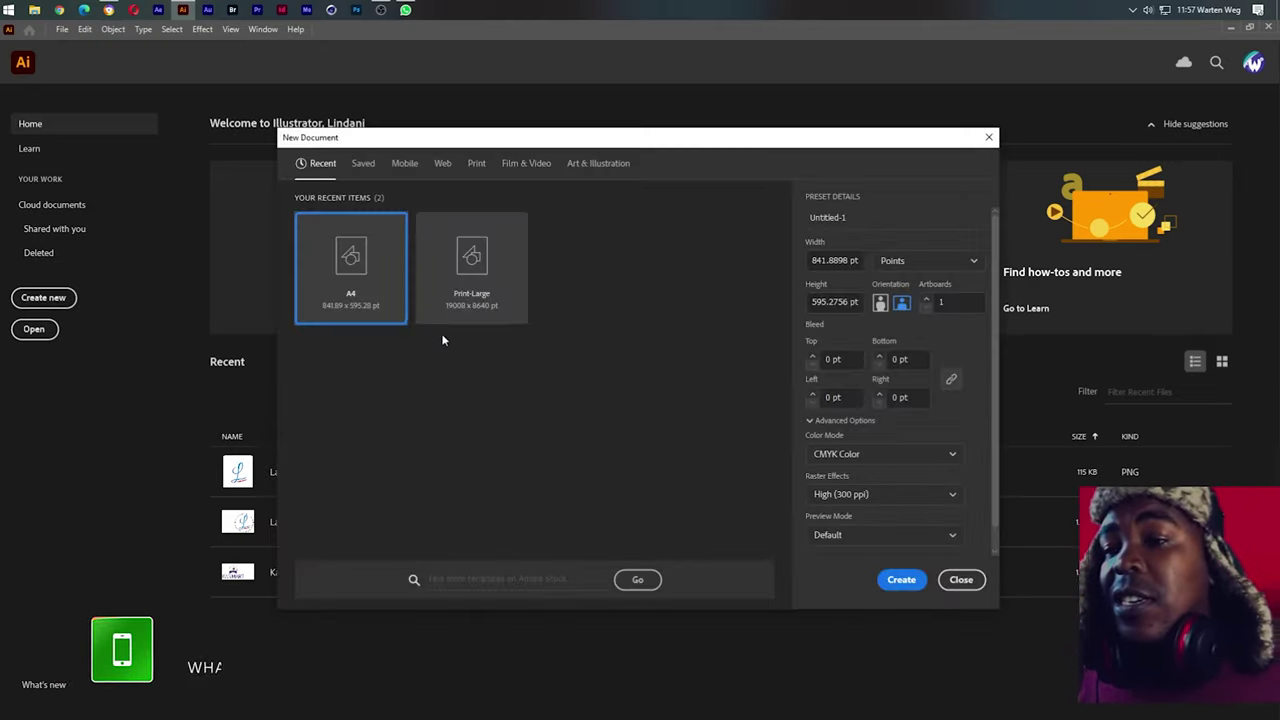
{"action": "left_click", "coordinate": [903, 262]}
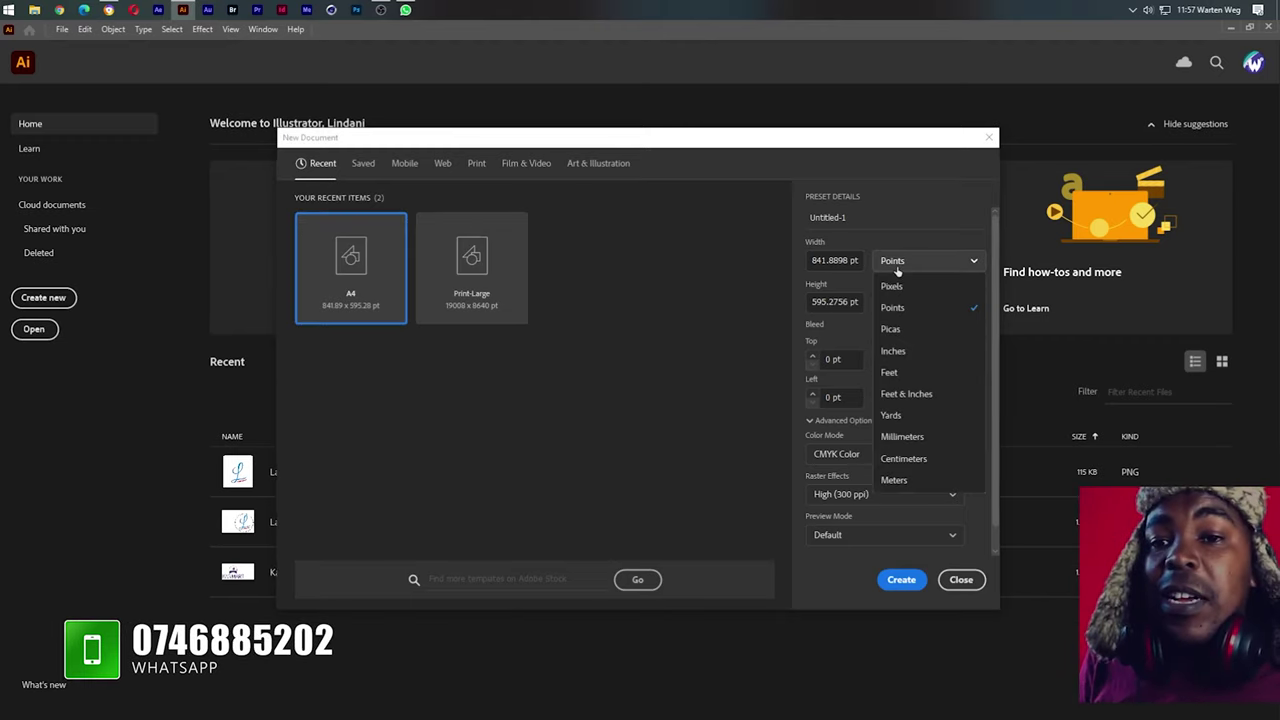
{"action": "left_click", "coordinate": [908, 288]}
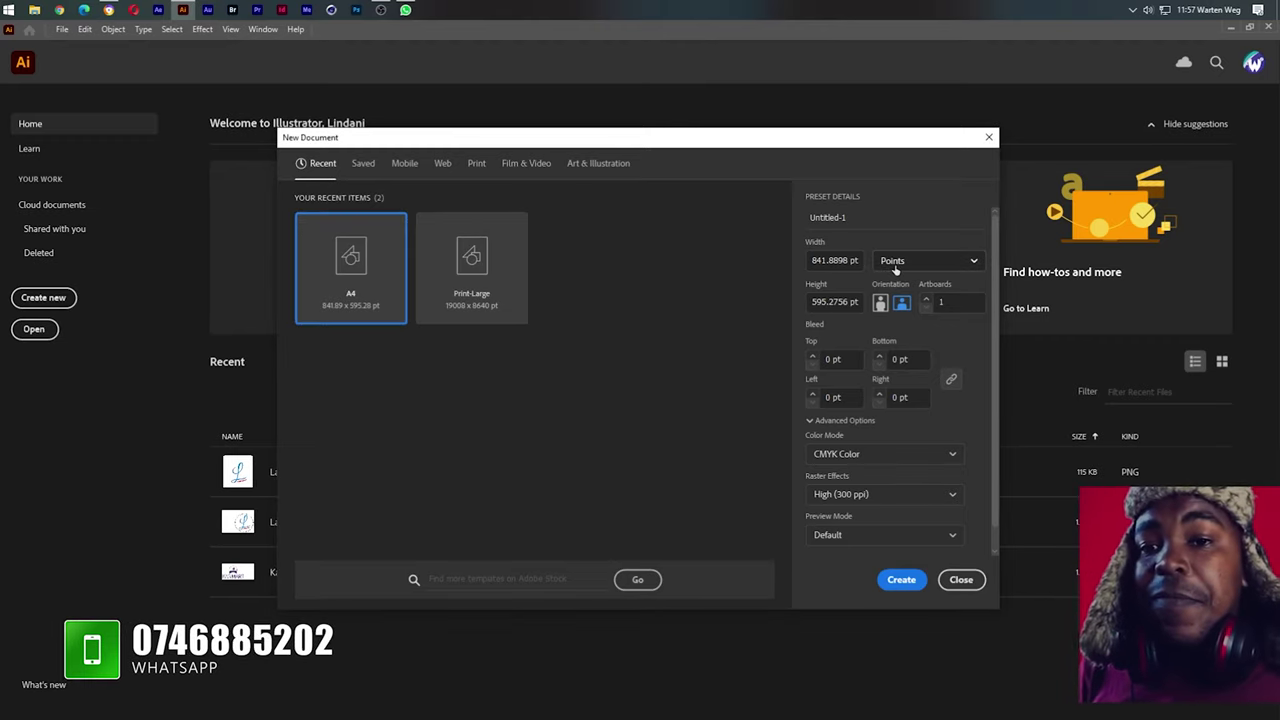
{"action": "left_click", "coordinate": [896, 265]}
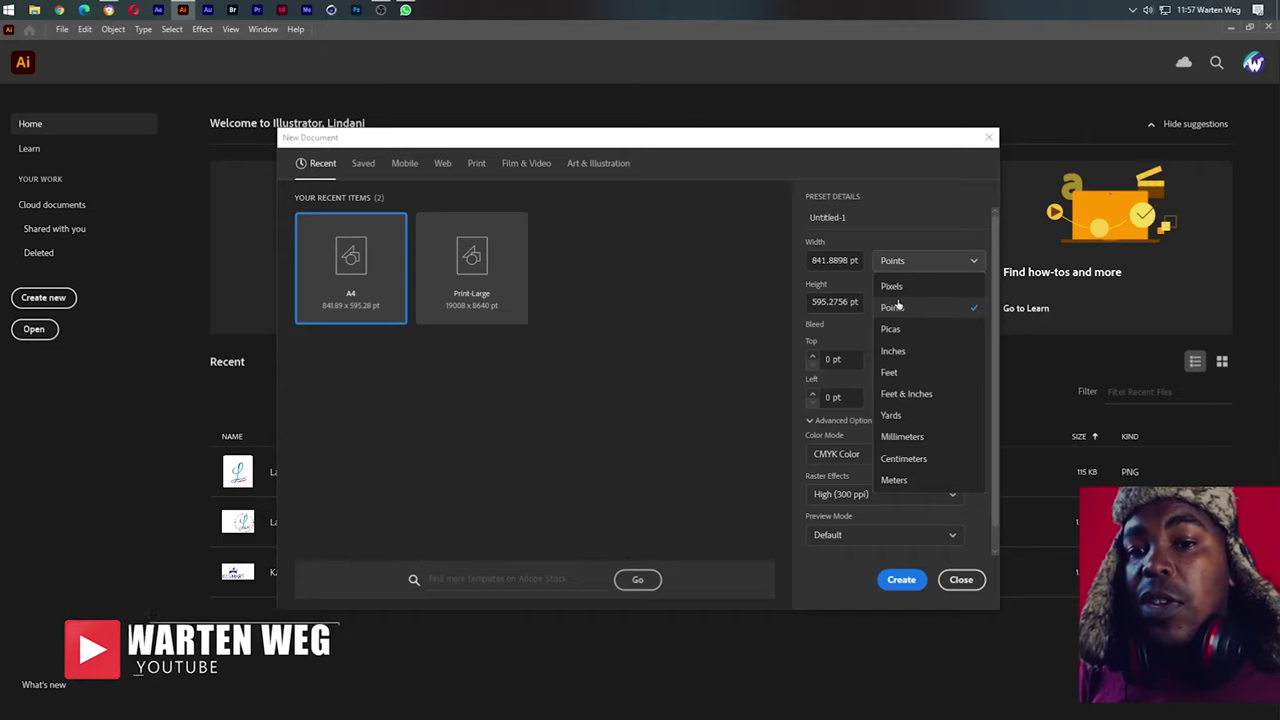
{"action": "left_click", "coordinate": [892, 287]}
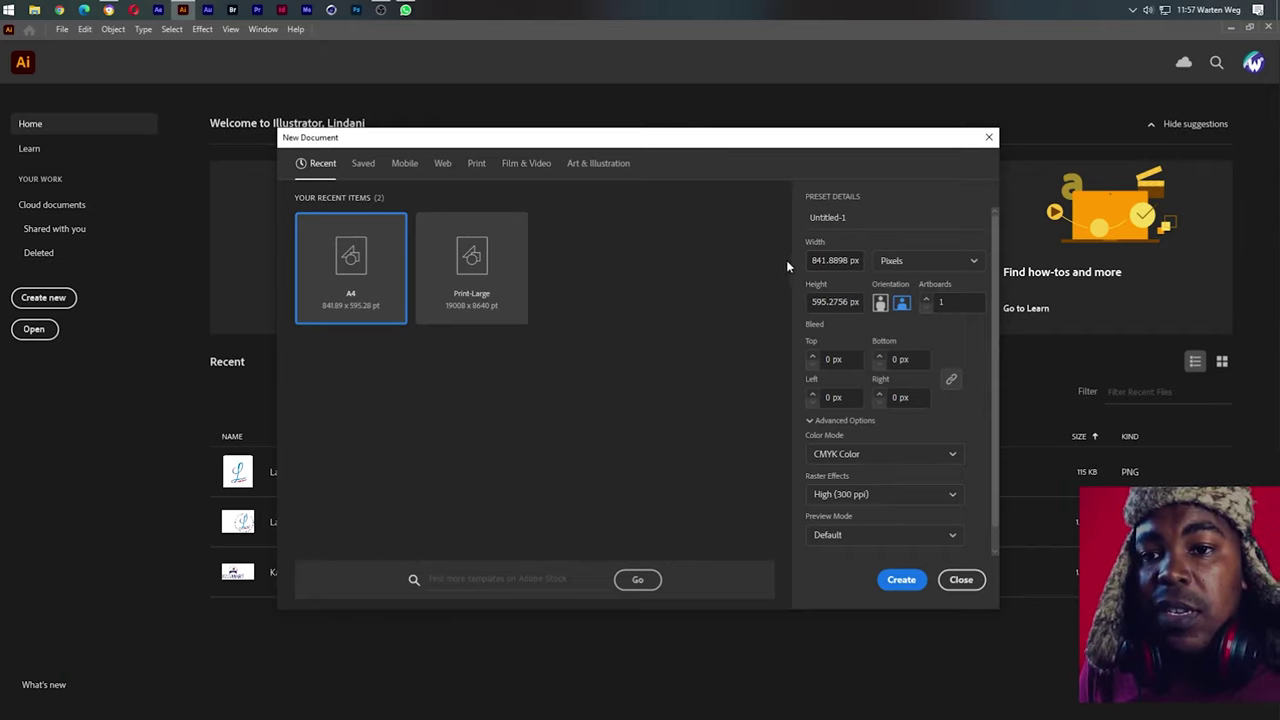
{"action": "key", "text": "ctrl+a"}
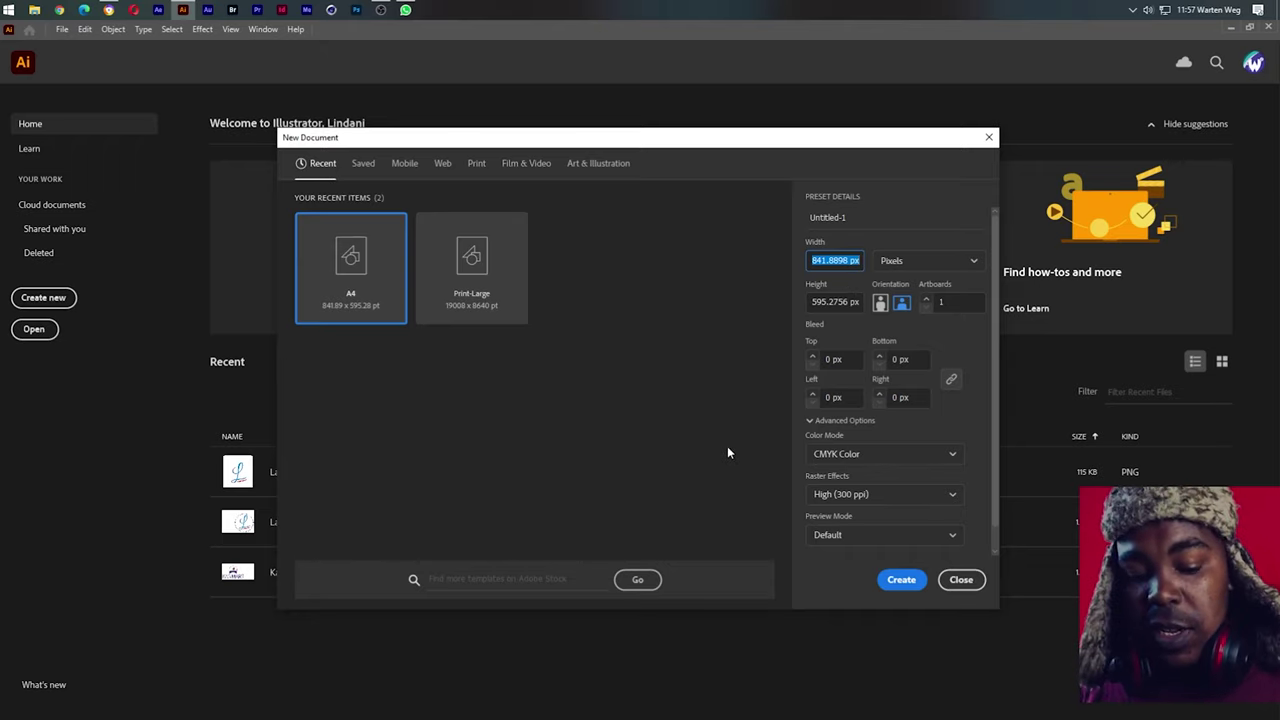
{"action": "type", "text": "1200"}
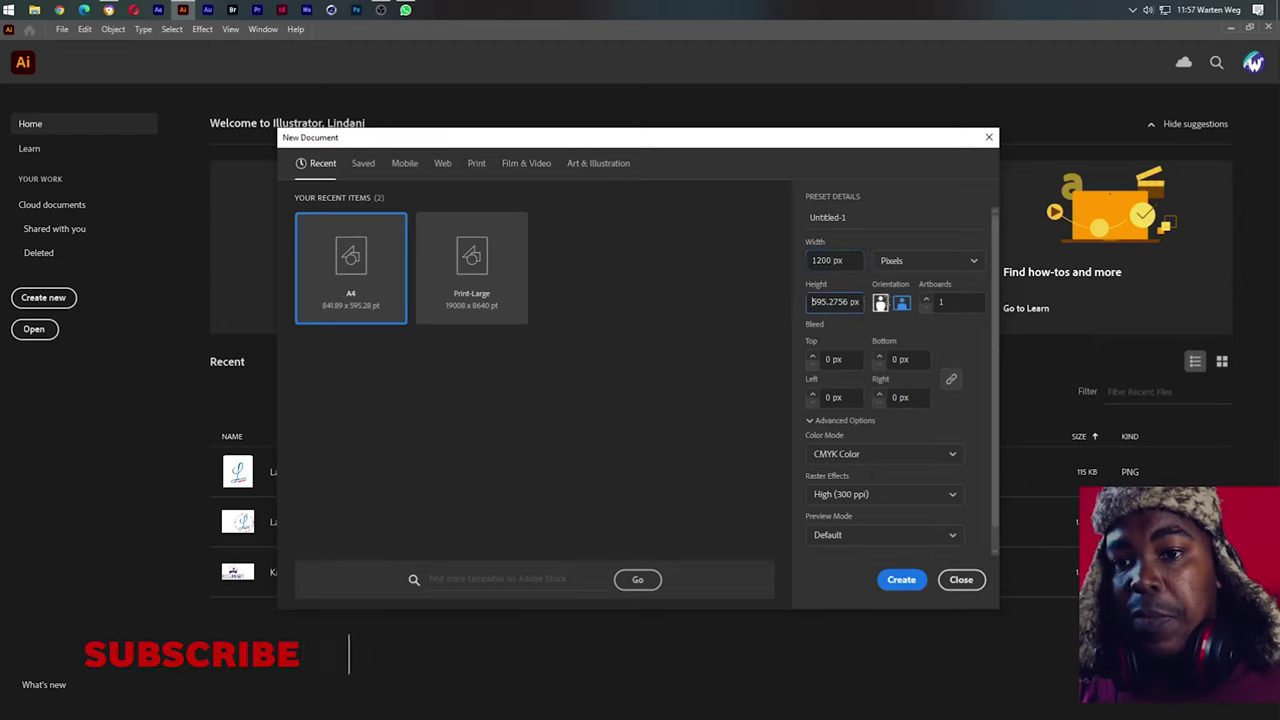
{"action": "key", "text": "Return"}
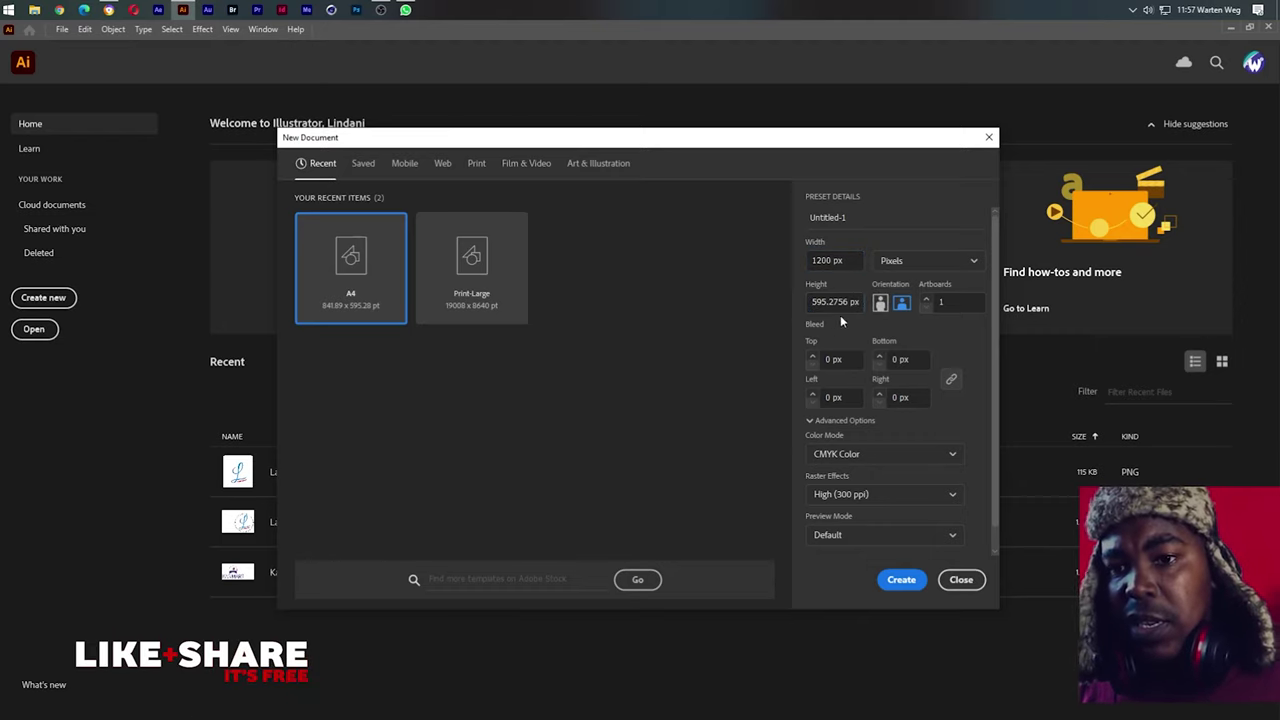
{"action": "triple_click", "coordinate": [836, 301]}
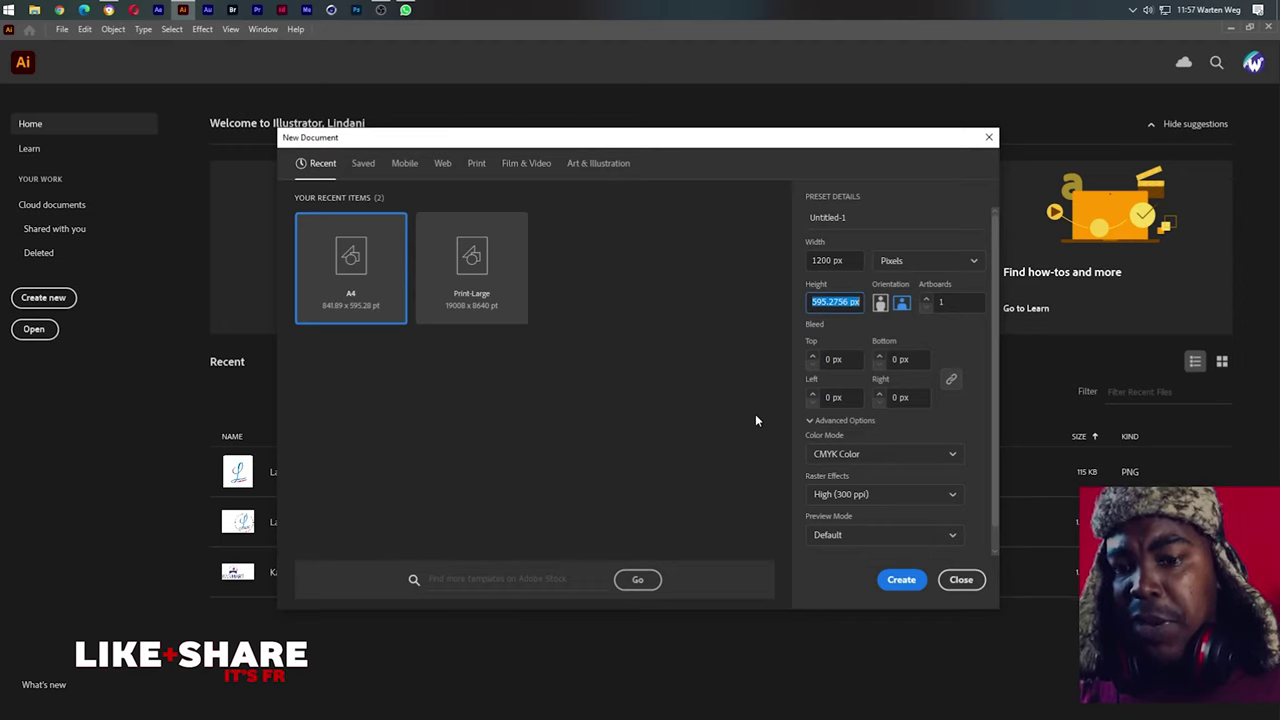
{"action": "type", "text": "700"}
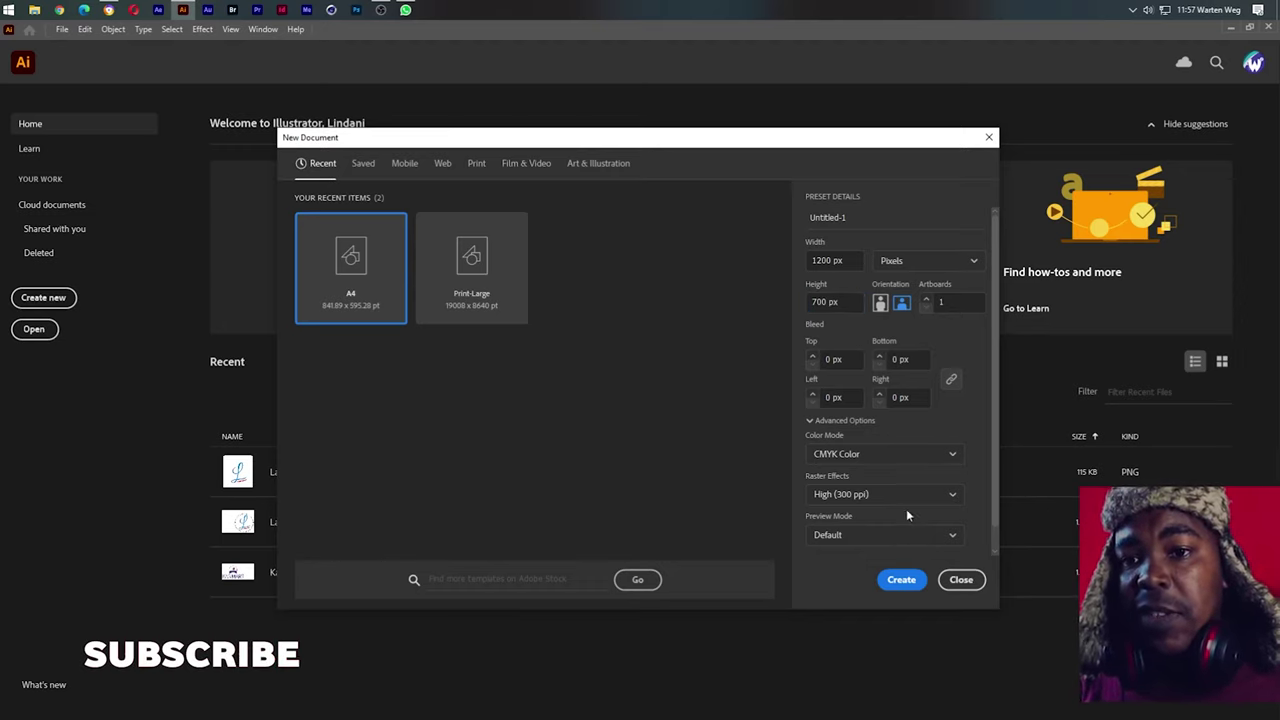
{"action": "key", "text": "ctrl+a"}
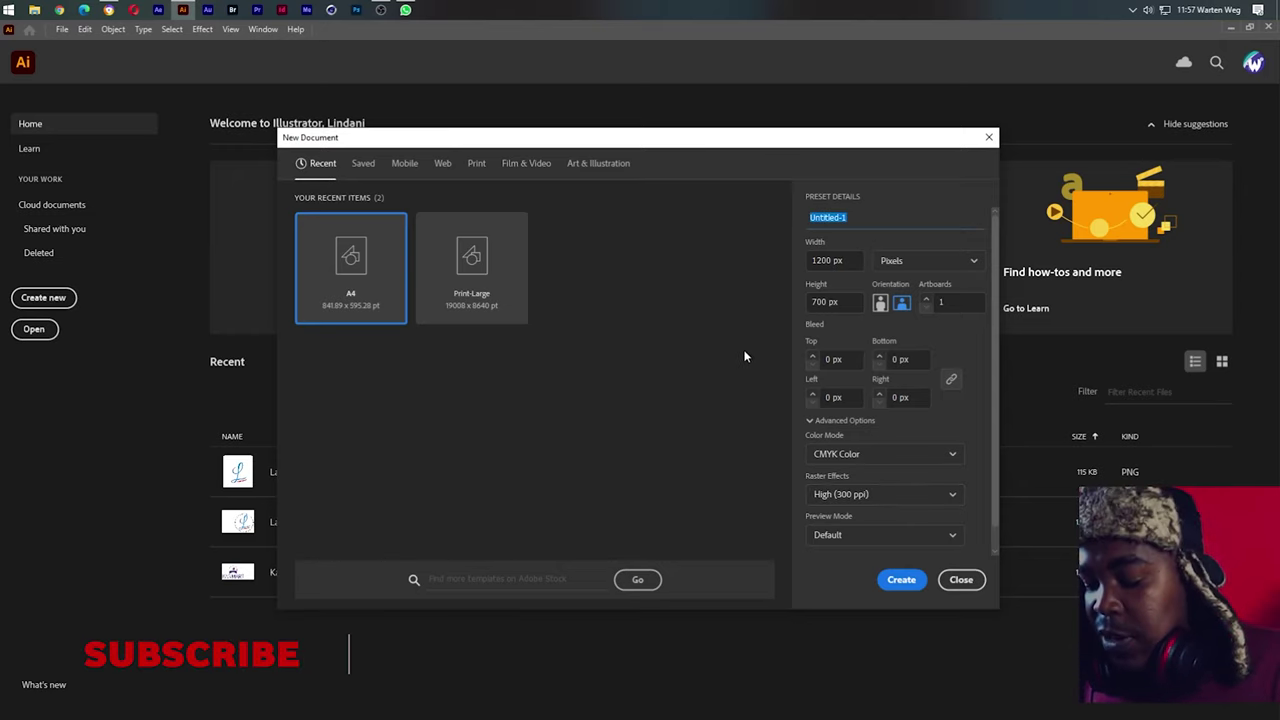
{"action": "type", "text": "Ama"}
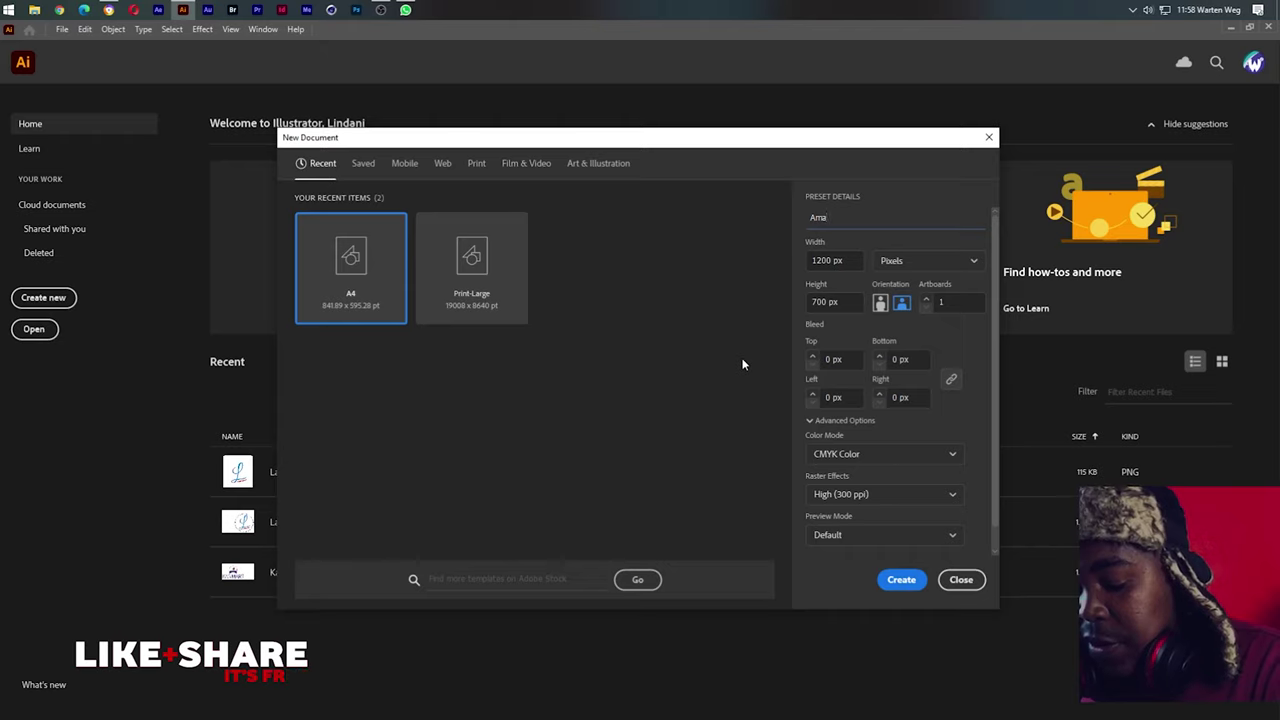
{"action": "type", "text": "vumbuka"}
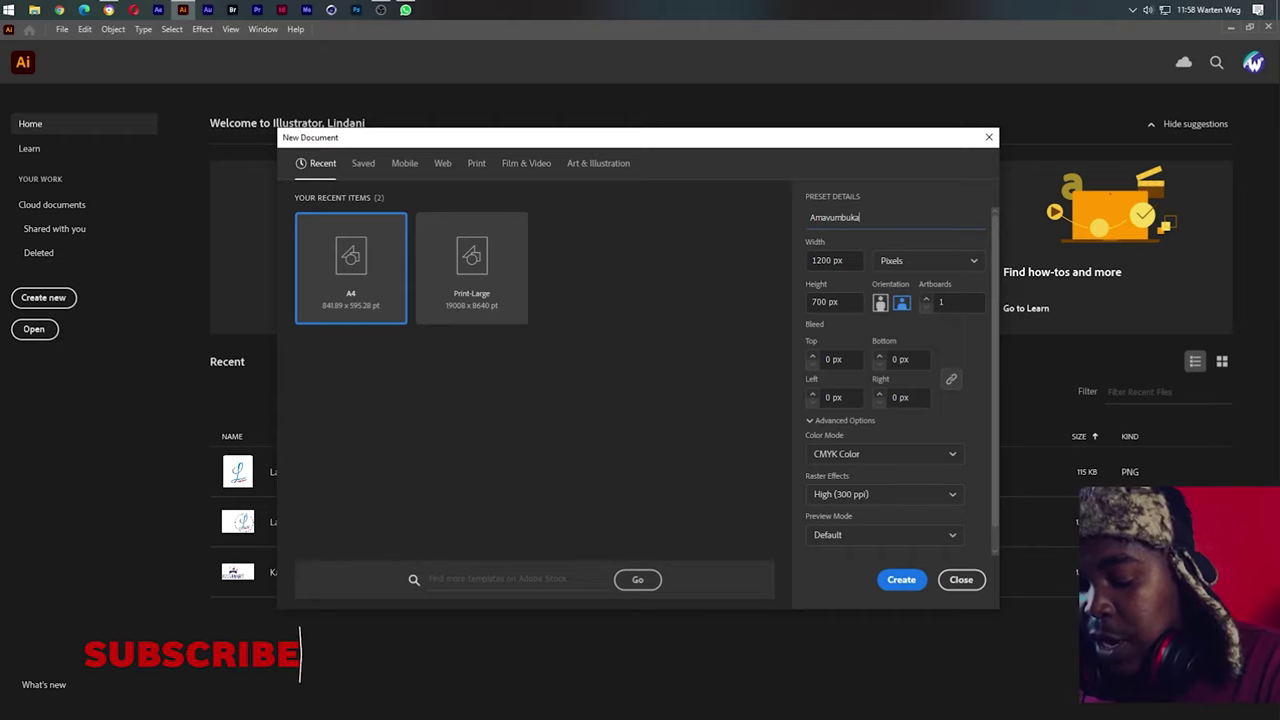
{"action": "type", "text": " I"}
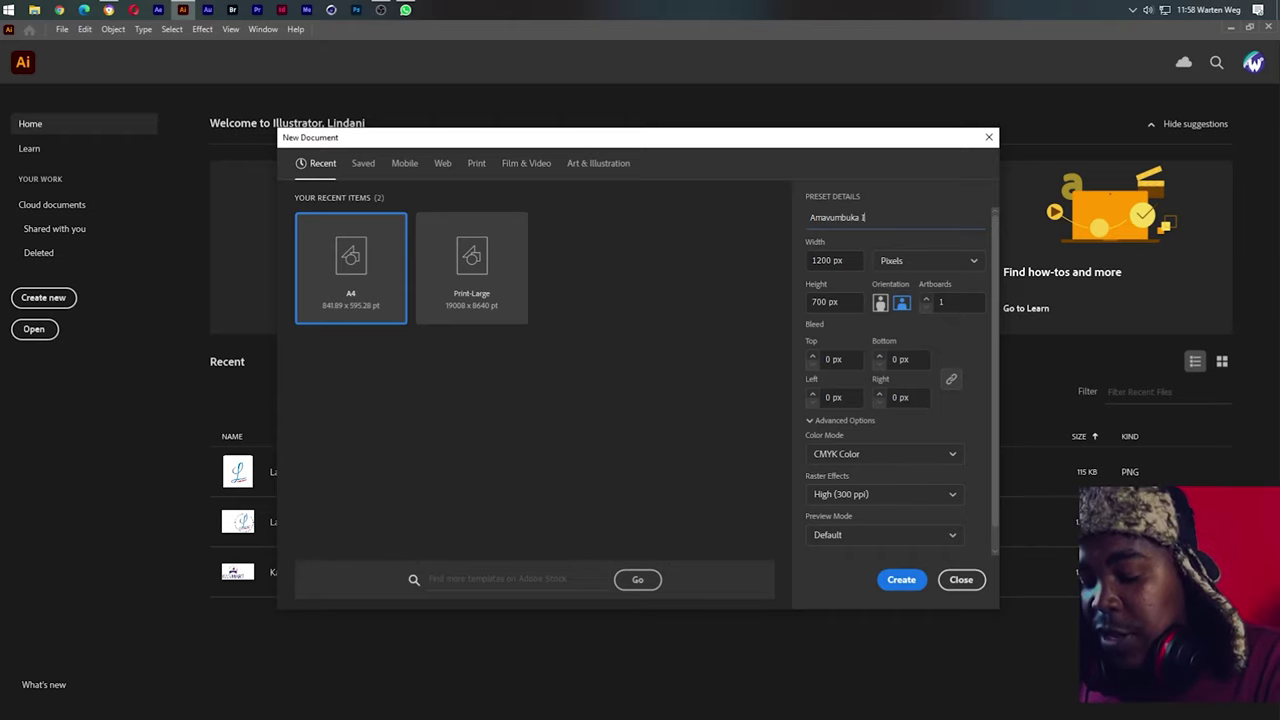
{"action": "type", "text": "nvestment"}
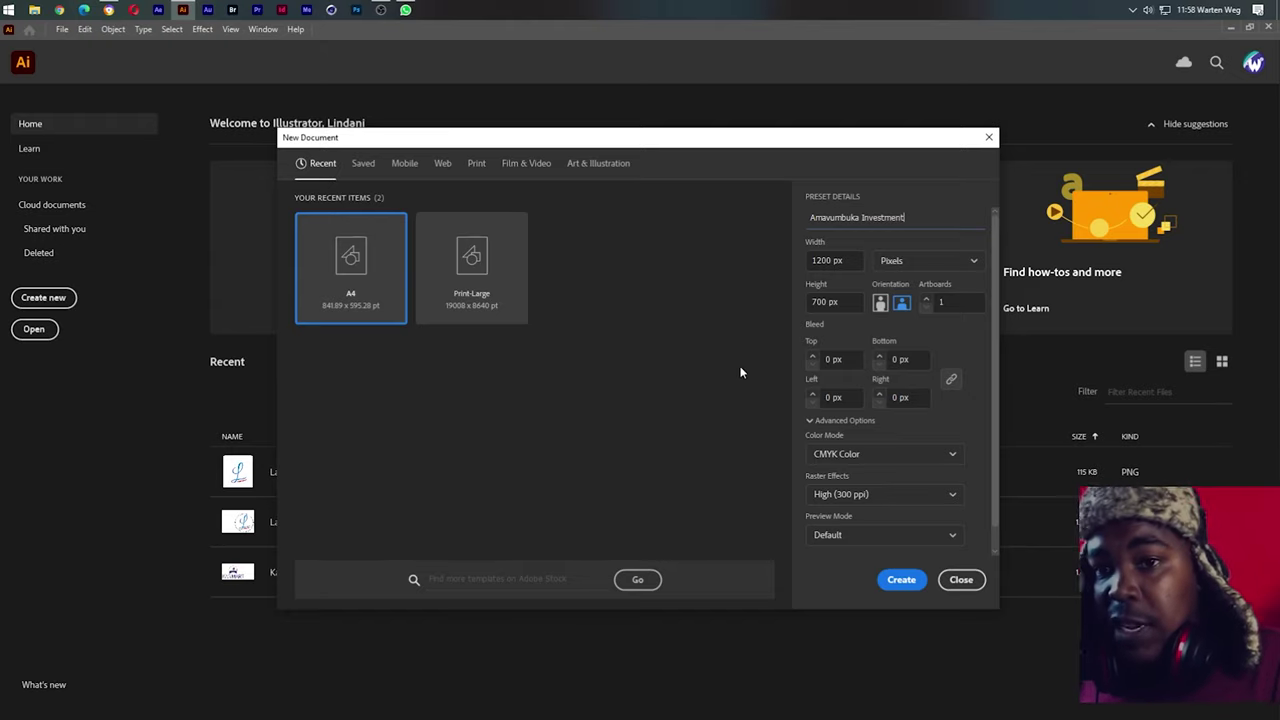
{"action": "key", "text": "Escape"}
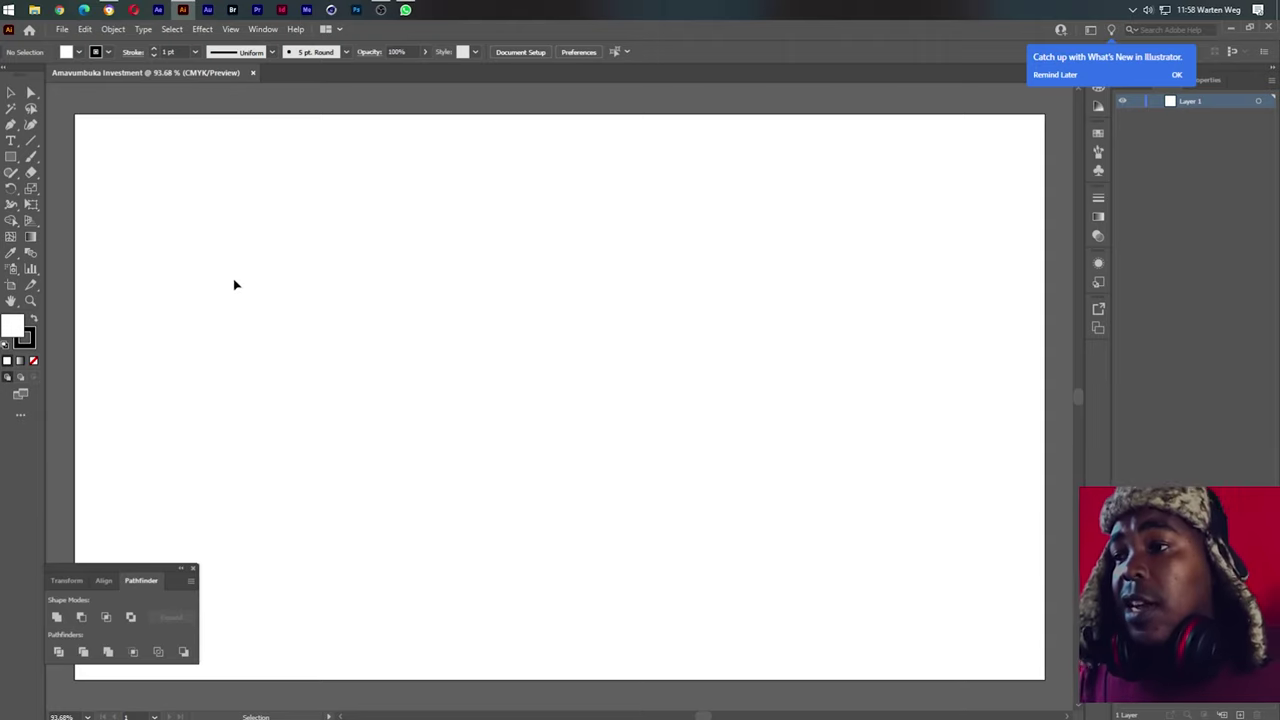
Draw a tall black rectangle with no stroke on the artboard's left side
{"action": "left_click", "coordinate": [11, 157]}
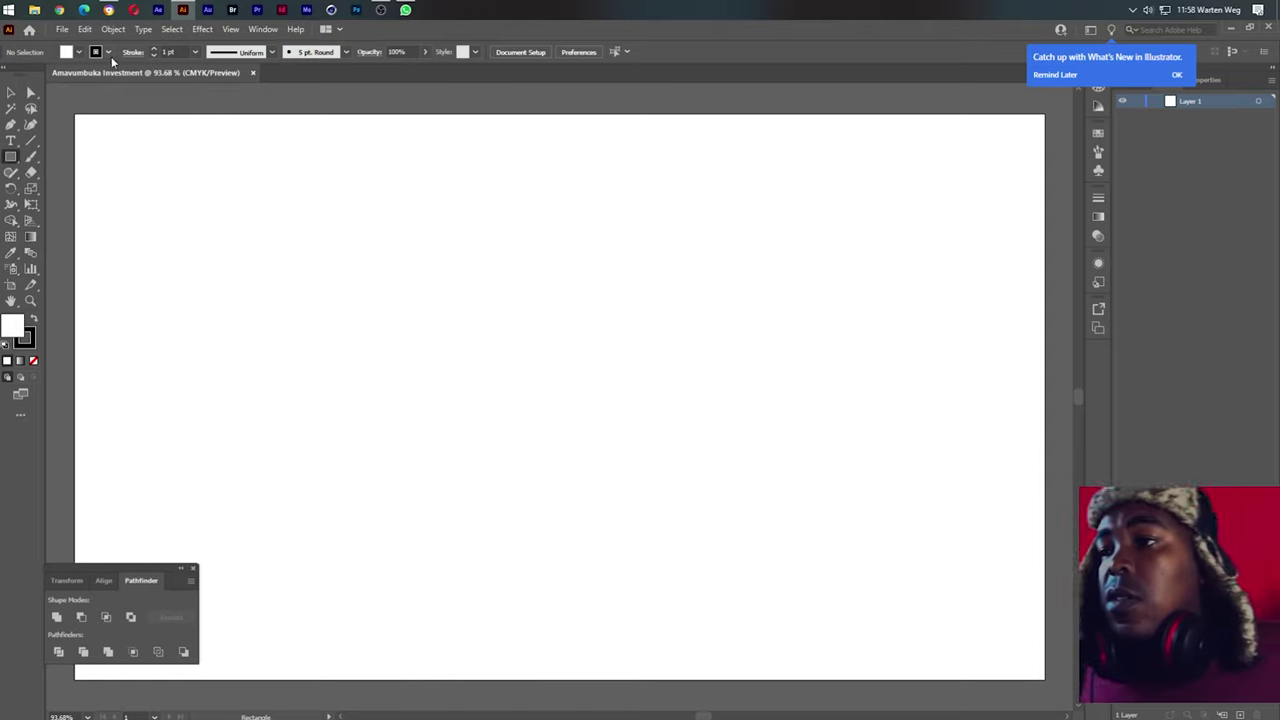
{"action": "left_click_drag", "start_coordinate": [155, 143], "coordinate": [105, 53]}
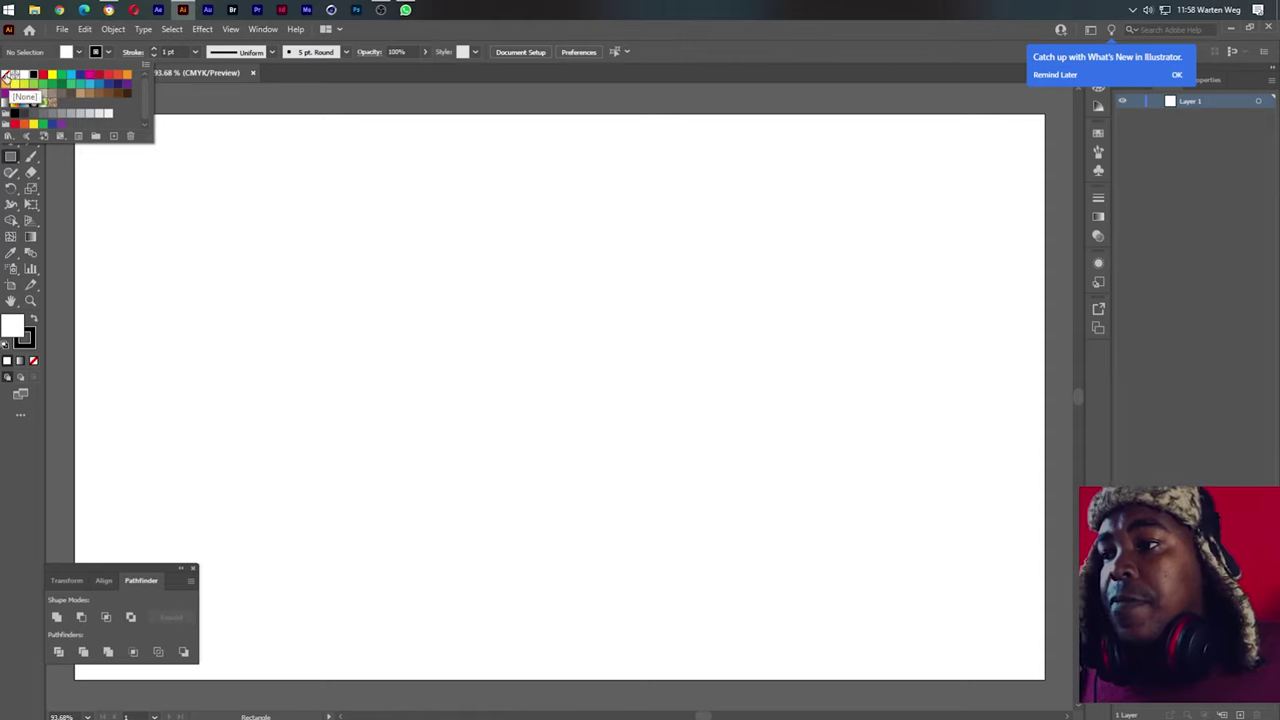
{"action": "left_click", "coordinate": [7, 76]}
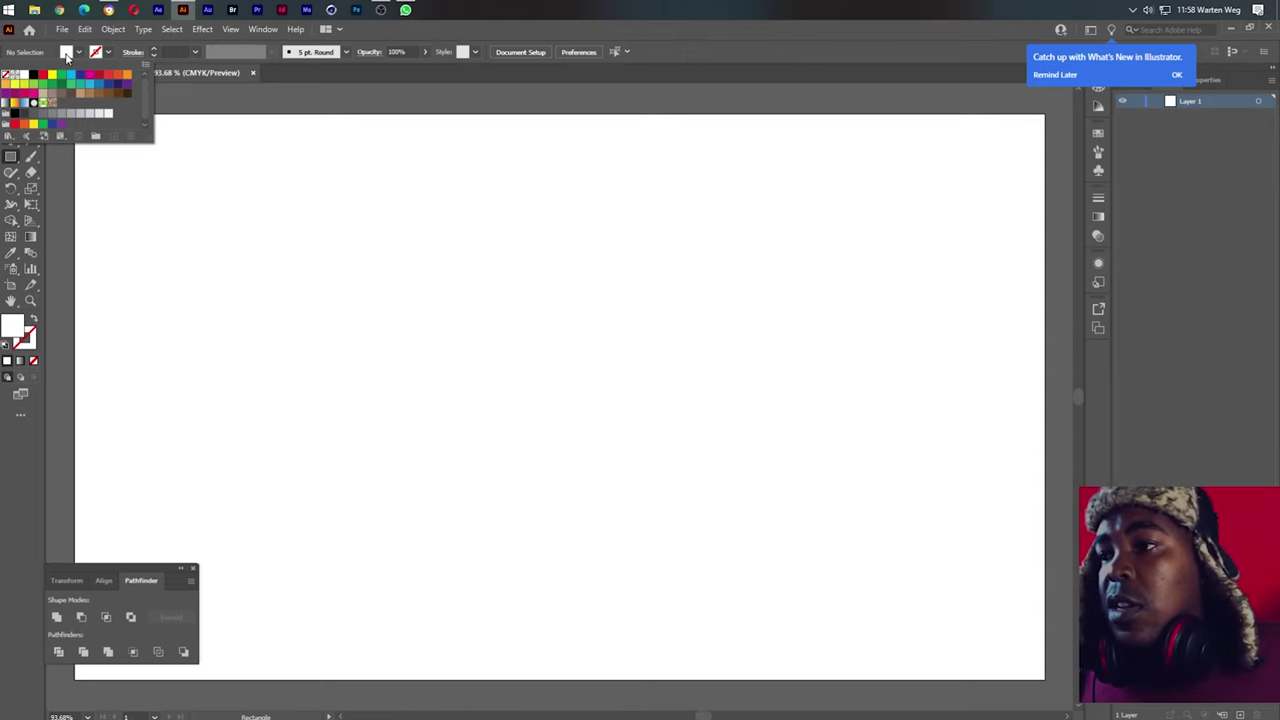
{"action": "left_click", "coordinate": [74, 49]}
{"action": "left_click", "coordinate": [74, 49]}
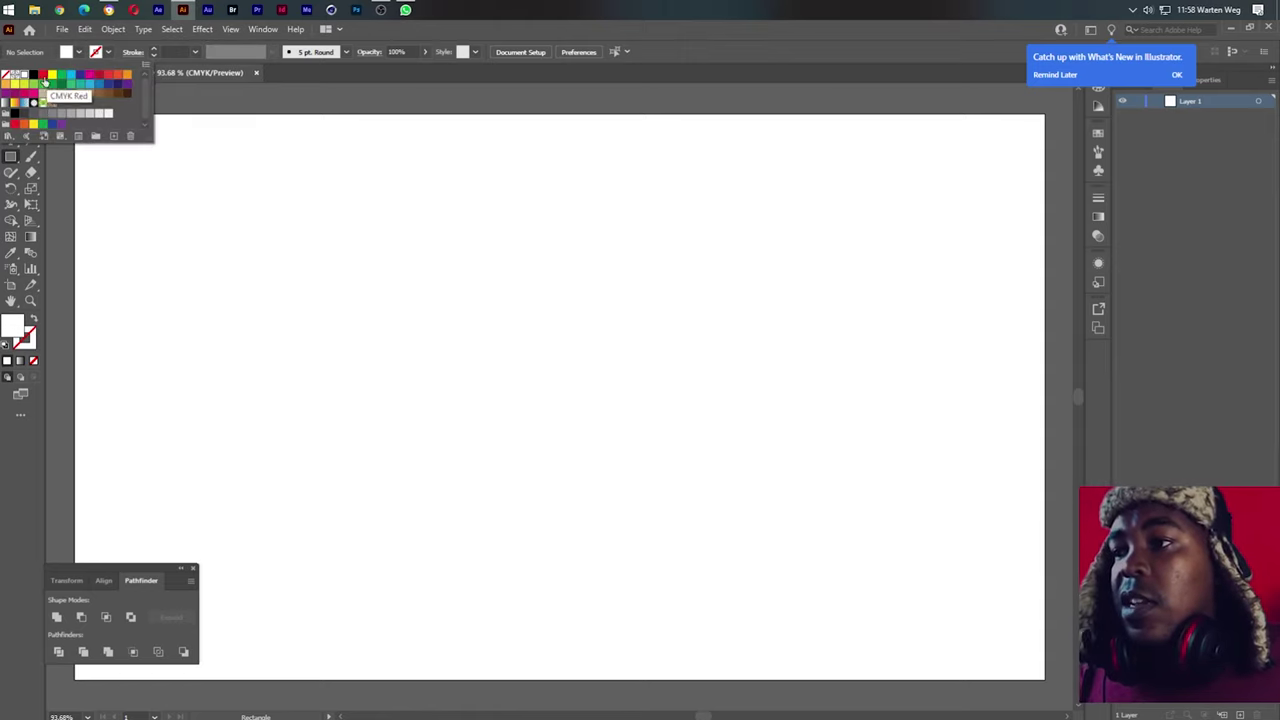
{"action": "left_click", "coordinate": [33, 75]}
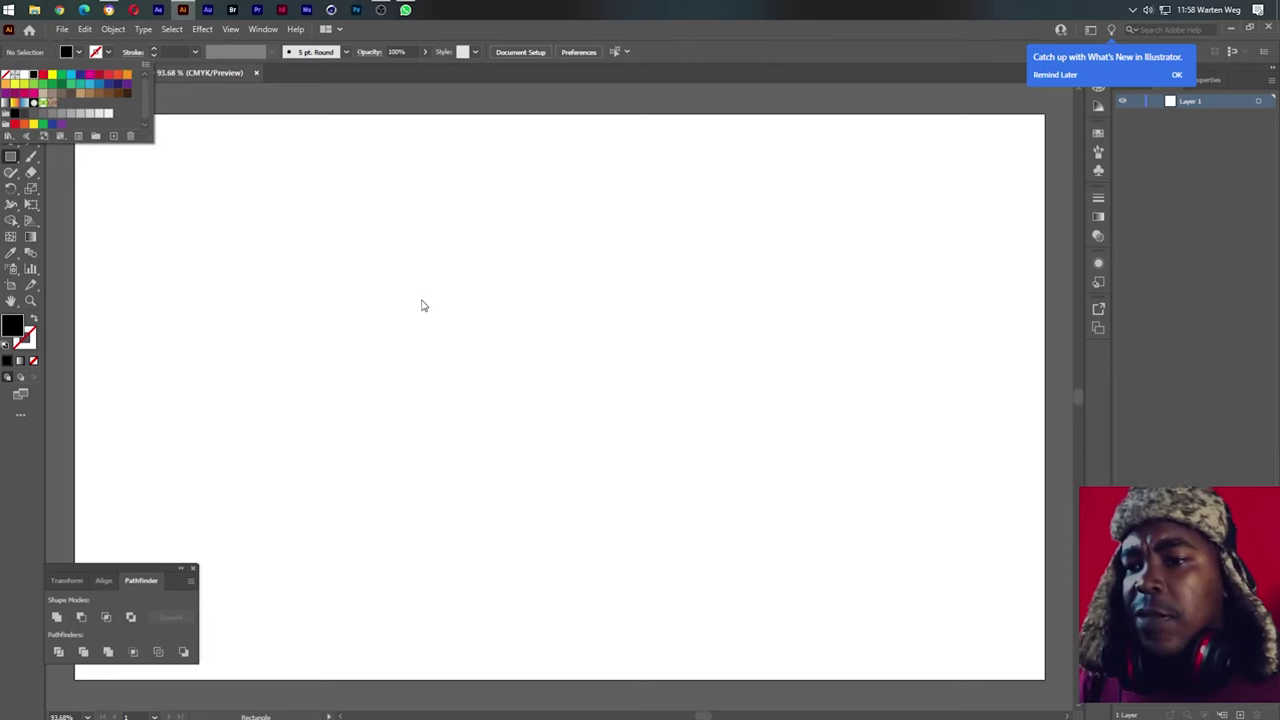
{"action": "left_click", "coordinate": [355, 291]}
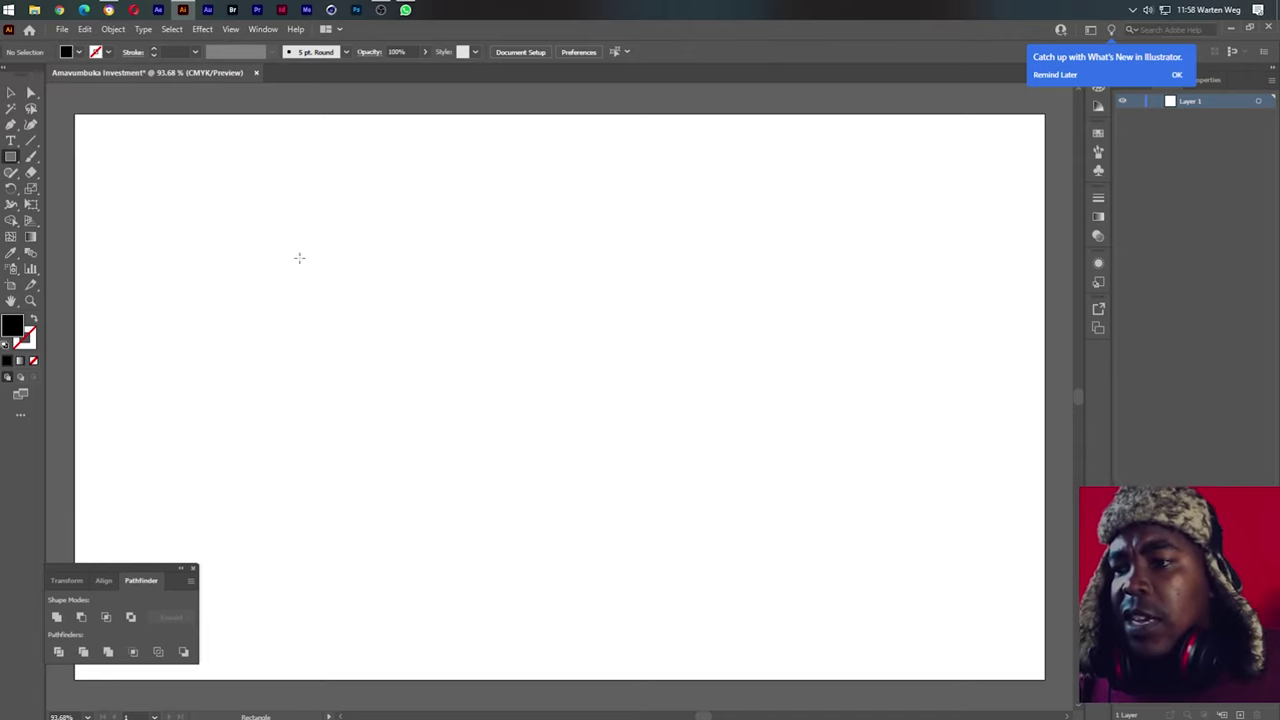
{"action": "left_click_drag", "start_coordinate": [301, 240], "coordinate": [348, 567]}
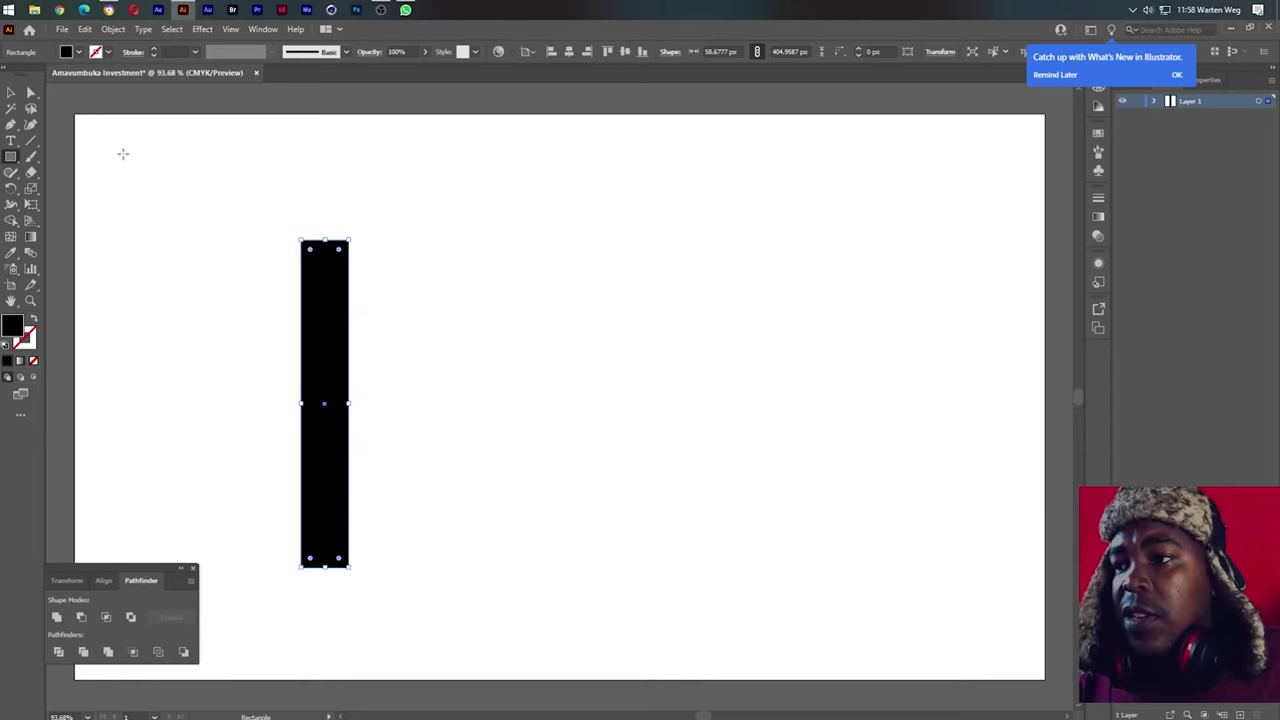
Duplicate the bar to the right and narrow the copy to about 29 px wide
{"action": "left_click", "coordinate": [11, 92]}
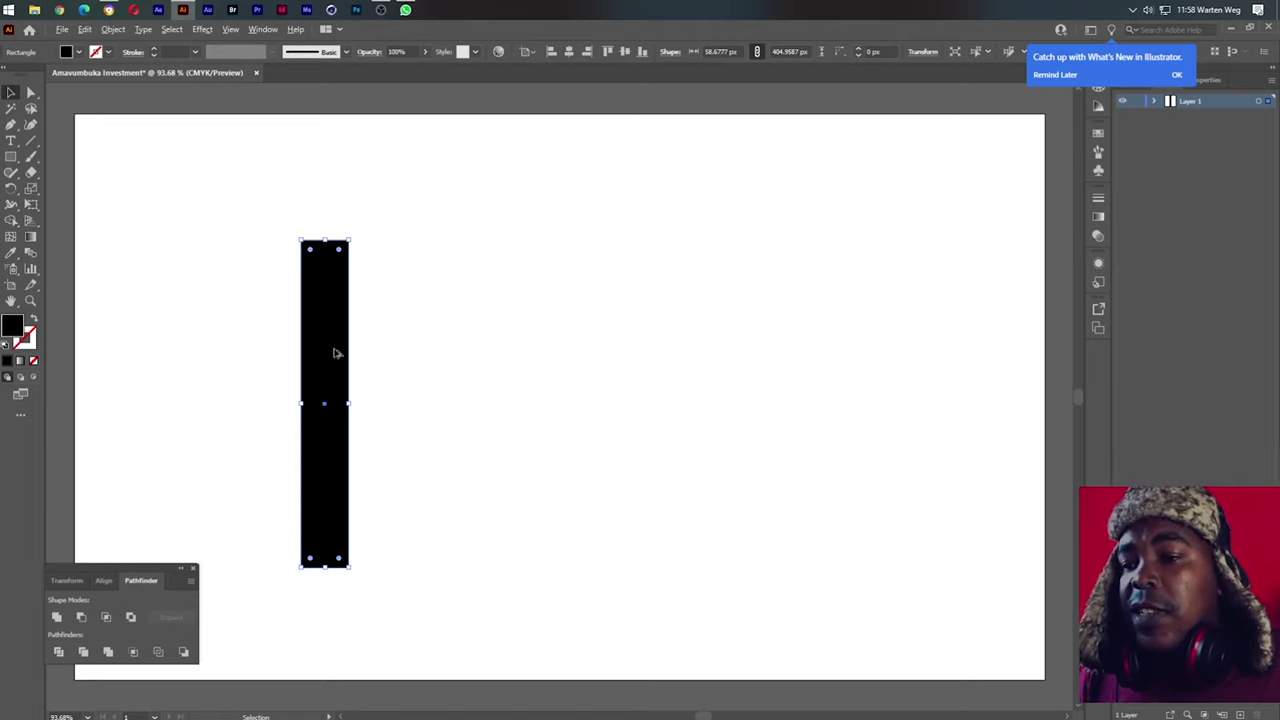
{"action": "left_click_drag", "start_coordinate": [322, 358], "coordinate": [452, 374], "text": "alt"}
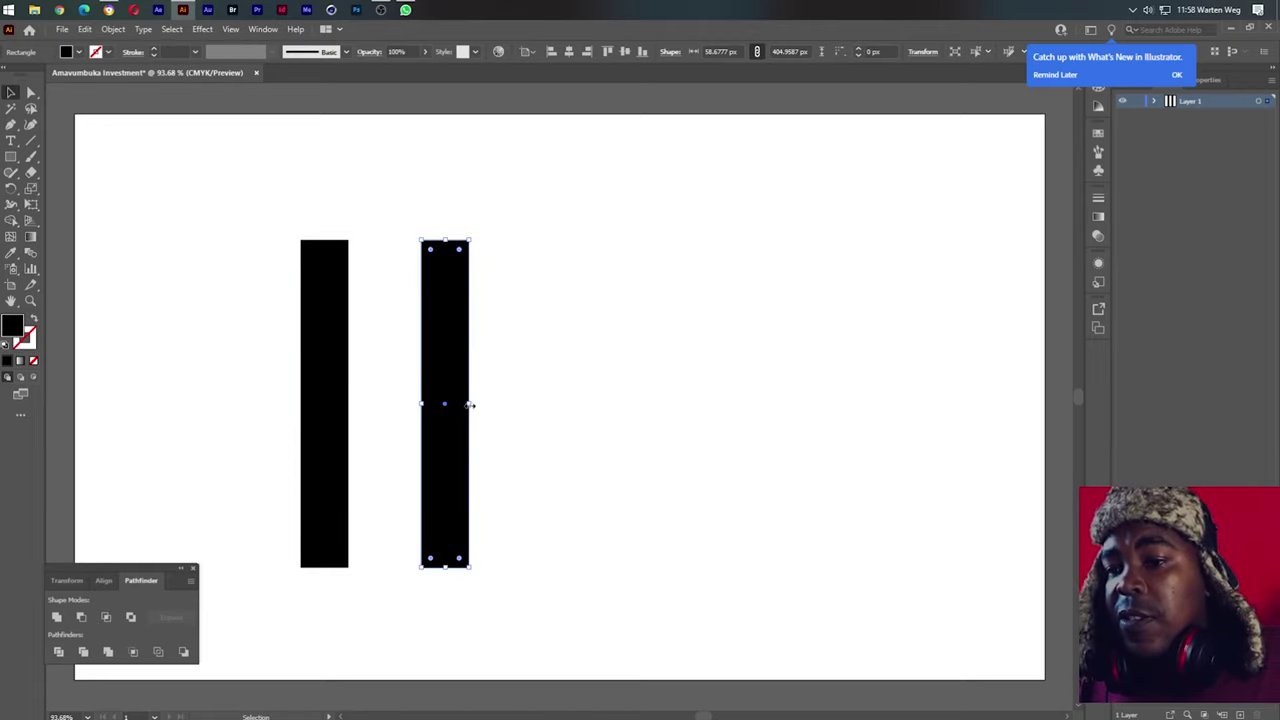
{"action": "left_click_drag", "start_coordinate": [471, 405], "coordinate": [446, 404]}
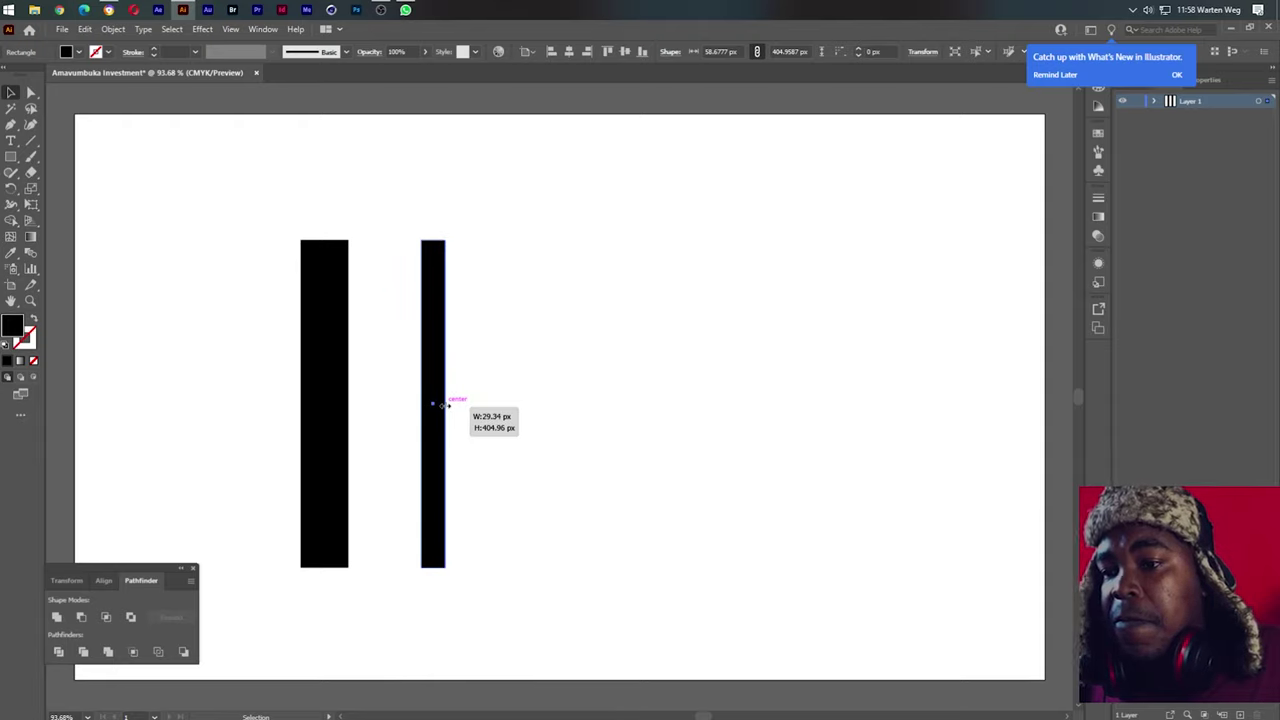
{"action": "left_click", "coordinate": [541, 357]}
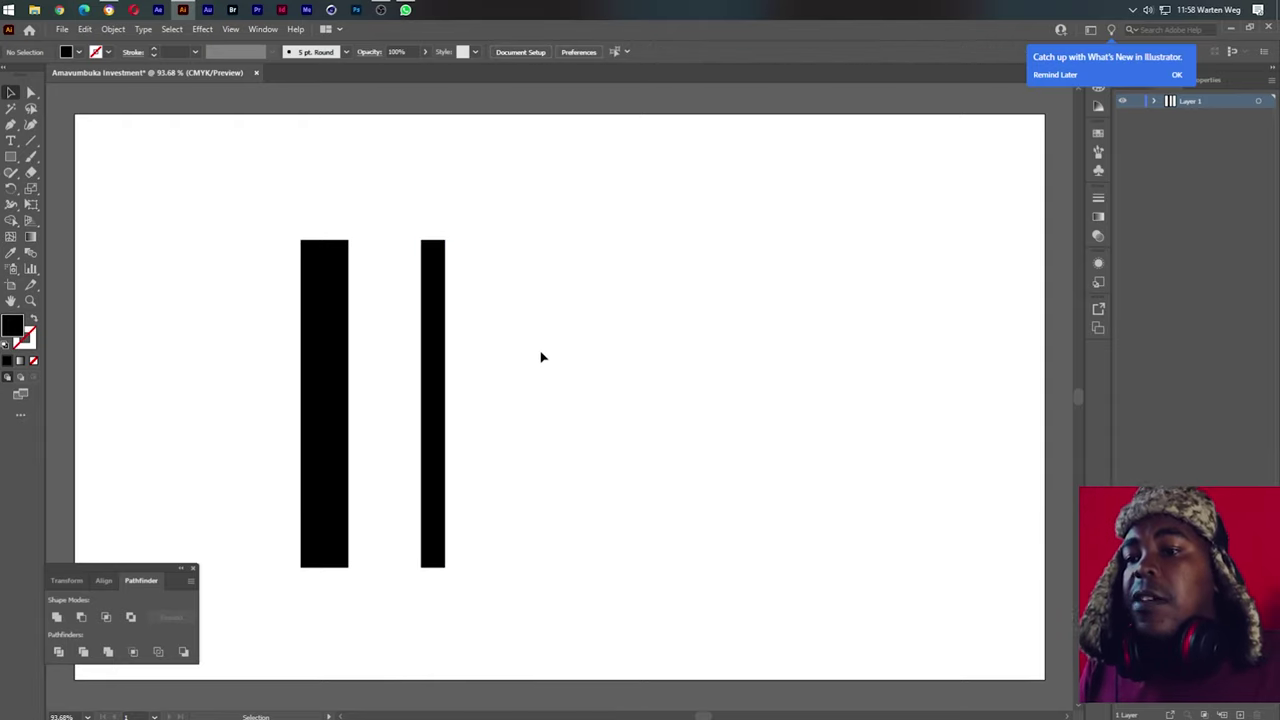
{"action": "left_click", "coordinate": [337, 349]}
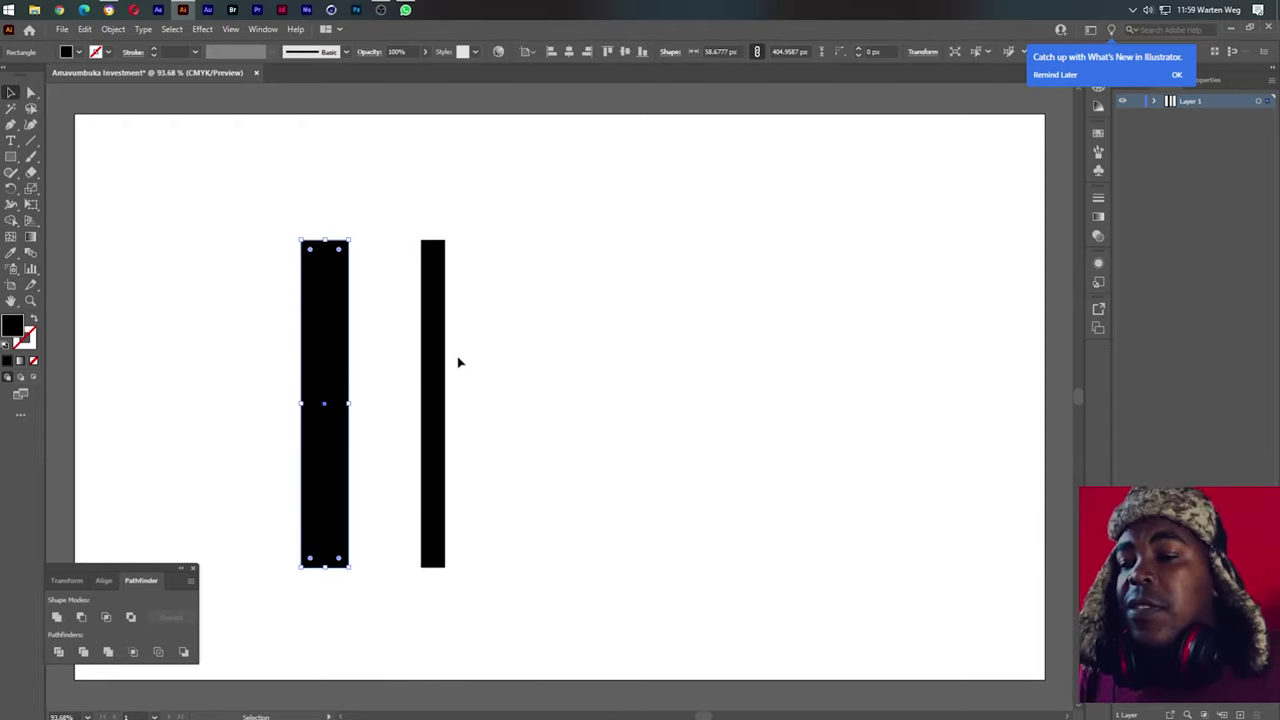
Rotate the thick left bar by -25° using Transform > Rotate
{"action": "right_click", "coordinate": [331, 345]}
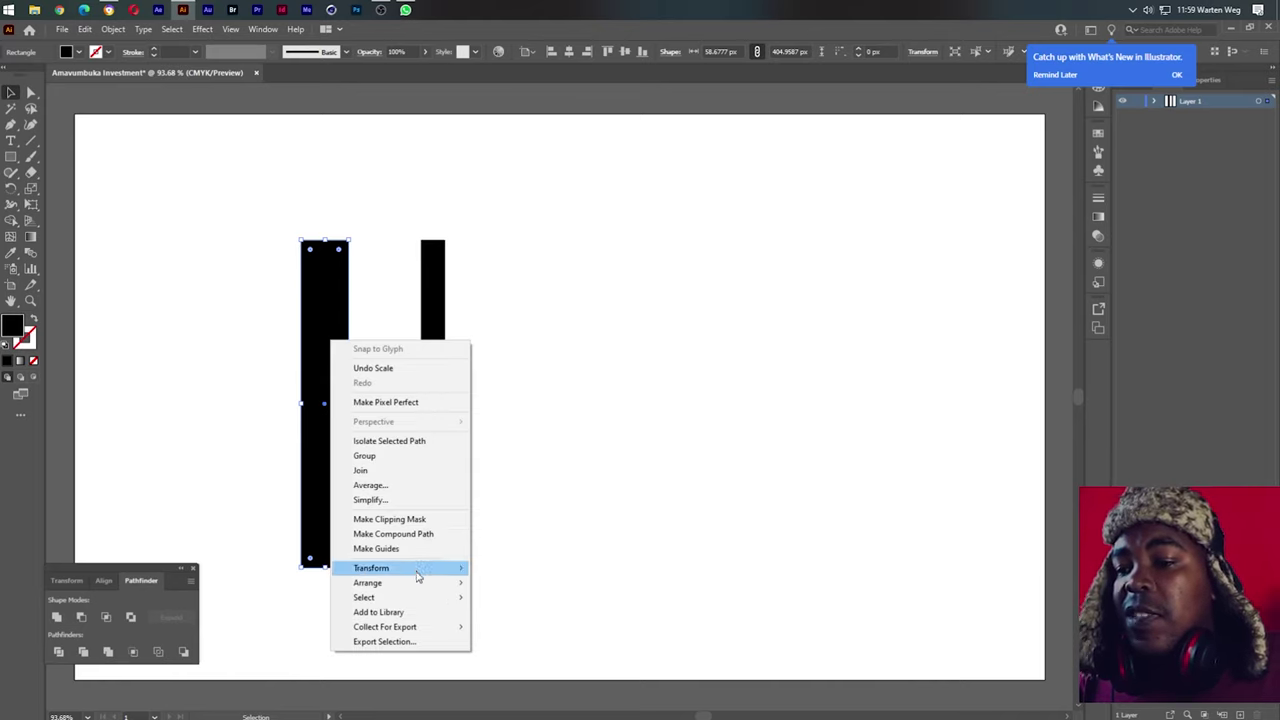
{"action": "mouse_move", "coordinate": [400, 568]}
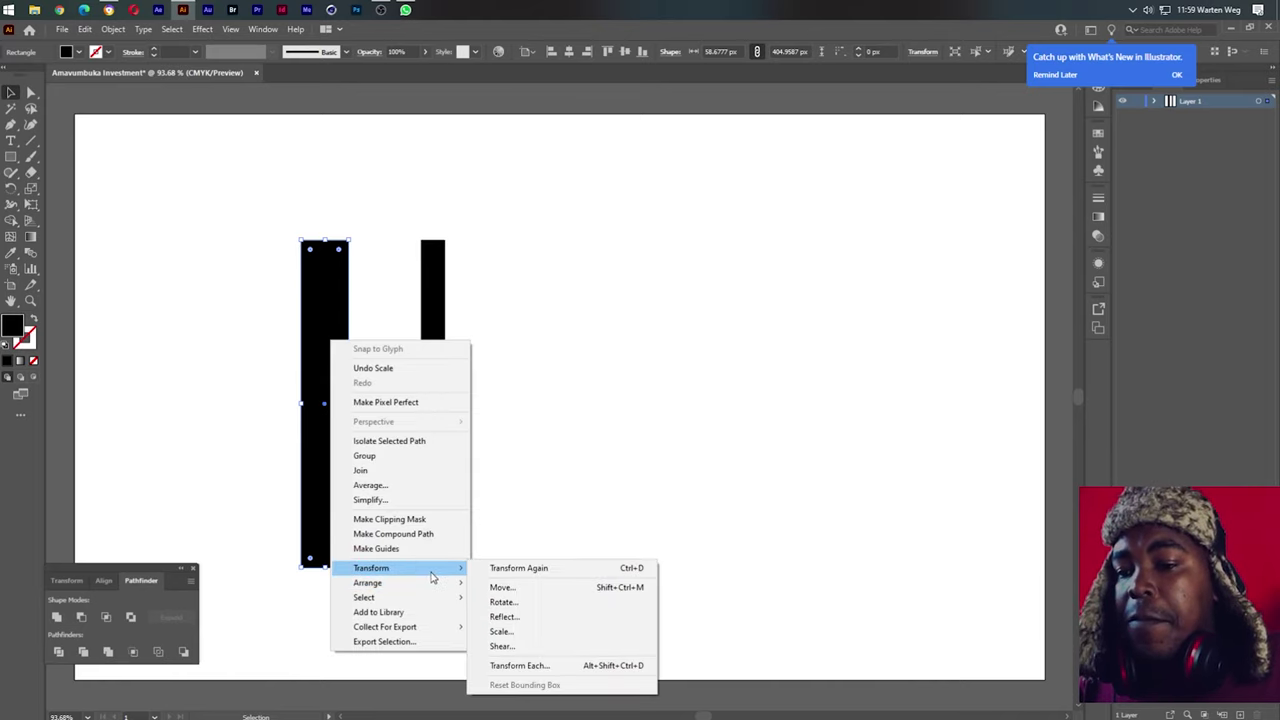
{"action": "left_click", "coordinate": [556, 604]}
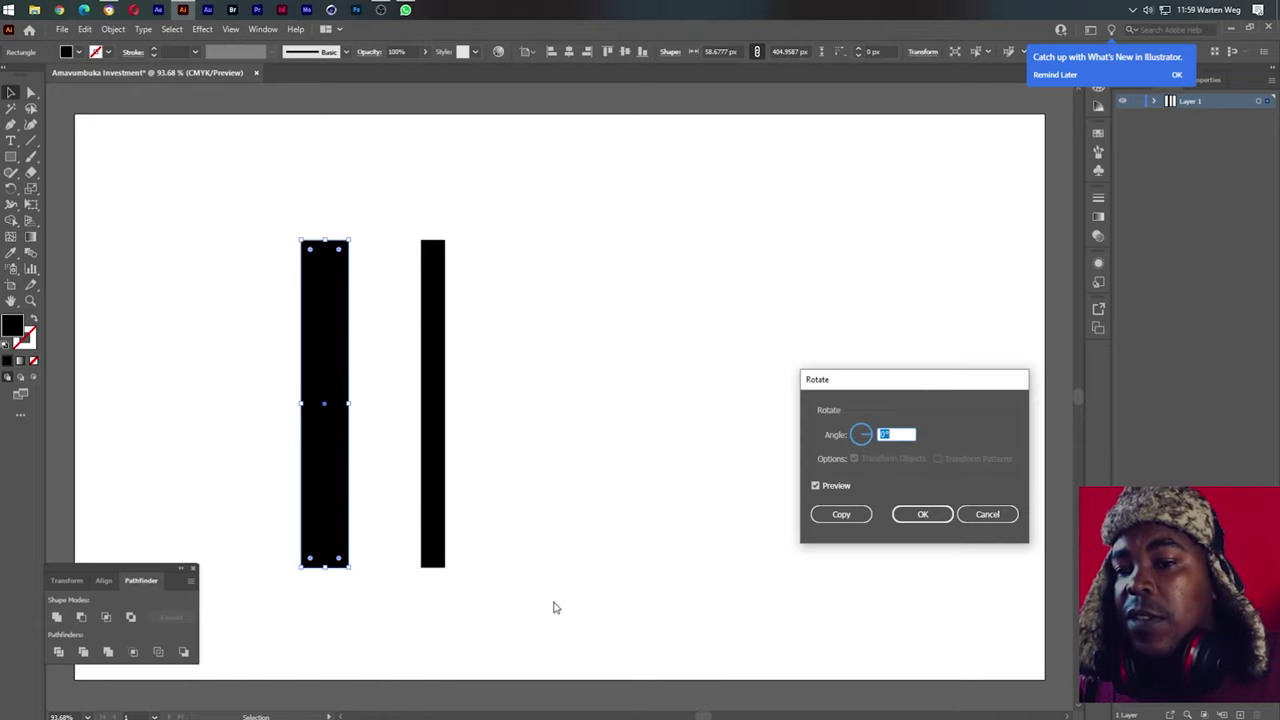
{"action": "key", "text": "Down"}
{"action": "key", "text": "Down"}
{"action": "key", "text": "Down"}
{"action": "key", "text": "Down"}
{"action": "key", "text": "Down"}
{"action": "key", "text": "Down"}
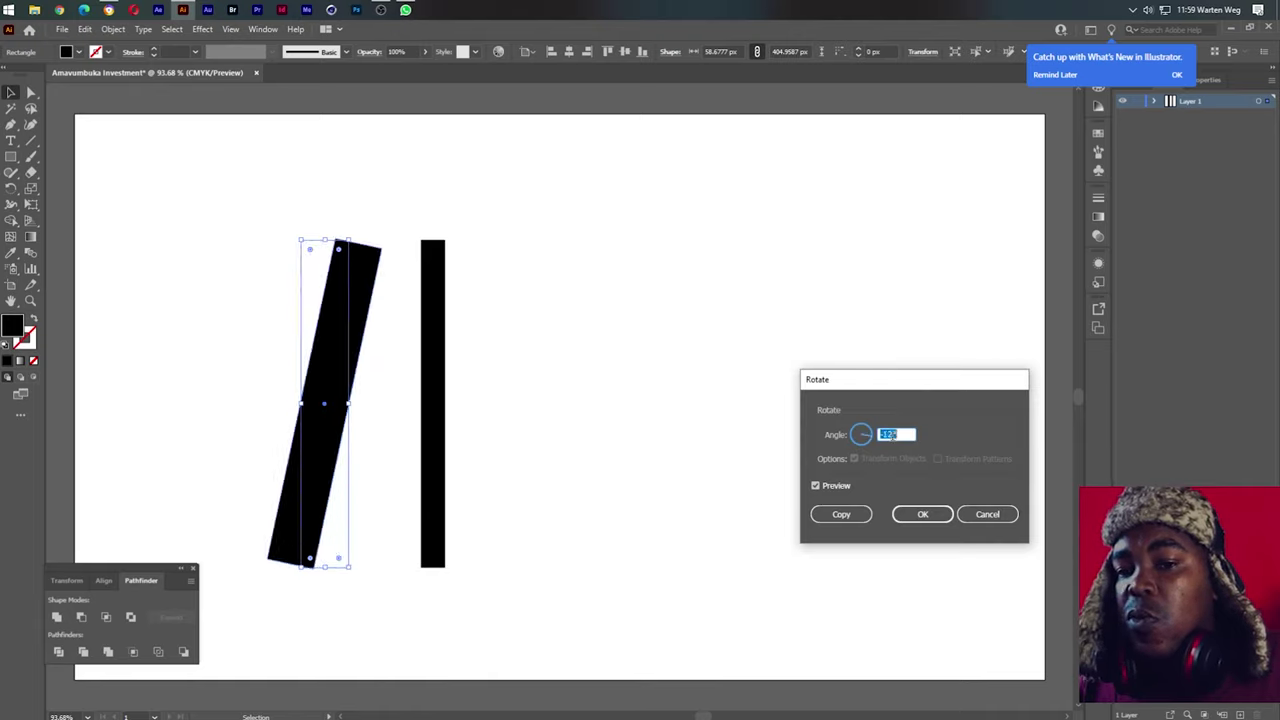
{"action": "key", "text": "Down"}
{"action": "key", "text": "Down"}
{"action": "key", "text": "Down"}
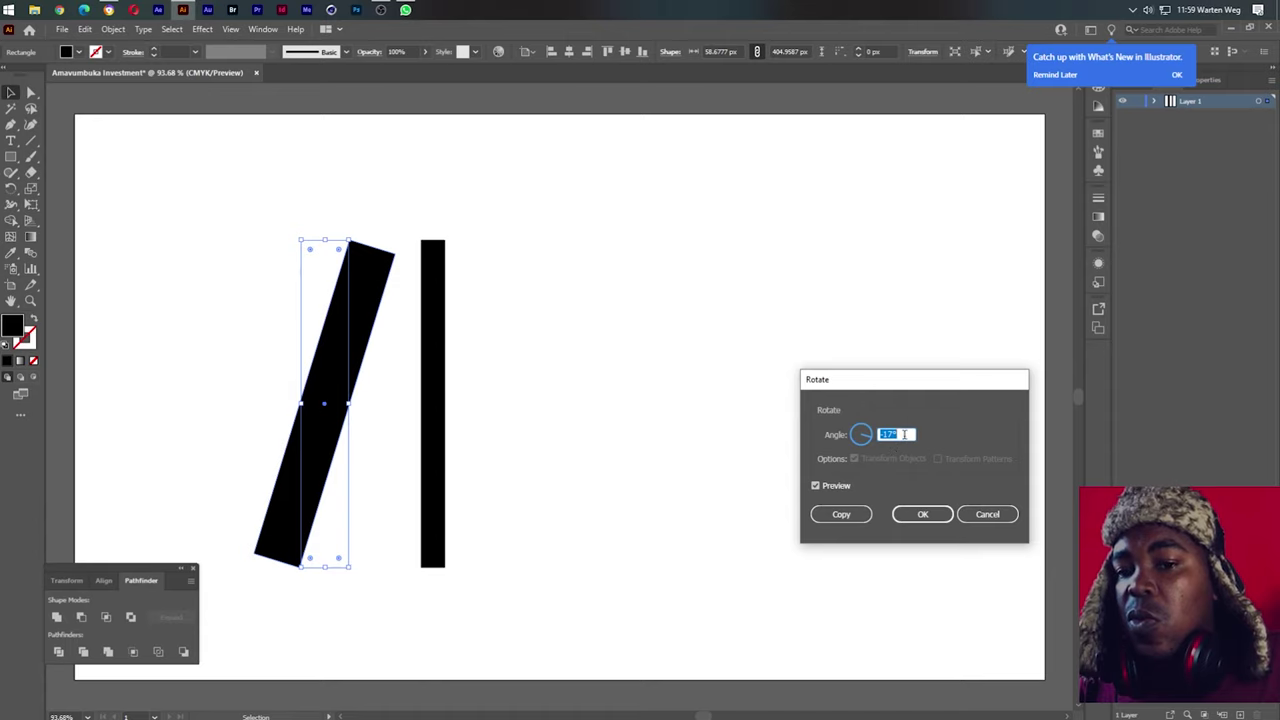
{"action": "key", "text": "Down"}
{"action": "key", "text": "Down"}
{"action": "key", "text": "Down"}
{"action": "key", "text": "Down"}
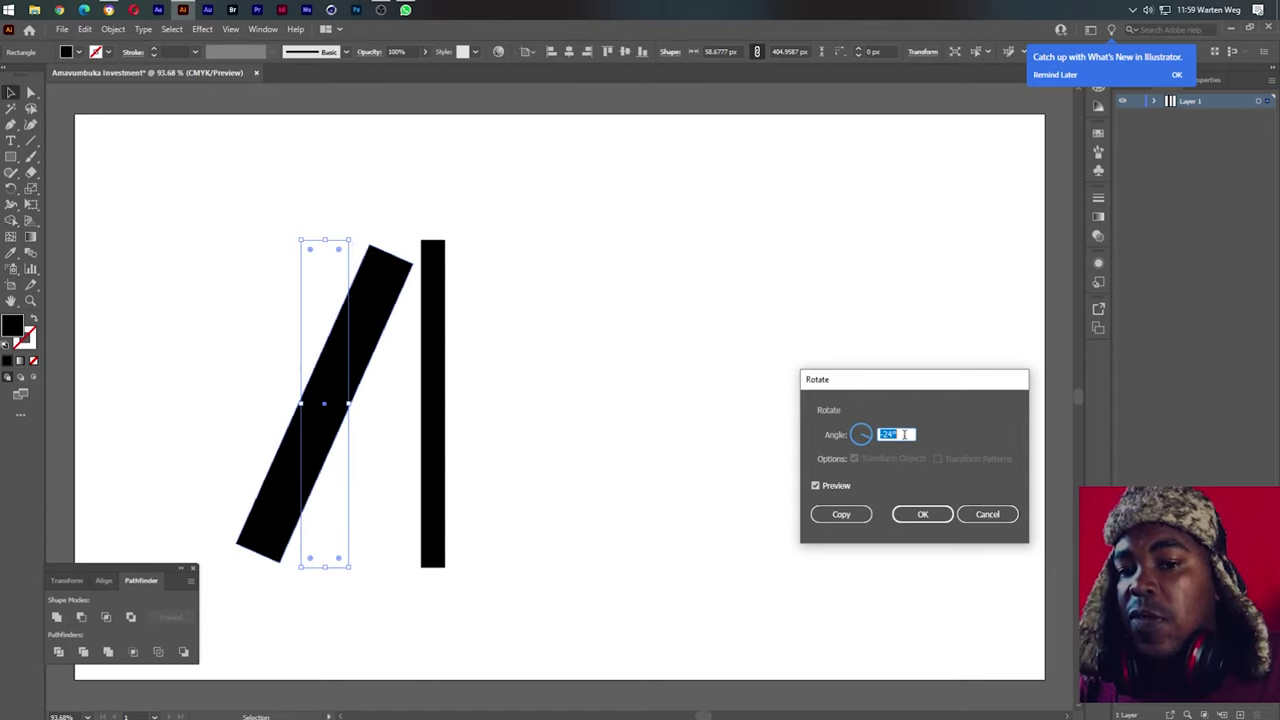
{"action": "key", "text": "Down"}
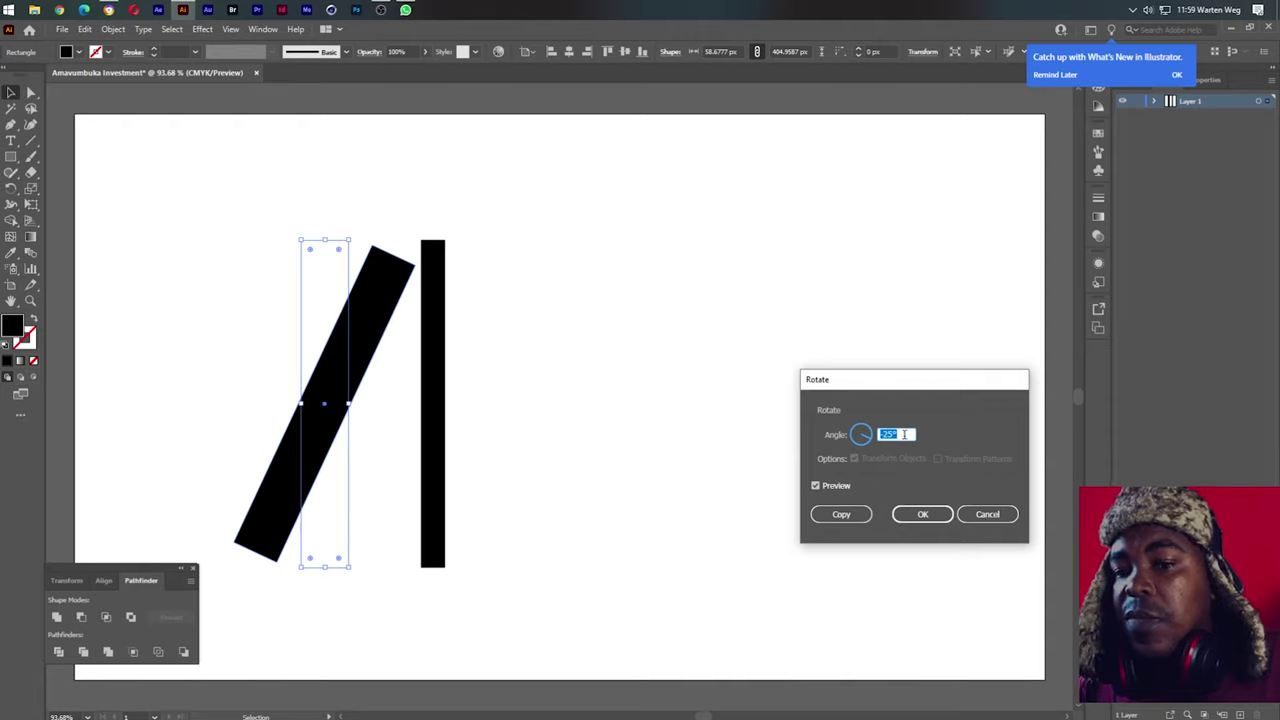
{"action": "left_click", "coordinate": [926, 515]}
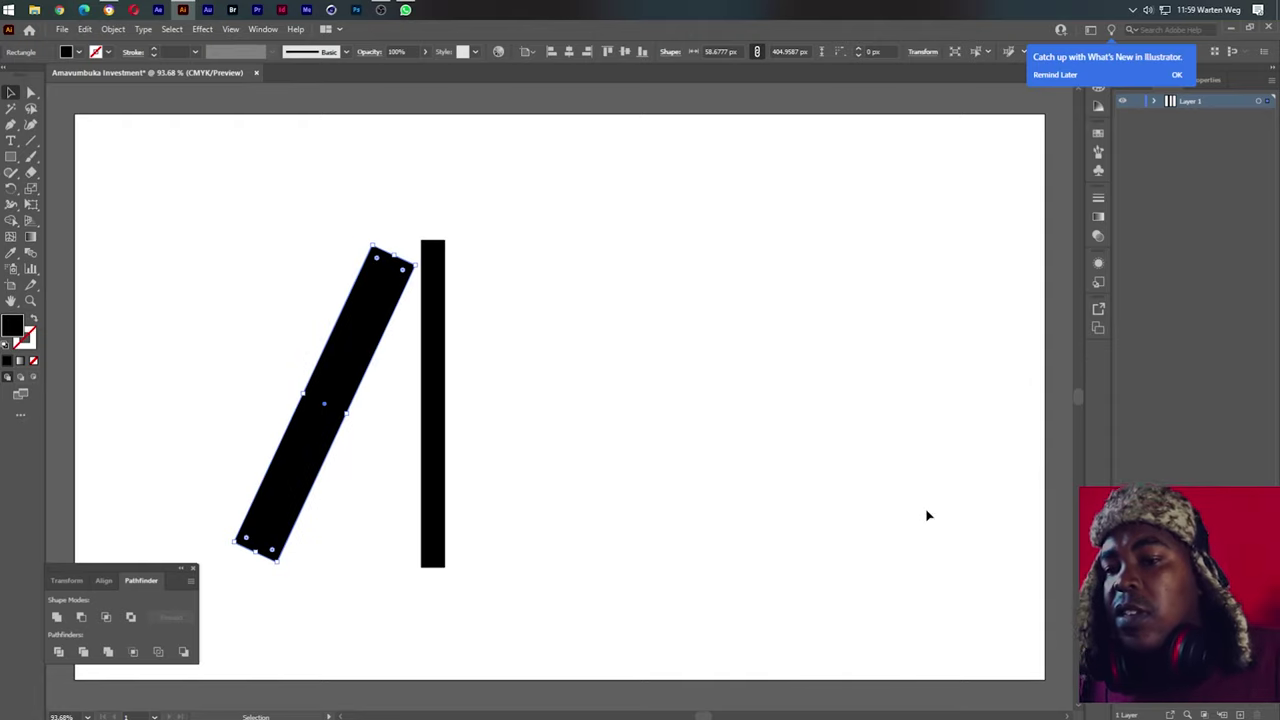
{"action": "left_click", "coordinate": [440, 418]}
Rotate the thin bar by 50° using Transform > Rotate
{"action": "right_click", "coordinate": [443, 410]}
{"action": "mouse_move", "coordinate": [505, 637]}
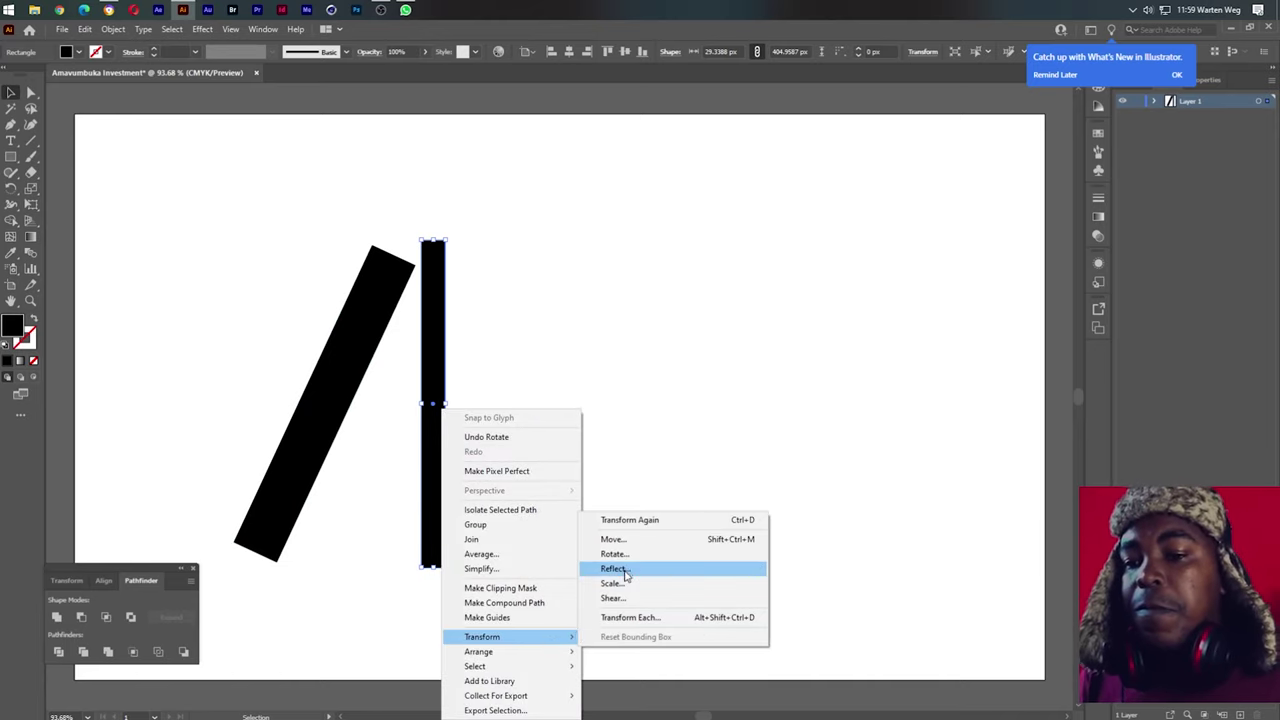
{"action": "left_click", "coordinate": [622, 554]}
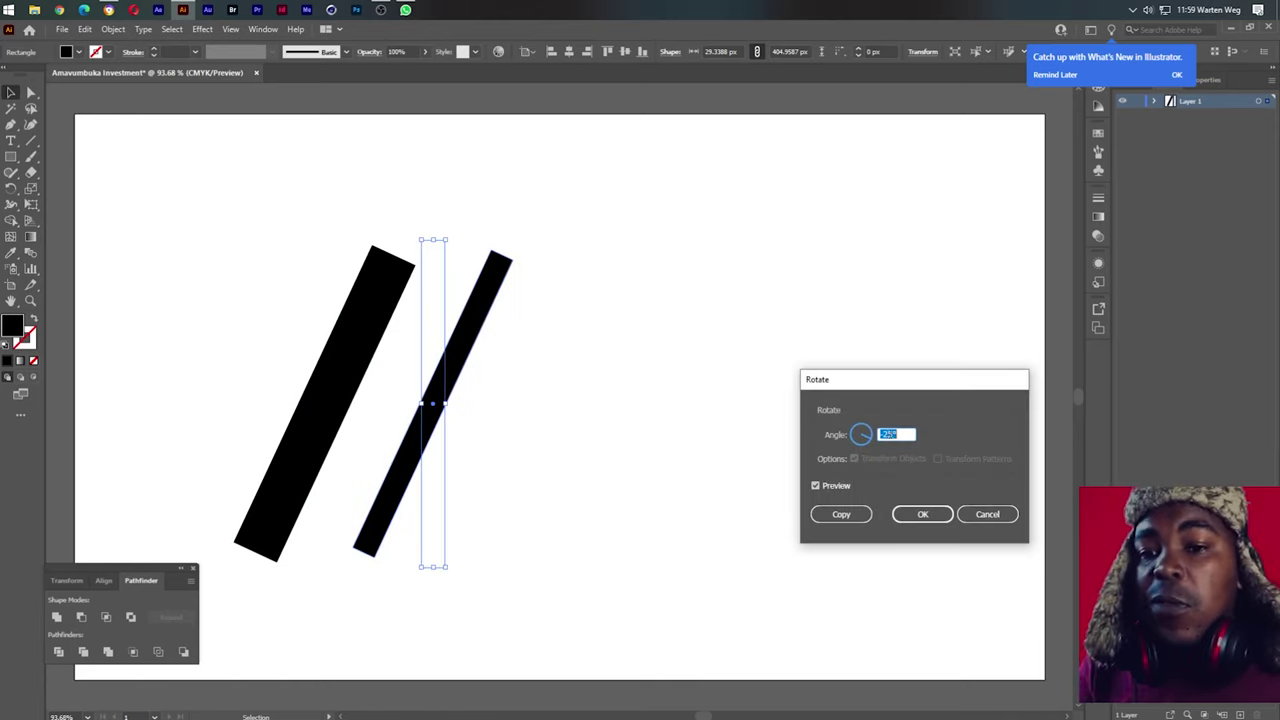
{"action": "left_click", "coordinate": [849, 447]}
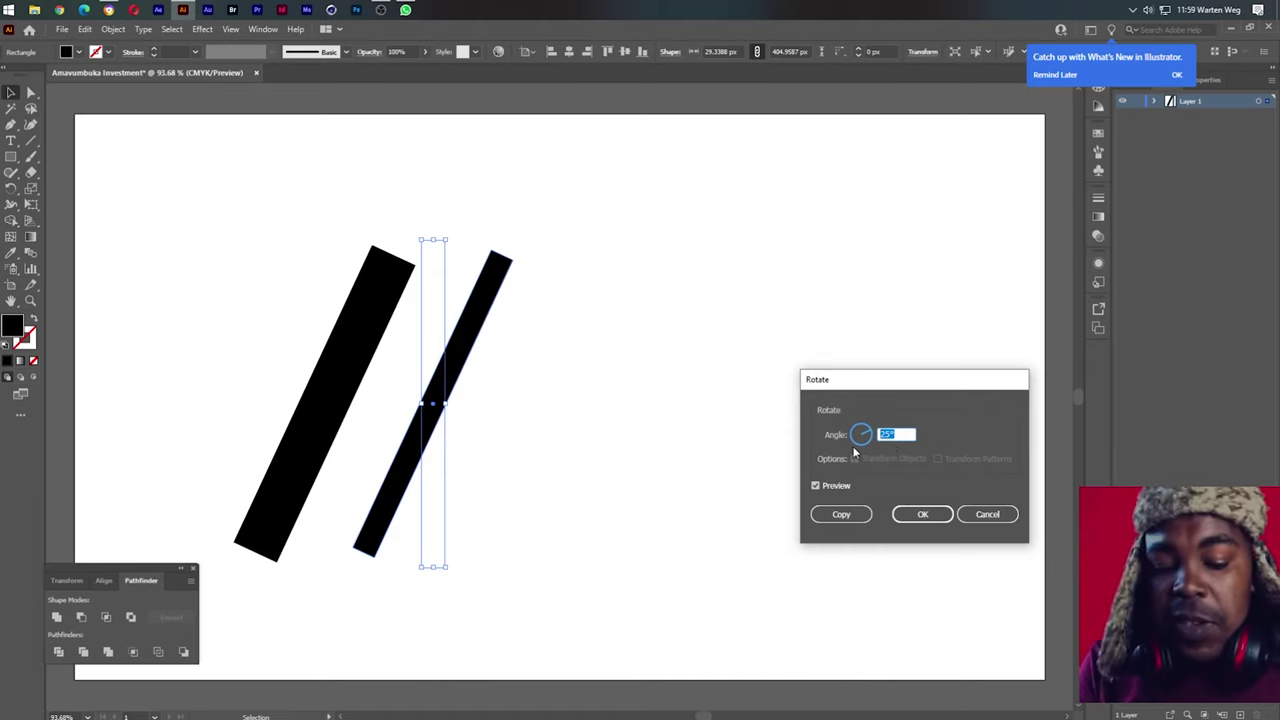
{"action": "type", "text": "50"}
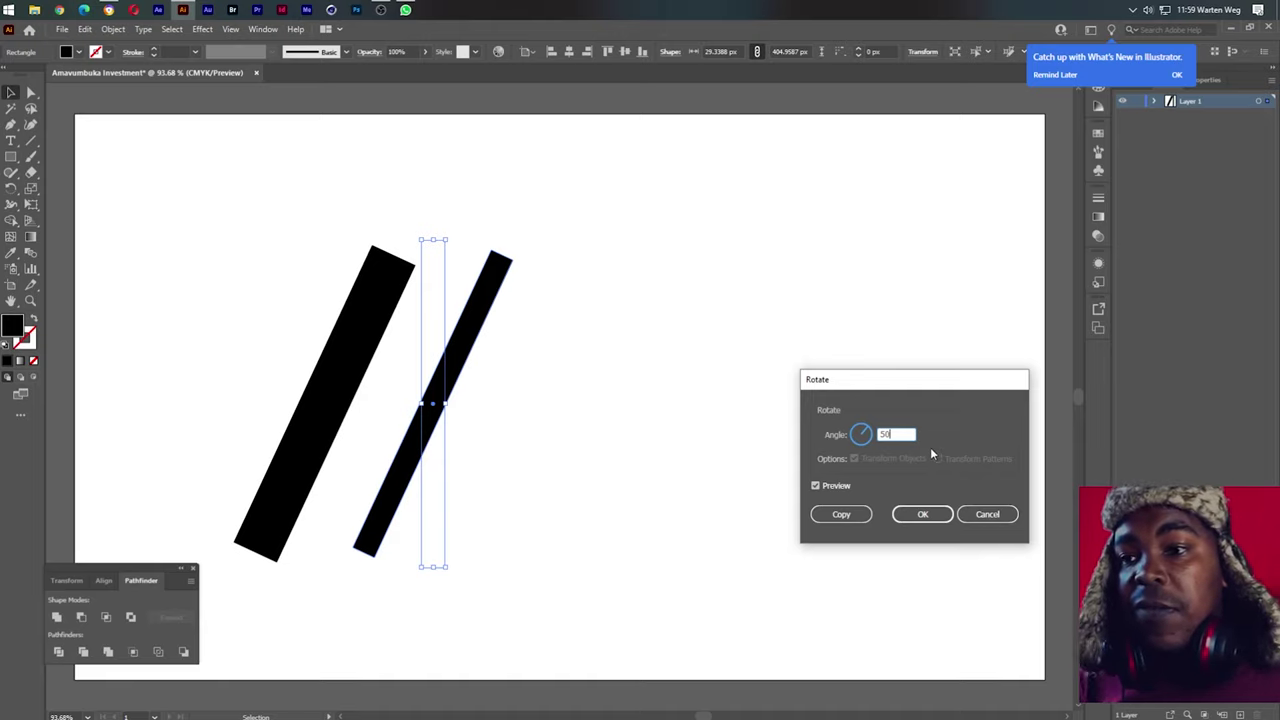
{"action": "key", "text": "Down"}
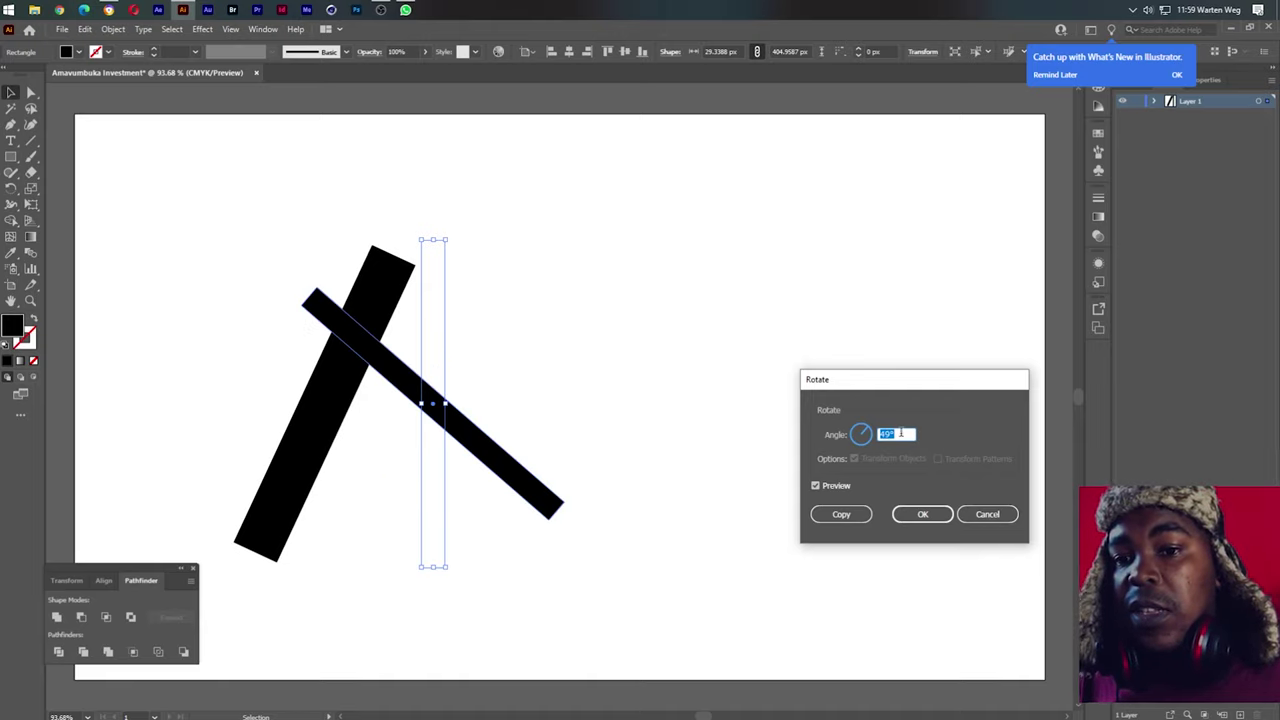
{"action": "key", "text": "Up"}
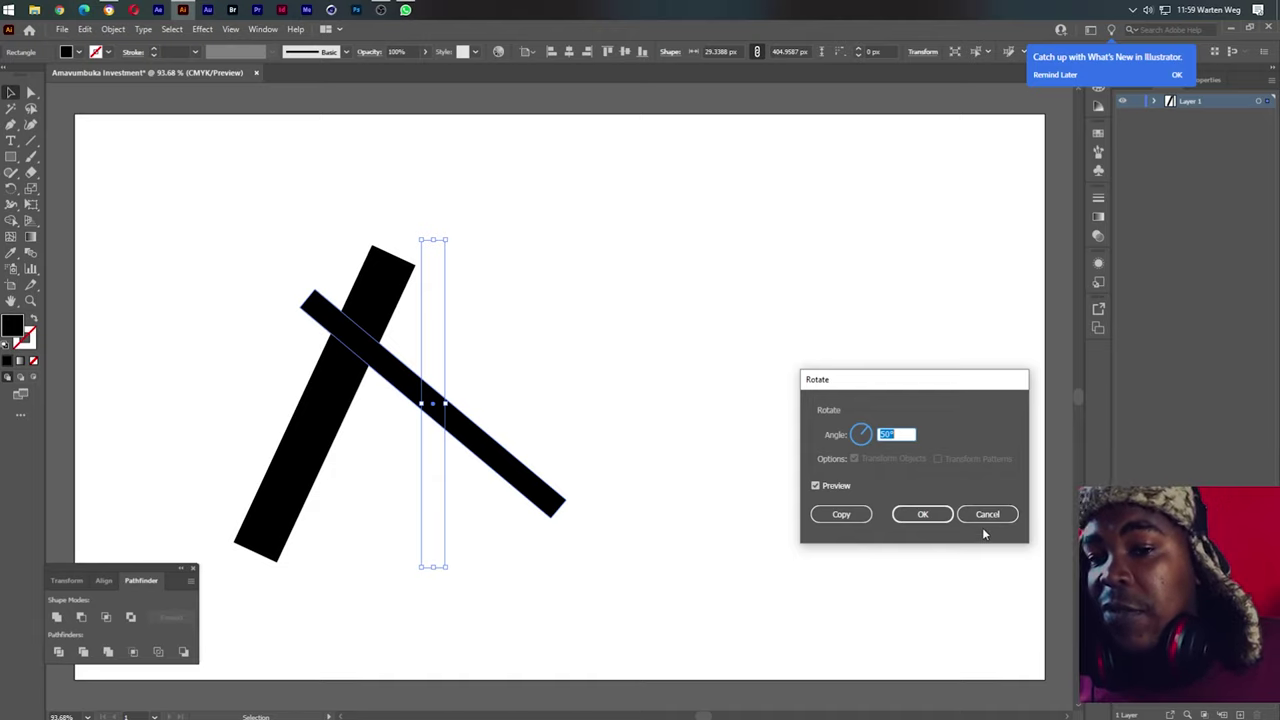
{"action": "left_click", "coordinate": [922, 514]}
Reposition and re-angle both bars so their tops meet in an inverted V
{"action": "mouse_move", "coordinate": [502, 462]}
{"action": "left_mouse_down"}
{"action": "mouse_move", "coordinate": [558, 478]}
{"action": "mouse_move", "coordinate": [568, 438]}
{"action": "left_mouse_up"}
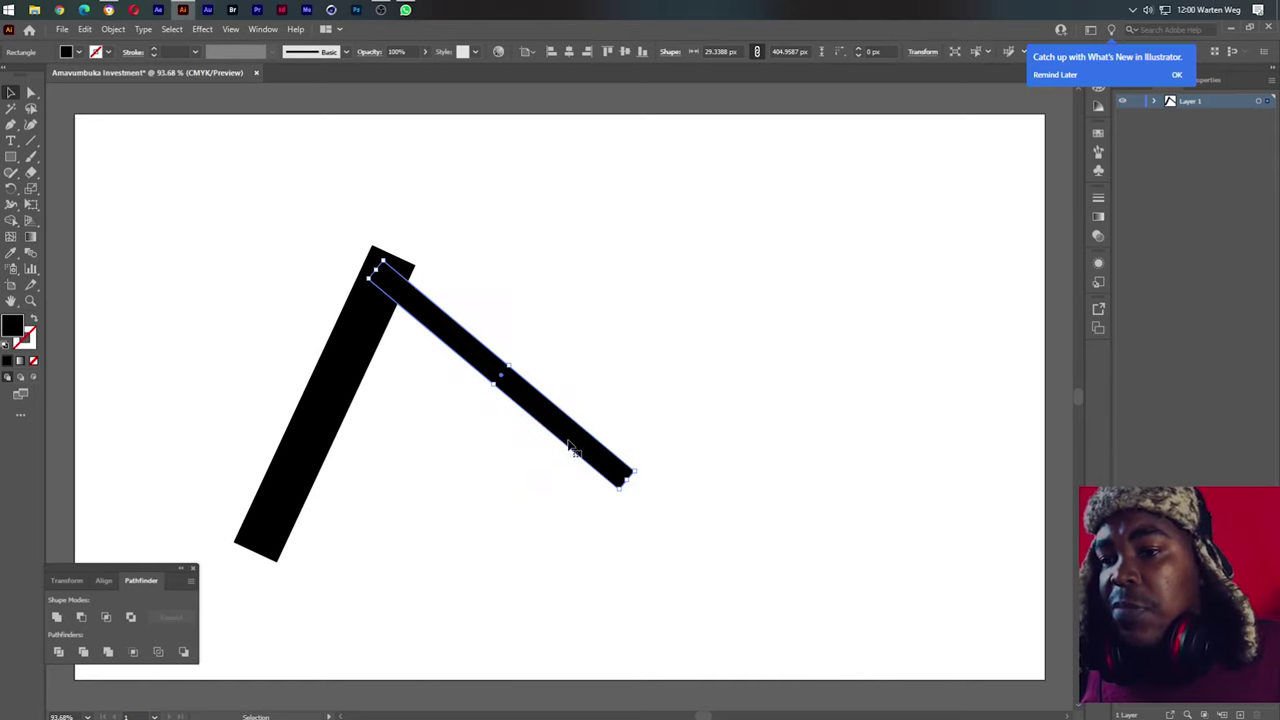
{"action": "left_click_drag", "start_coordinate": [638, 471], "coordinate": [603, 523]}
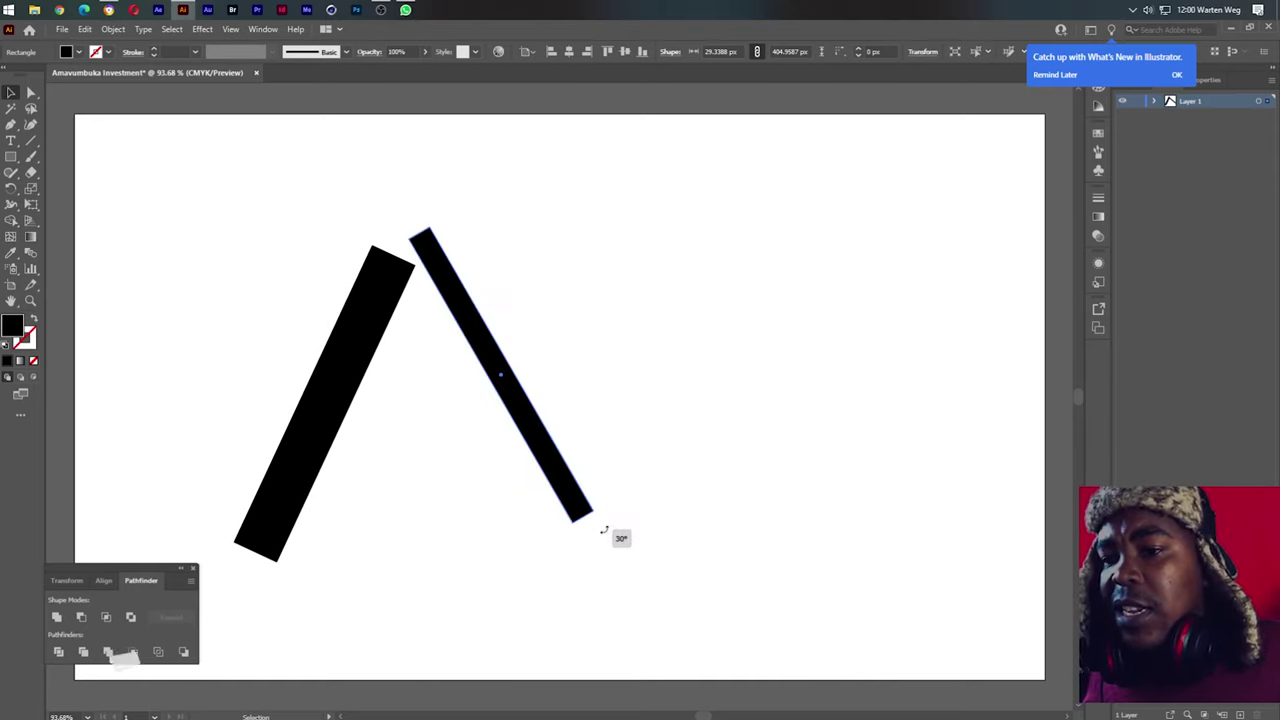
{"action": "left_click_drag", "start_coordinate": [566, 473], "coordinate": [562, 500]}
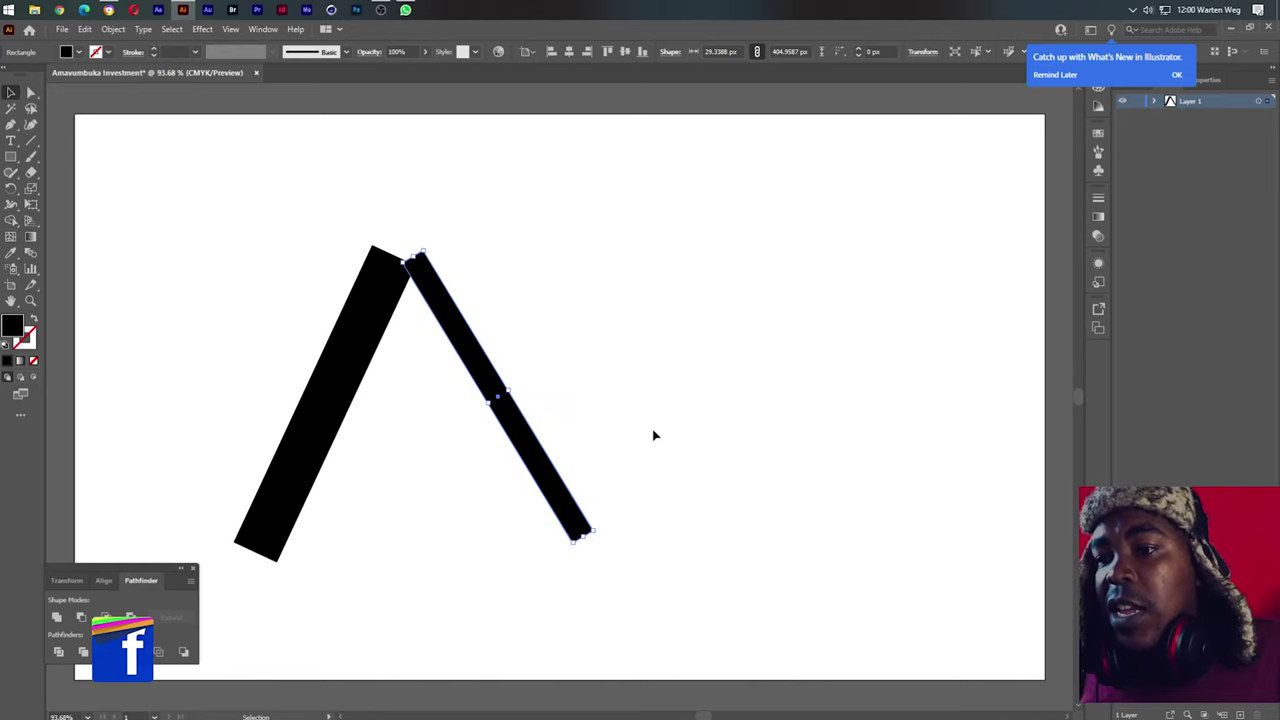
{"action": "left_click_drag", "start_coordinate": [337, 400], "coordinate": [400, 410]}
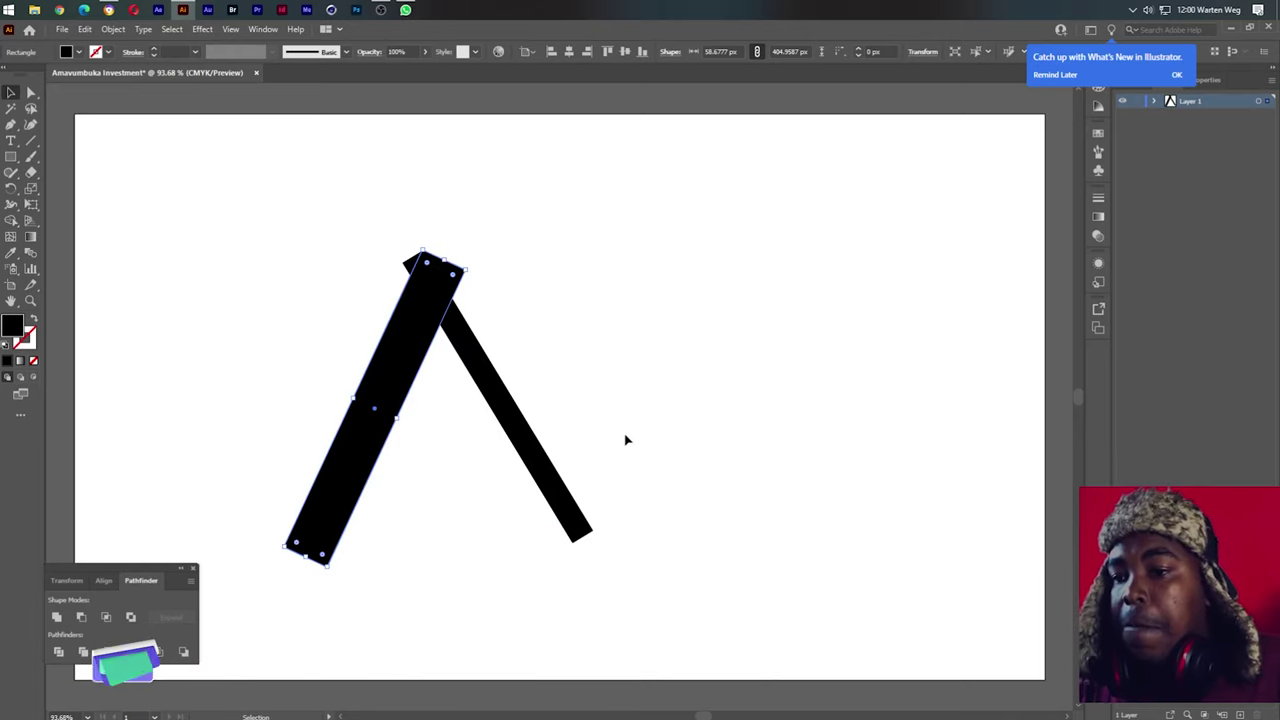
{"action": "left_click", "coordinate": [522, 131]}
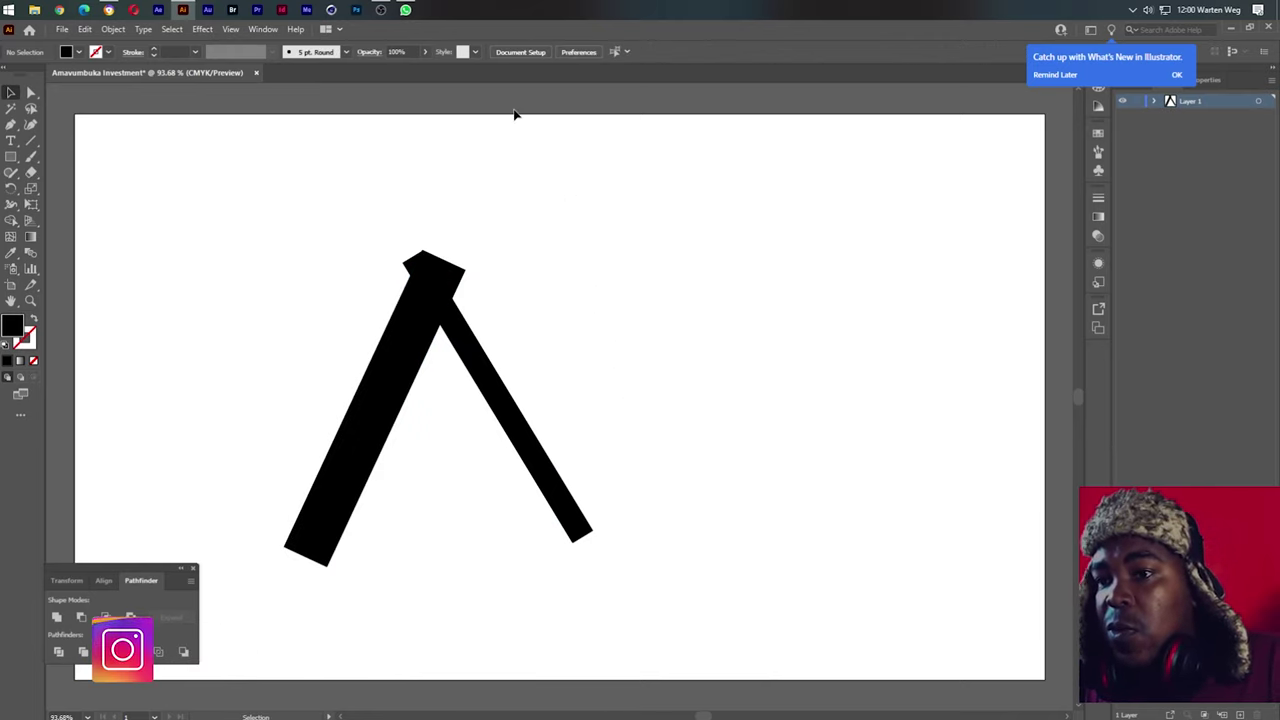
Show rulers and place horizontal guides at the apex top and near the legs' base
{"action": "key", "text": "a"}
{"action": "key", "text": "ctrl+r"}
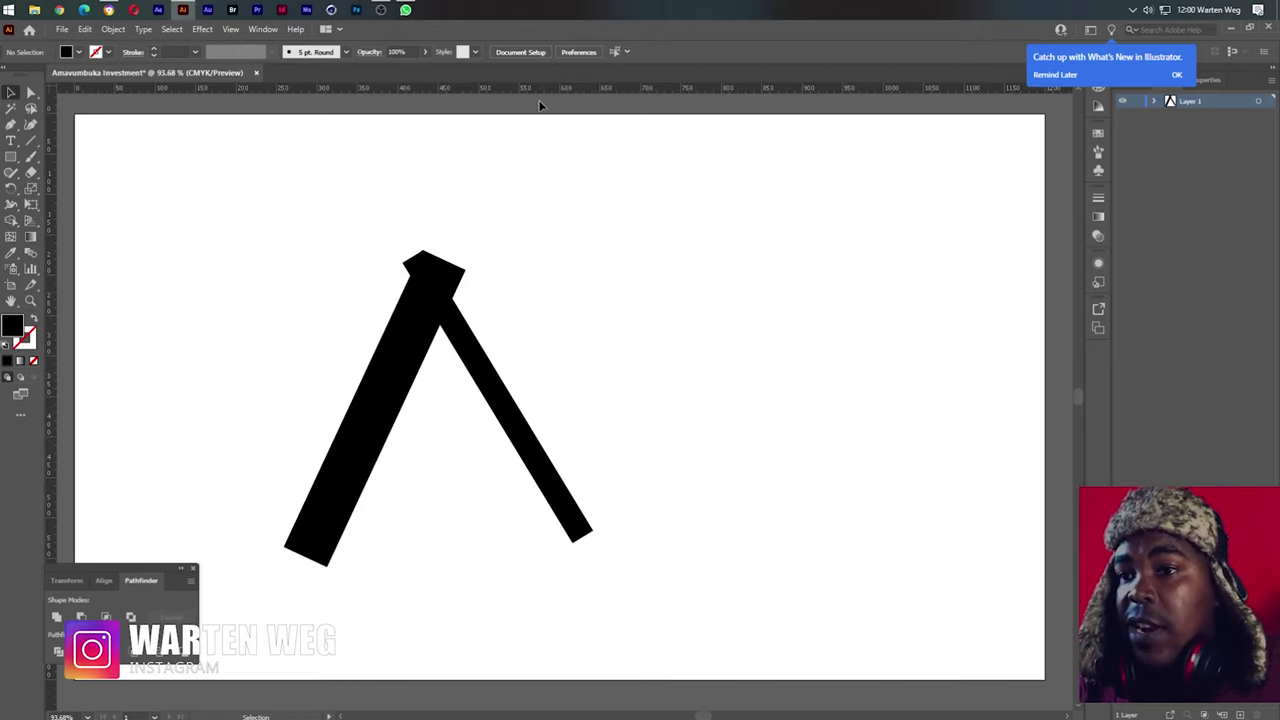
{"action": "left_click_drag", "start_coordinate": [541, 90], "coordinate": [572, 283]}
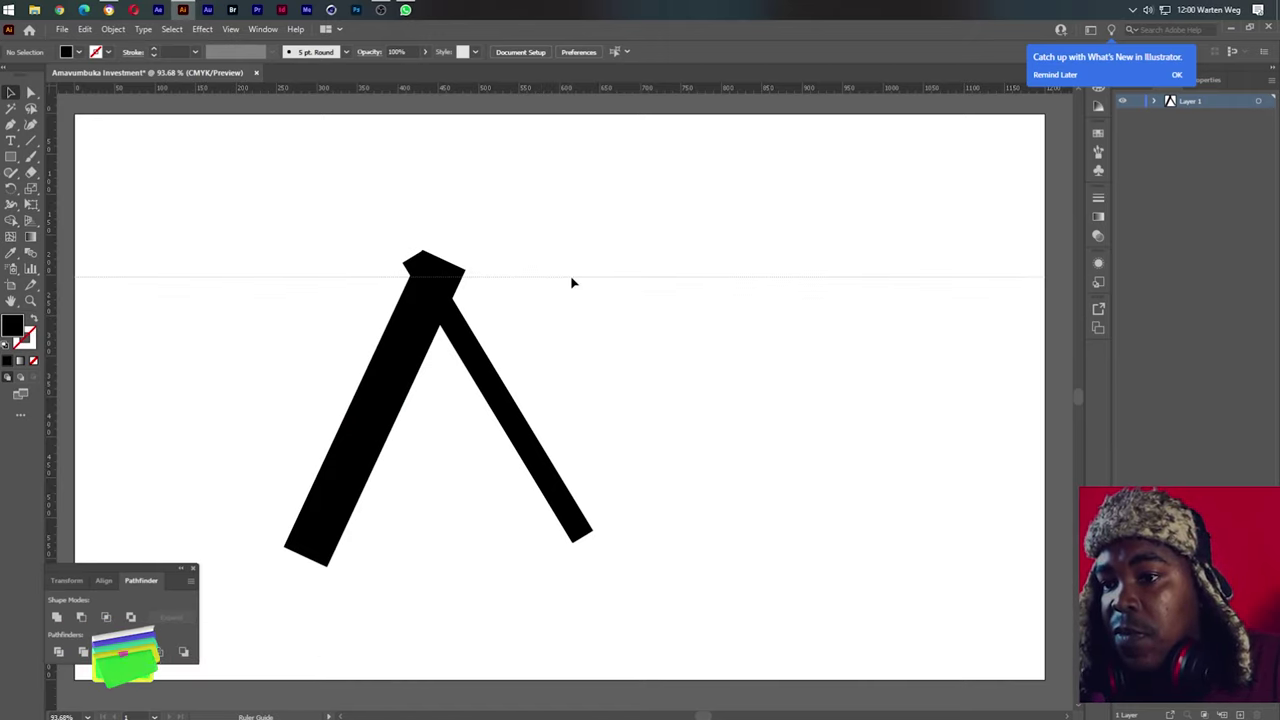
{"action": "left_click_drag", "start_coordinate": [572, 283], "coordinate": [574, 274]}
{"action": "left_click_drag", "start_coordinate": [573, 88], "coordinate": [586, 513]}
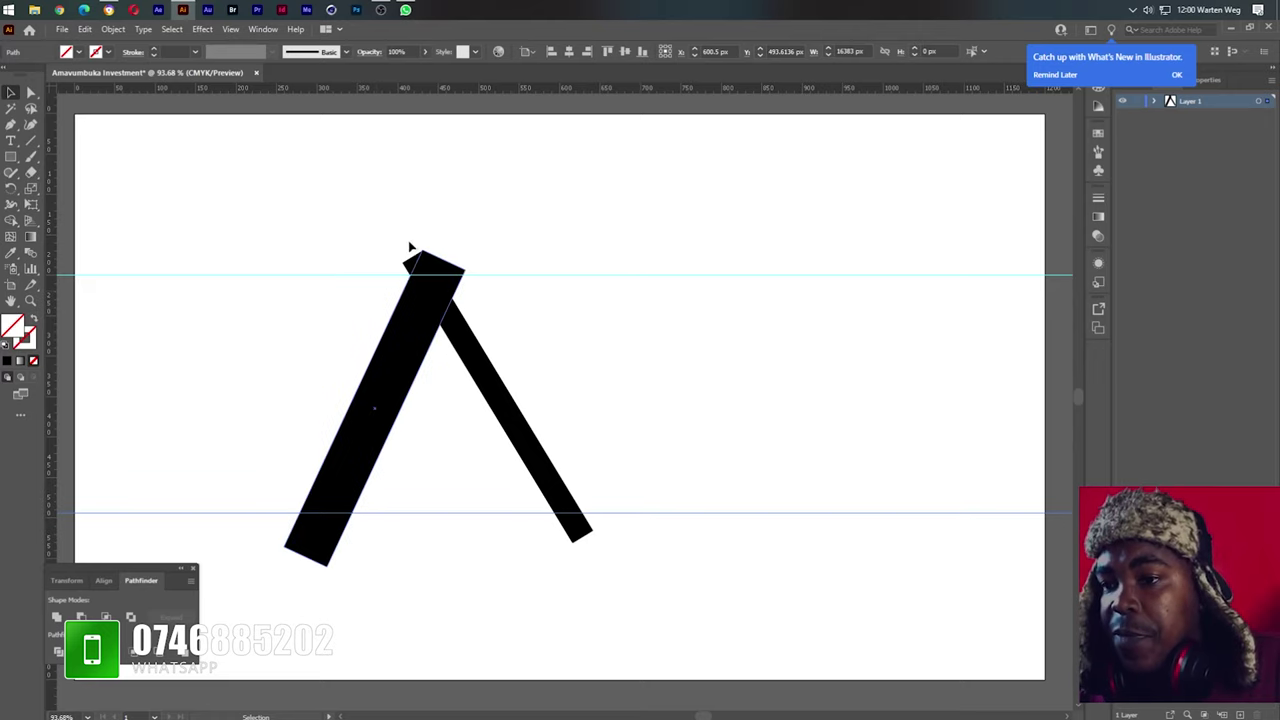
{"action": "left_click_drag", "start_coordinate": [363, 221], "coordinate": [540, 462]}
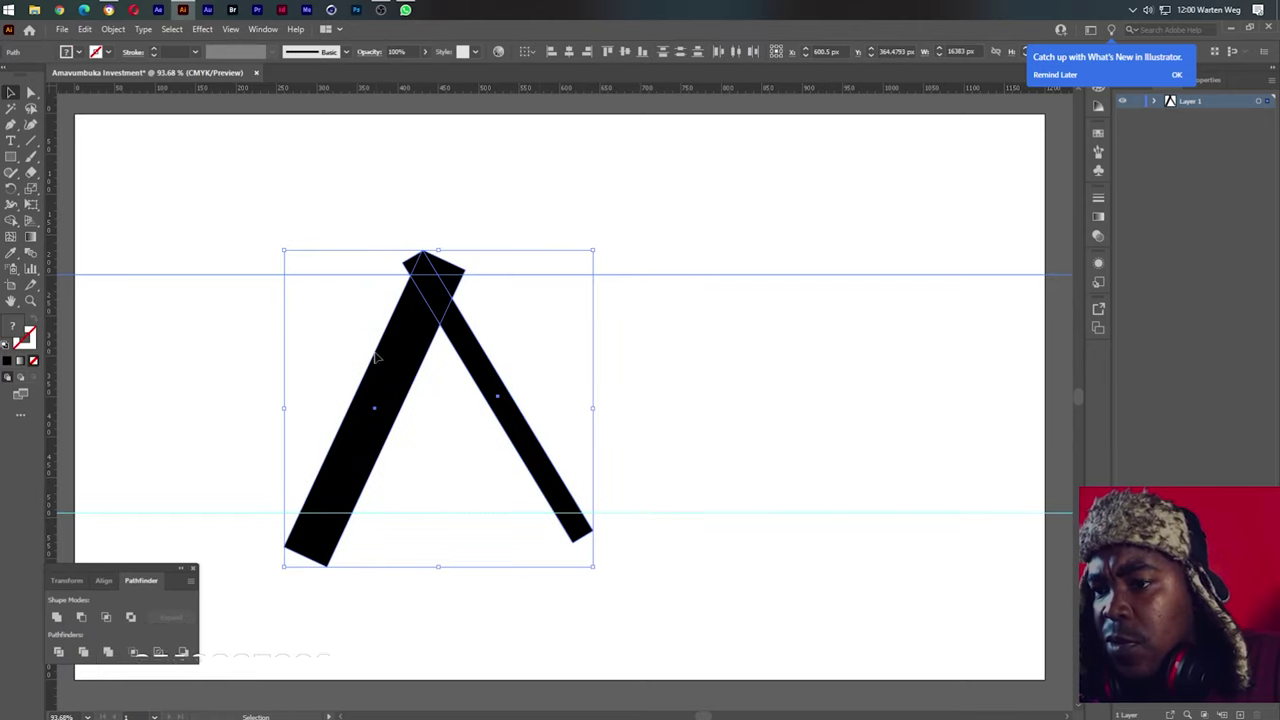
Delete the small overlapping wedge at the apex with the Shape Builder tool
{"action": "left_click", "coordinate": [10, 222]}
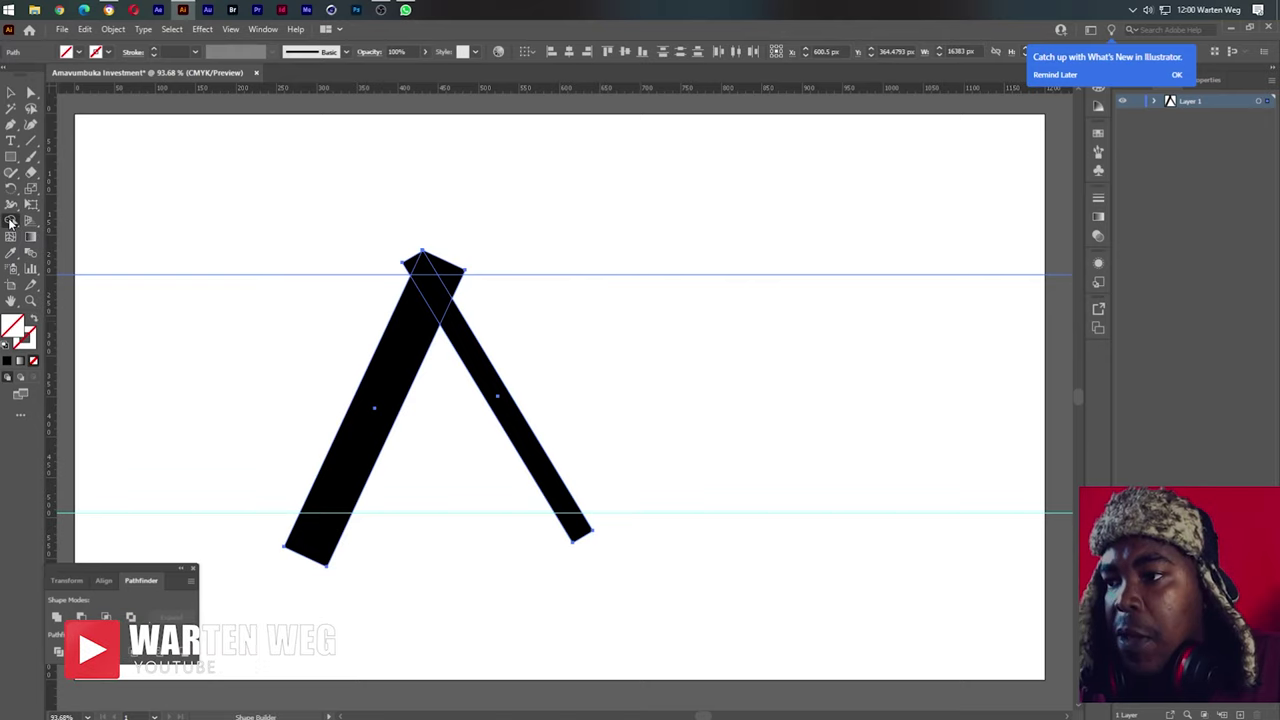
{"action": "left_click", "coordinate": [10, 222]}
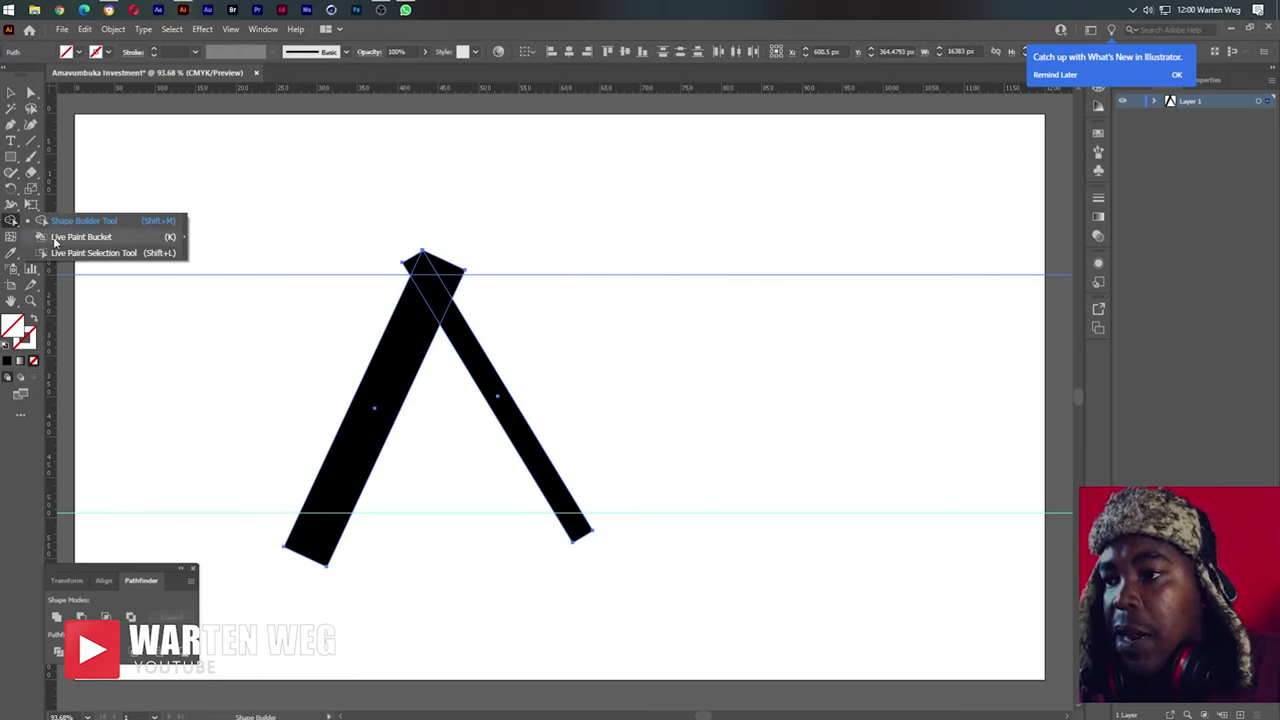
{"action": "left_click", "coordinate": [455, 272], "text": "alt"}
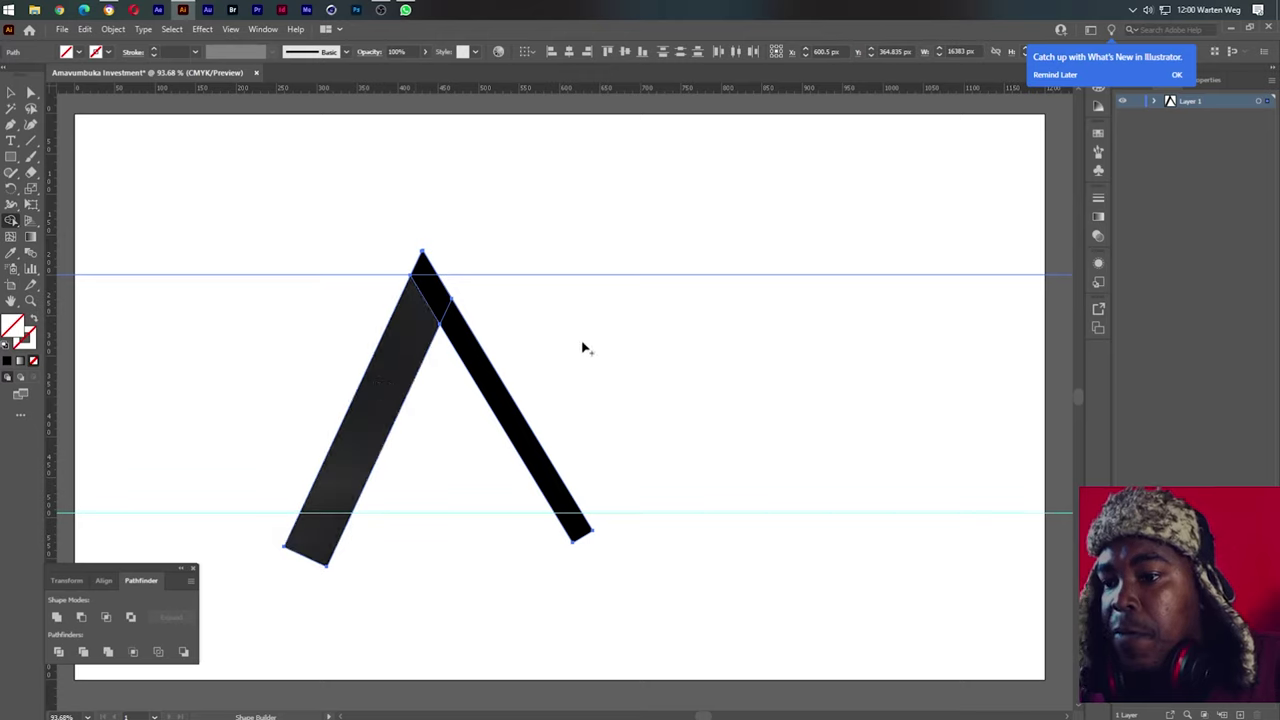
Switch to the Pen tool, then undo a stray path started on the left leg
{"action": "left_click", "coordinate": [12, 126]}
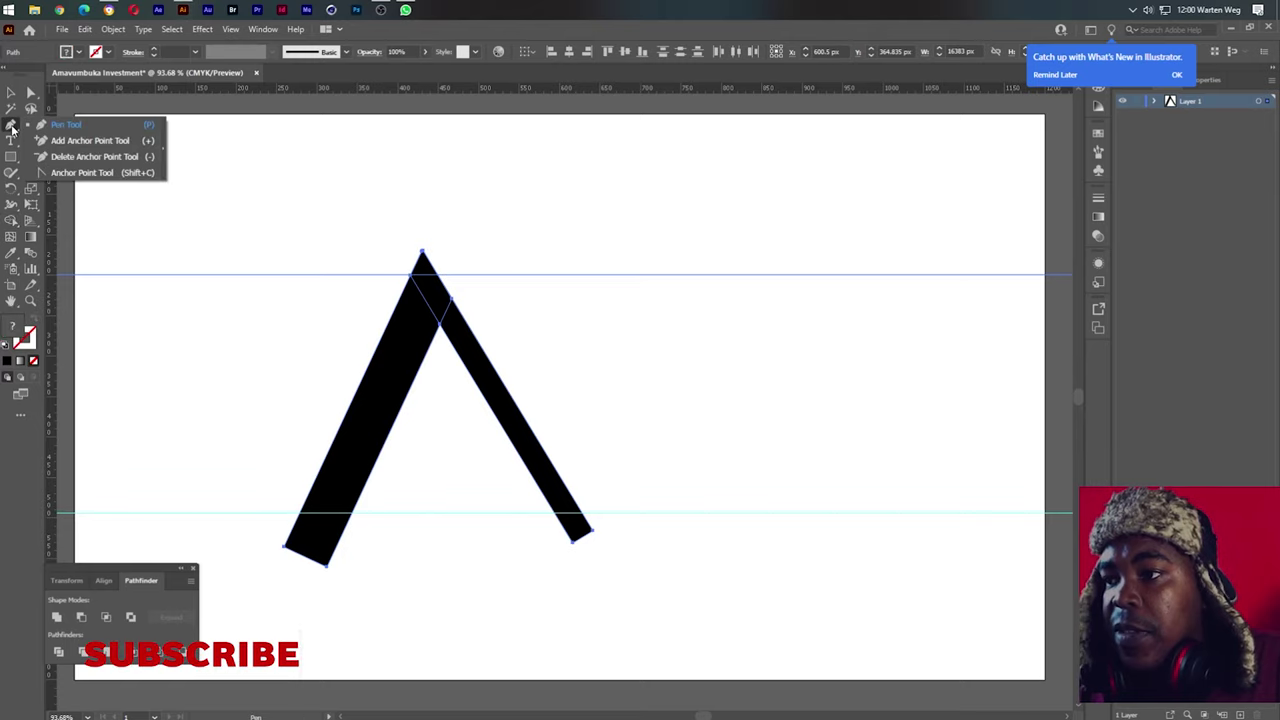
{"action": "left_click", "coordinate": [66, 124]}
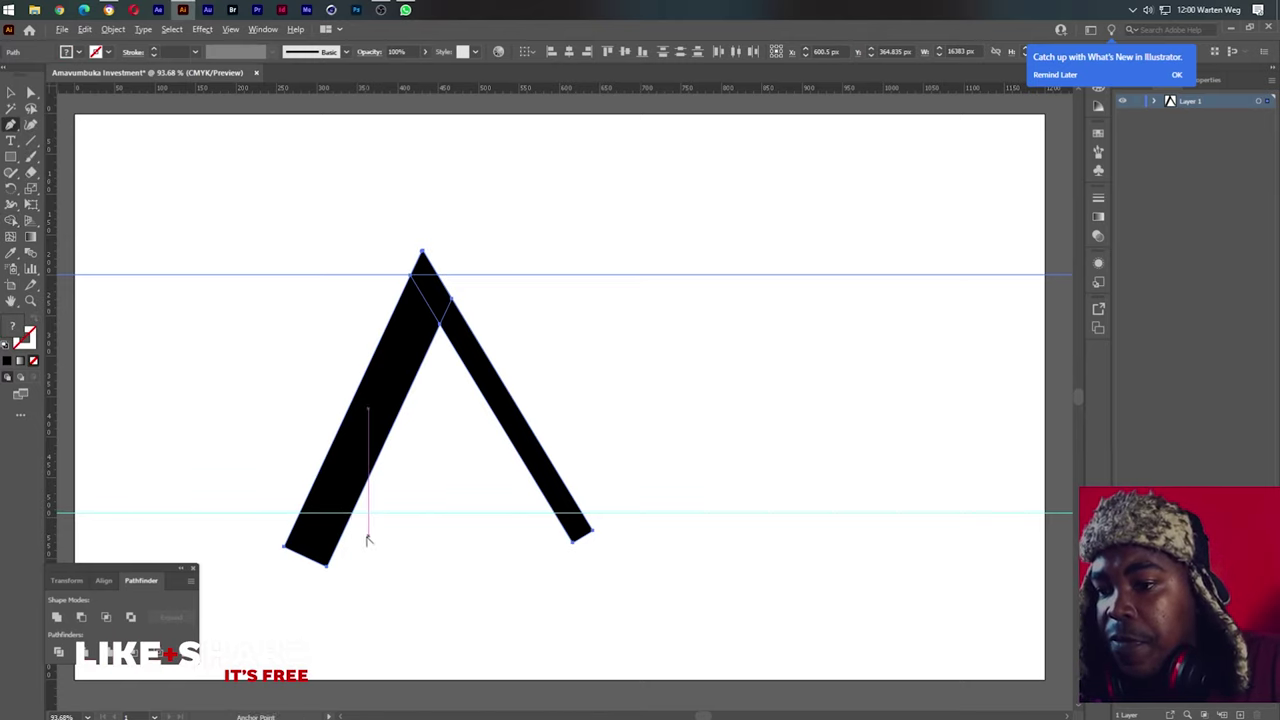
{"action": "scroll", "coordinate": [367, 540], "scroll_direction": "up", "scroll_amount": 3, "text": "alt"}
{"action": "scroll", "coordinate": [431, 491], "scroll_direction": "up", "scroll_amount": 1}
{"action": "scroll", "coordinate": [494, 486], "scroll_direction": "left", "scroll_amount": 2, "text": "ctrl"}
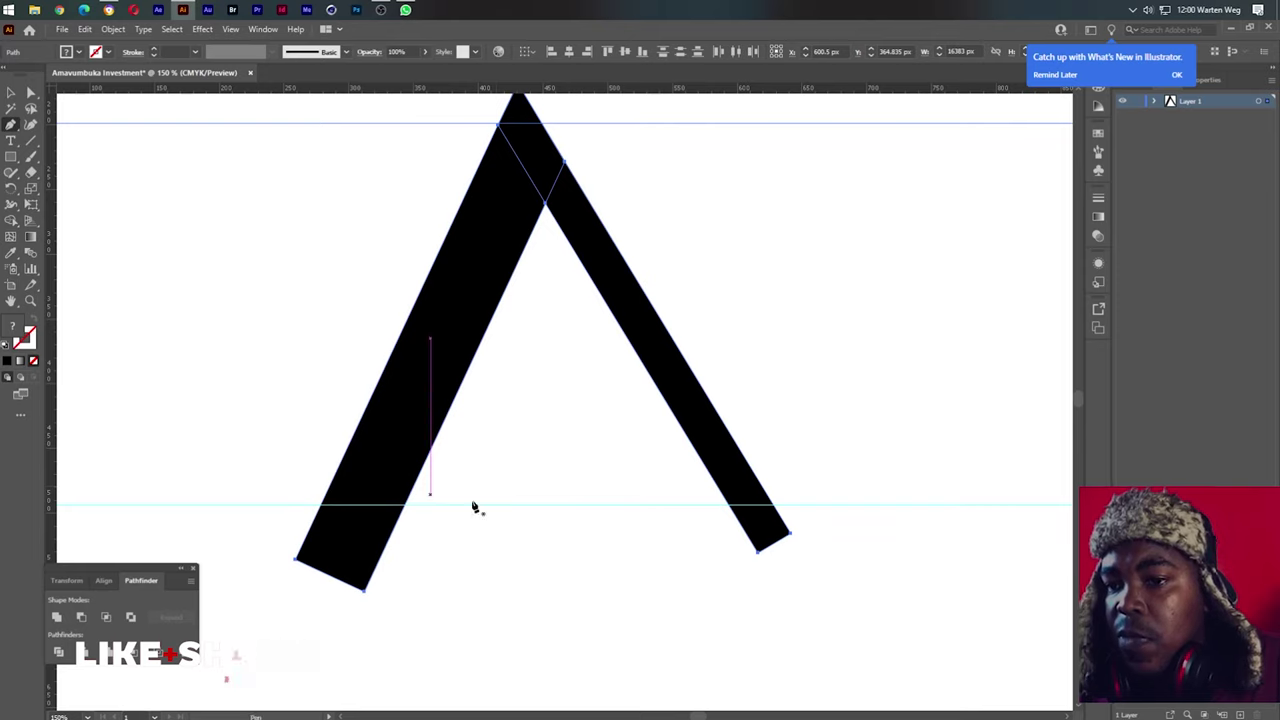
{"action": "left_click", "coordinate": [362, 421]}
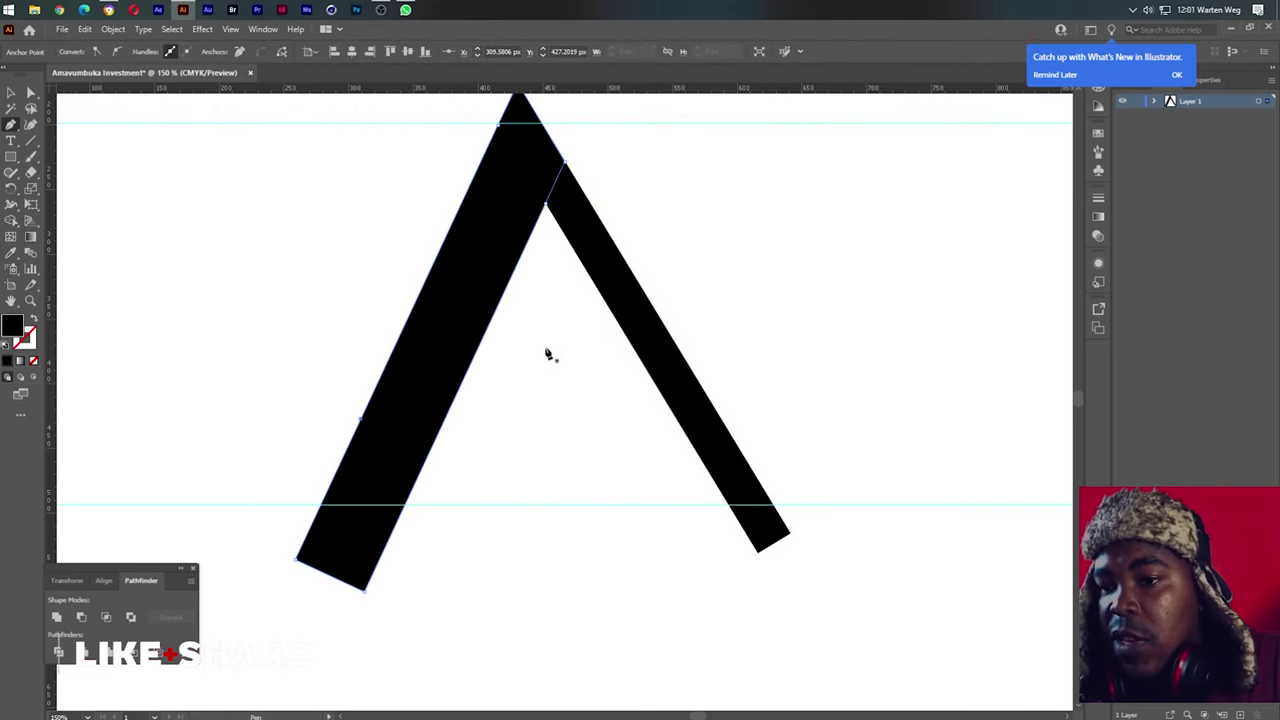
{"action": "left_click_drag", "start_coordinate": [613, 359], "coordinate": [627, 330]}
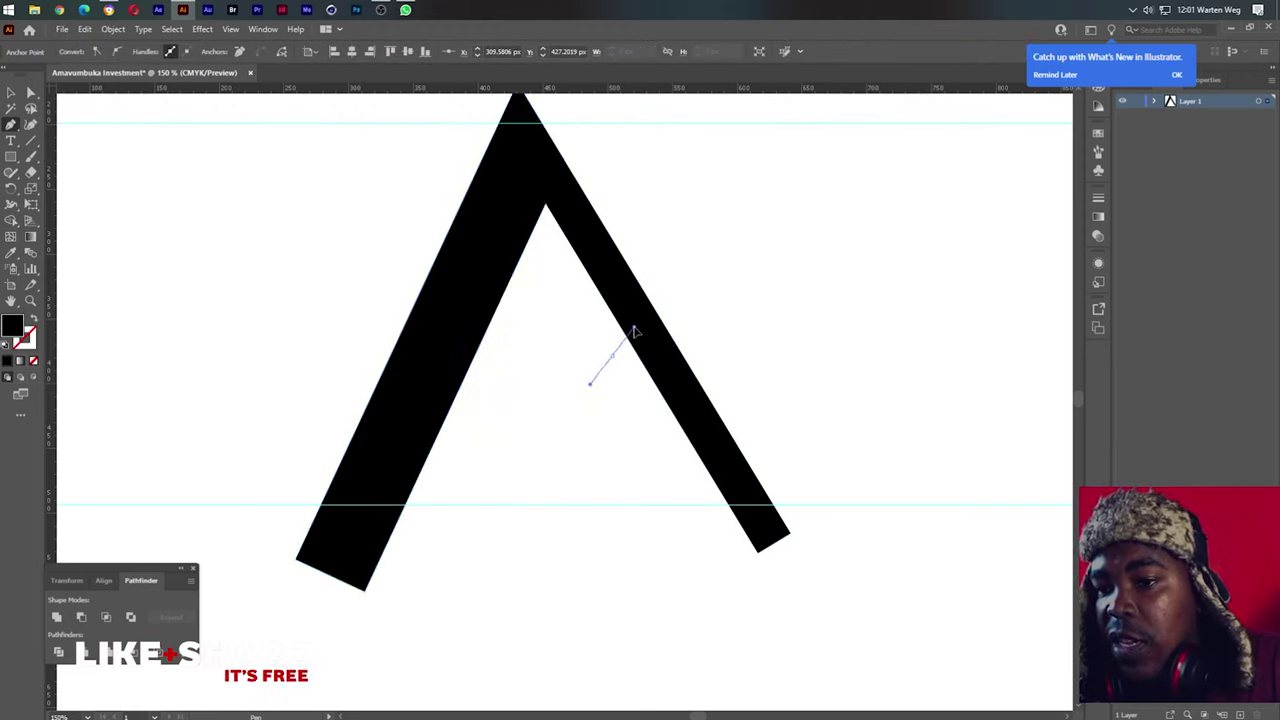
{"action": "key", "text": "ctrl+z"}
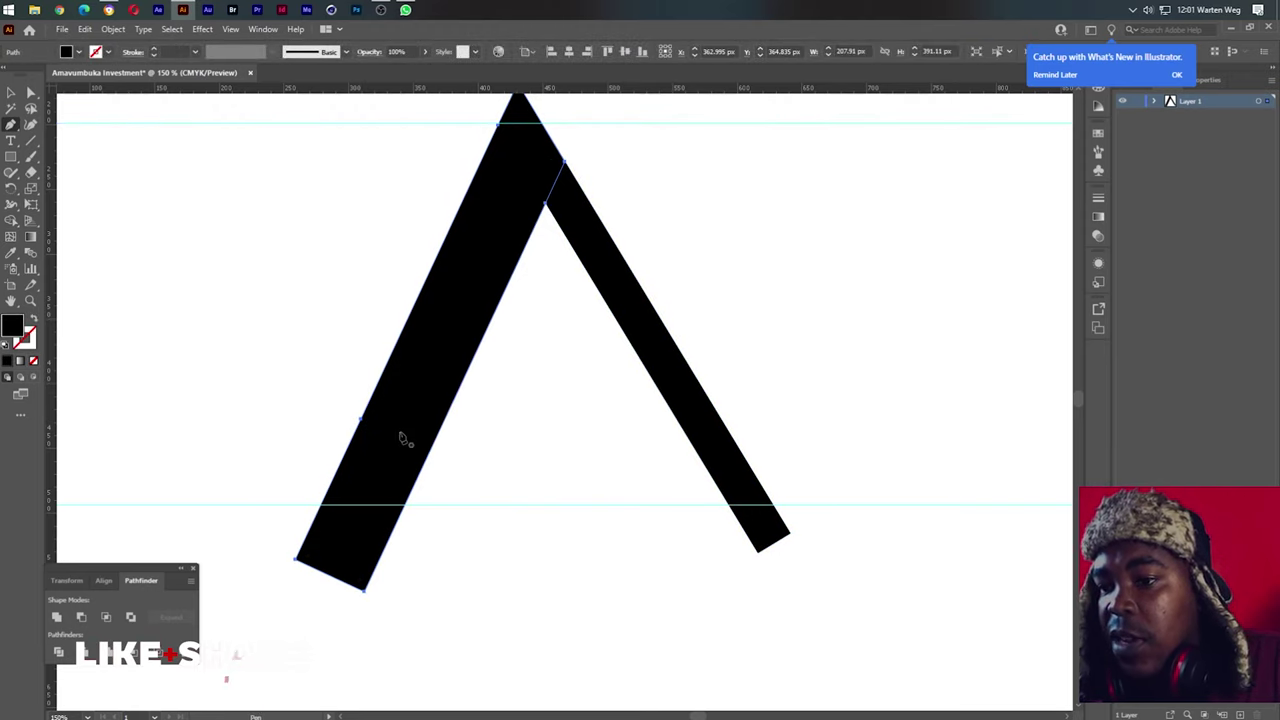
{"action": "key", "text": "ctrl+a"}
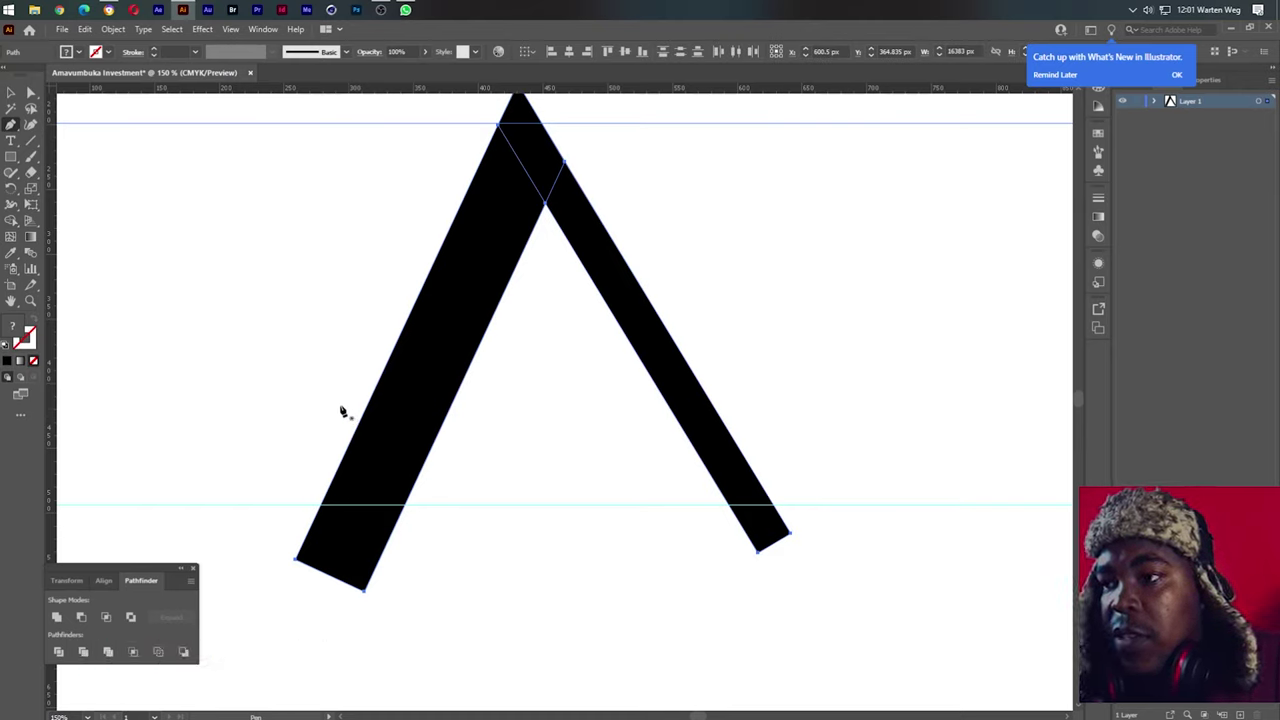
Draw a curved blade crossbar from the left leg up toward the right leg and back
{"action": "left_click", "coordinate": [340, 403]}
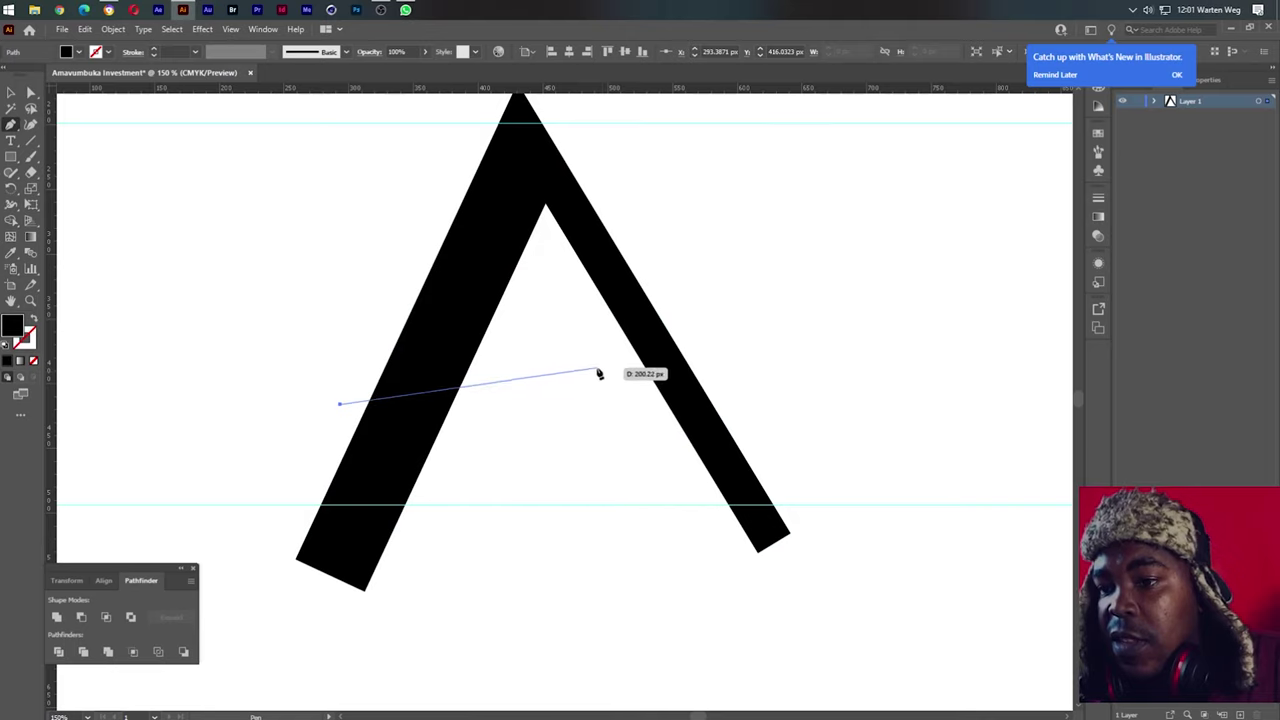
{"action": "mouse_move", "coordinate": [603, 344]}
{"action": "left_mouse_down"}
{"action": "mouse_move", "coordinate": [703, 252]}
{"action": "mouse_move", "coordinate": [703, 235]}
{"action": "left_mouse_up"}
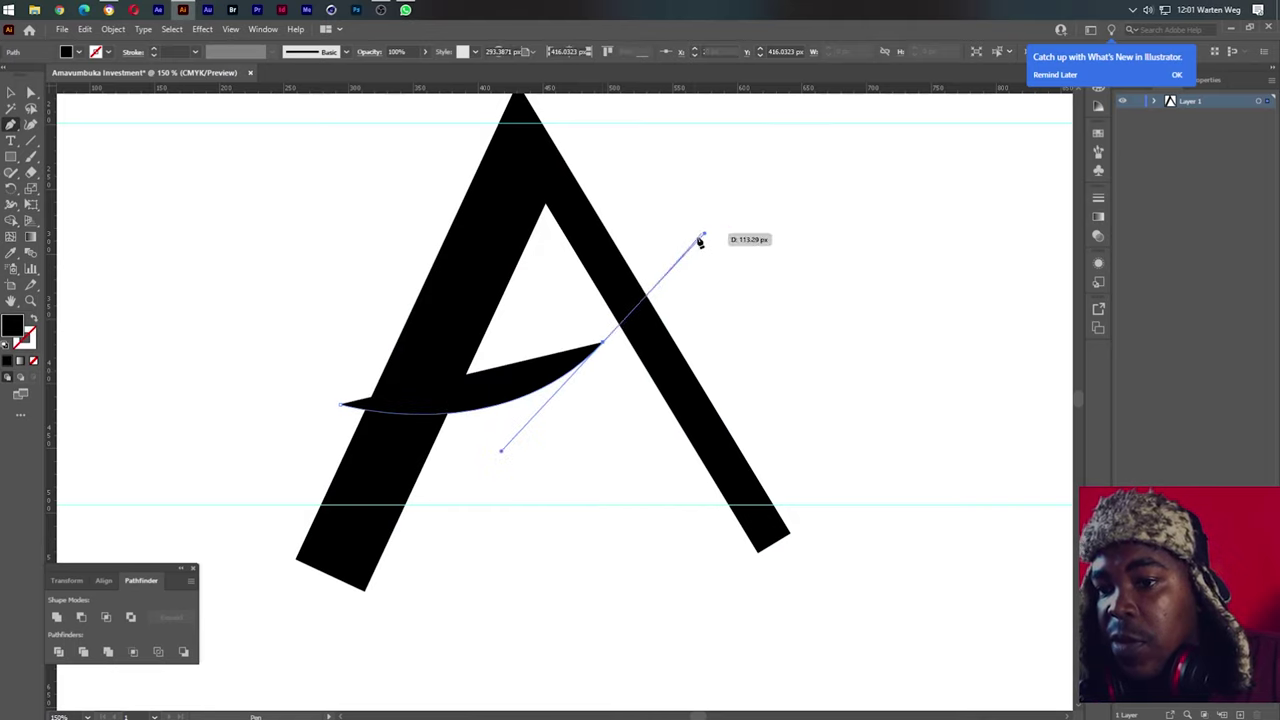
{"action": "left_click", "coordinate": [603, 345]}
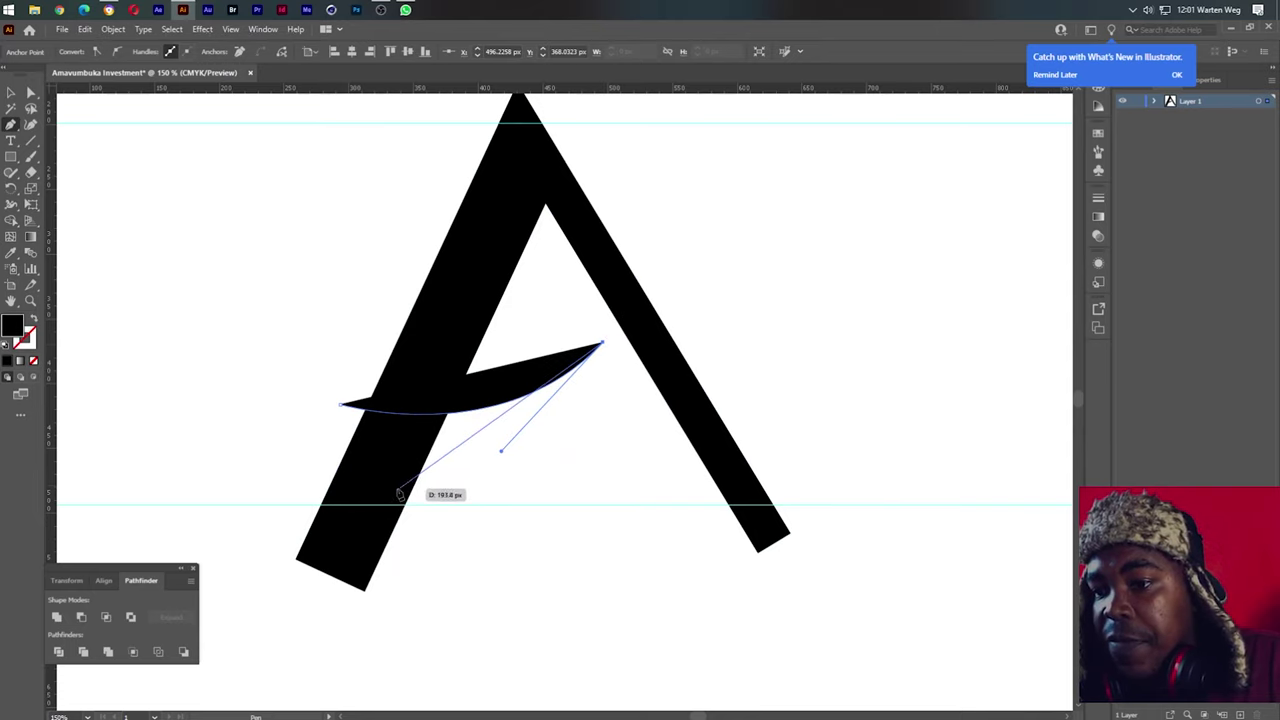
{"action": "mouse_move", "coordinate": [320, 470]}
{"action": "left_mouse_down"}
{"action": "mouse_move", "coordinate": [190, 428]}
{"action": "mouse_move", "coordinate": [143, 438]}
{"action": "left_mouse_up"}
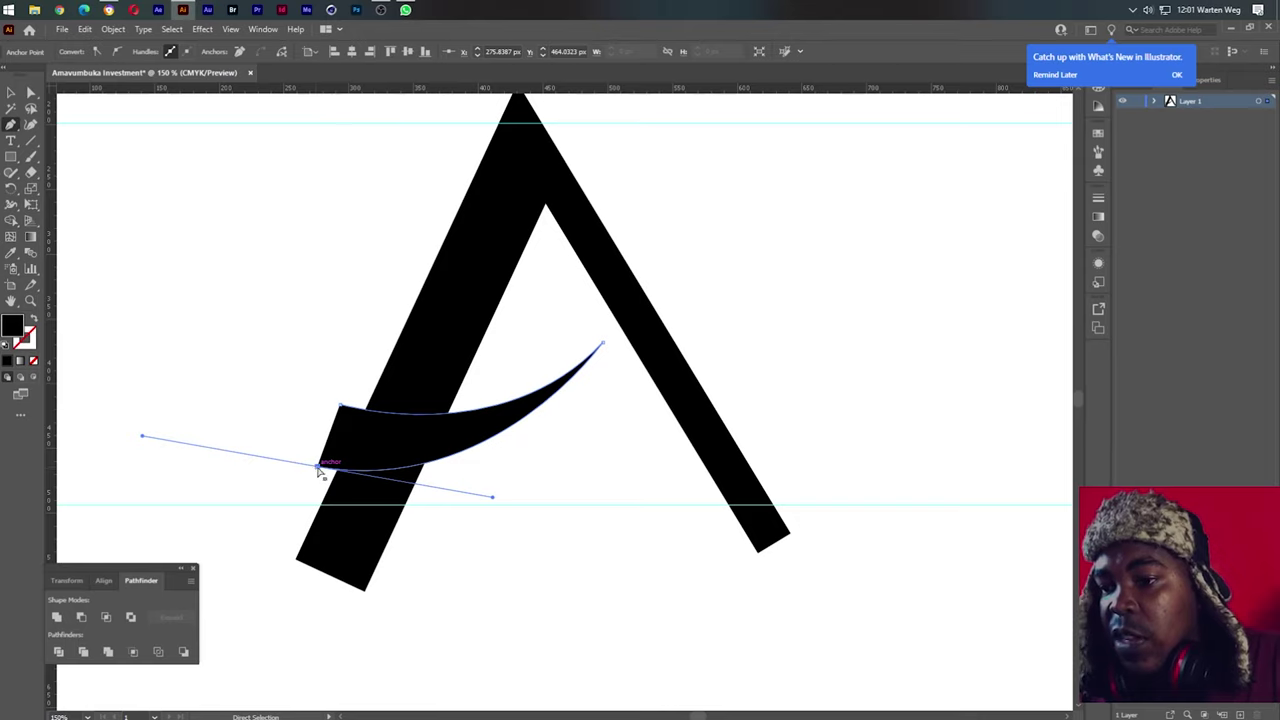
Drag the blade's left anchors down along the left leg and move the guide to the leg's base
{"action": "left_click_drag", "start_coordinate": [319, 469], "coordinate": [297, 561]}
{"action": "mouse_move", "coordinate": [341, 409]}
{"action": "left_mouse_down"}
{"action": "mouse_move", "coordinate": [339, 444]}
{"action": "mouse_move", "coordinate": [354, 446]}
{"action": "left_mouse_up"}
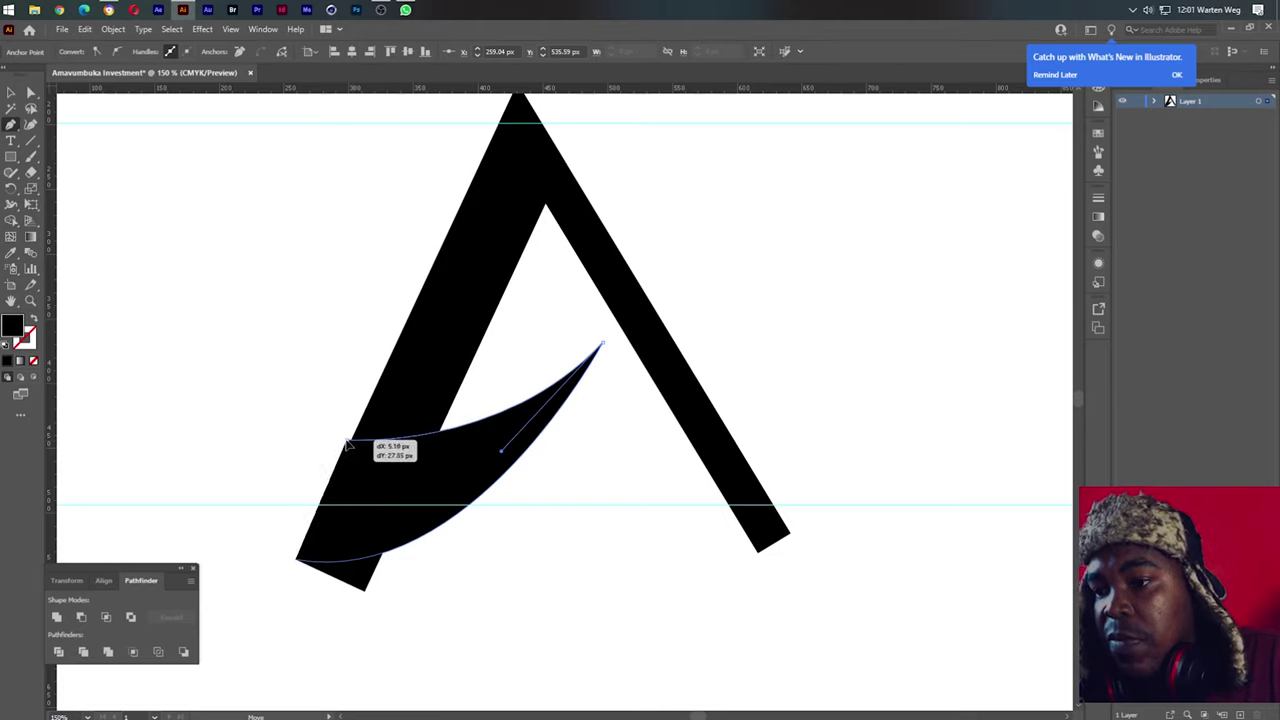
{"action": "left_click_drag", "start_coordinate": [352, 447], "coordinate": [343, 441]}
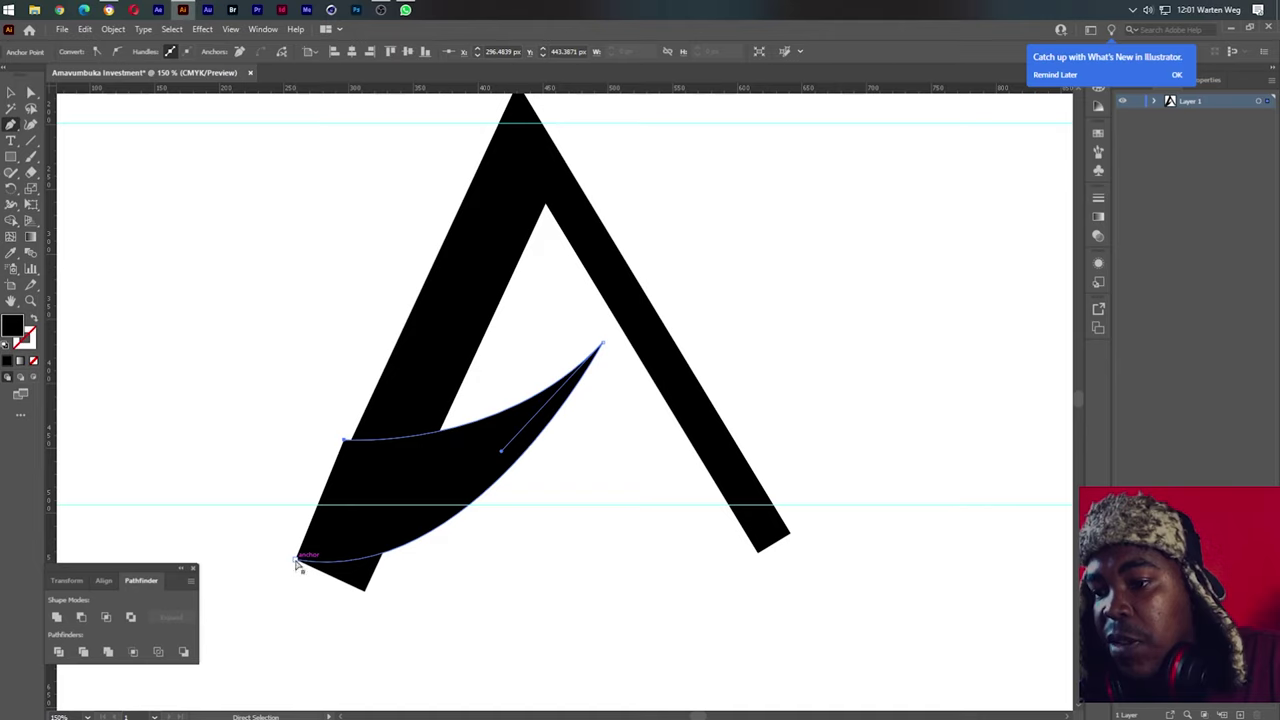
{"action": "left_click", "coordinate": [296, 559]}
{"action": "left_click_drag", "start_coordinate": [296, 562], "coordinate": [297, 556]}
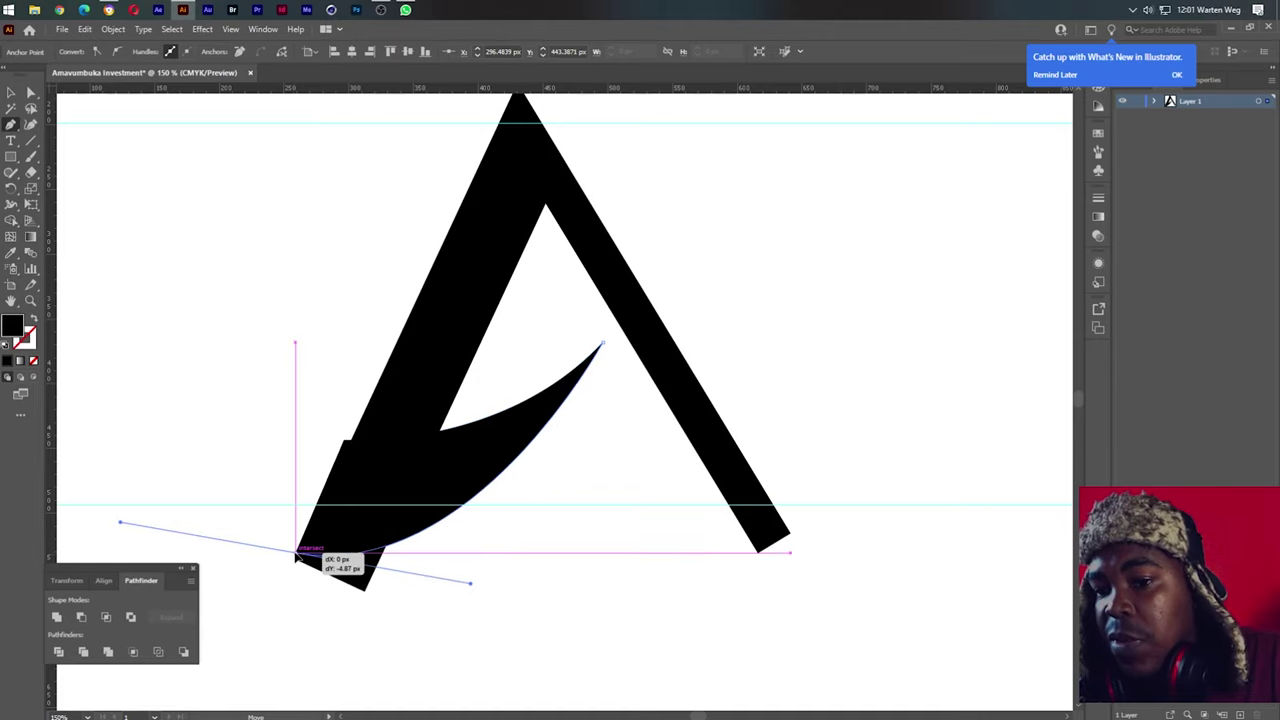
{"action": "left_click_drag", "start_coordinate": [572, 506], "coordinate": [572, 537]}
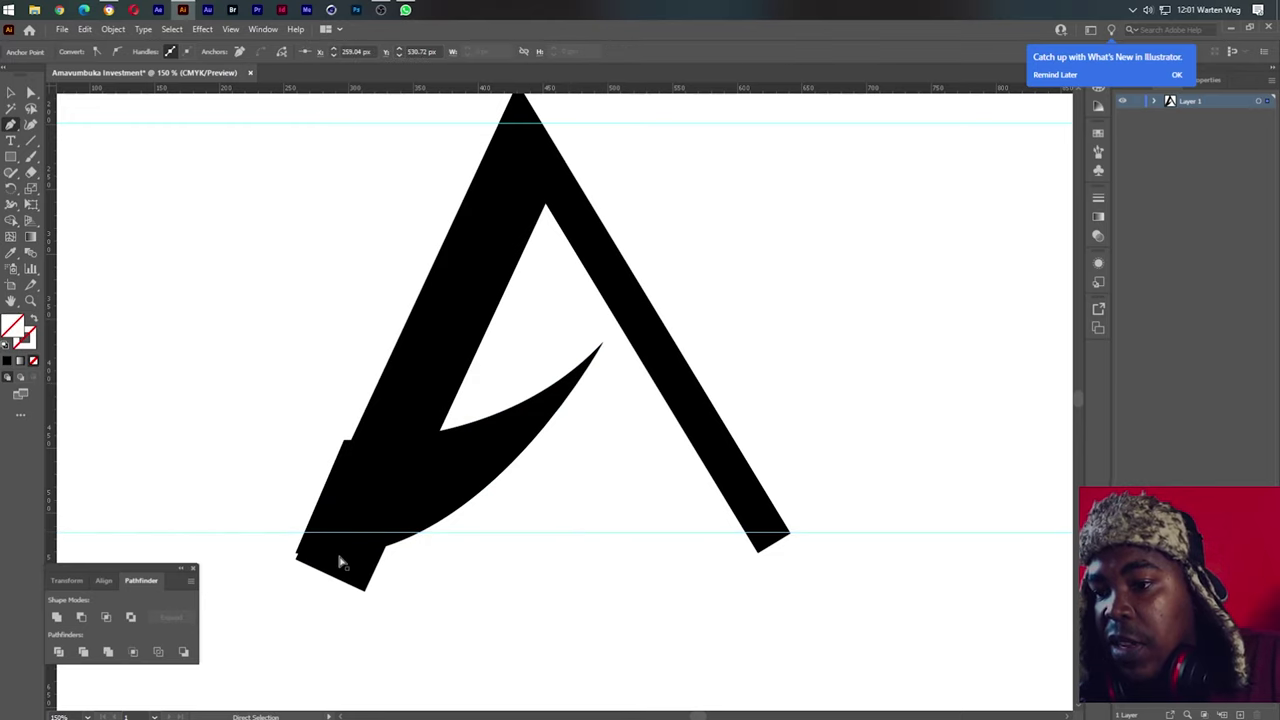
{"action": "left_click", "coordinate": [322, 565]}
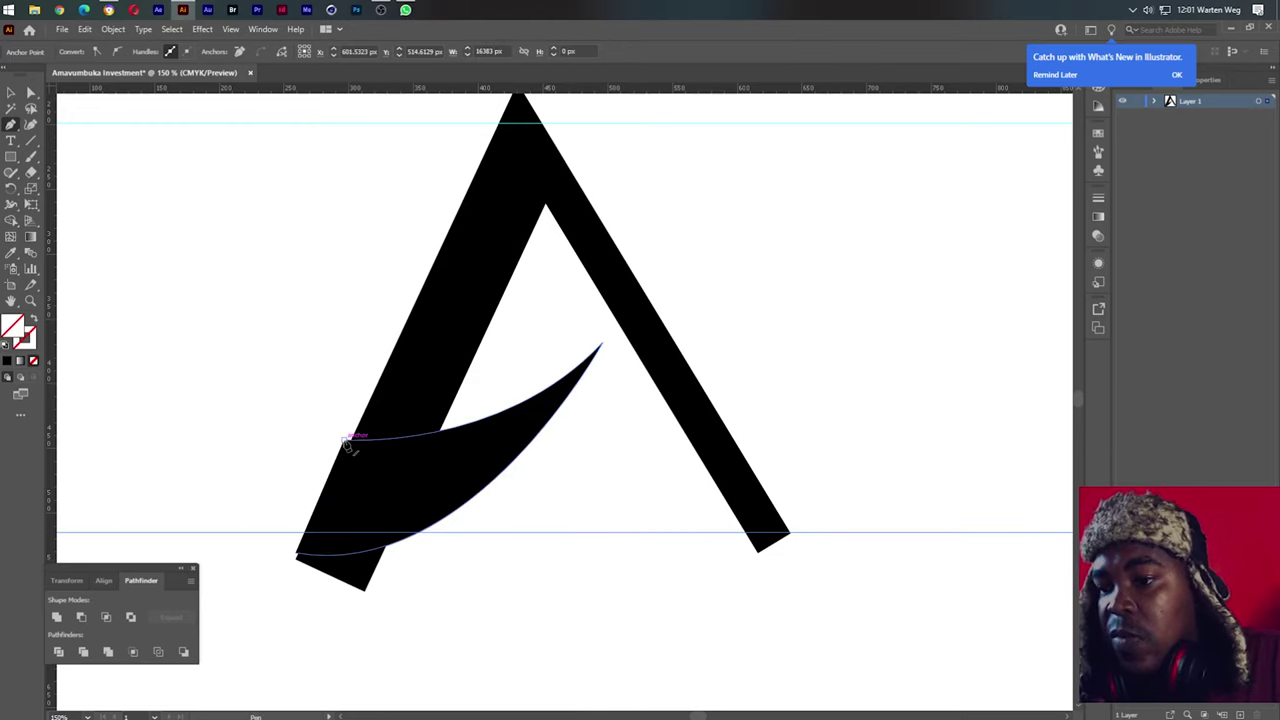
Make the bottom-left anchor a corner and straighten the blade's left edge along the leg
{"action": "left_click", "coordinate": [343, 470], "text": "ctrl"}
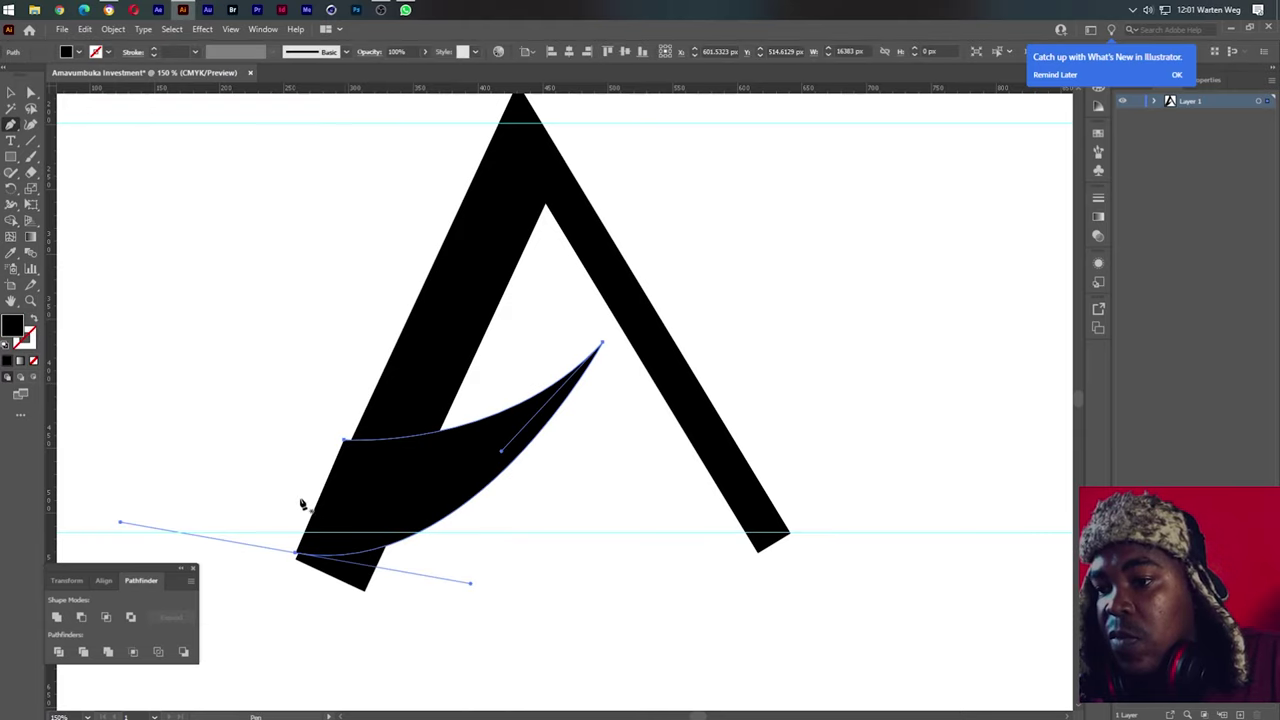
{"action": "left_click", "coordinate": [298, 556]}
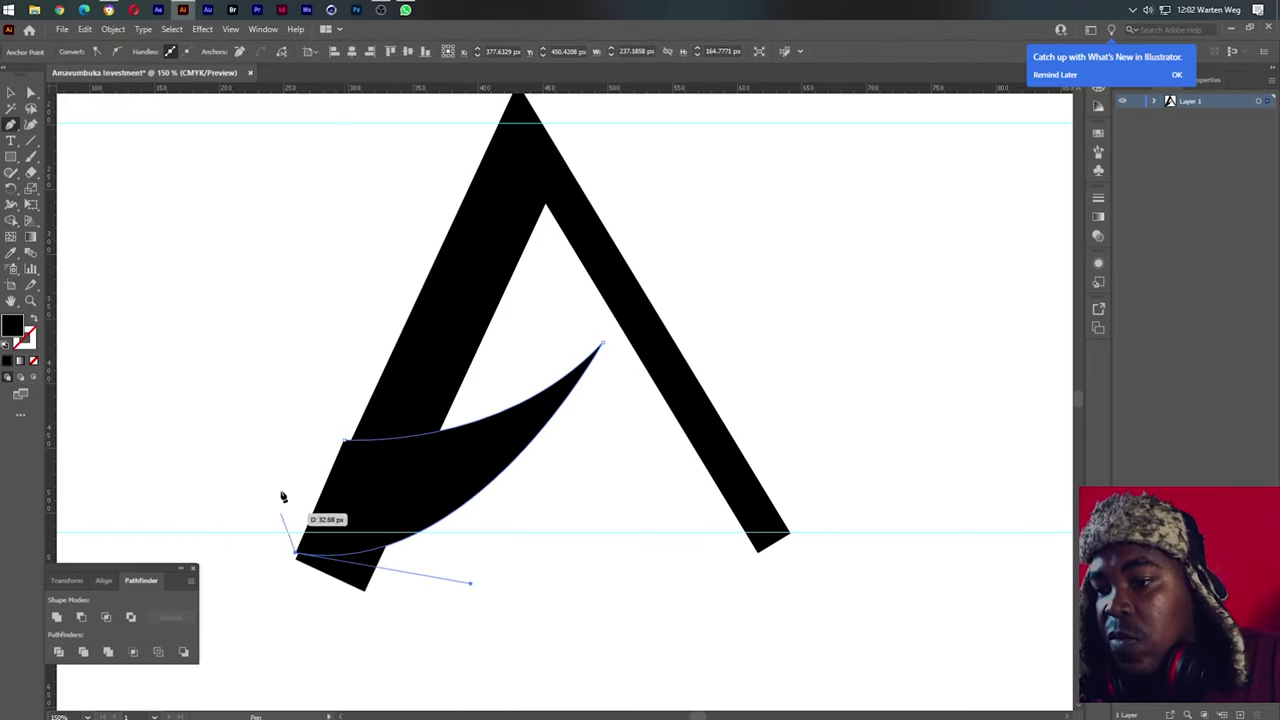
{"action": "left_click", "coordinate": [345, 442]}
{"action": "left_click_drag", "start_coordinate": [347, 447], "coordinate": [309, 457]}
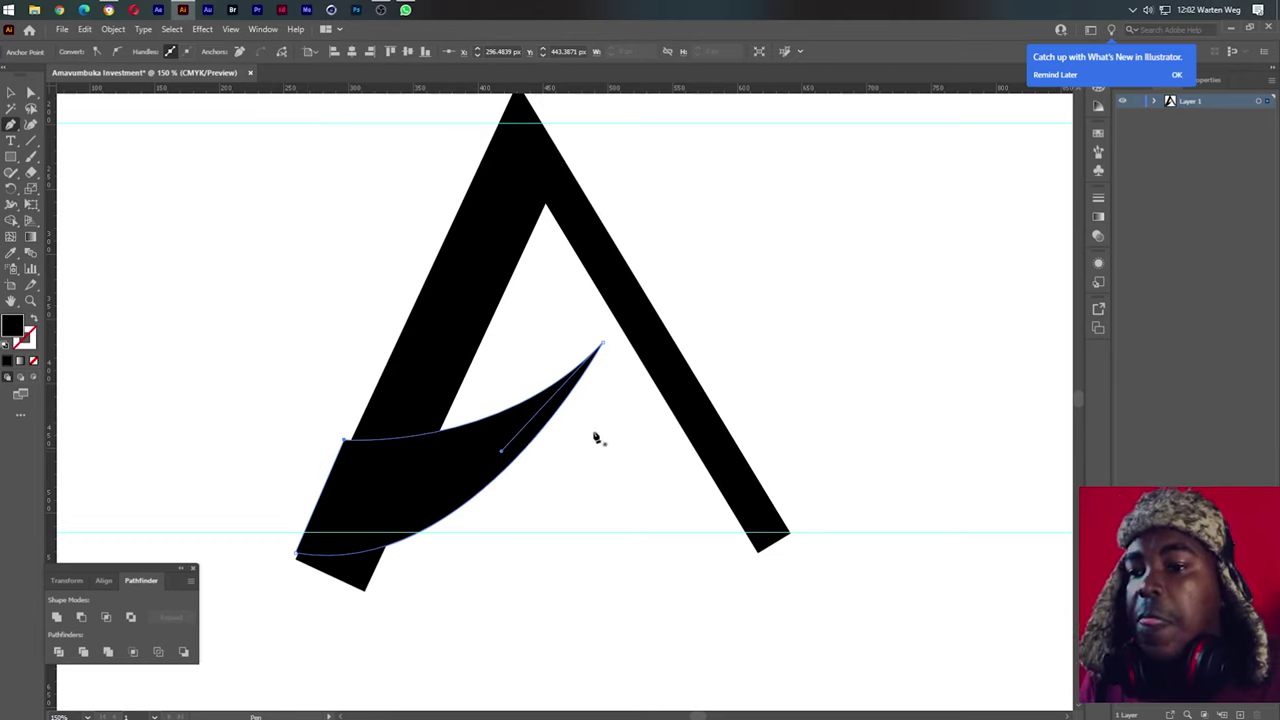
{"action": "left_click", "coordinate": [30, 92]}
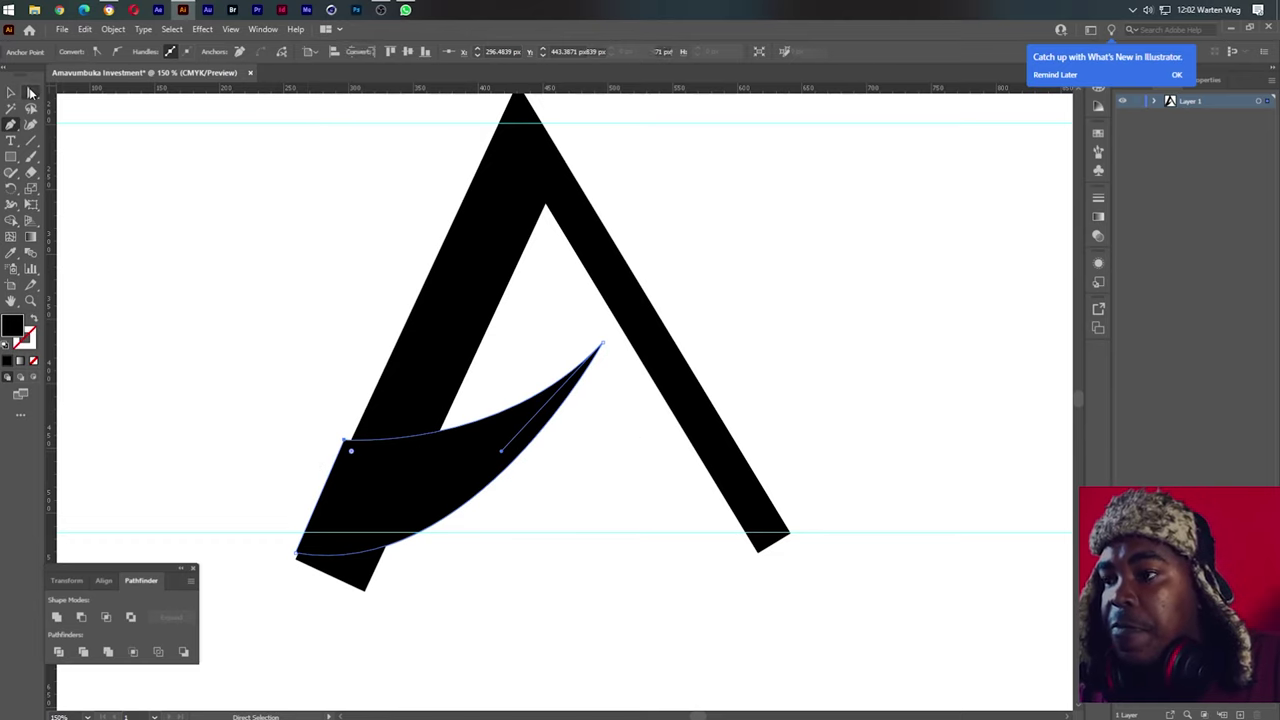
{"action": "scroll", "coordinate": [484, 518], "scroll_direction": "up", "scroll_amount": 2}
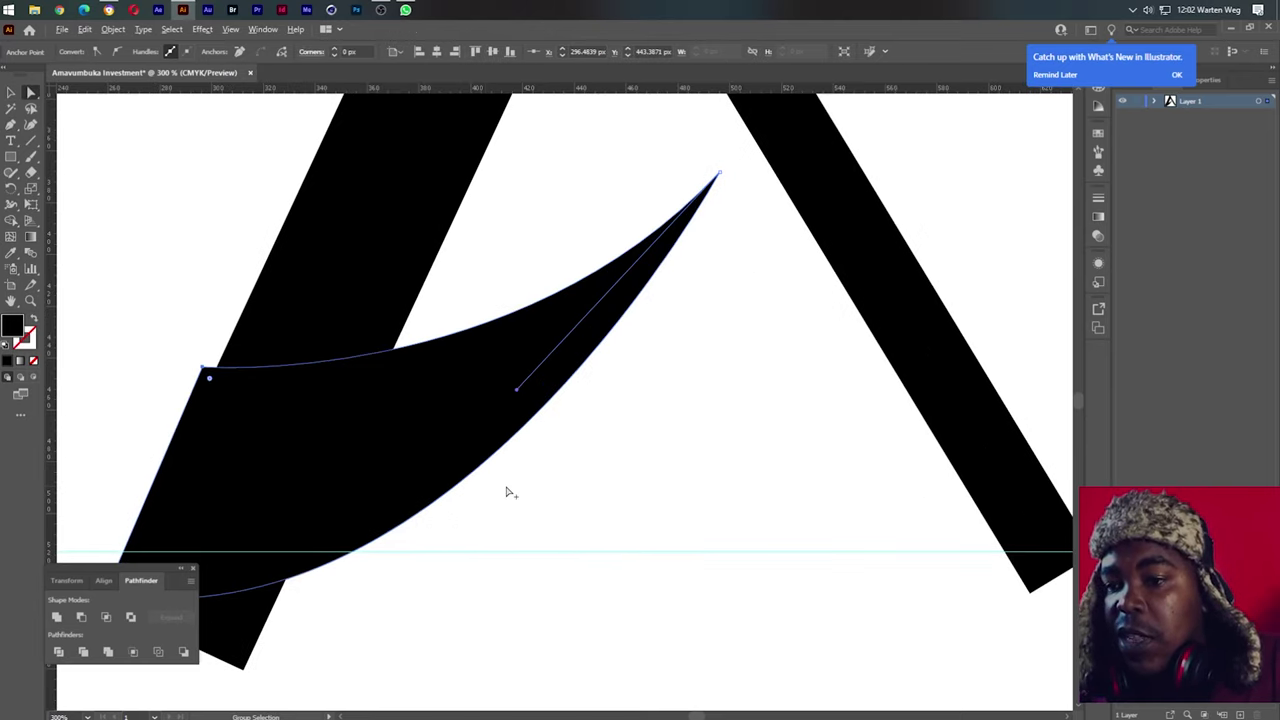
{"action": "scroll", "coordinate": [506, 492], "scroll_direction": "down", "scroll_amount": 2}
{"action": "left_click_drag", "start_coordinate": [558, 505], "coordinate": [563, 397]}
{"action": "scroll", "coordinate": [566, 410], "scroll_direction": "up", "scroll_amount": 1}
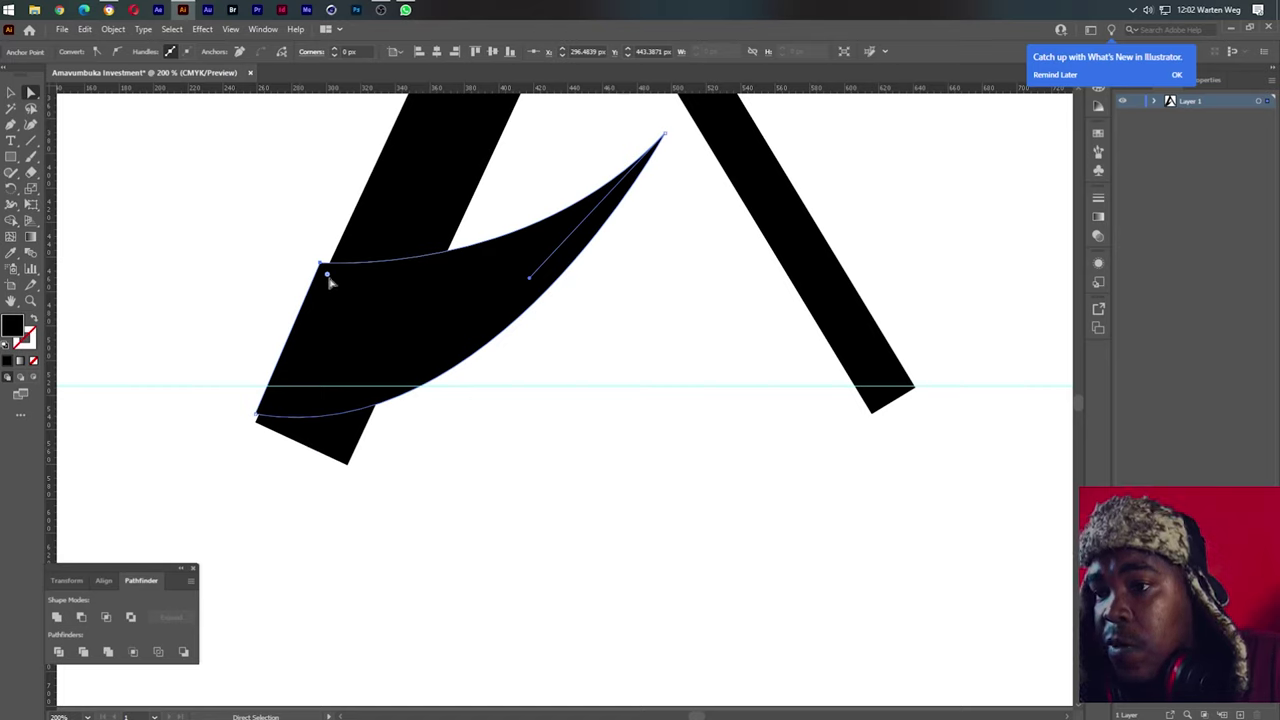
{"action": "left_click_drag", "start_coordinate": [327, 270], "coordinate": [322, 254]}
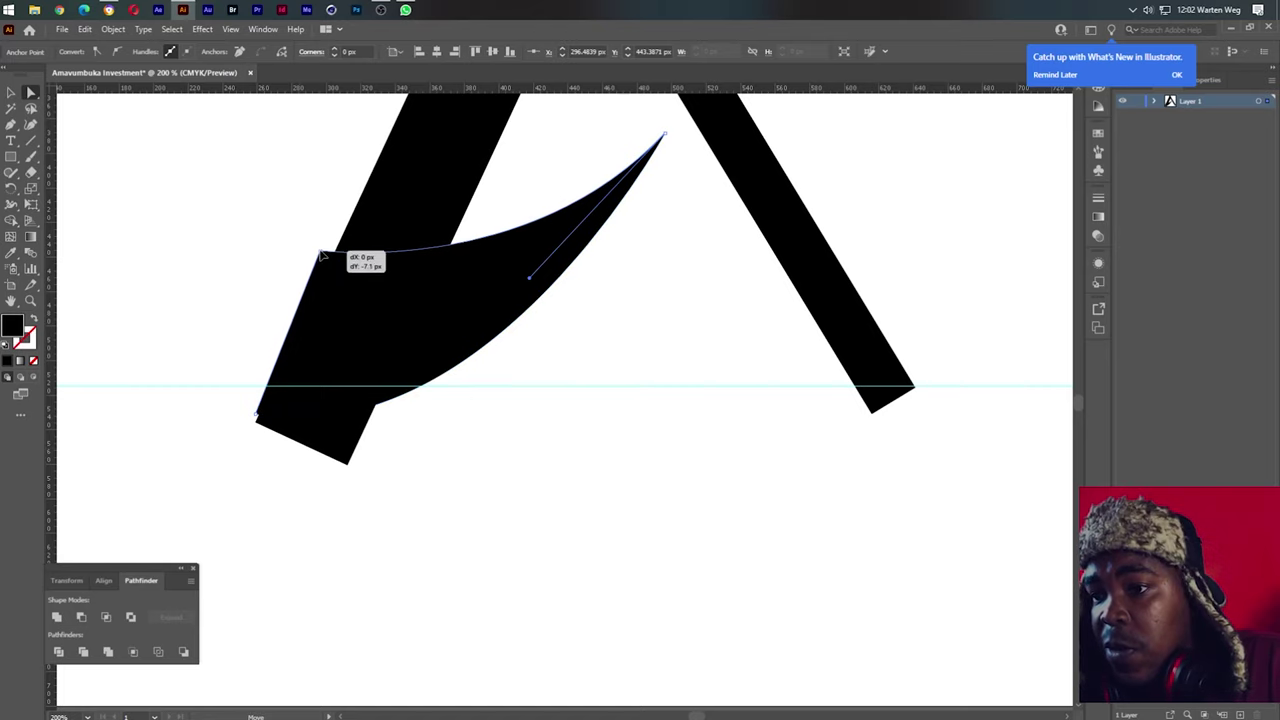
{"action": "left_click_drag", "start_coordinate": [257, 413], "coordinate": [257, 400]}
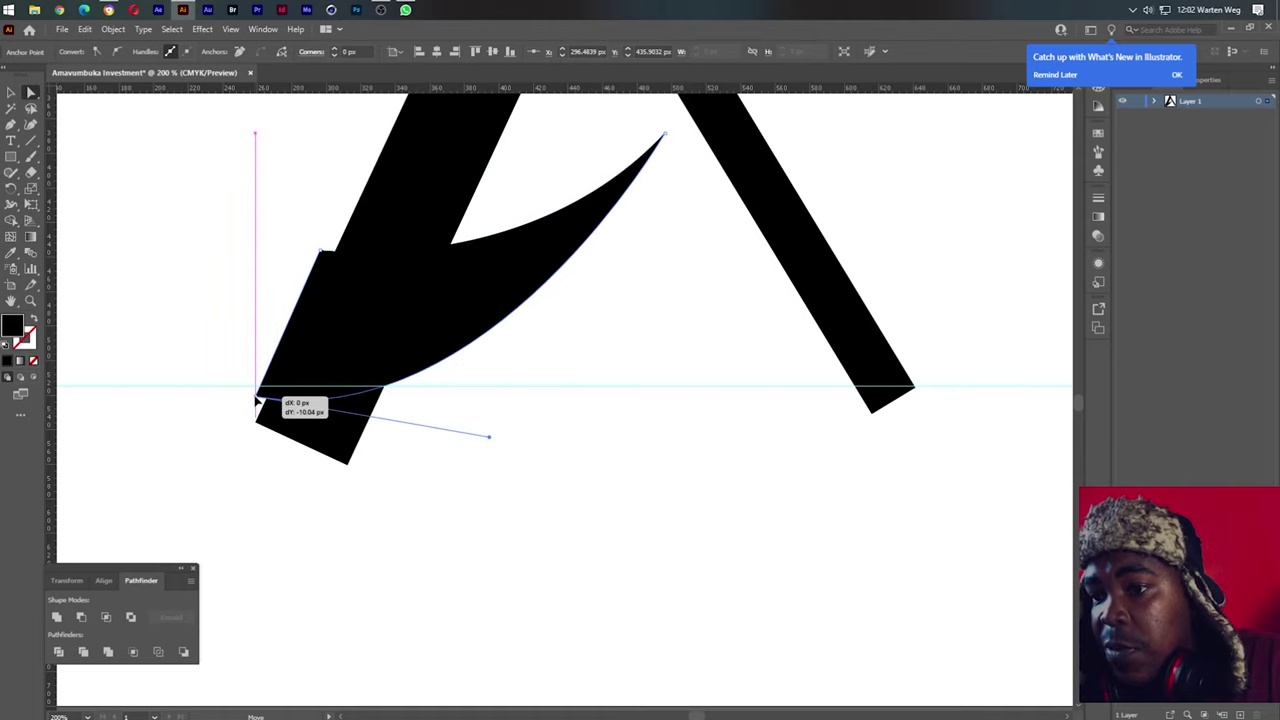
{"action": "left_click", "coordinate": [670, 269]}
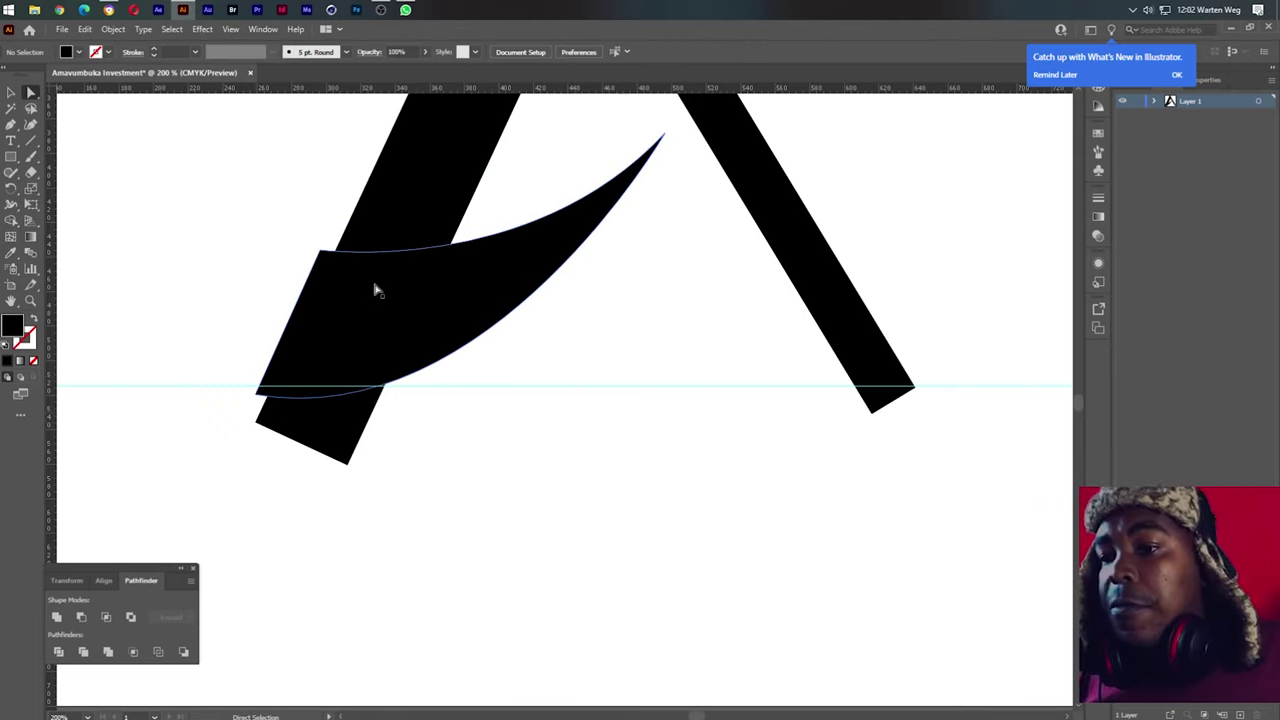
Pen a curved fill shape from the left leg's bottom corner along the blade and back
{"action": "left_click", "coordinate": [10, 124]}
{"action": "left_click", "coordinate": [258, 398]}
{"action": "left_click", "coordinate": [665, 398]}
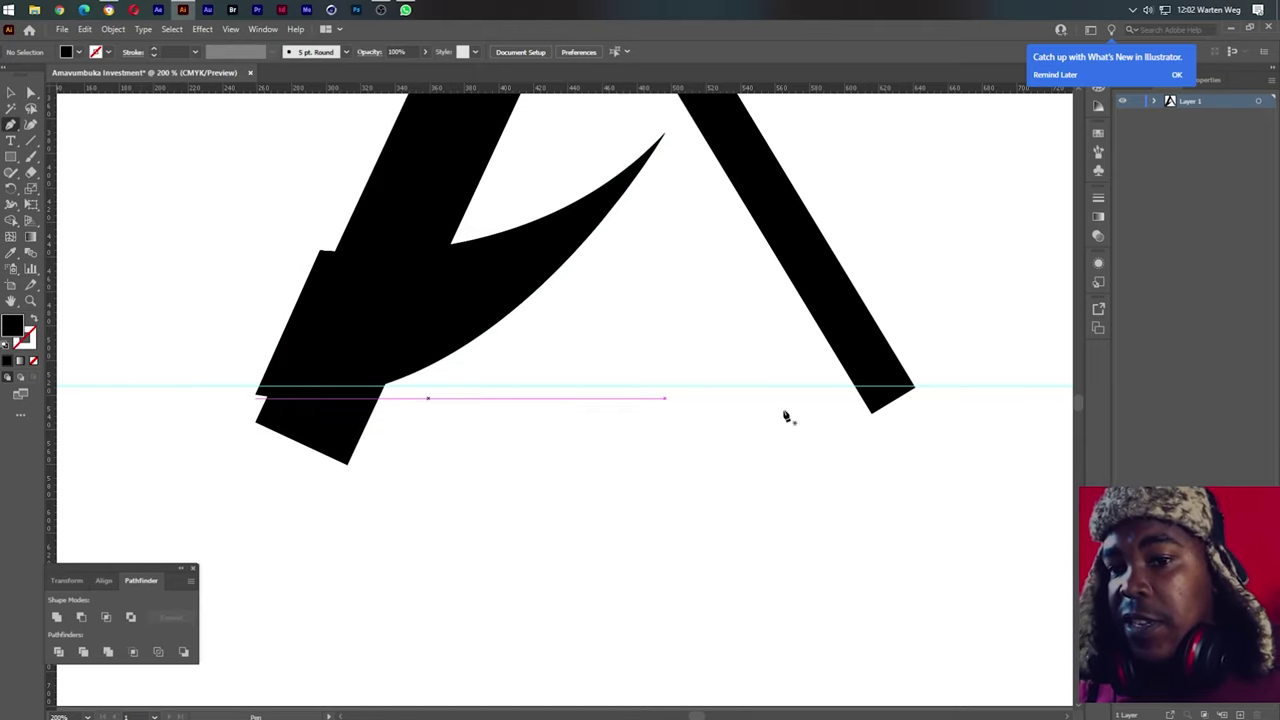
{"action": "key", "text": "Escape"}
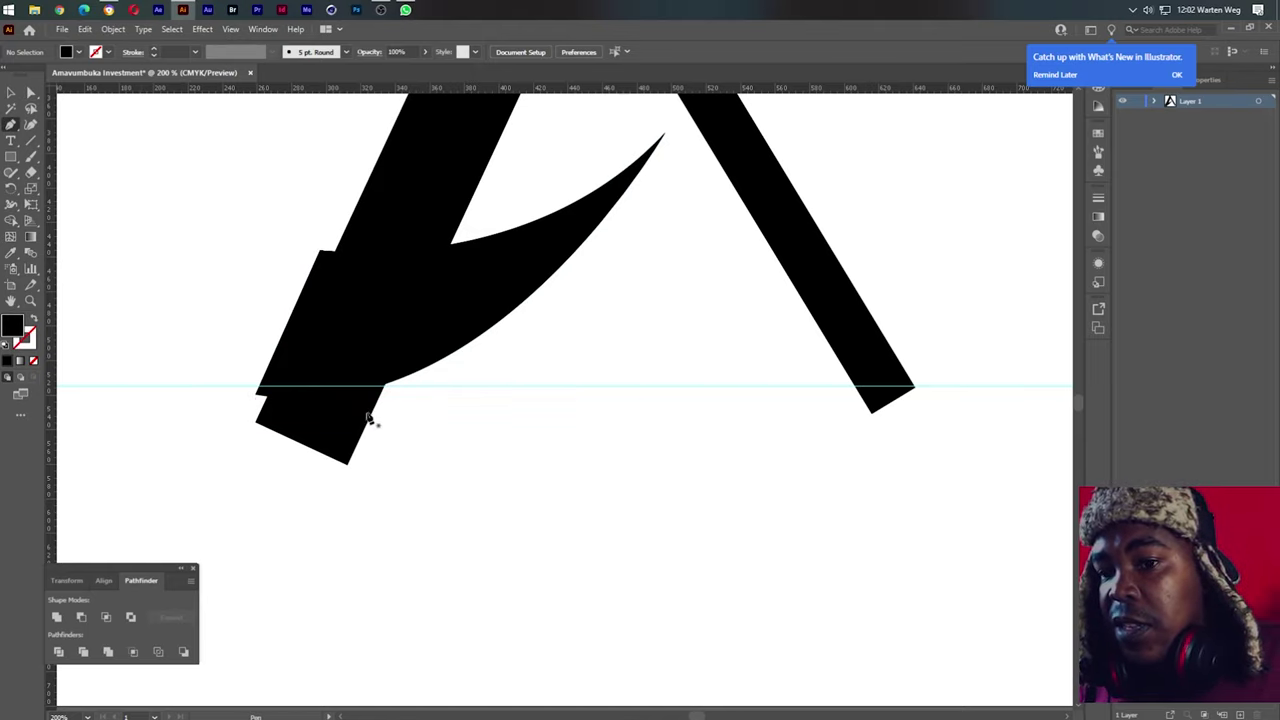
{"action": "left_click", "coordinate": [348, 464]}
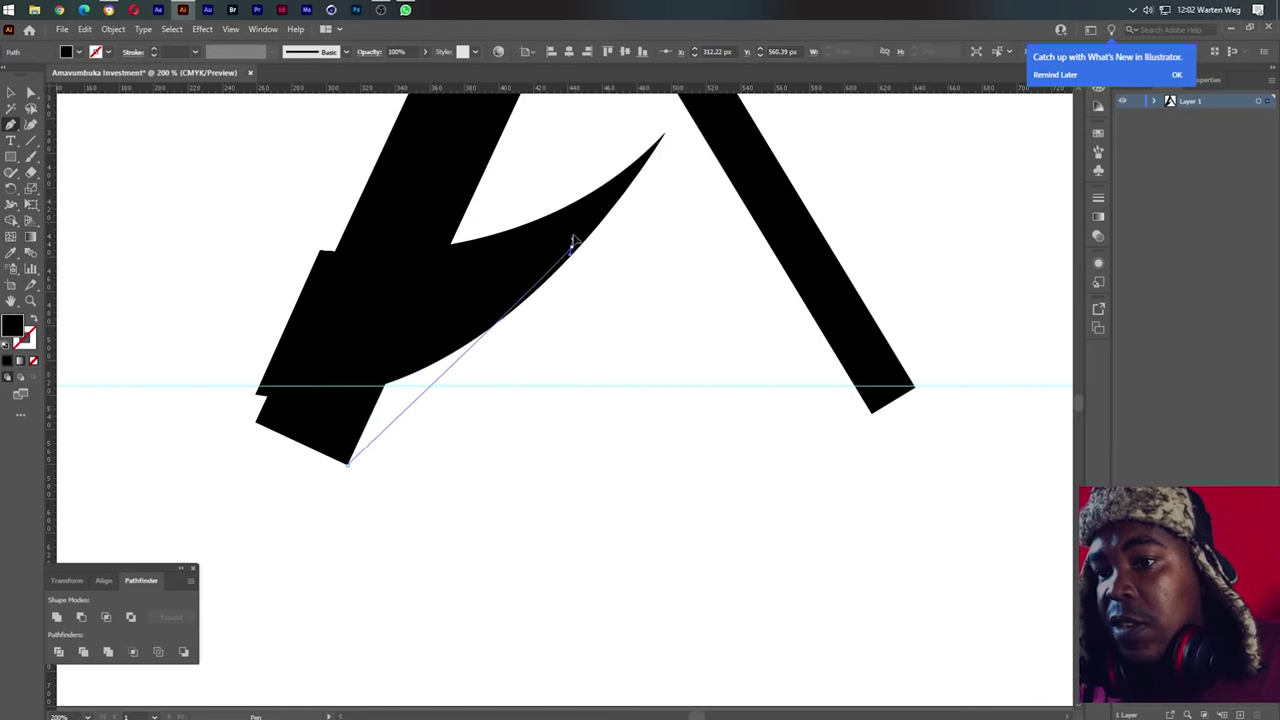
{"action": "left_click_drag", "start_coordinate": [571, 247], "coordinate": [594, 212]}
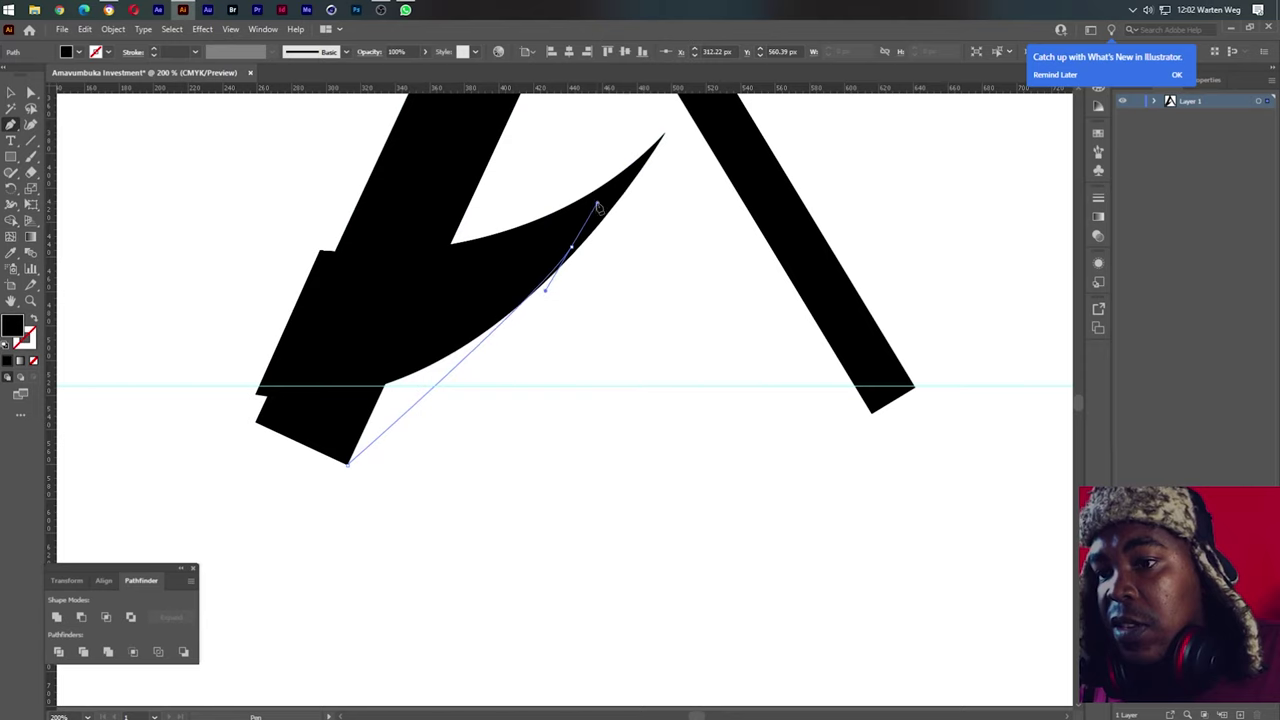
{"action": "left_click", "coordinate": [572, 245]}
{"action": "left_click_drag", "start_coordinate": [363, 305], "coordinate": [320, 385]}
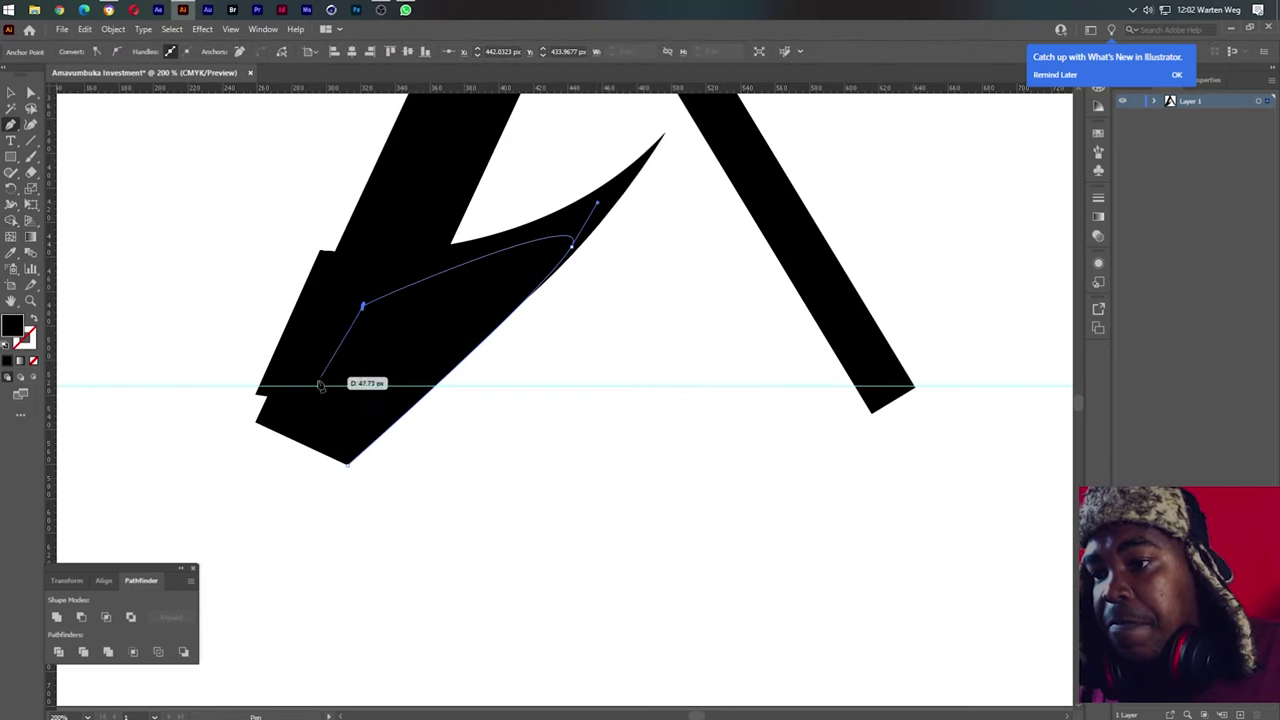
{"action": "left_click", "coordinate": [318, 385]}
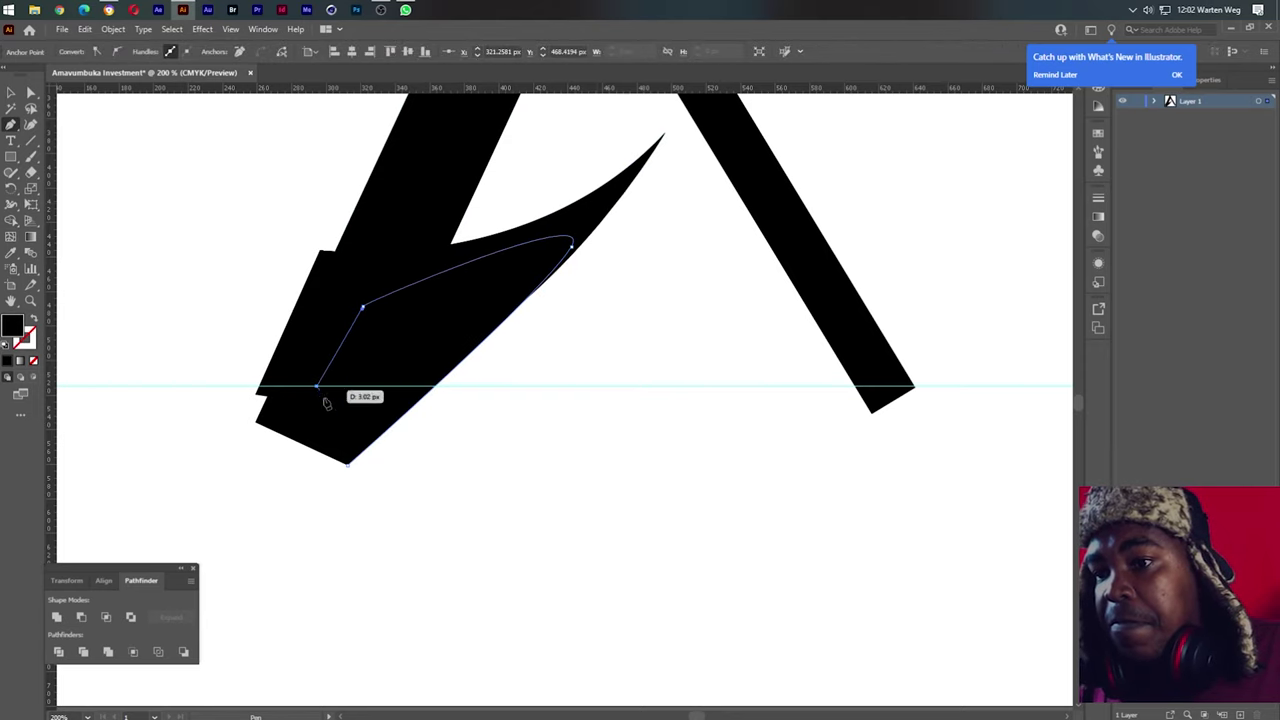
{"action": "left_click", "coordinate": [348, 465]}
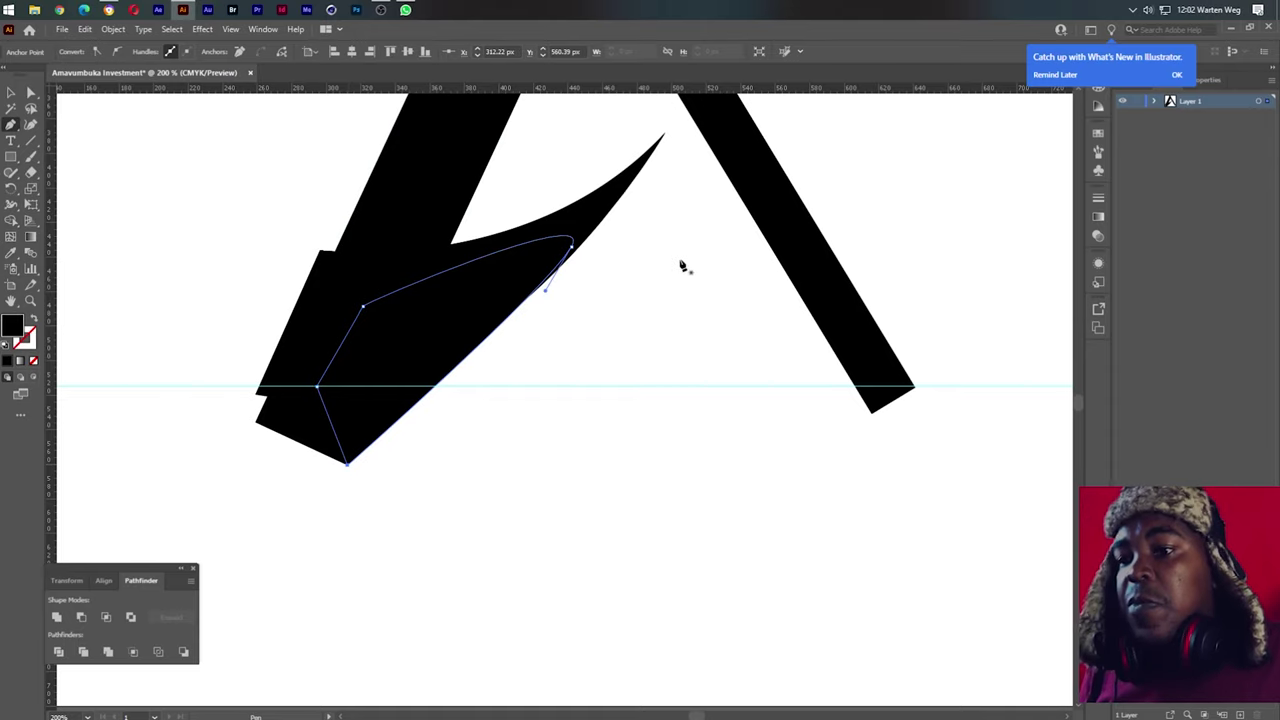
Unite the new shape with the black blade shape using Pathfinder
{"action": "key", "text": "v"}
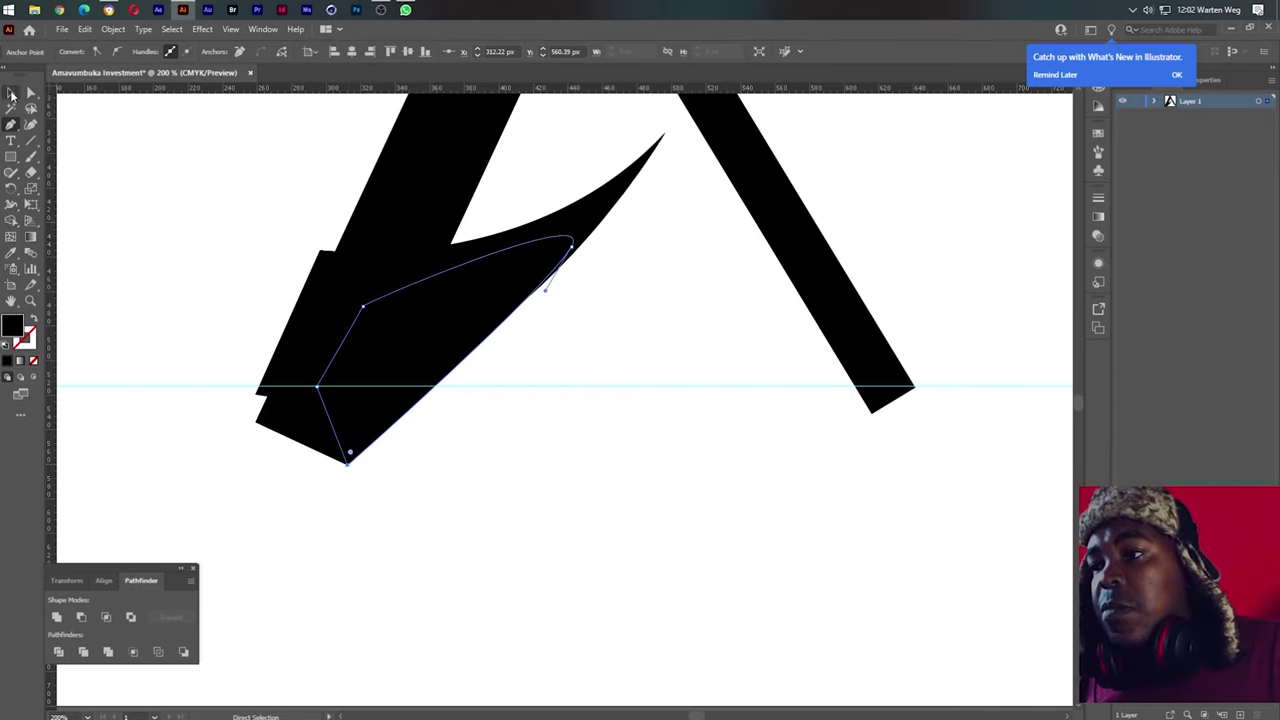
{"action": "left_click", "coordinate": [557, 189], "text": "shift"}
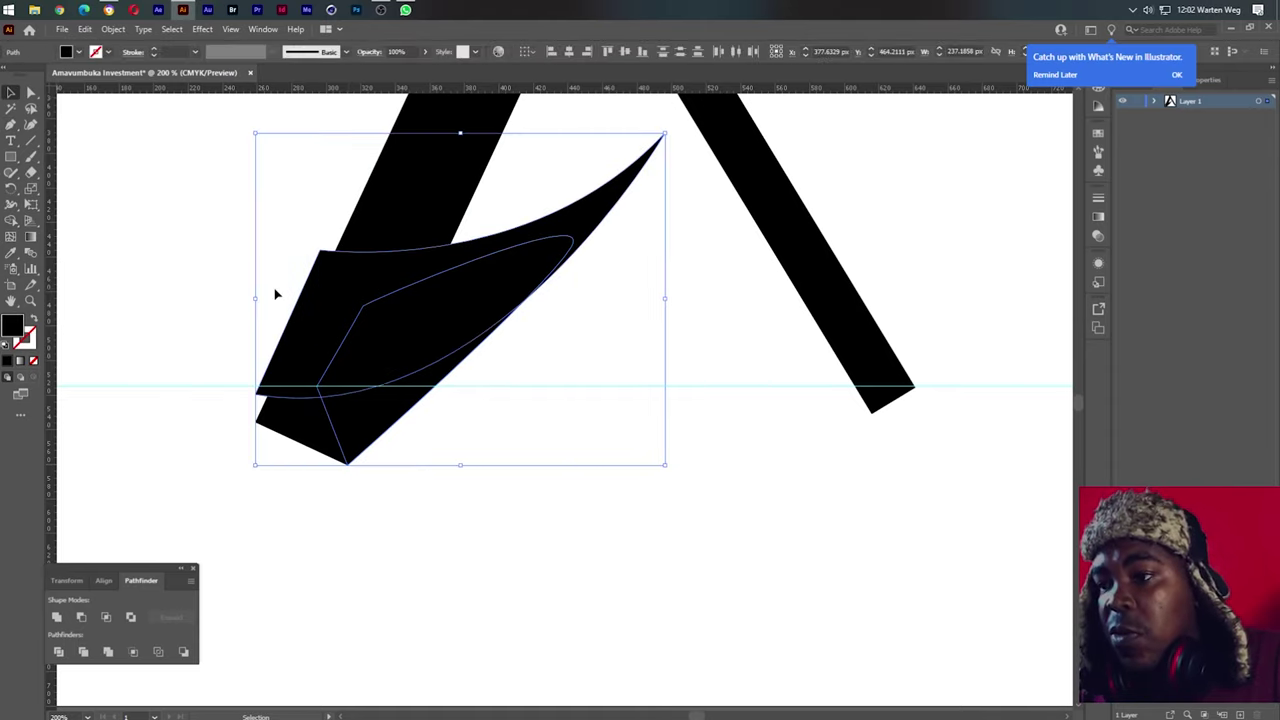
{"action": "left_click", "coordinate": [57, 617]}
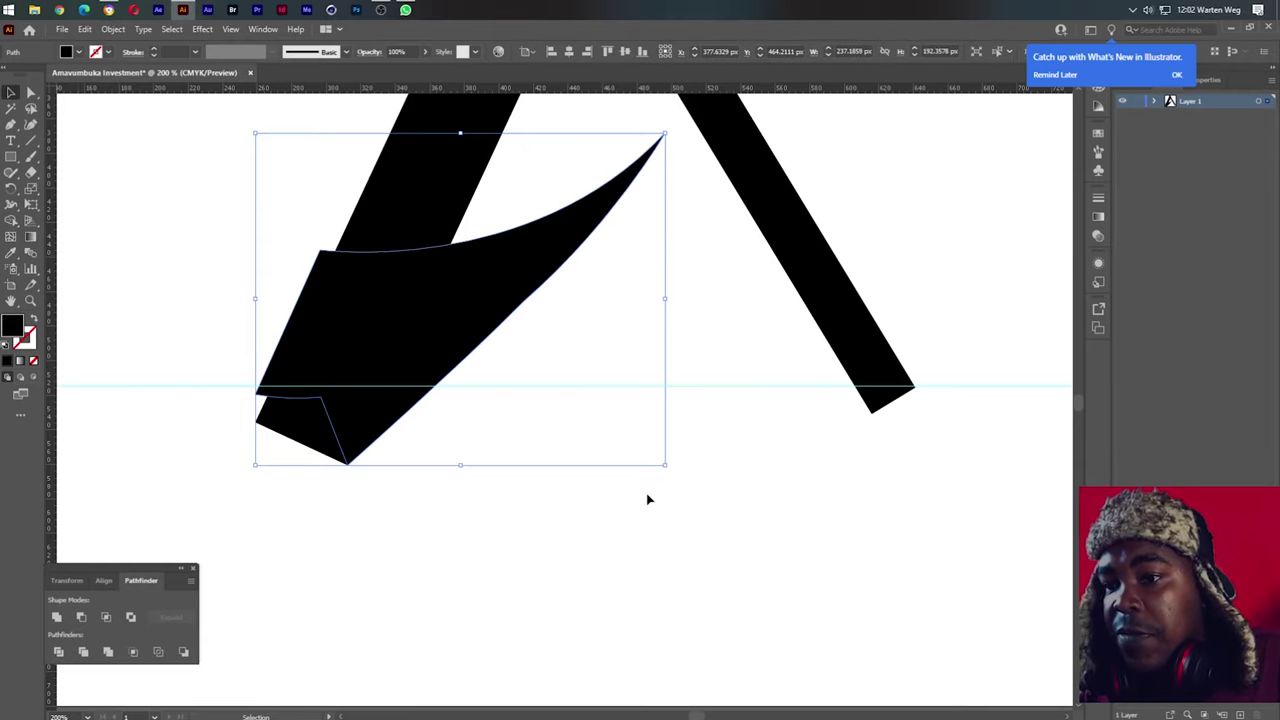
{"action": "left_click", "coordinate": [703, 484]}
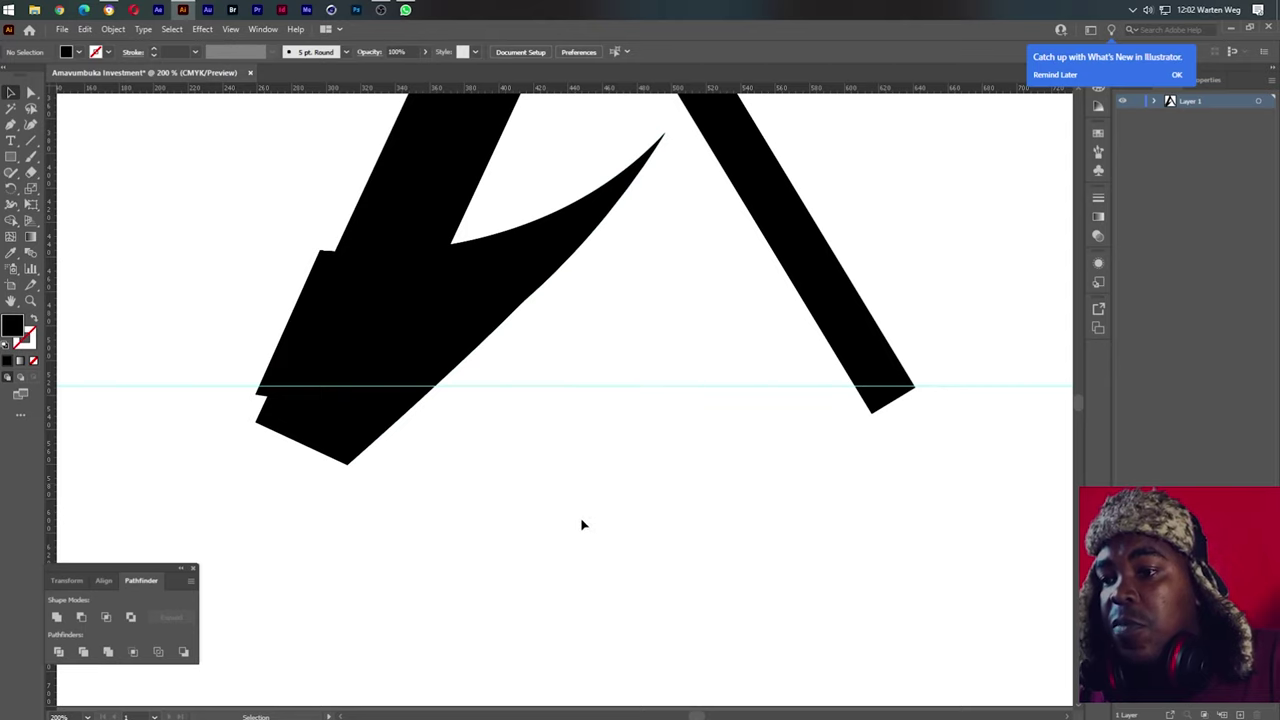
{"action": "left_click_drag", "start_coordinate": [577, 518], "coordinate": [428, 402]}
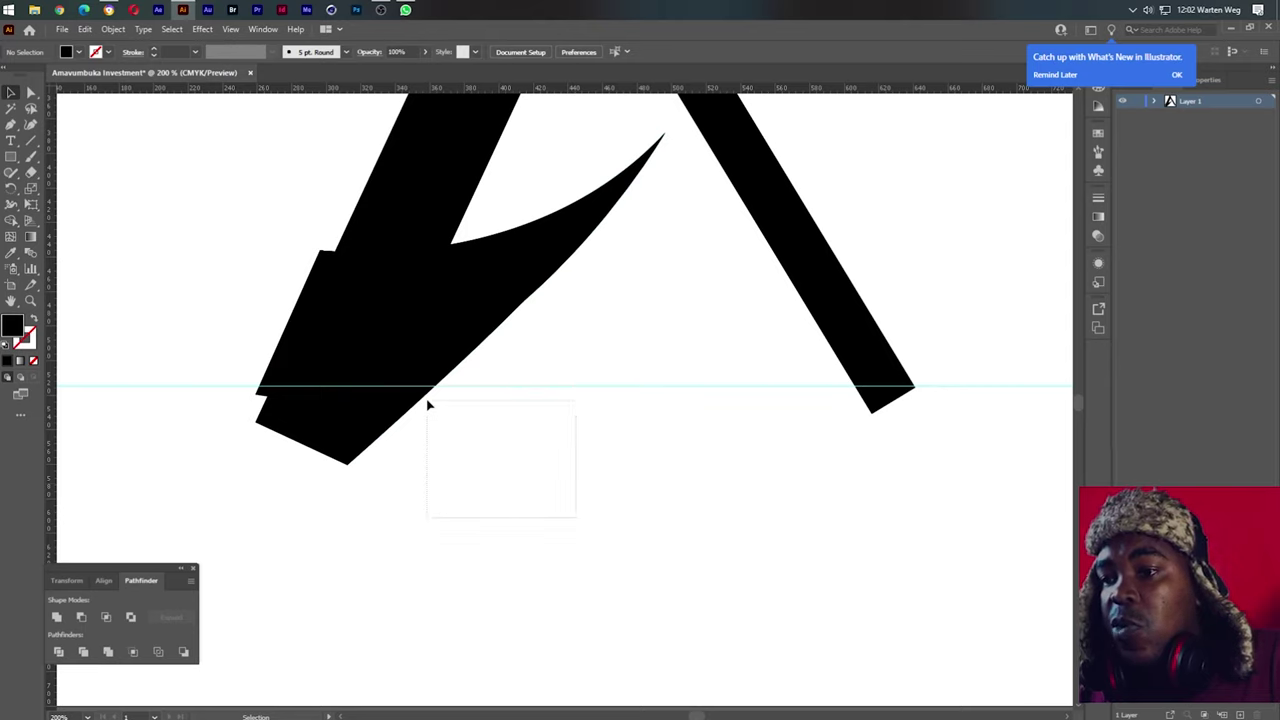
Alt-drag a copy of the black blade slightly upward and eyedrop a white fill onto it
{"action": "left_click", "coordinate": [485, 318]}
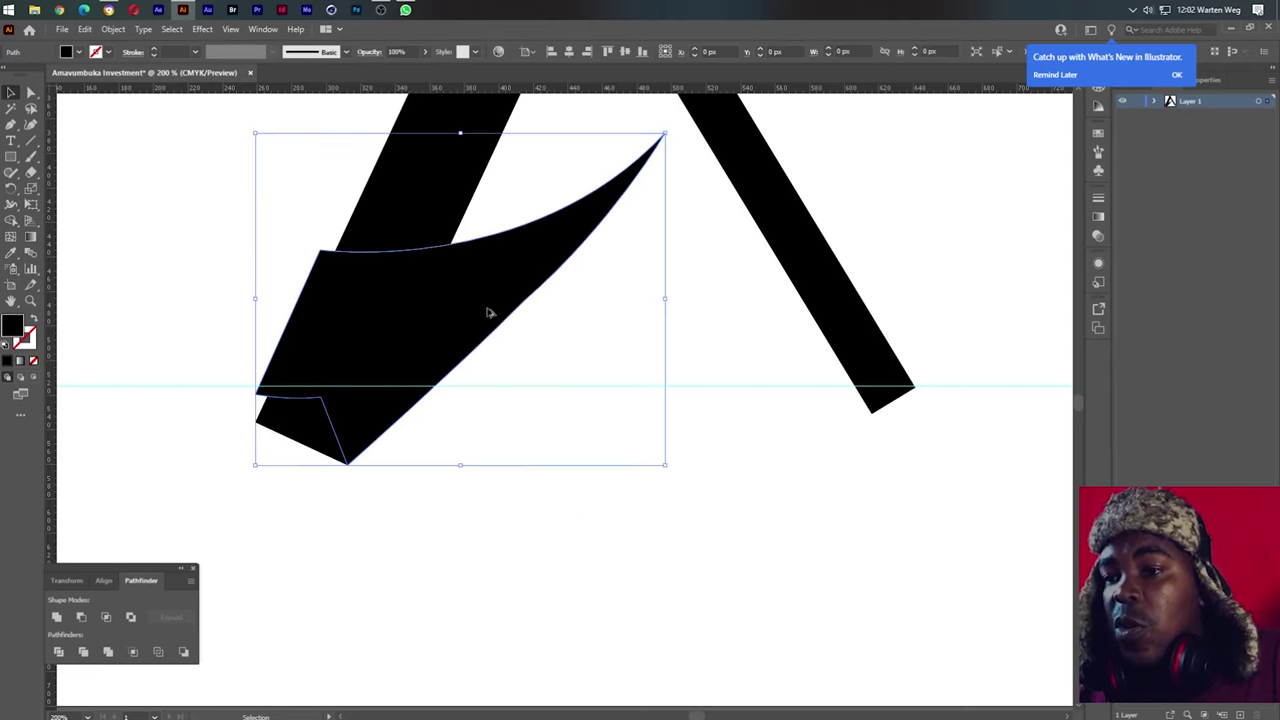
{"action": "left_click_drag", "start_coordinate": [486, 312], "coordinate": [487, 302]}
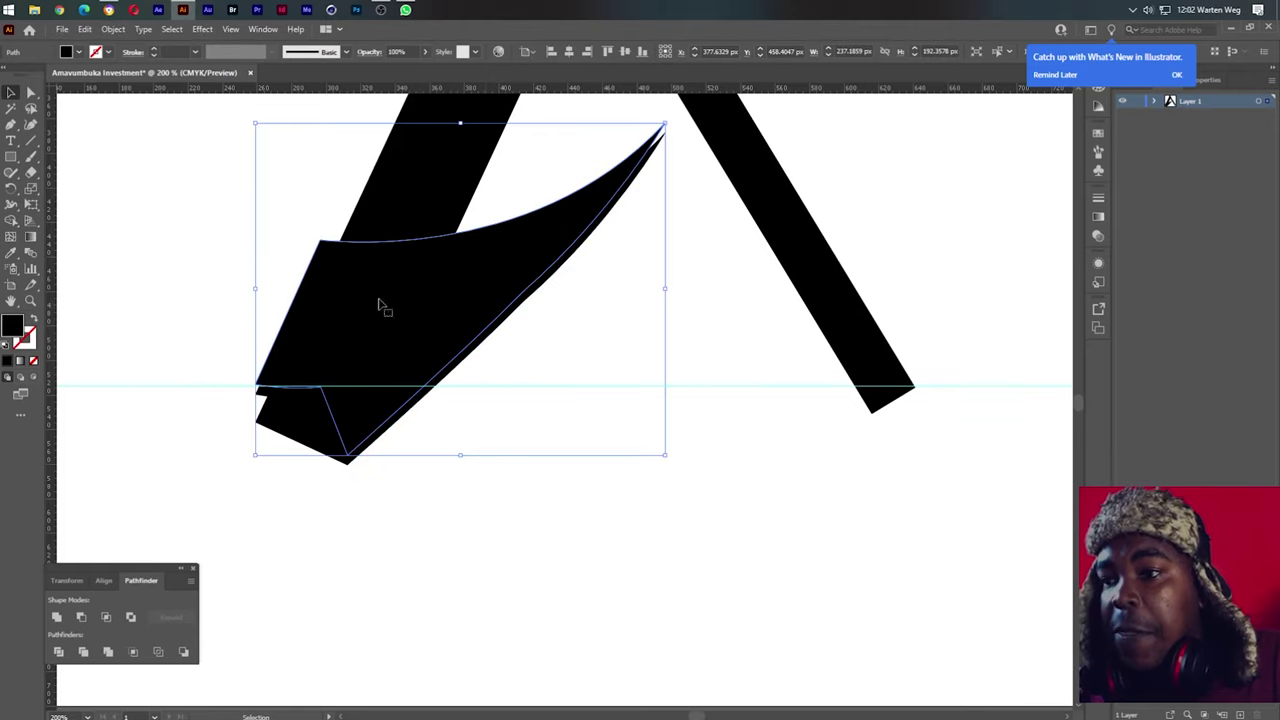
{"action": "key", "text": "i"}
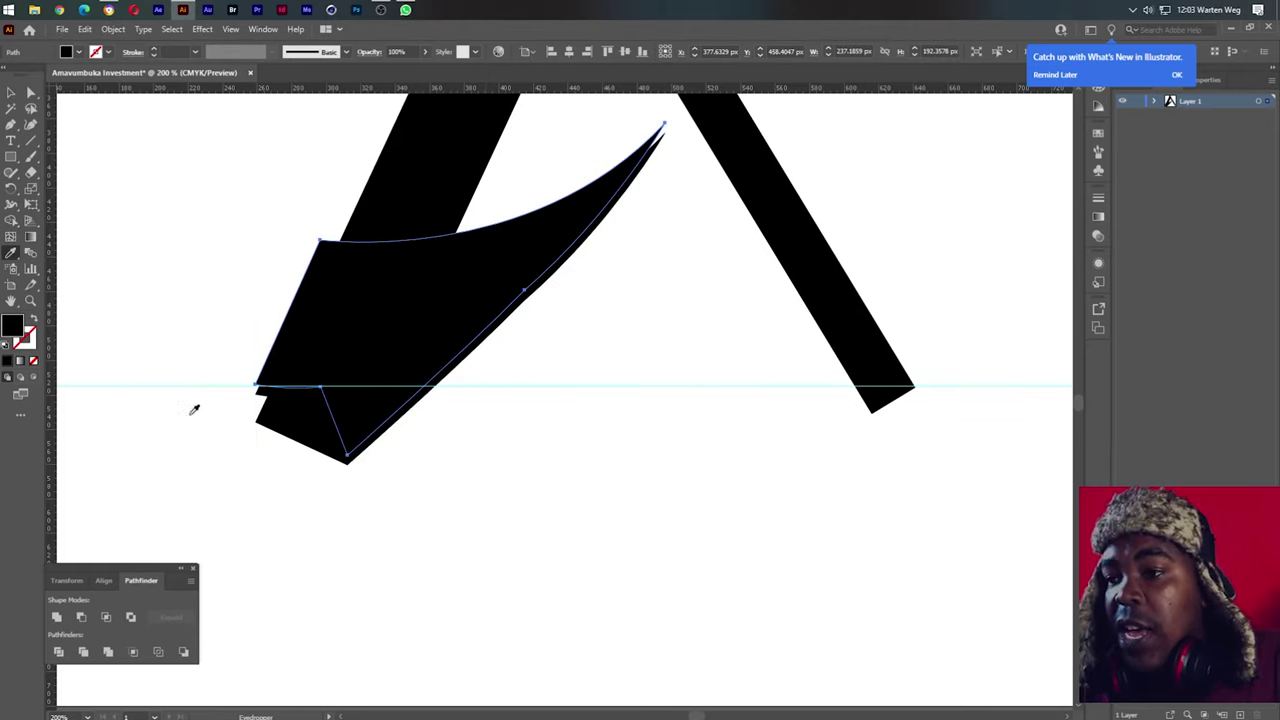
{"action": "left_click", "coordinate": [200, 331]}
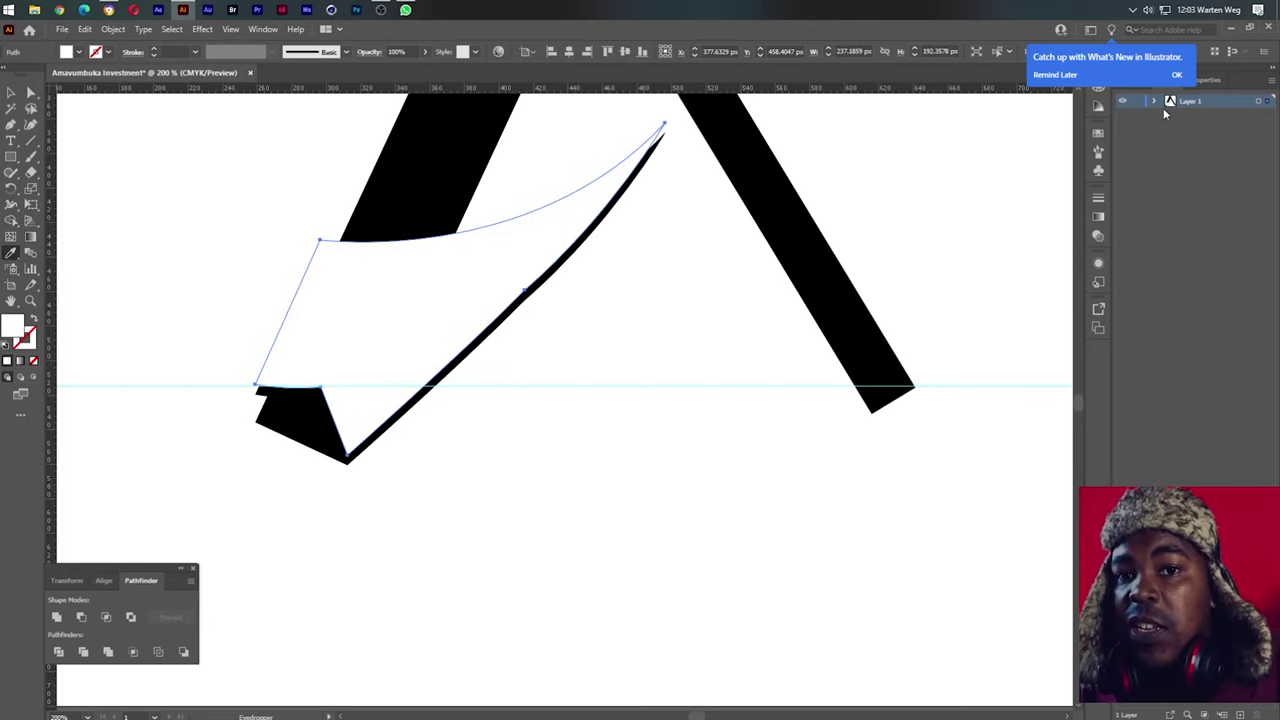
Move the white copy beneath the black blade in Layers and nudge it up two pixels
{"action": "left_click", "coordinate": [1178, 77]}
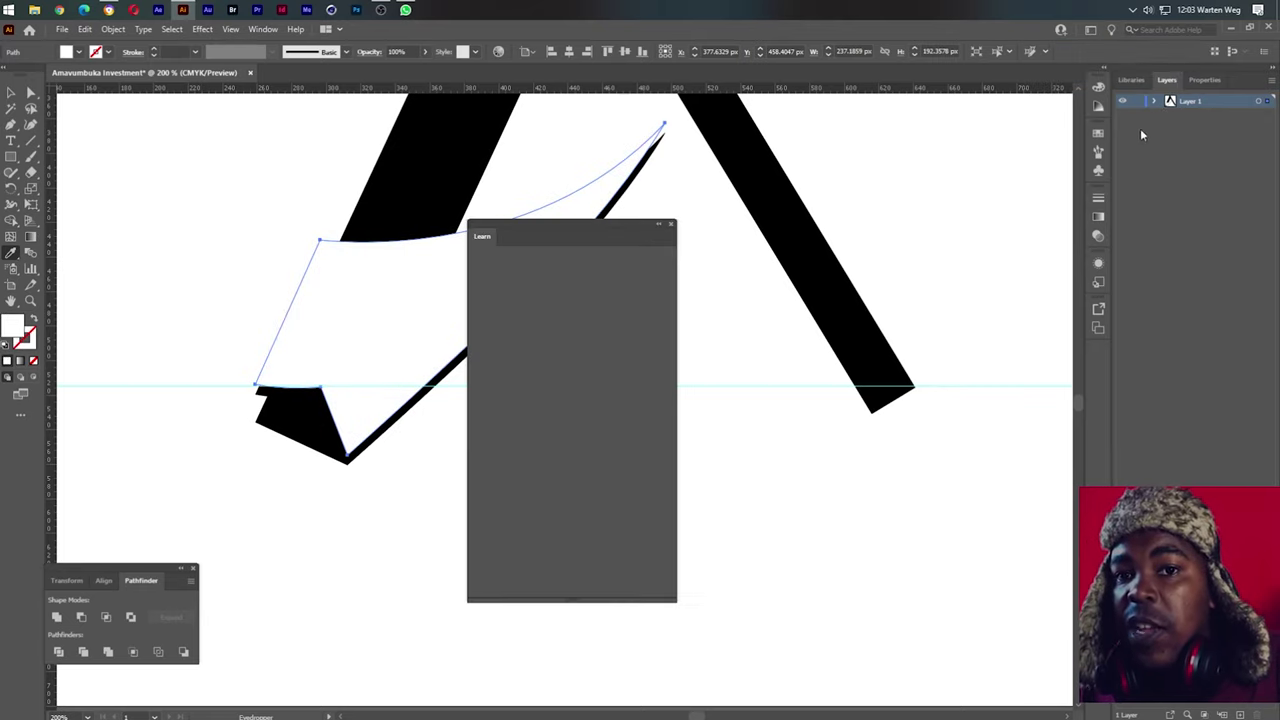
{"action": "left_click", "coordinate": [671, 224]}
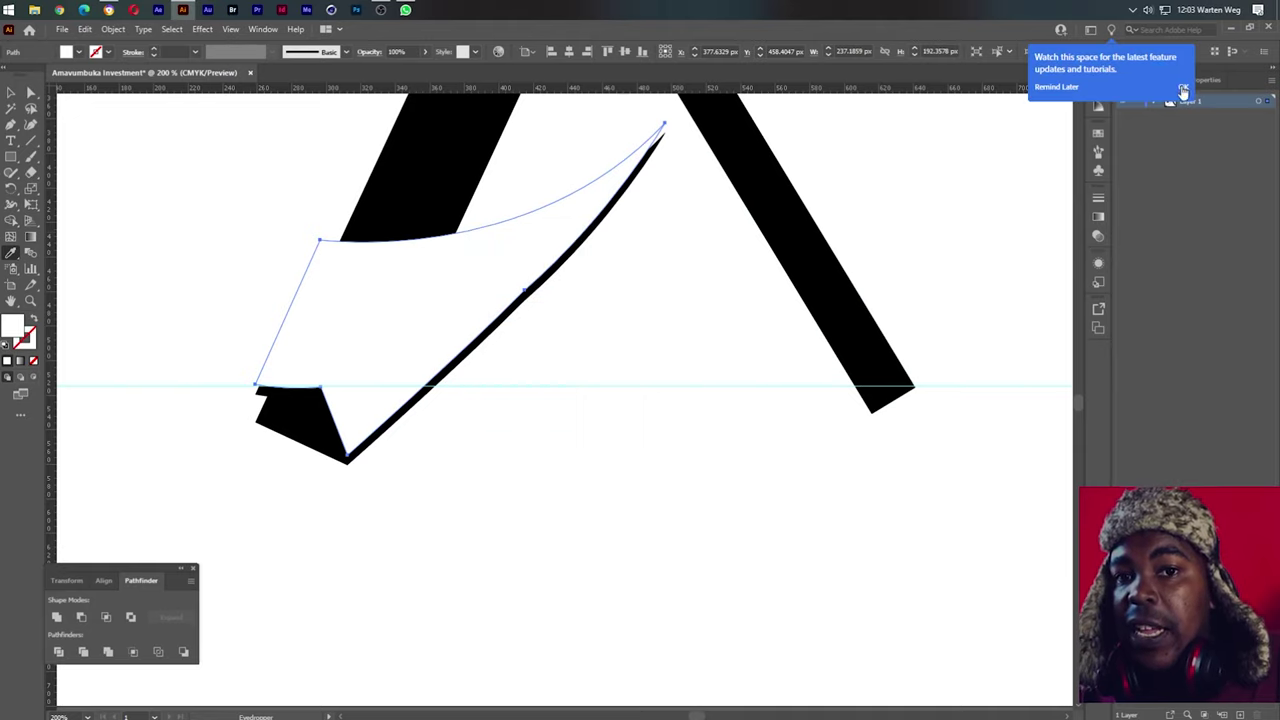
{"action": "left_click", "coordinate": [1183, 90]}
{"action": "left_click", "coordinate": [1155, 102]}
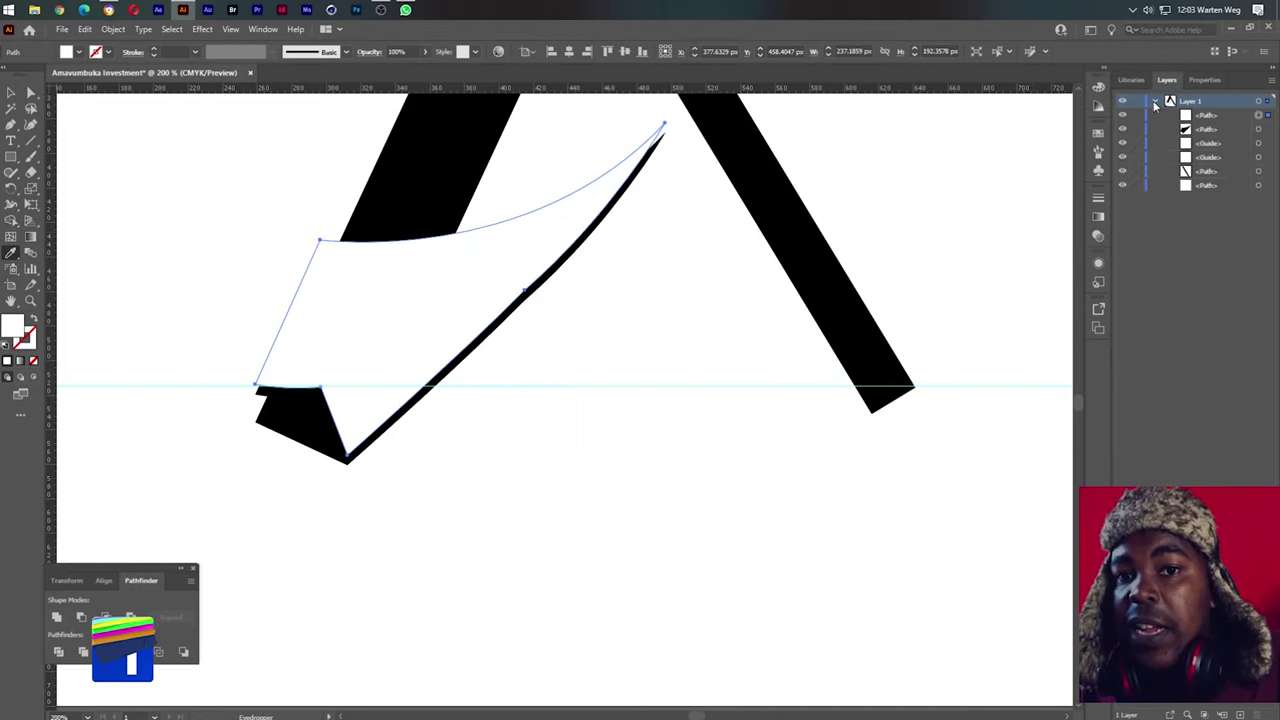
{"action": "left_click", "coordinate": [1228, 116]}
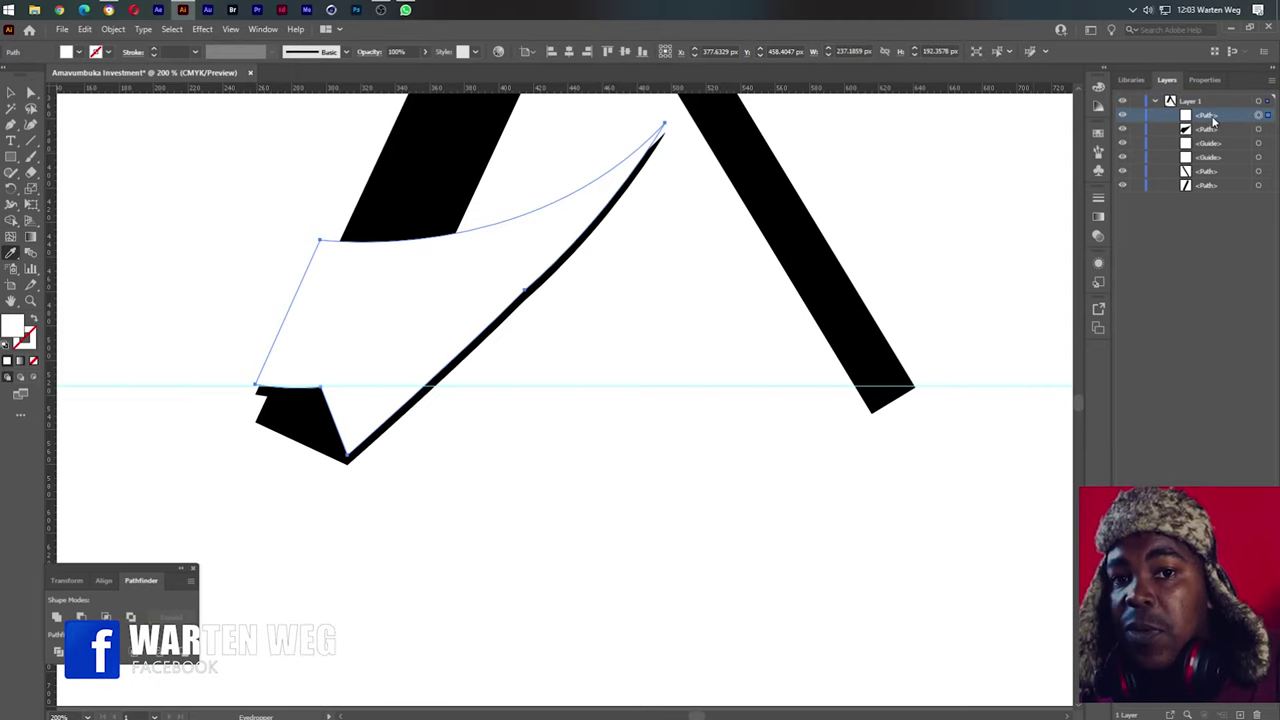
{"action": "left_click_drag", "start_coordinate": [1211, 117], "coordinate": [1212, 141]}
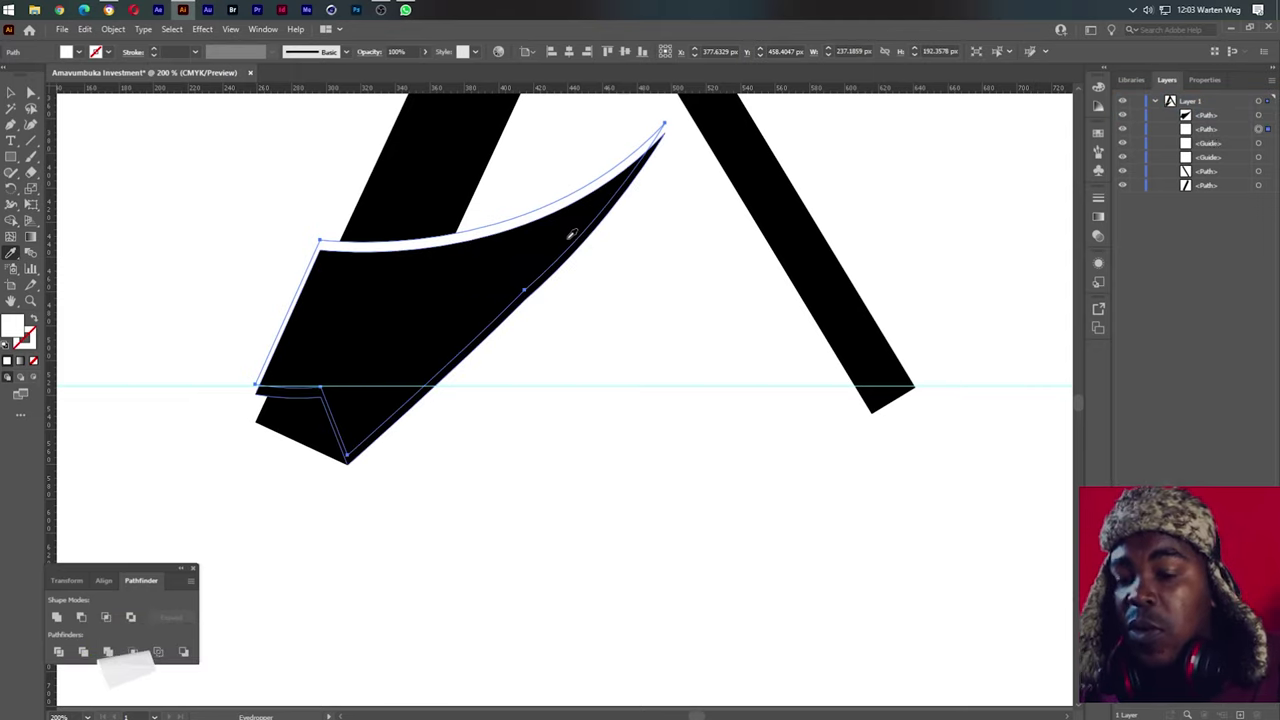
{"action": "key", "text": "Up"}
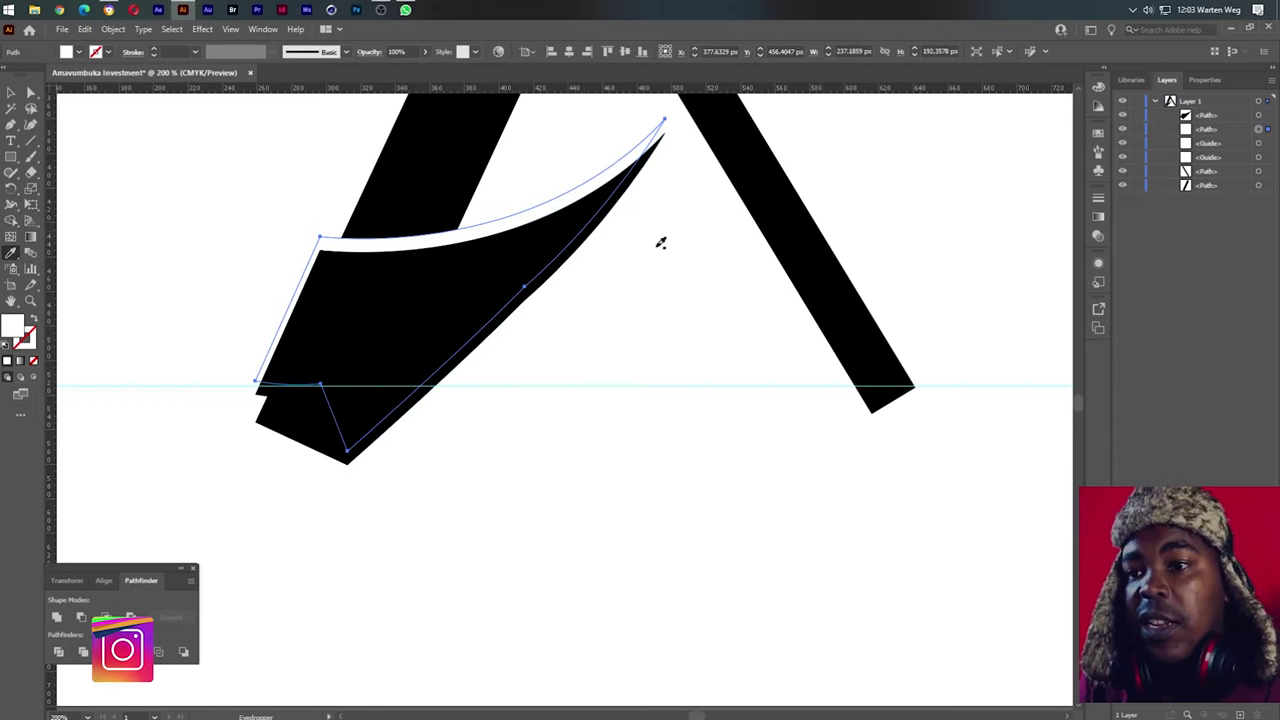
{"action": "key", "text": "Up"}
{"action": "key", "text": "v"}
{"action": "left_click", "coordinate": [655, 254]}
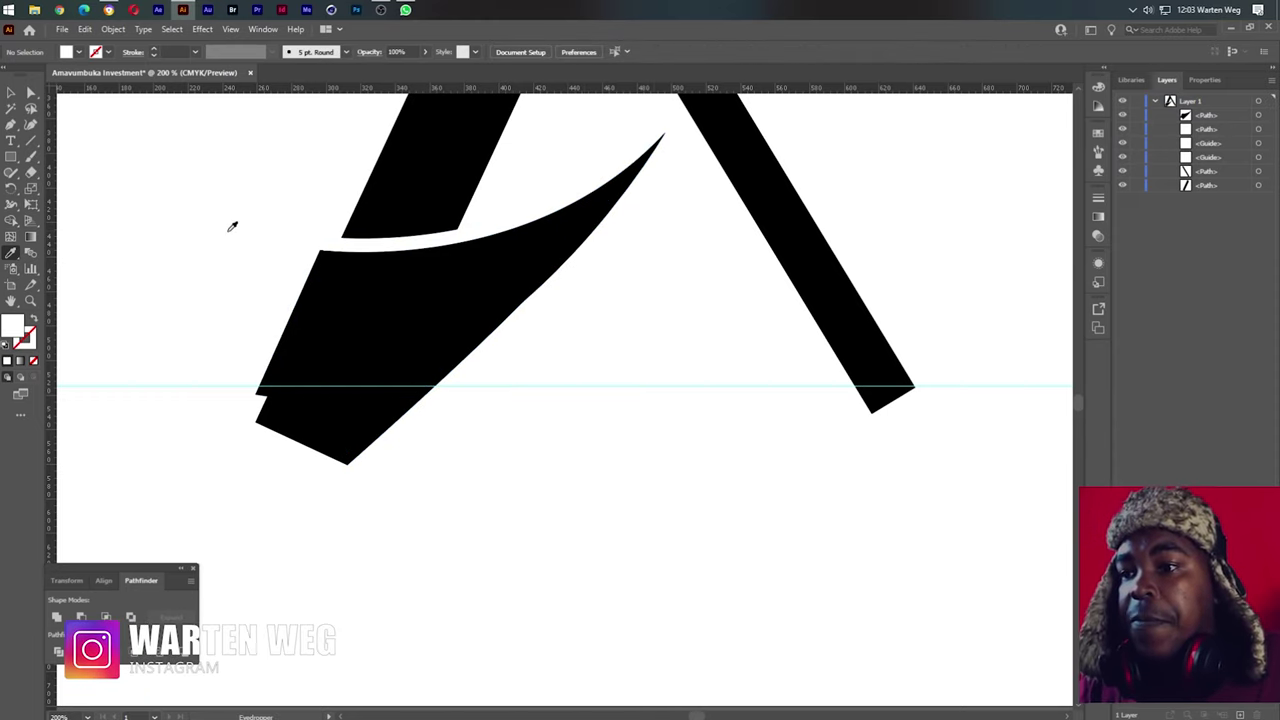
Select the upper left leg and the white sliver and merge their regions with Shape Builder
{"action": "left_click", "coordinate": [417, 171]}
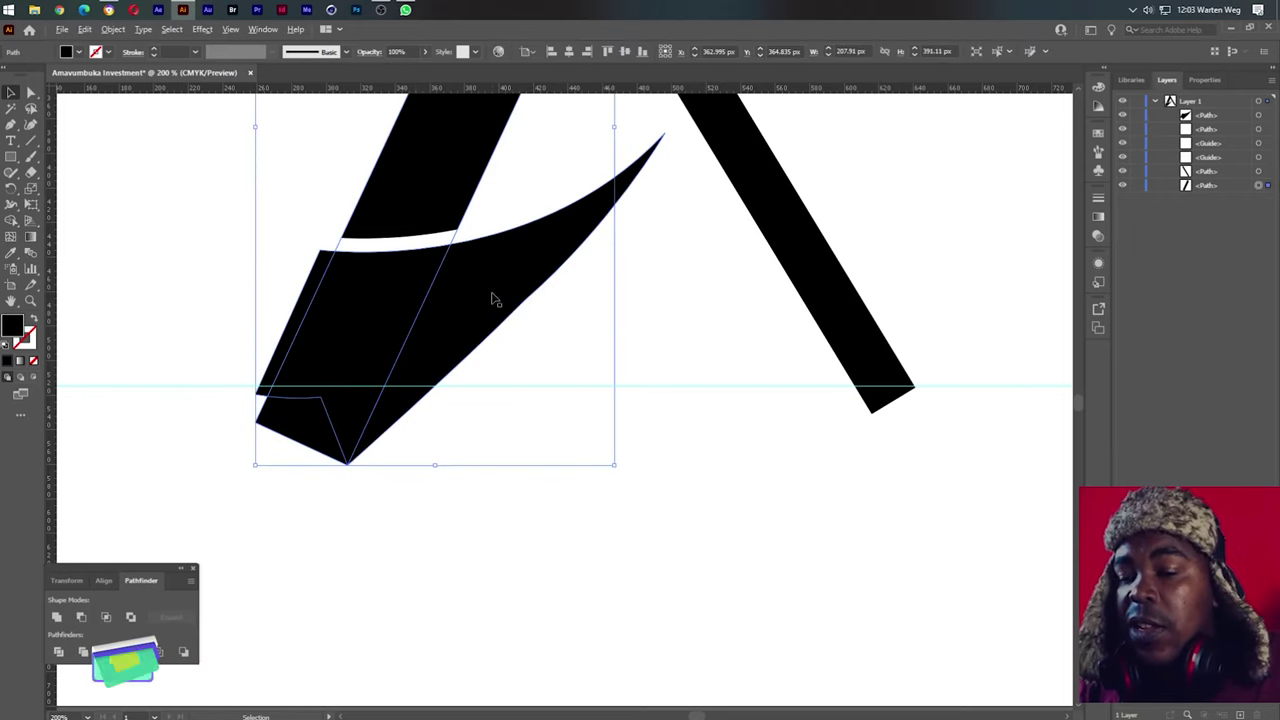
{"action": "scroll", "coordinate": [491, 294], "scroll_direction": "down", "scroll_amount": 4}
{"action": "scroll", "coordinate": [486, 289], "scroll_direction": "up", "scroll_amount": 3}
{"action": "left_click", "coordinate": [432, 262], "text": "shift"}
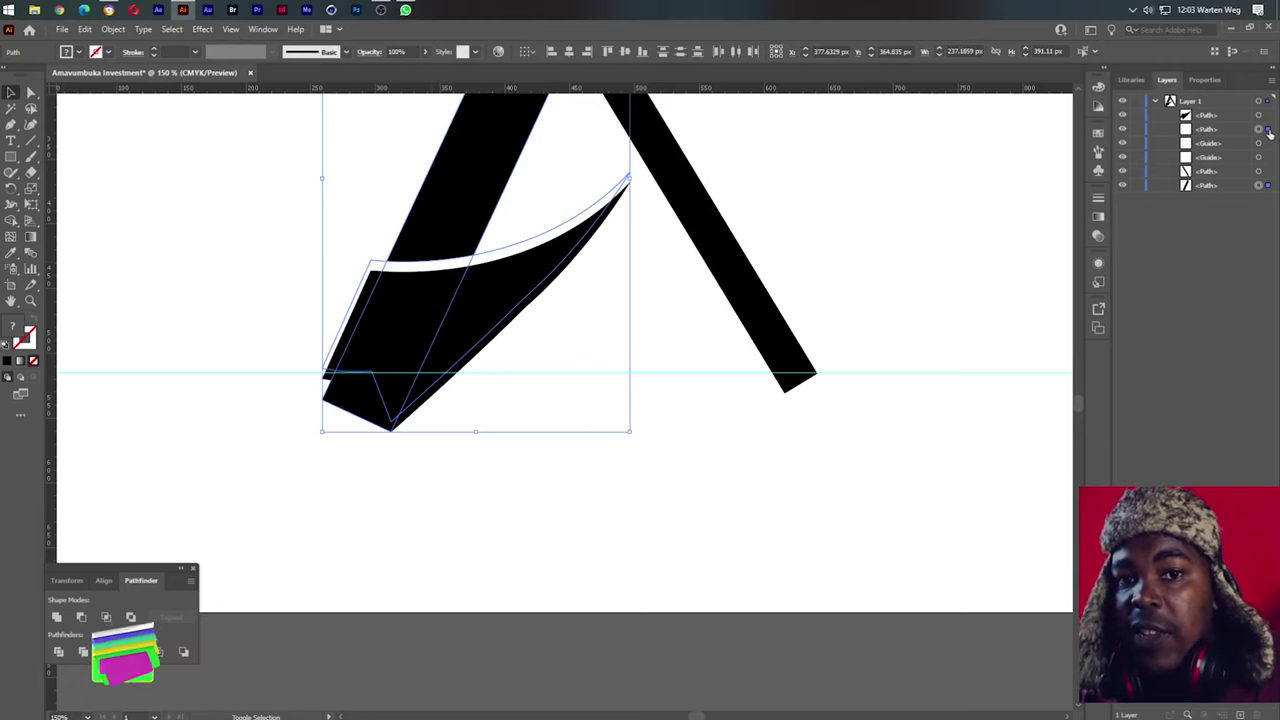
{"action": "left_click", "coordinate": [10, 222]}
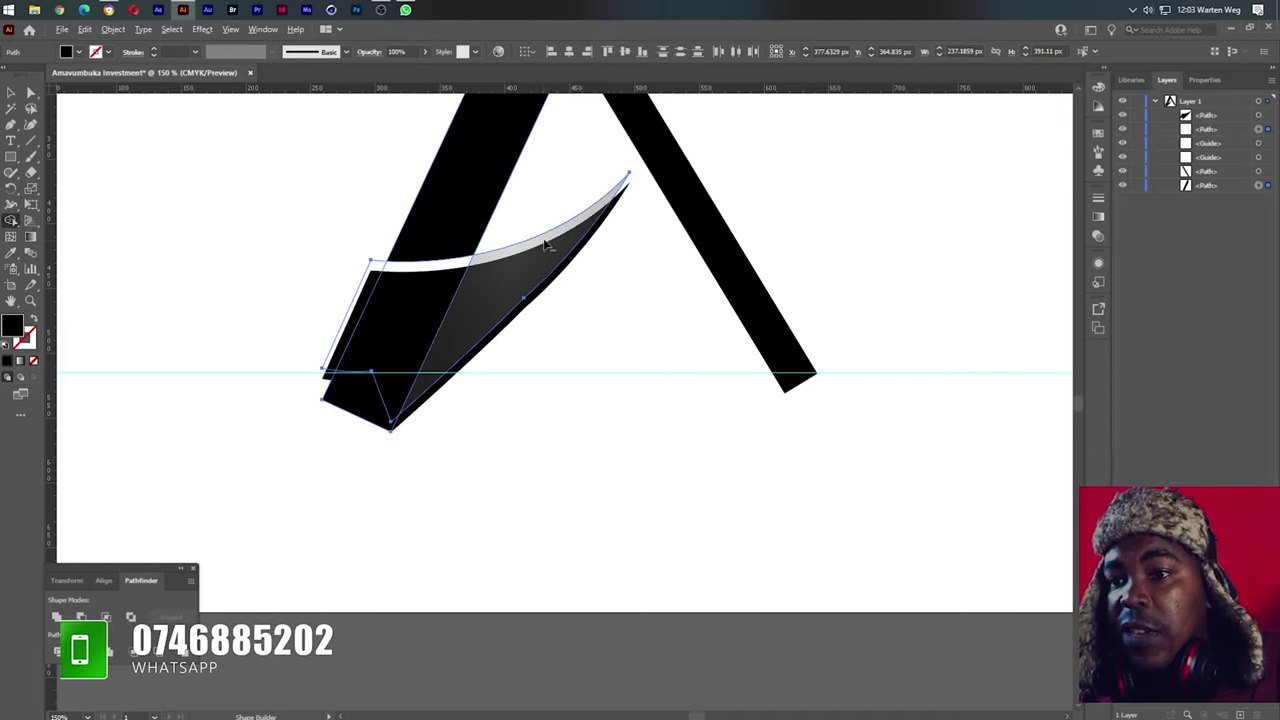
{"action": "mouse_move", "coordinate": [546, 246]}
{"action": "left_mouse_down"}
{"action": "mouse_move", "coordinate": [390, 272]}
{"action": "mouse_move", "coordinate": [324, 398]}
{"action": "mouse_move", "coordinate": [338, 363]}
{"action": "left_mouse_up"}
{"action": "key", "text": "ctrl+z"}
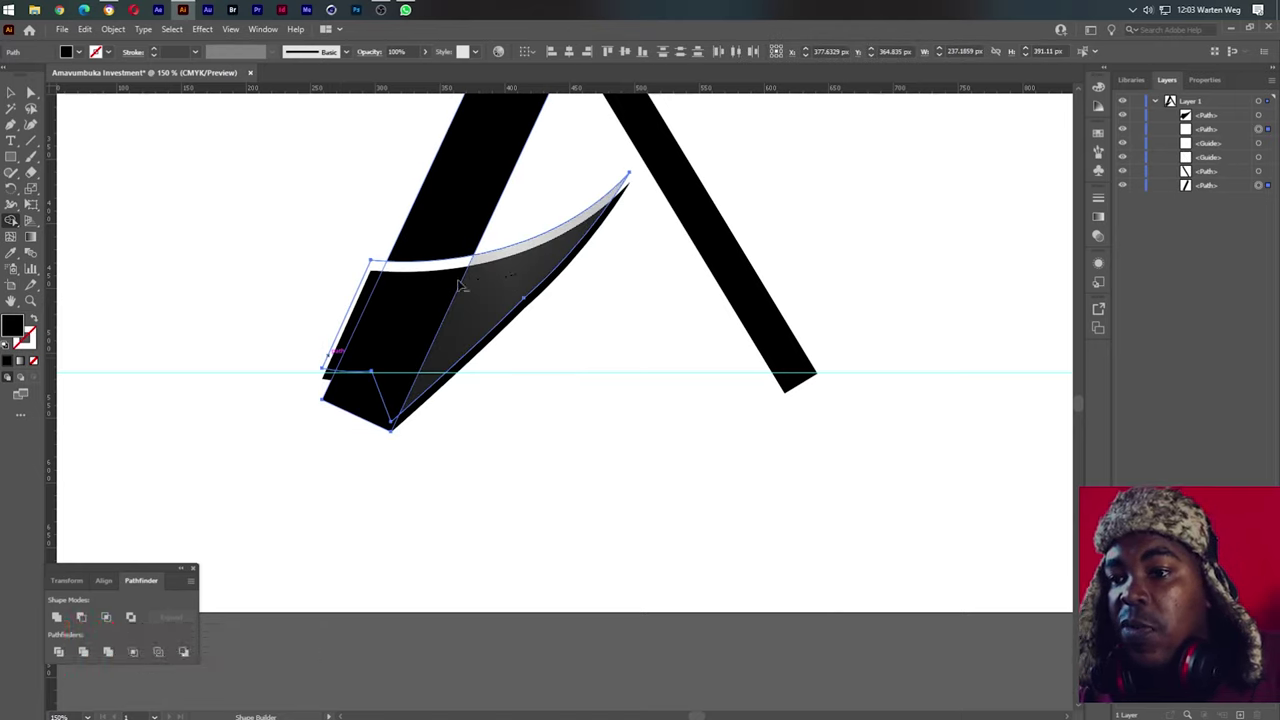
{"action": "left_click_drag", "start_coordinate": [517, 280], "coordinate": [382, 276]}
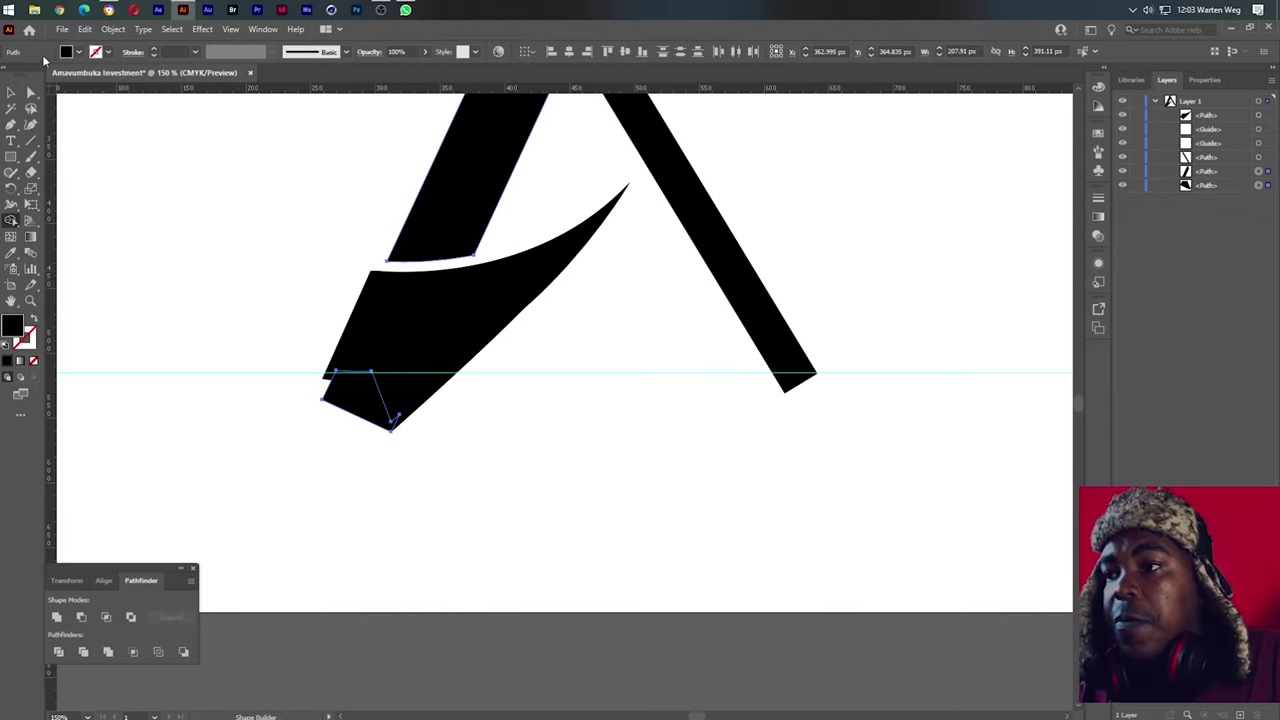
Unite the lower shape and the curved blade into one with Pathfinder Unite
{"action": "left_click", "coordinate": [11, 93]}
{"action": "left_click", "coordinate": [197, 224]}
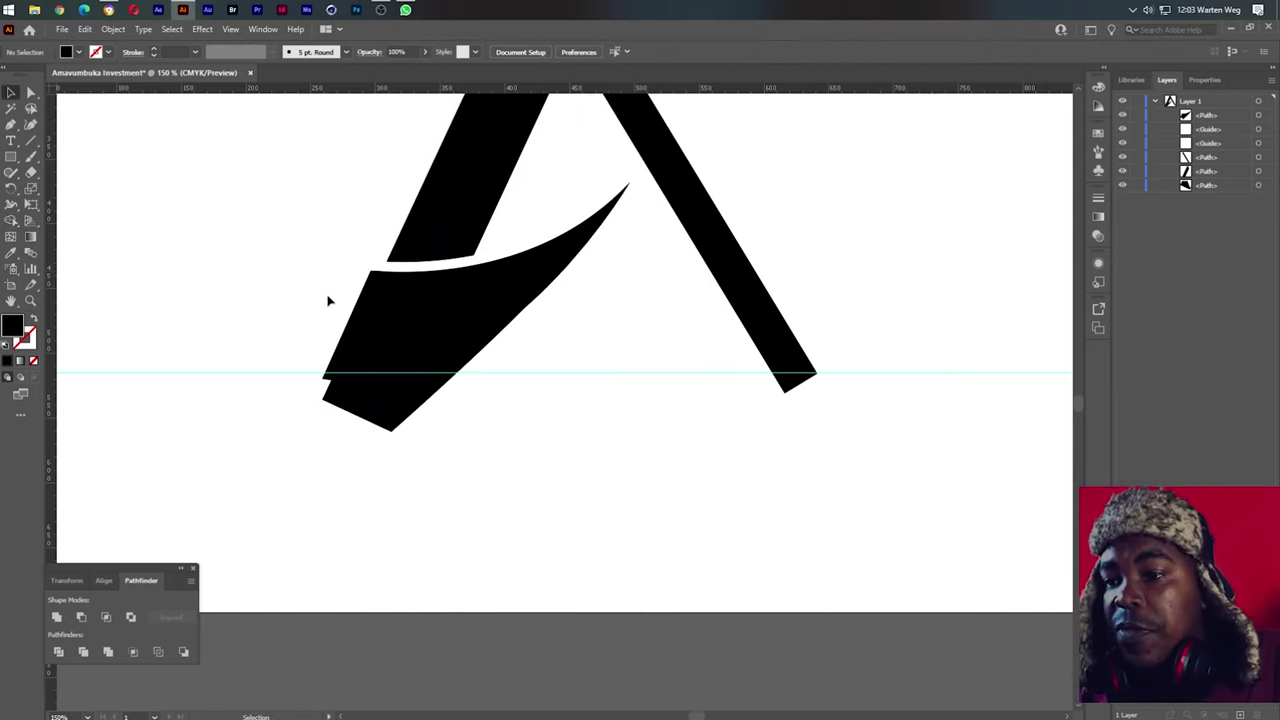
{"action": "left_click_drag", "start_coordinate": [471, 457], "coordinate": [314, 354]}
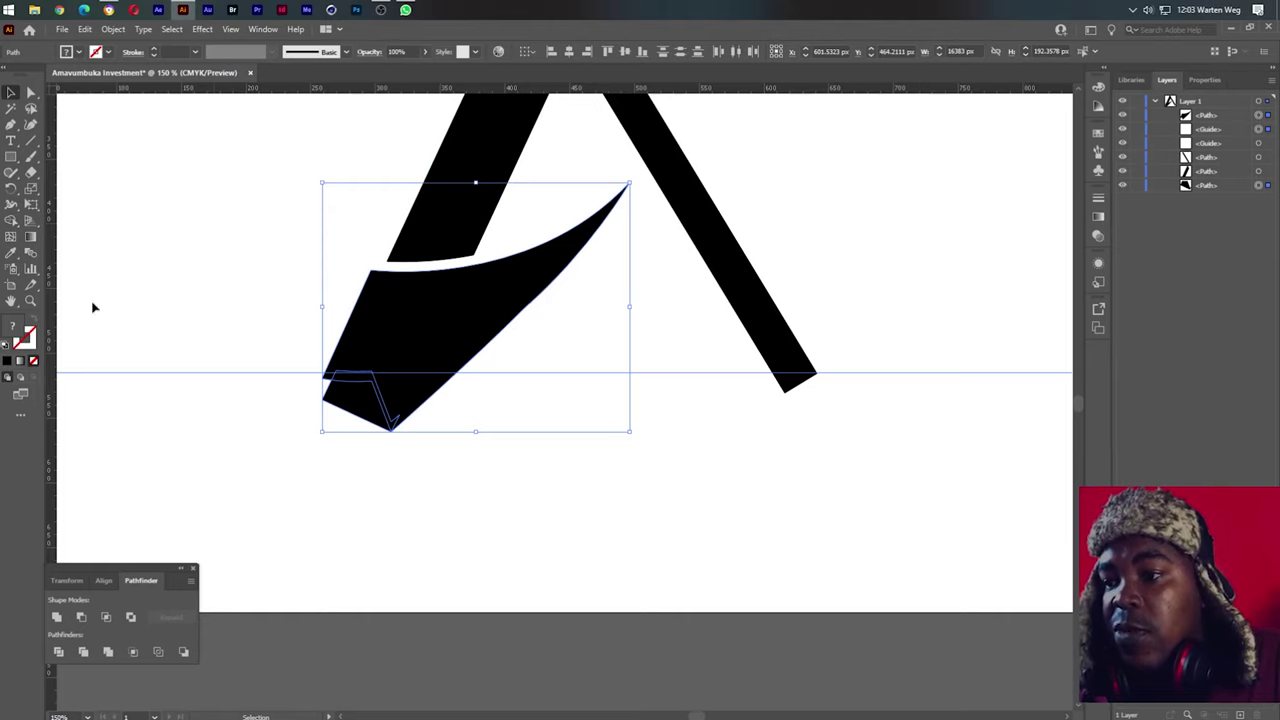
{"action": "left_click", "coordinate": [55, 617]}
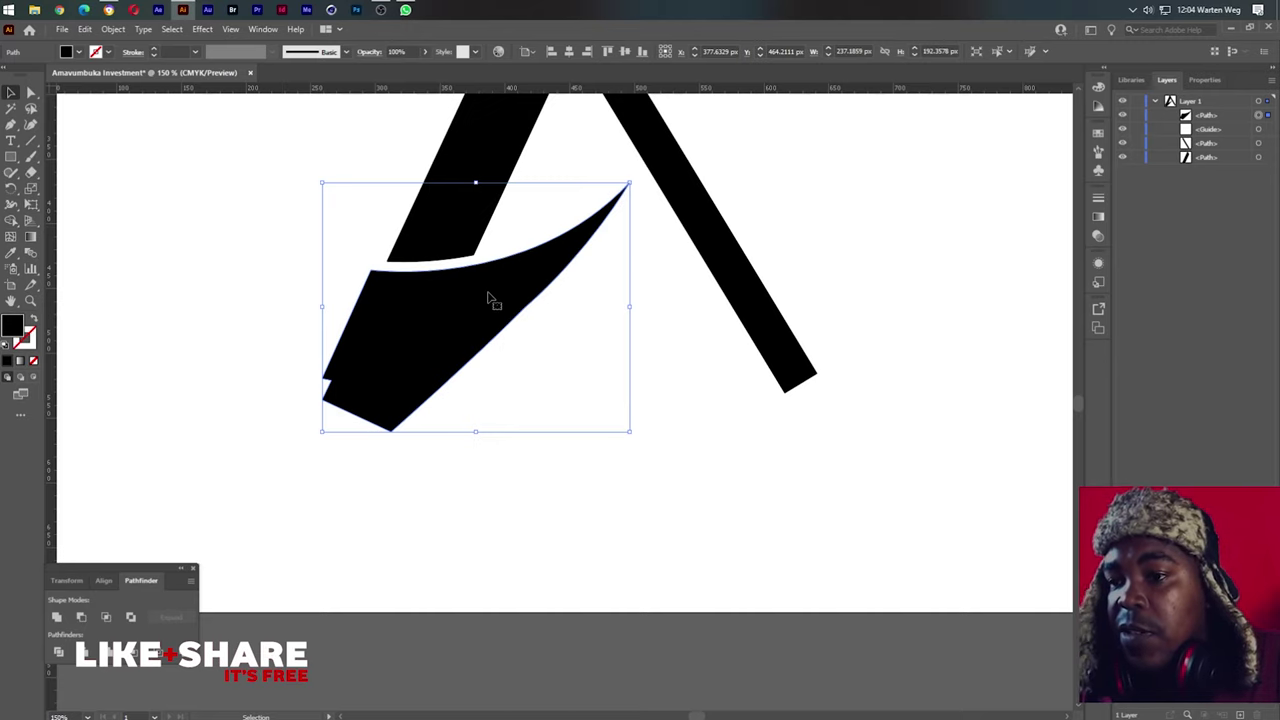
{"action": "scroll", "coordinate": [488, 294], "scroll_direction": "down", "scroll_amount": 4}
{"action": "scroll", "coordinate": [490, 294], "scroll_direction": "up", "scroll_amount": 2}
{"action": "scroll", "coordinate": [489, 296], "scroll_direction": "up", "scroll_amount": 2}
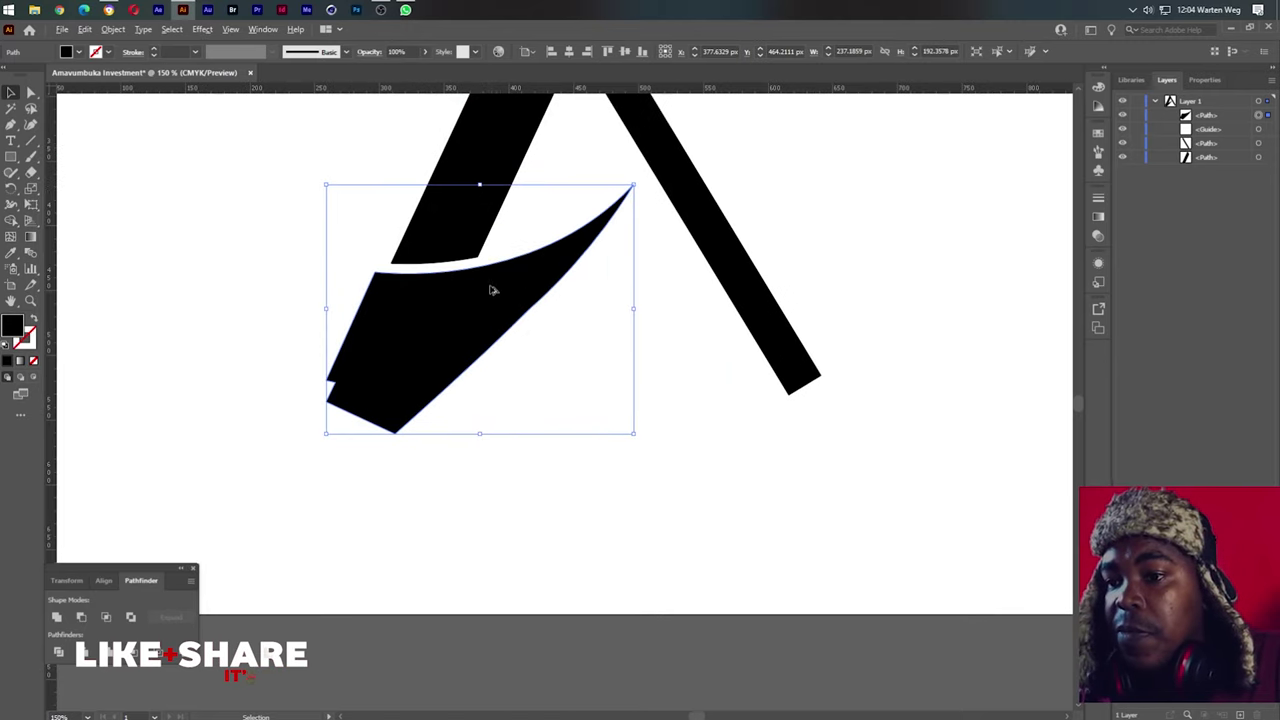
{"action": "left_click_drag", "start_coordinate": [478, 140], "coordinate": [628, 270]}
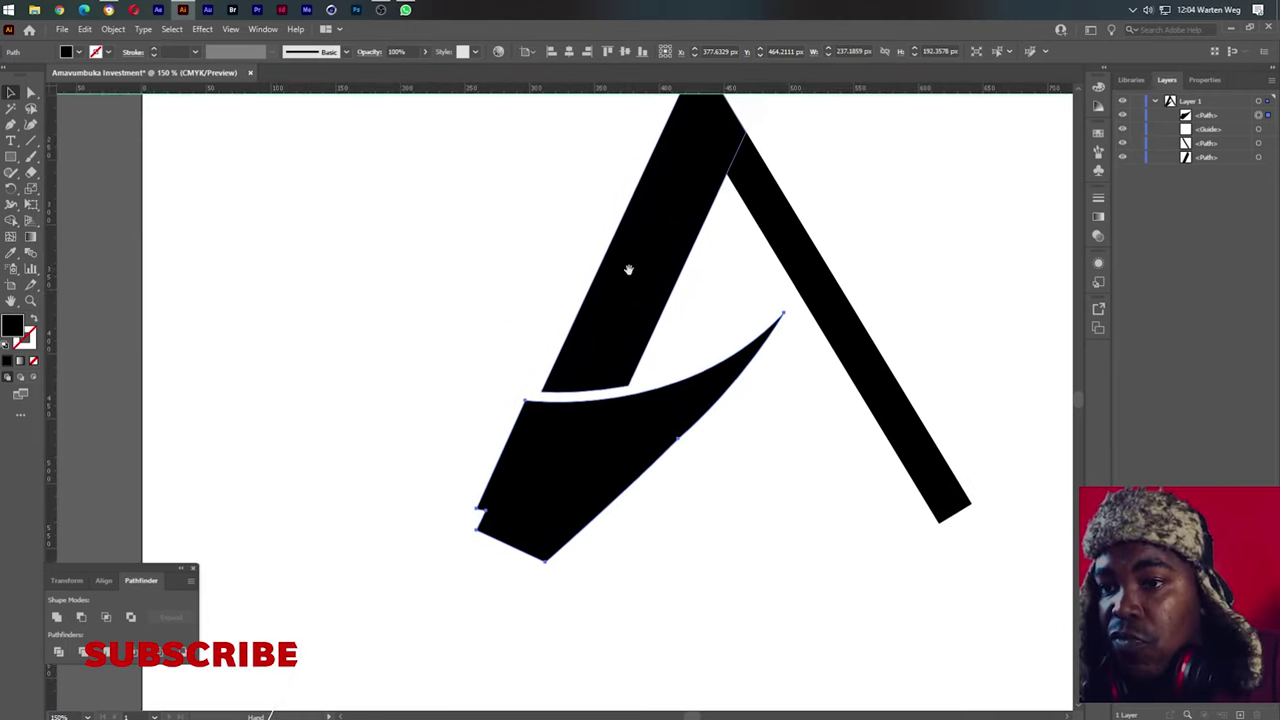
Draw a closed cutting triangle with the Pen over the overhang left of the A's leg
{"action": "key", "text": "p"}
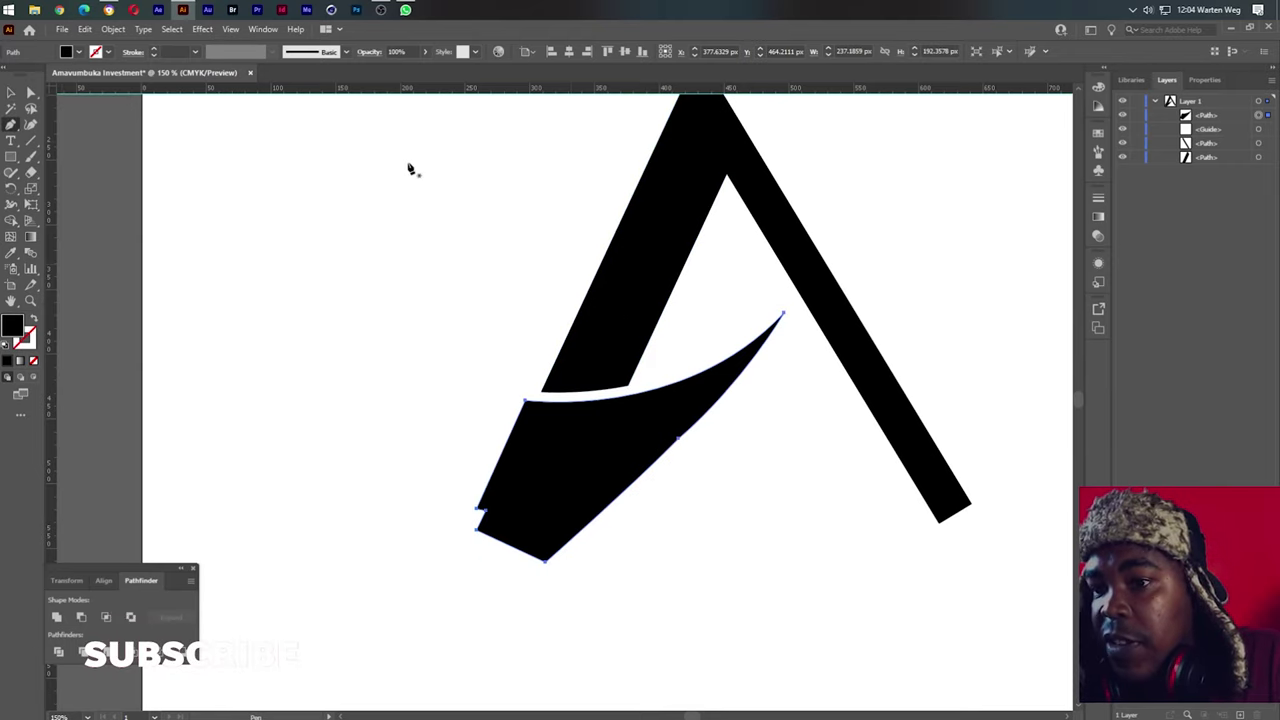
{"action": "left_click", "coordinate": [411, 160]}
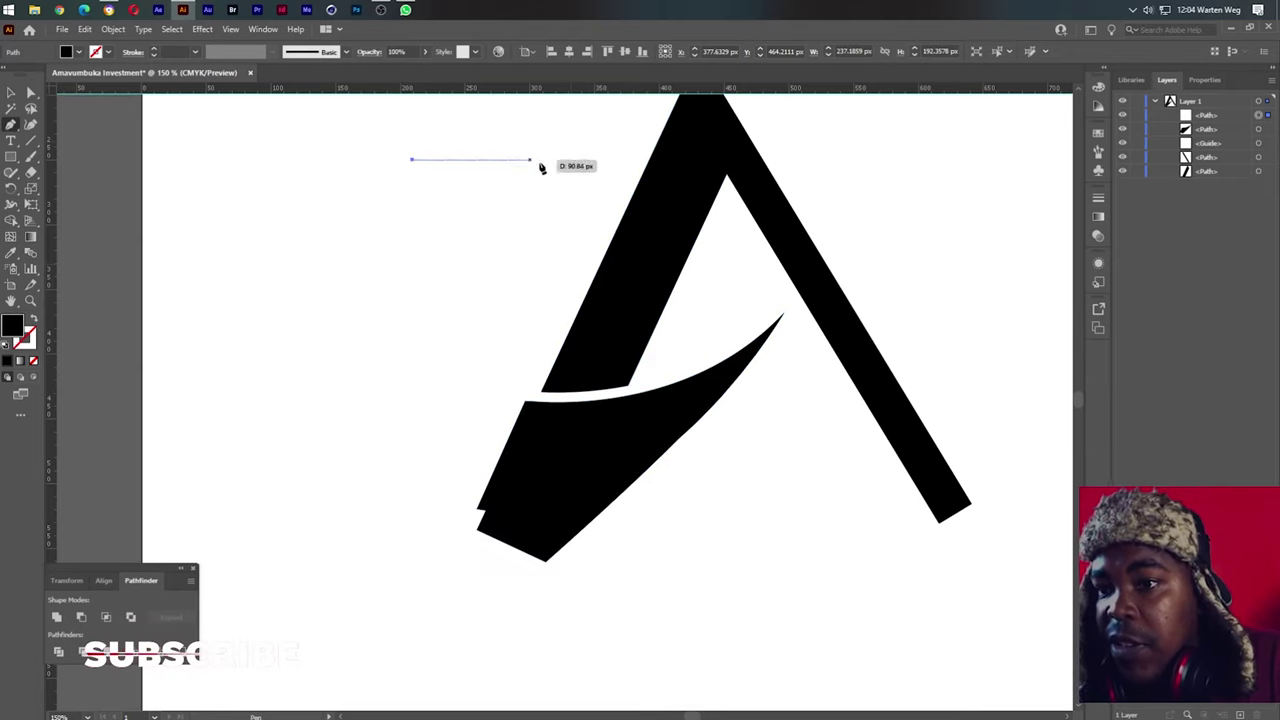
{"action": "left_click", "coordinate": [641, 177]}
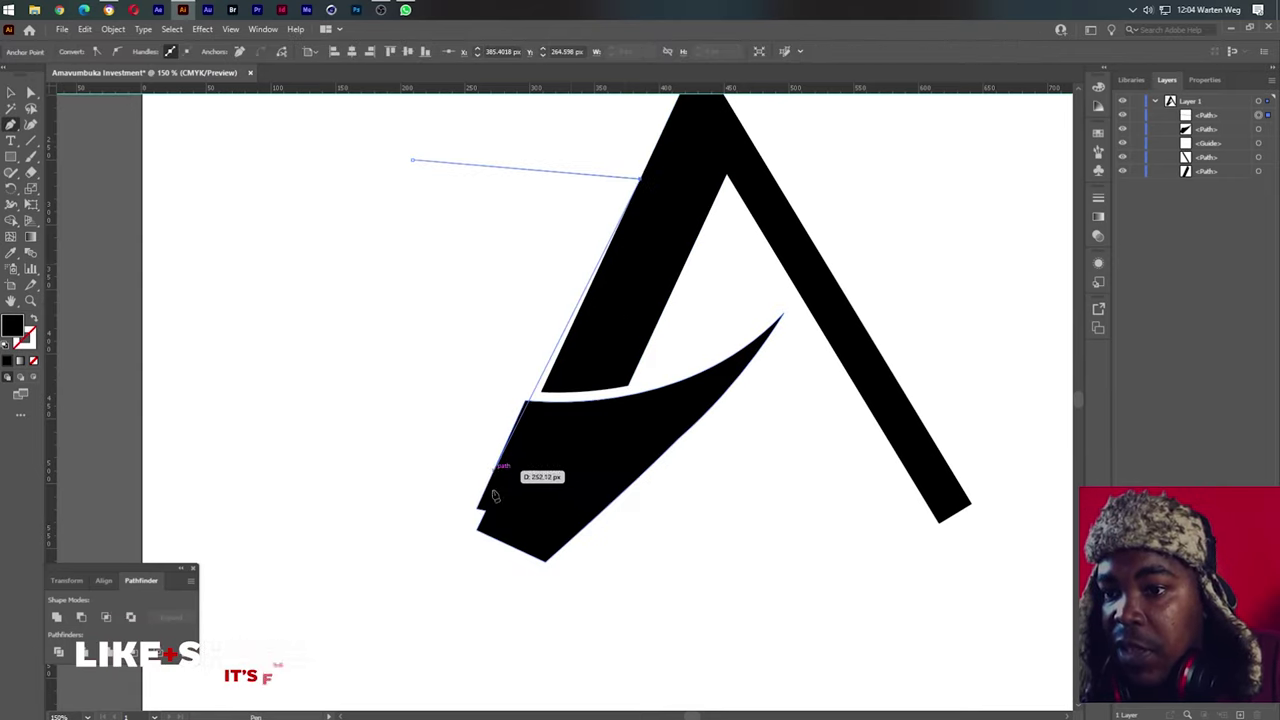
{"action": "left_click", "coordinate": [461, 561]}
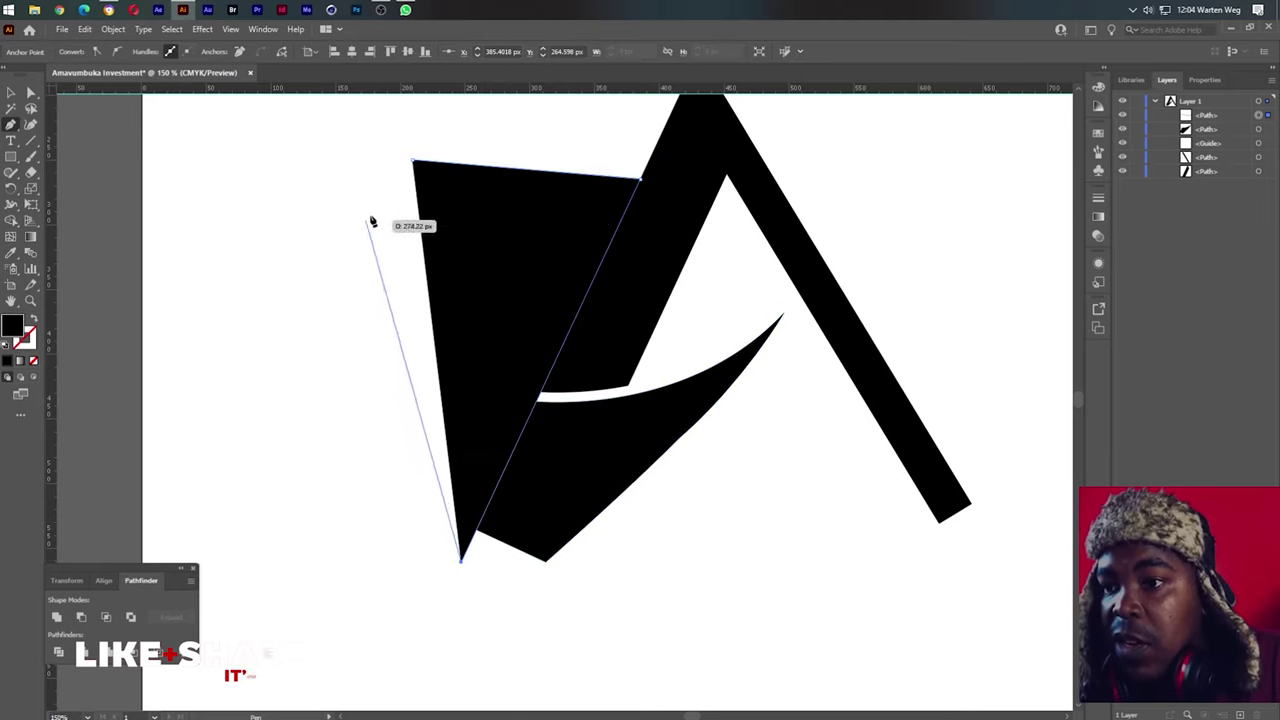
{"action": "left_click", "coordinate": [413, 162]}
Alt-click the triangle region with Shape Builder to cut it out of the lower swoosh
{"action": "left_click", "coordinate": [600, 449], "text": "ctrl"}
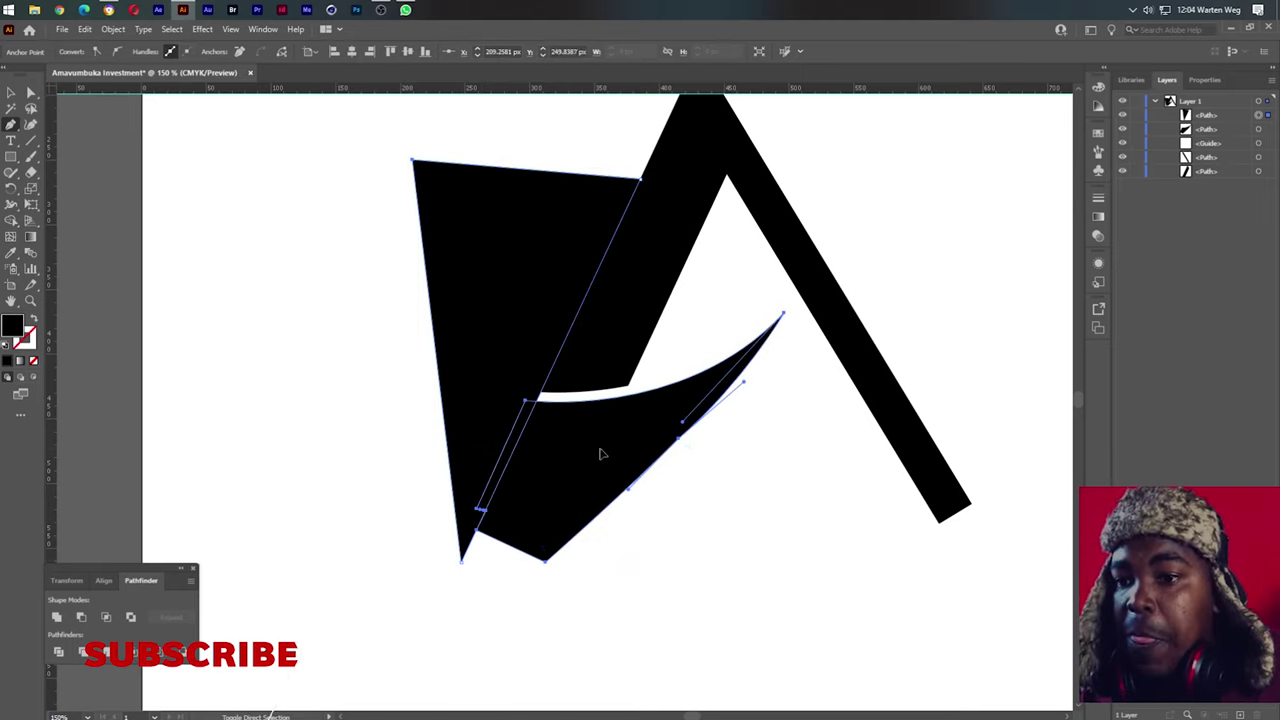
{"action": "left_click", "coordinate": [11, 219]}
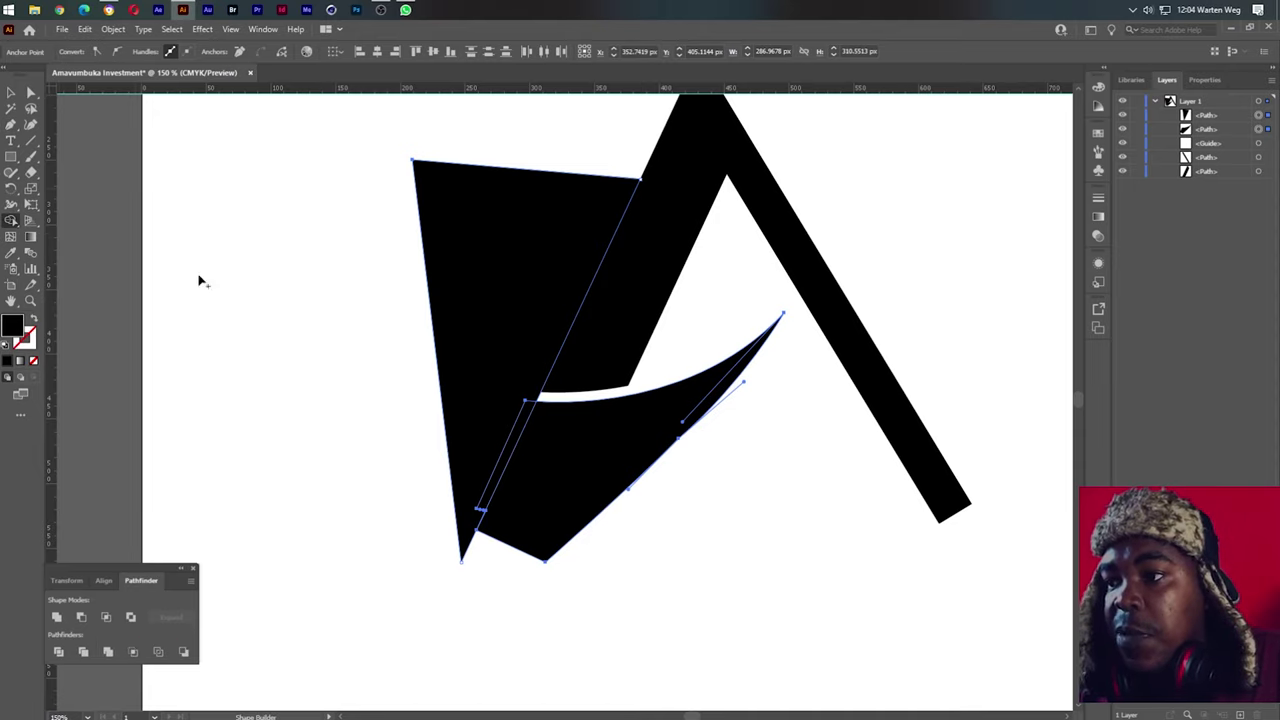
{"action": "left_click", "coordinate": [527, 407], "text": "alt"}
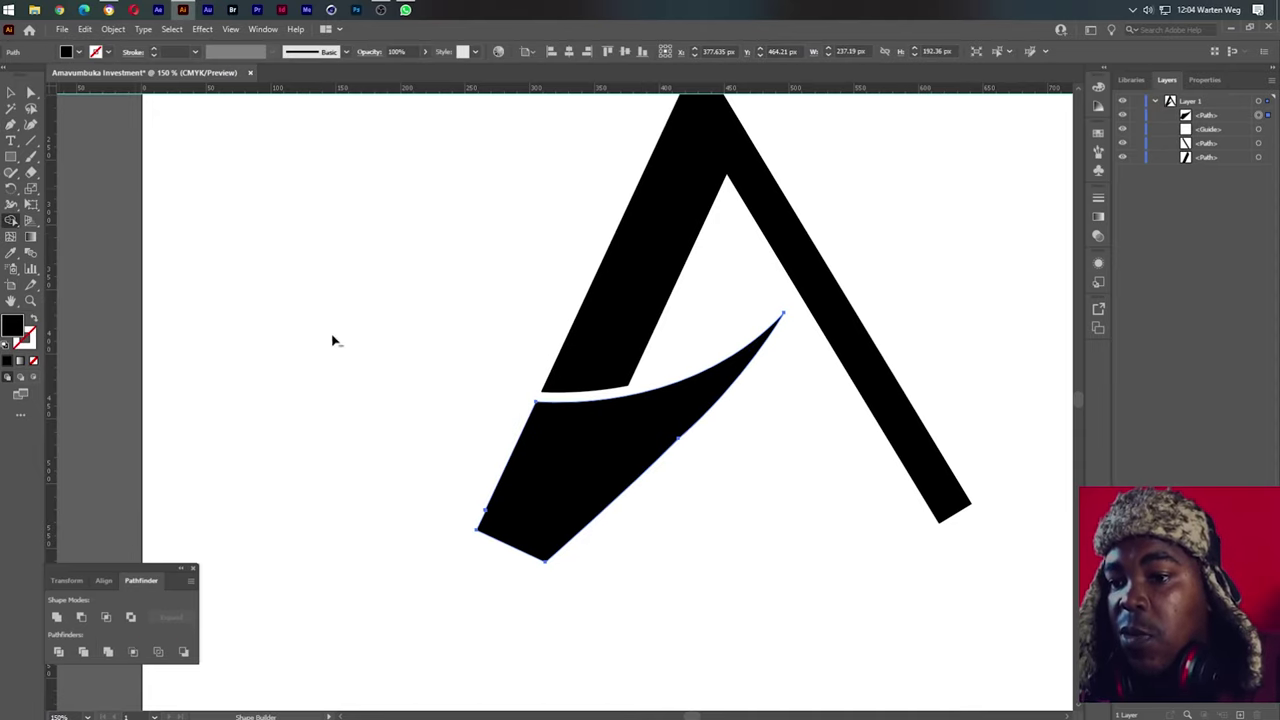
{"action": "left_click", "coordinate": [10, 92]}
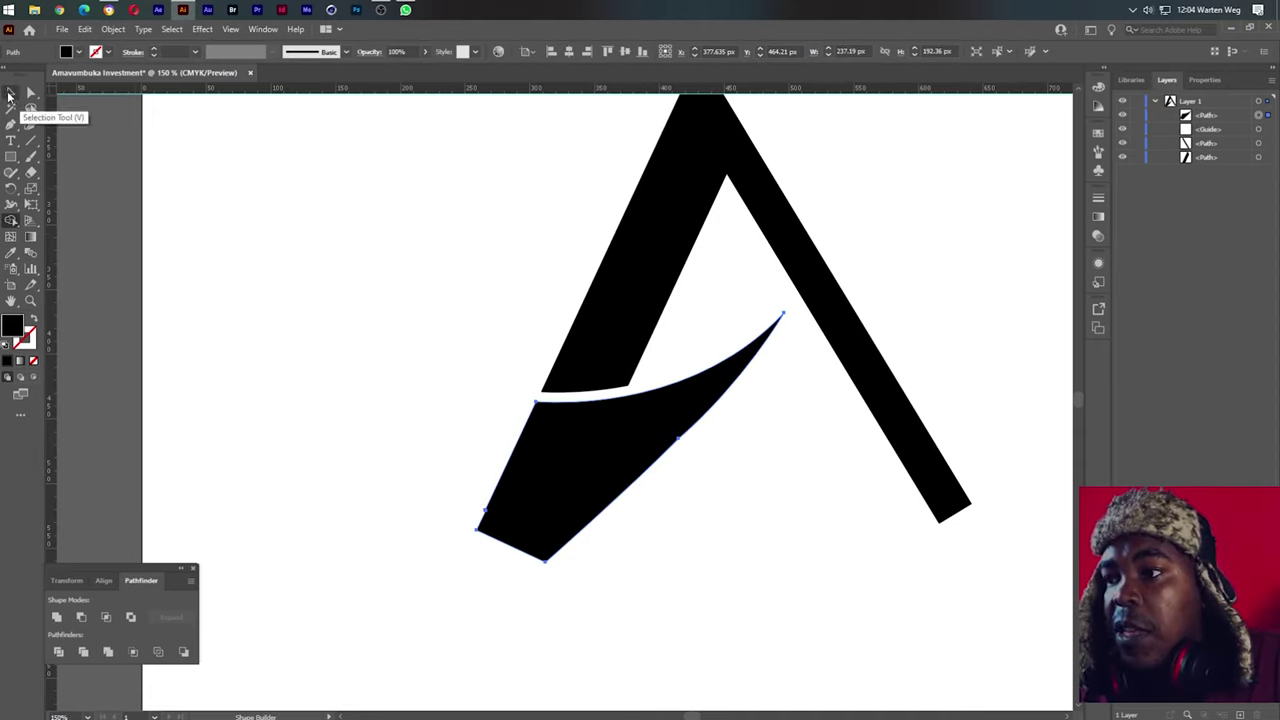
{"action": "left_click", "coordinate": [591, 402]}
{"action": "left_click", "coordinate": [860, 485]}
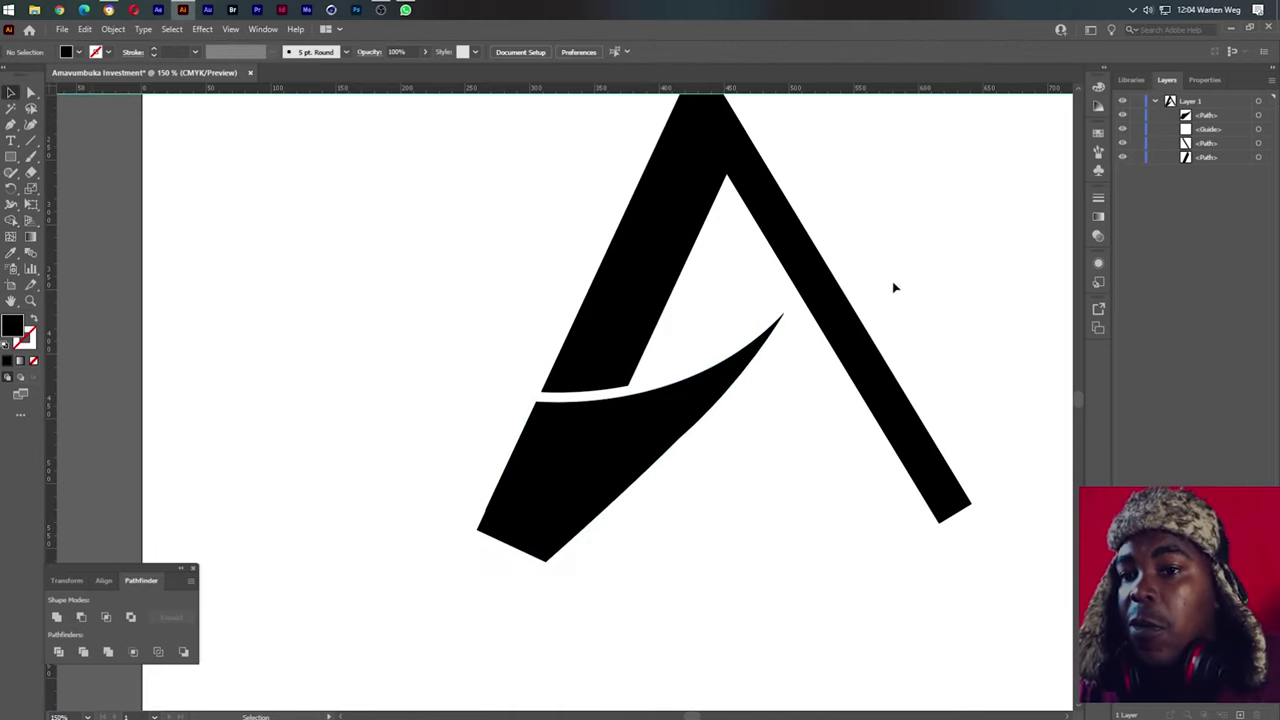
{"action": "scroll", "coordinate": [885, 290], "scroll_direction": "down", "scroll_amount": 4}
{"action": "scroll", "coordinate": [905, 283], "scroll_direction": "up", "scroll_amount": 2}
{"action": "scroll", "coordinate": [905, 283], "scroll_direction": "up", "scroll_amount": 1}
Draw a wide rectangle across the feet of the A
{"action": "scroll", "coordinate": [905, 283], "scroll_direction": "up", "scroll_amount": 1}
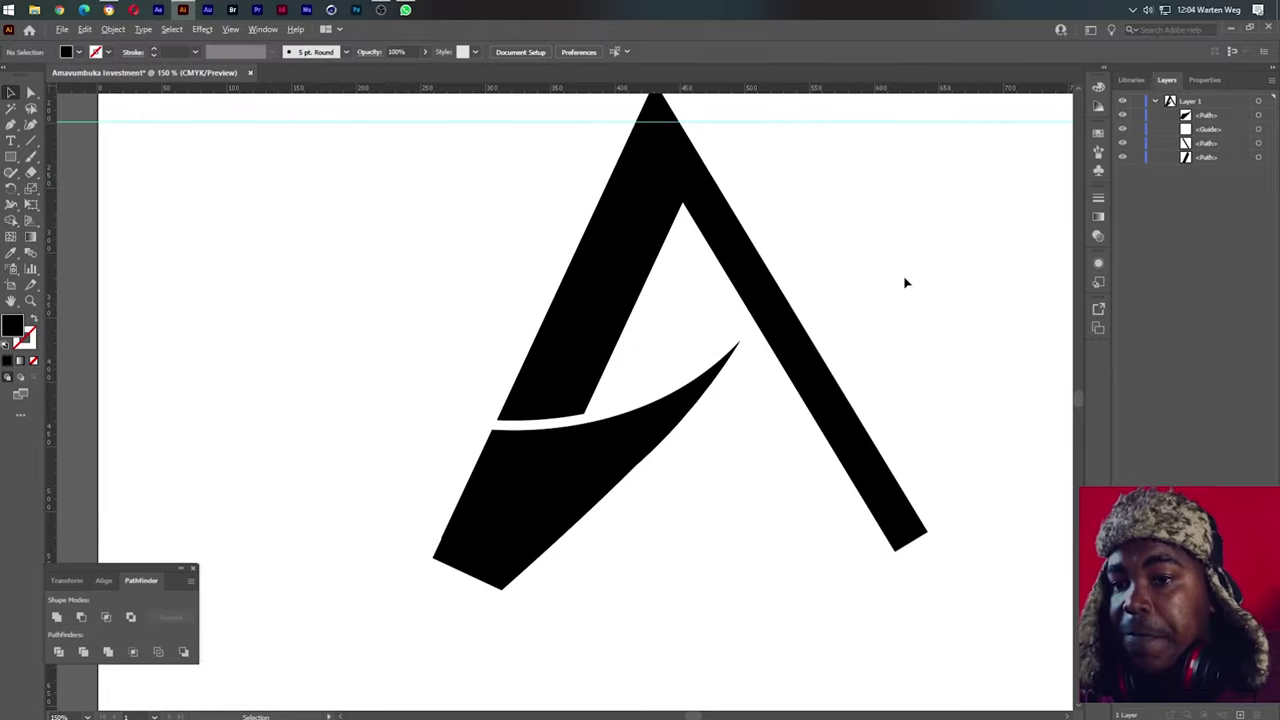
{"action": "left_click", "coordinate": [11, 157]}
{"action": "mouse_move", "coordinate": [270, 628]}
{"action": "left_mouse_down"}
{"action": "mouse_move", "coordinate": [928, 549]}
{"action": "mouse_move", "coordinate": [963, 531]}
{"action": "left_mouse_up"}
Delete the rectangle and the leg ends inside it with Shape Builder, leaving a flat baseline
{"action": "left_click", "coordinate": [10, 93]}
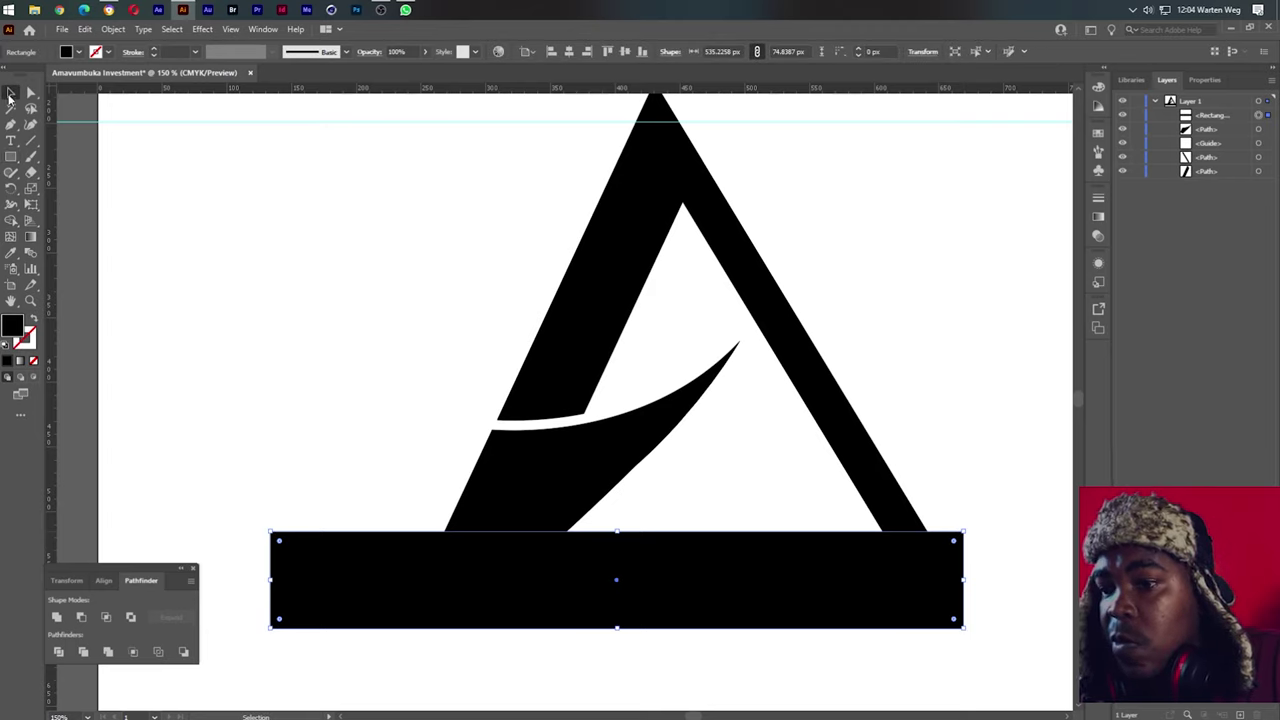
{"action": "left_click_drag", "start_coordinate": [791, 656], "coordinate": [328, 515]}
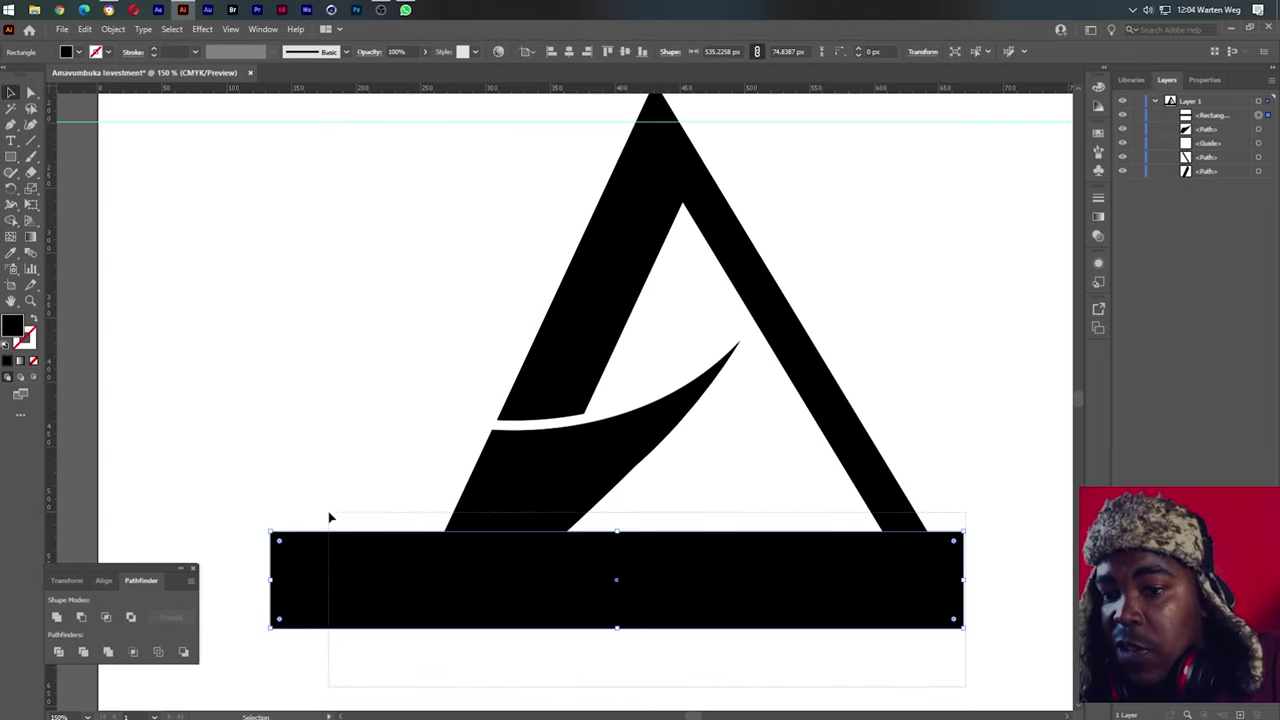
{"action": "left_click", "coordinate": [12, 219]}
{"action": "left_click_drag", "start_coordinate": [336, 582], "coordinate": [487, 553]}
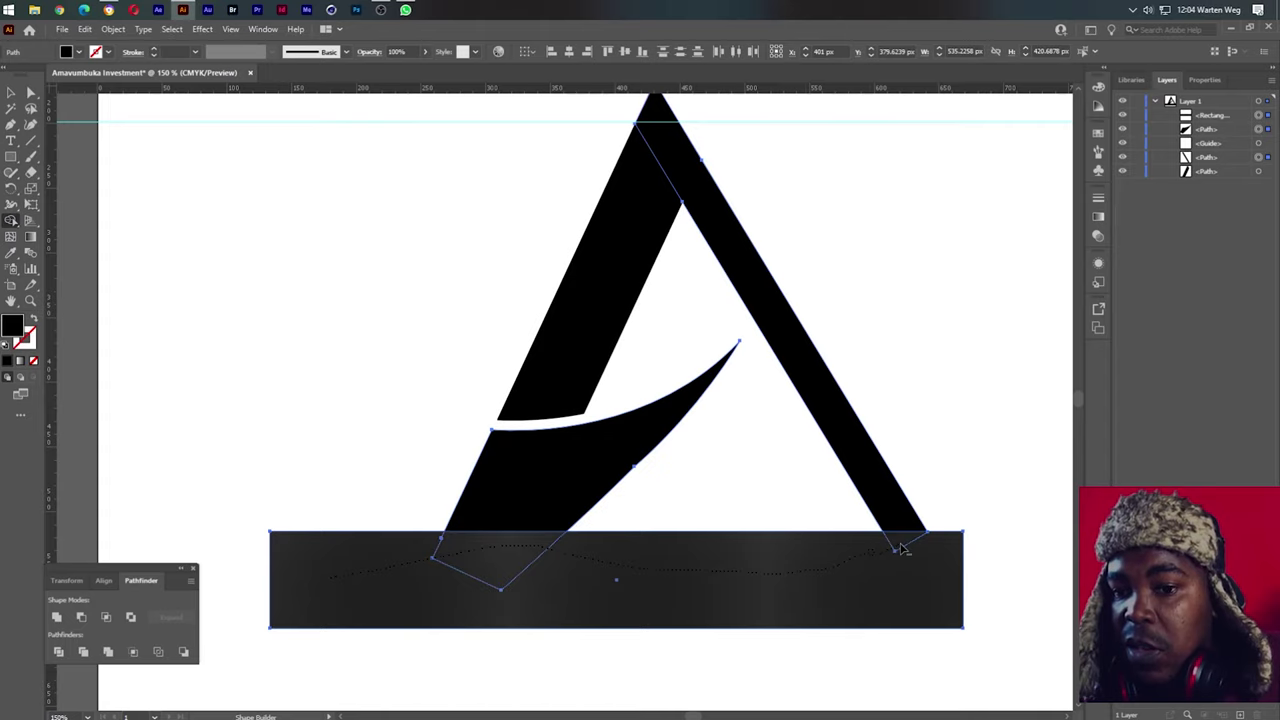
{"action": "left_click_drag", "start_coordinate": [870, 553], "coordinate": [905, 540]}
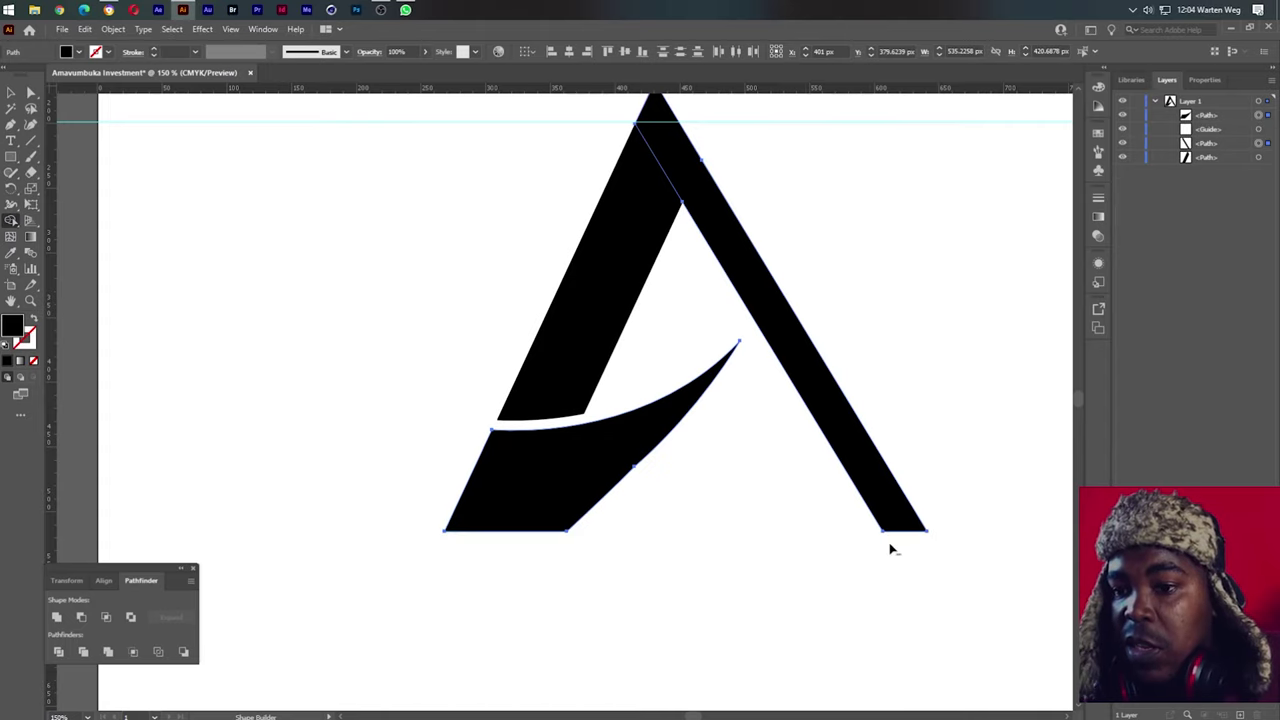
{"action": "left_click", "coordinate": [12, 95]}
{"action": "left_click", "coordinate": [354, 280]}
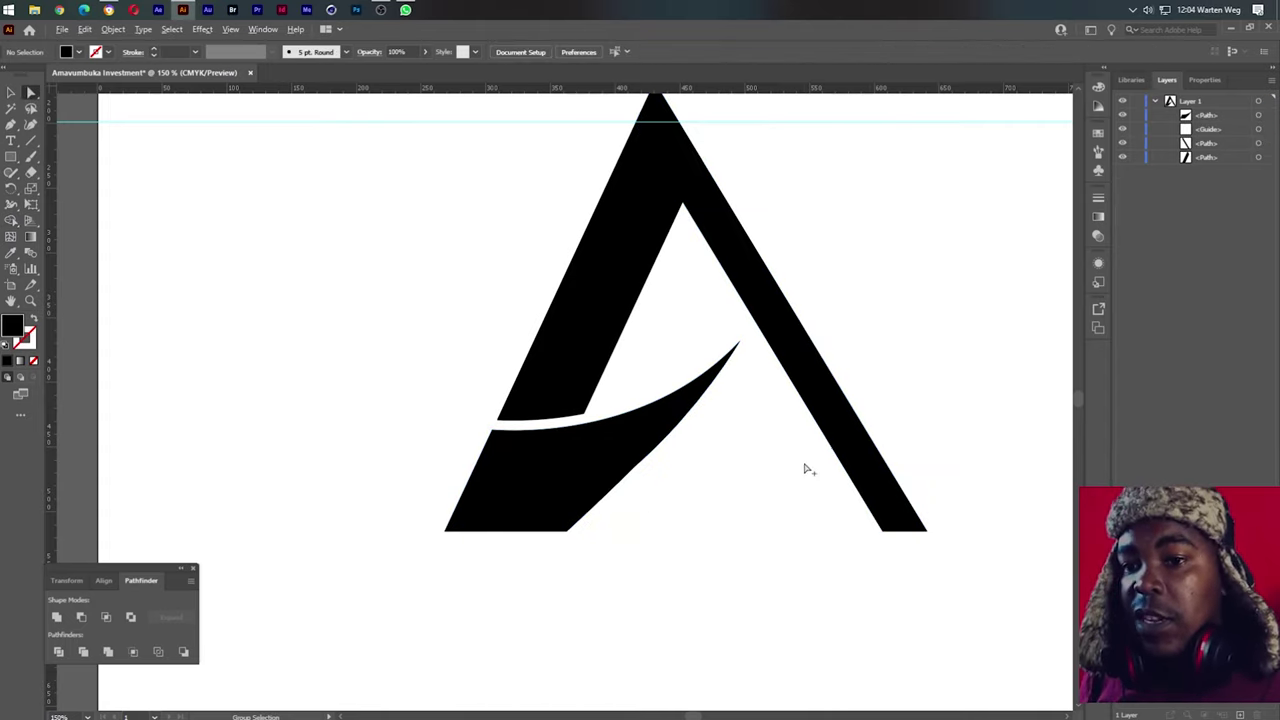
{"action": "scroll", "coordinate": [808, 470], "scroll_direction": "down", "scroll_amount": 3}
{"action": "scroll", "coordinate": [808, 470], "scroll_direction": "up", "scroll_amount": 4}
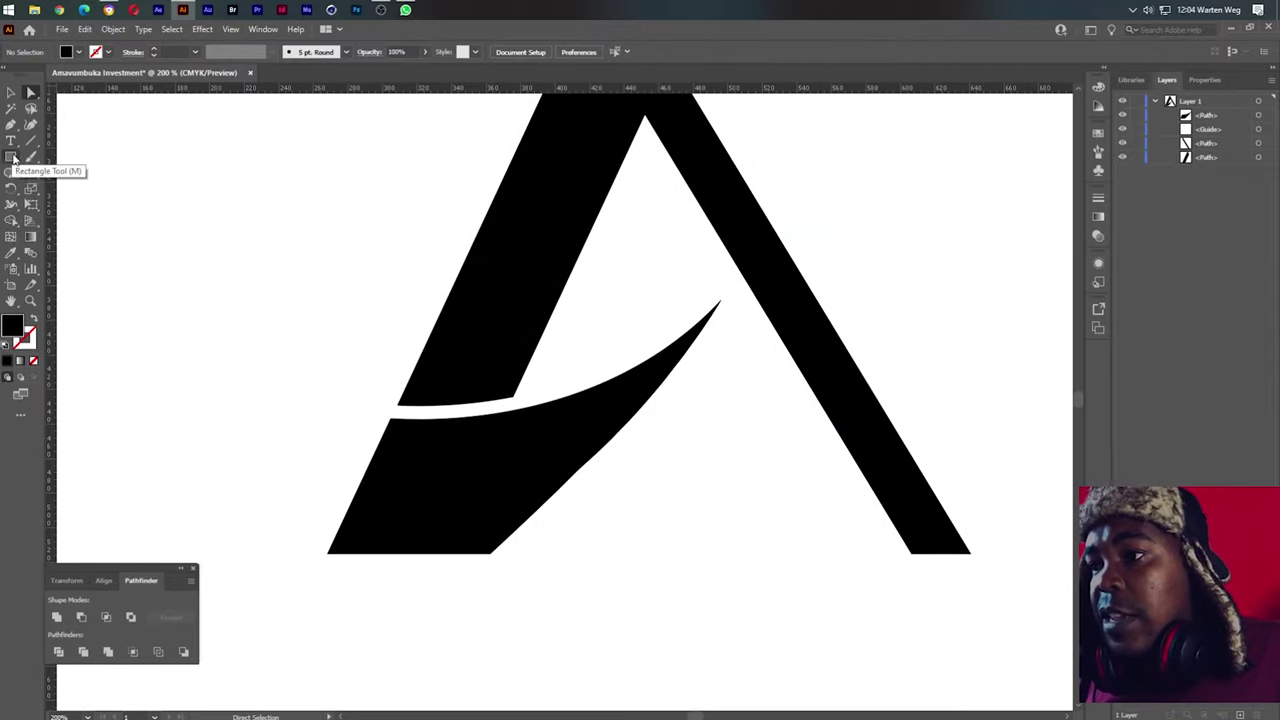
Draw a solid black circle at the A's upper right with the Ellipse tool
{"action": "left_click_drag", "start_coordinate": [11, 156], "coordinate": [62, 208]}
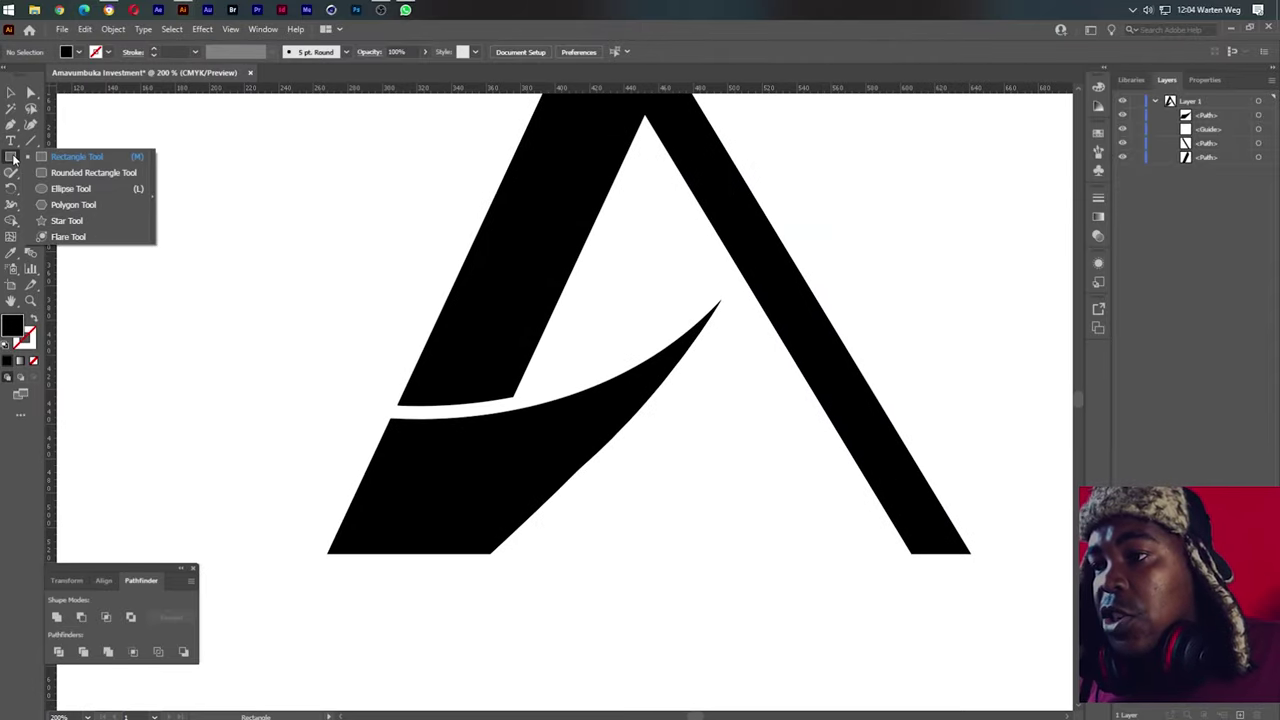
{"action": "left_click", "coordinate": [62, 188]}
{"action": "scroll", "coordinate": [668, 248], "scroll_direction": "down", "scroll_amount": 4}
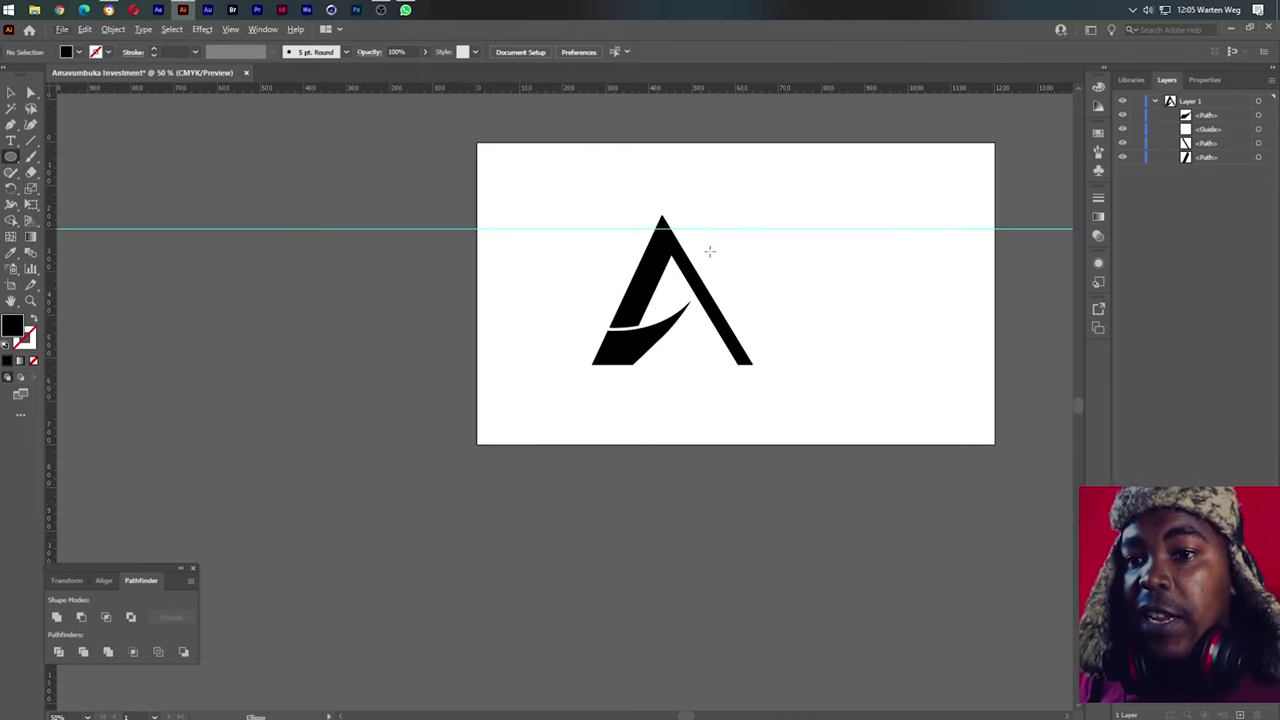
{"action": "mouse_move", "coordinate": [714, 233]}
{"action": "left_mouse_down"}
{"action": "mouse_move", "coordinate": [754, 273]}
{"action": "mouse_move", "coordinate": [739, 281]}
{"action": "left_mouse_up"}
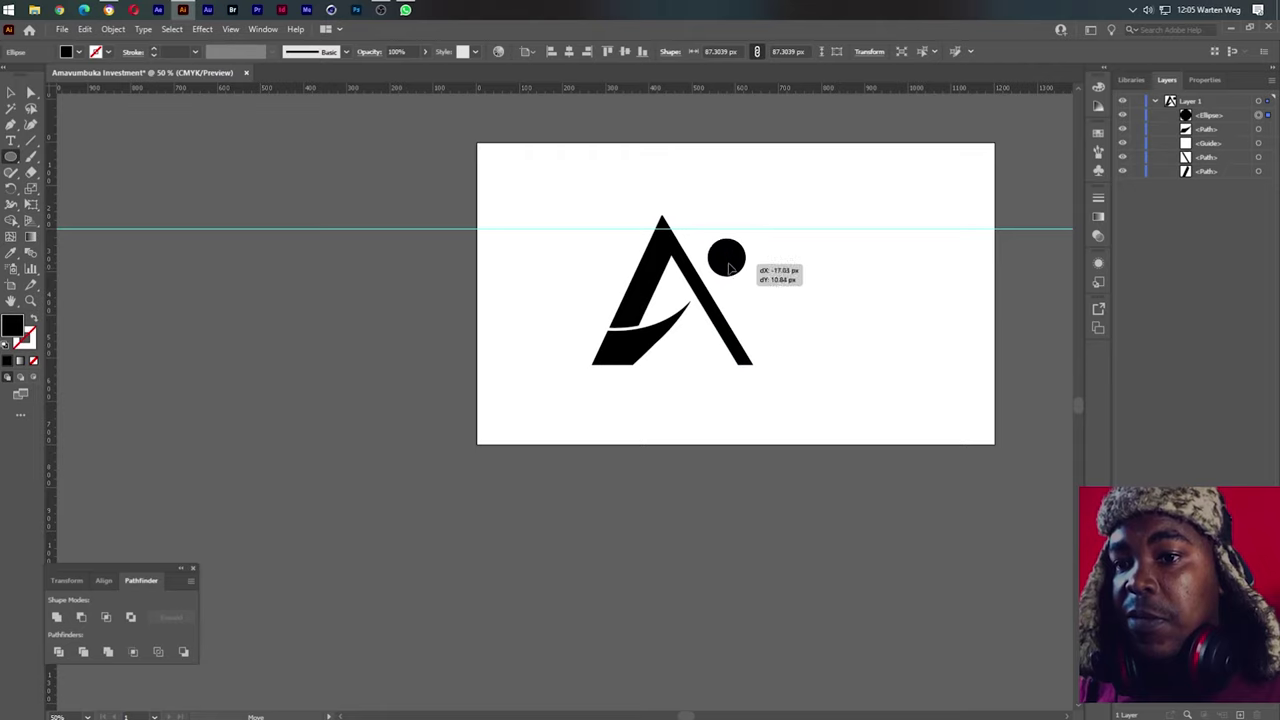
{"action": "left_click", "coordinate": [837, 328], "text": "ctrl"}
{"action": "scroll", "coordinate": [768, 280], "scroll_direction": "up", "scroll_amount": 2}
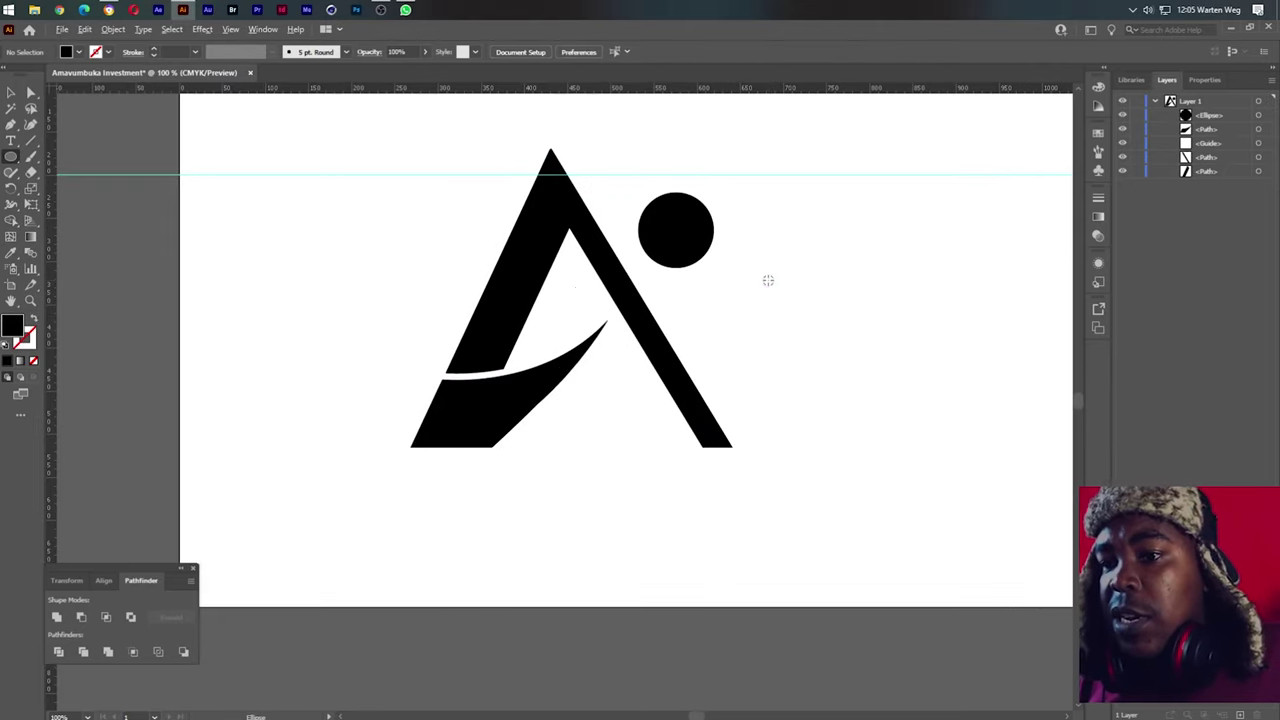
{"action": "scroll", "coordinate": [694, 296], "scroll_direction": "up", "scroll_amount": 1}
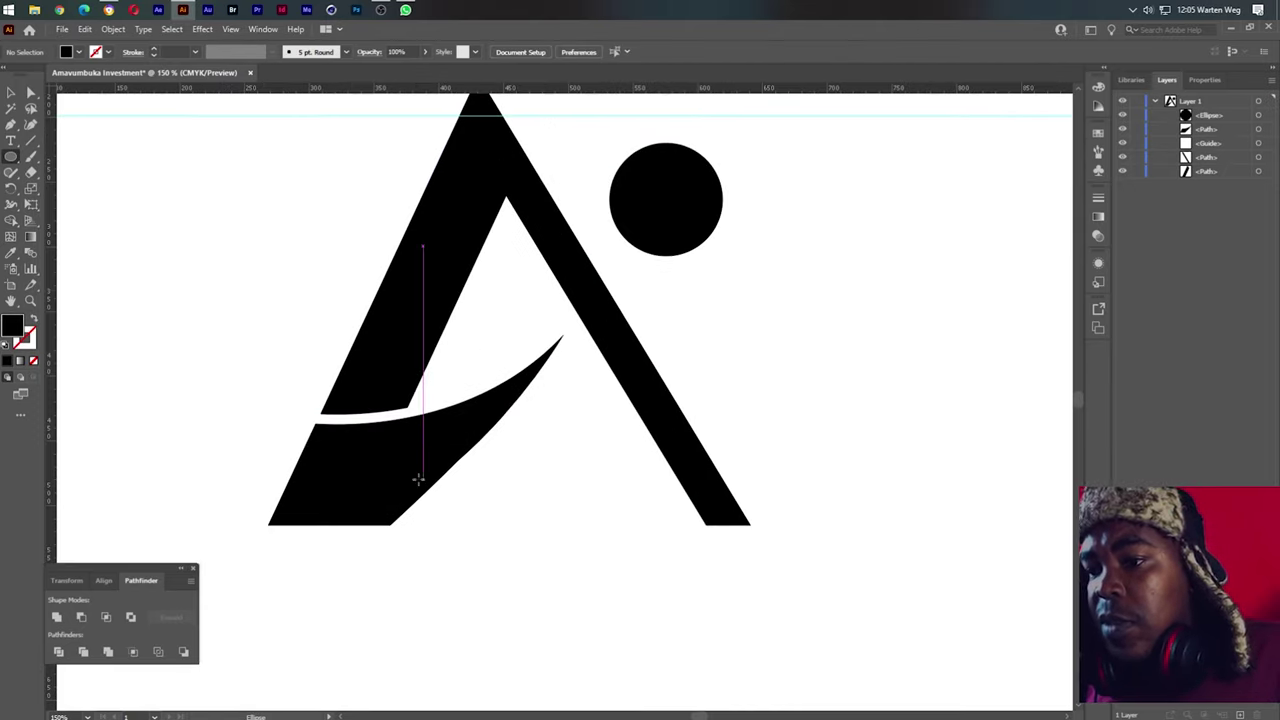
{"action": "scroll", "coordinate": [477, 323], "scroll_direction": "down", "scroll_amount": 2}
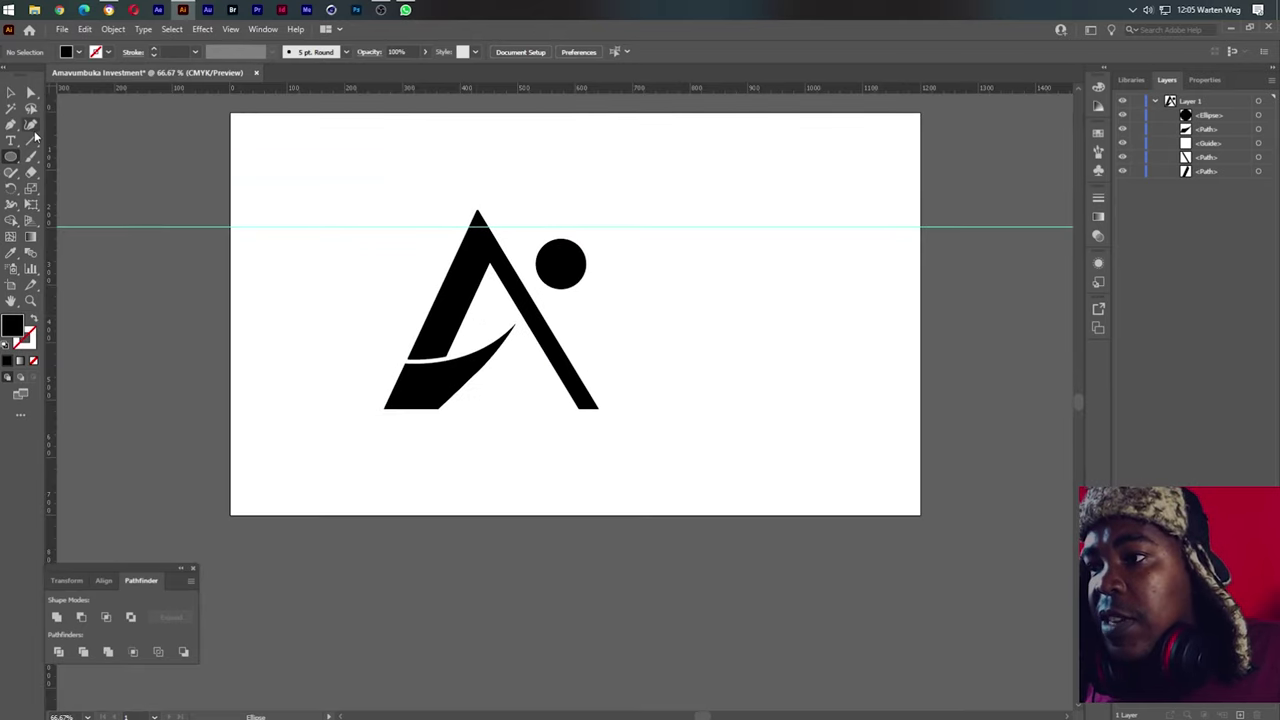
Marquee-select the two strokes of the A
{"action": "left_click", "coordinate": [11, 95]}
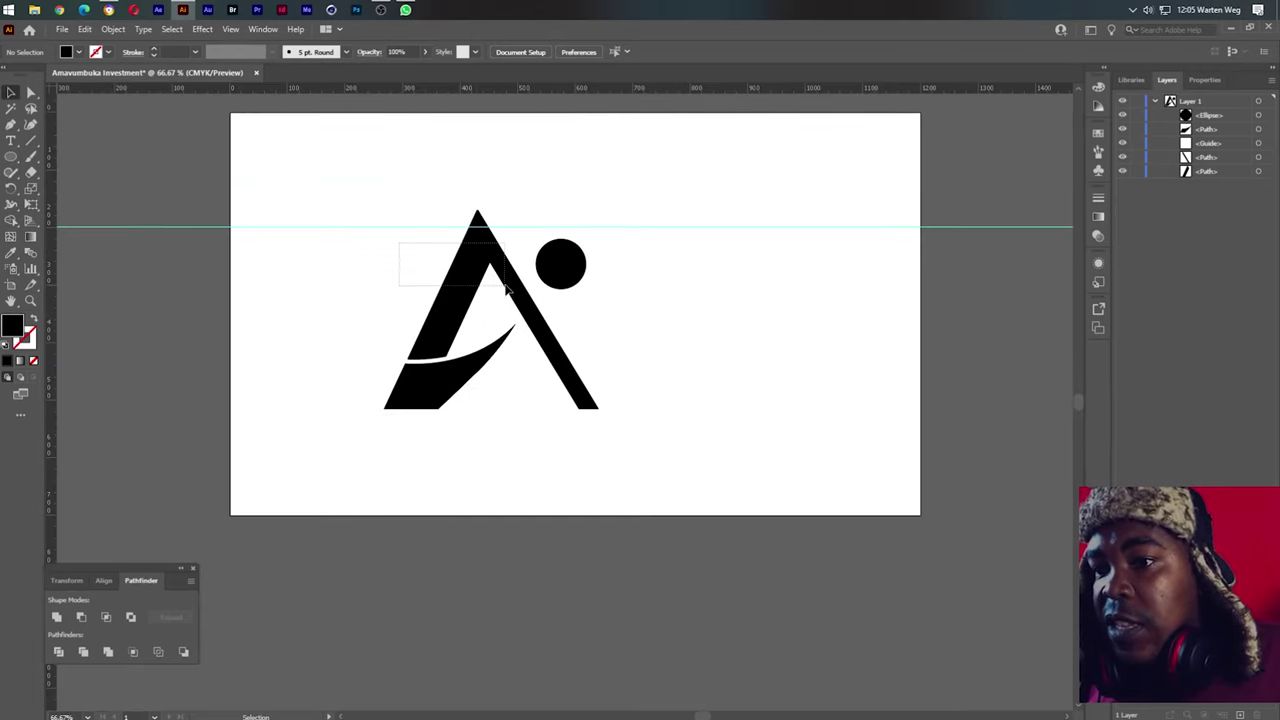
{"action": "left_click_drag", "start_coordinate": [505, 287], "coordinate": [489, 277]}
{"action": "left_click", "coordinate": [31, 93]}
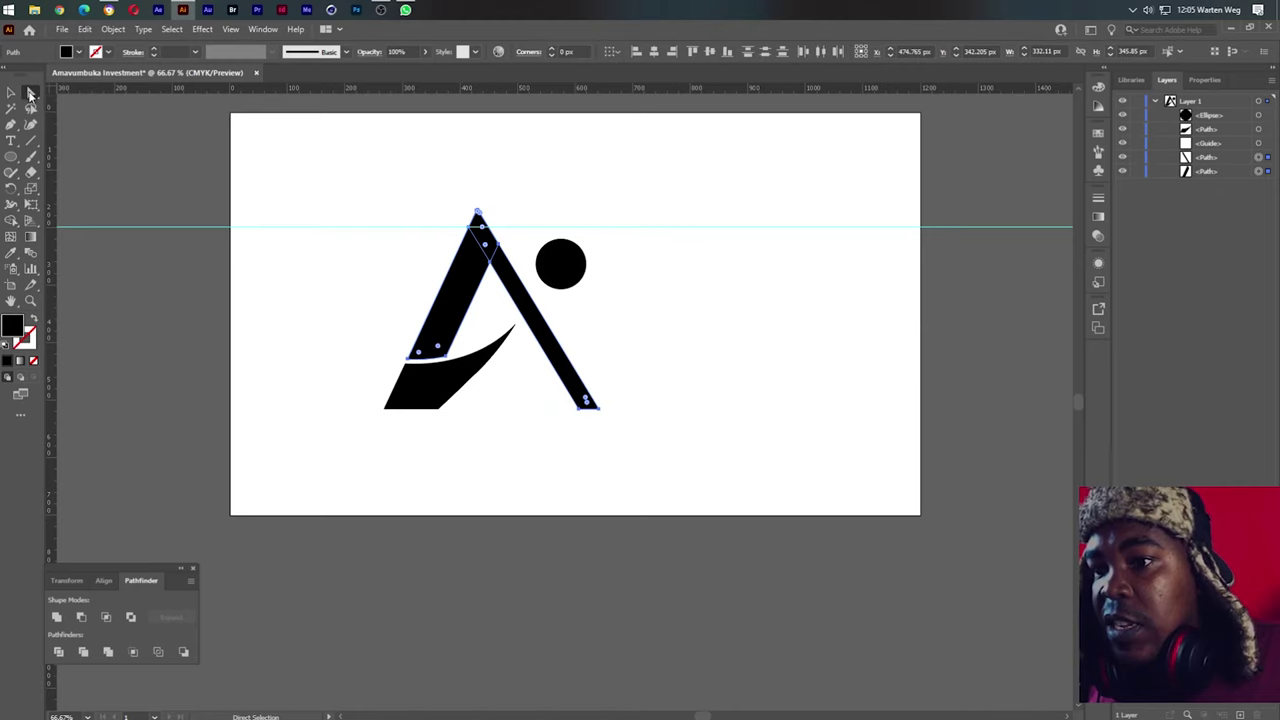
{"action": "scroll", "coordinate": [483, 237], "scroll_direction": "up", "scroll_amount": 2}
Merge the A's two strokes into a single shape
{"action": "scroll", "coordinate": [486, 237], "scroll_direction": "up", "scroll_amount": 2}
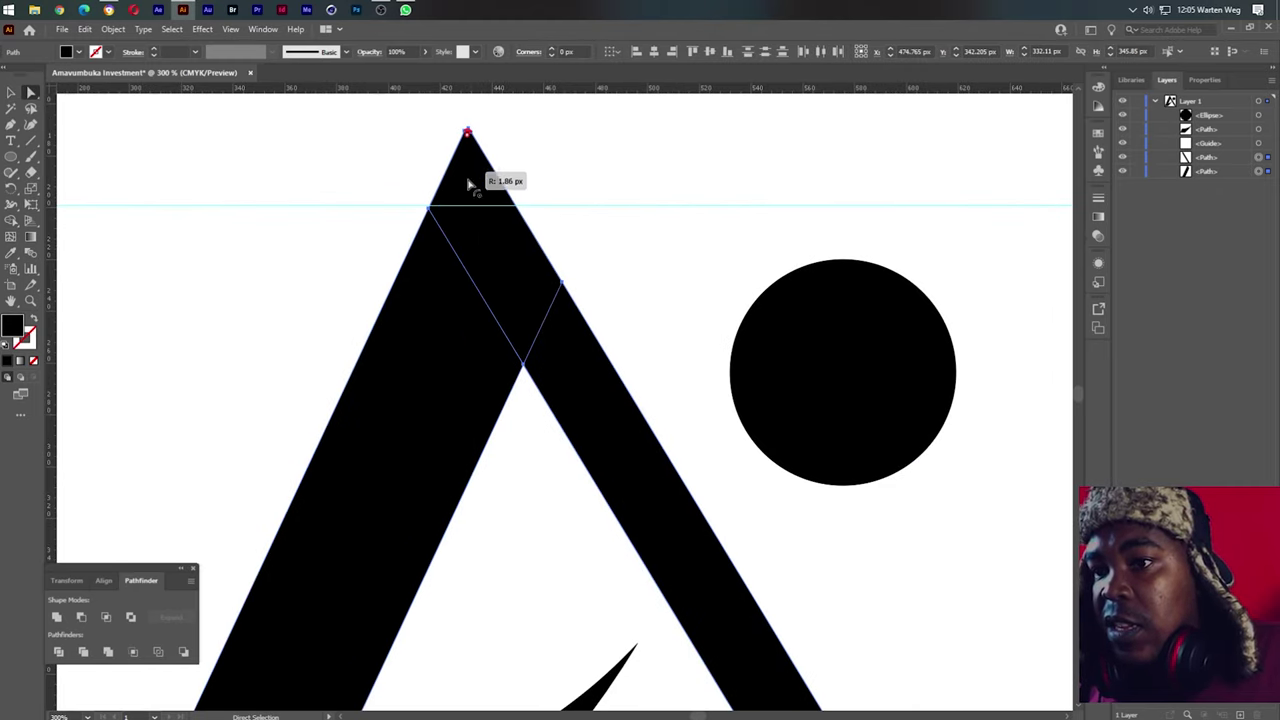
{"action": "key", "text": "v"}
{"action": "key", "text": "a"}
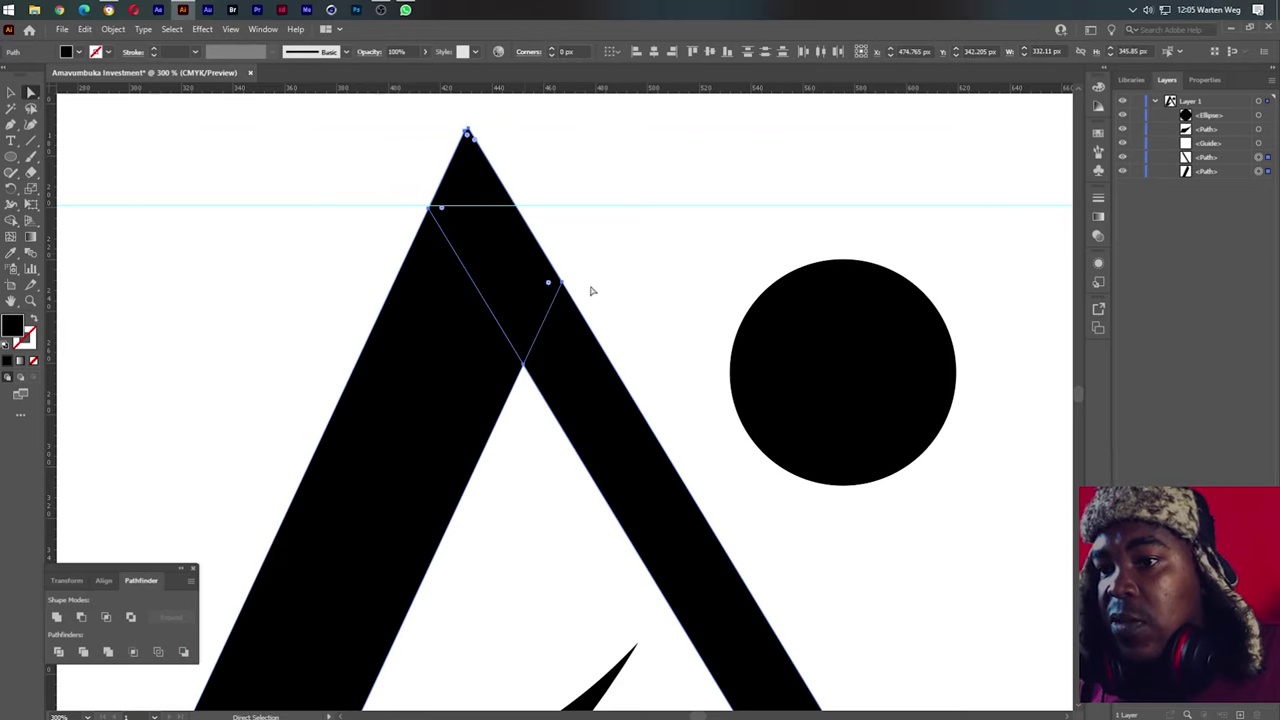
{"action": "scroll", "coordinate": [526, 378], "scroll_direction": "down", "scroll_amount": 3}
{"action": "scroll", "coordinate": [565, 365], "scroll_direction": "up", "scroll_amount": 2}
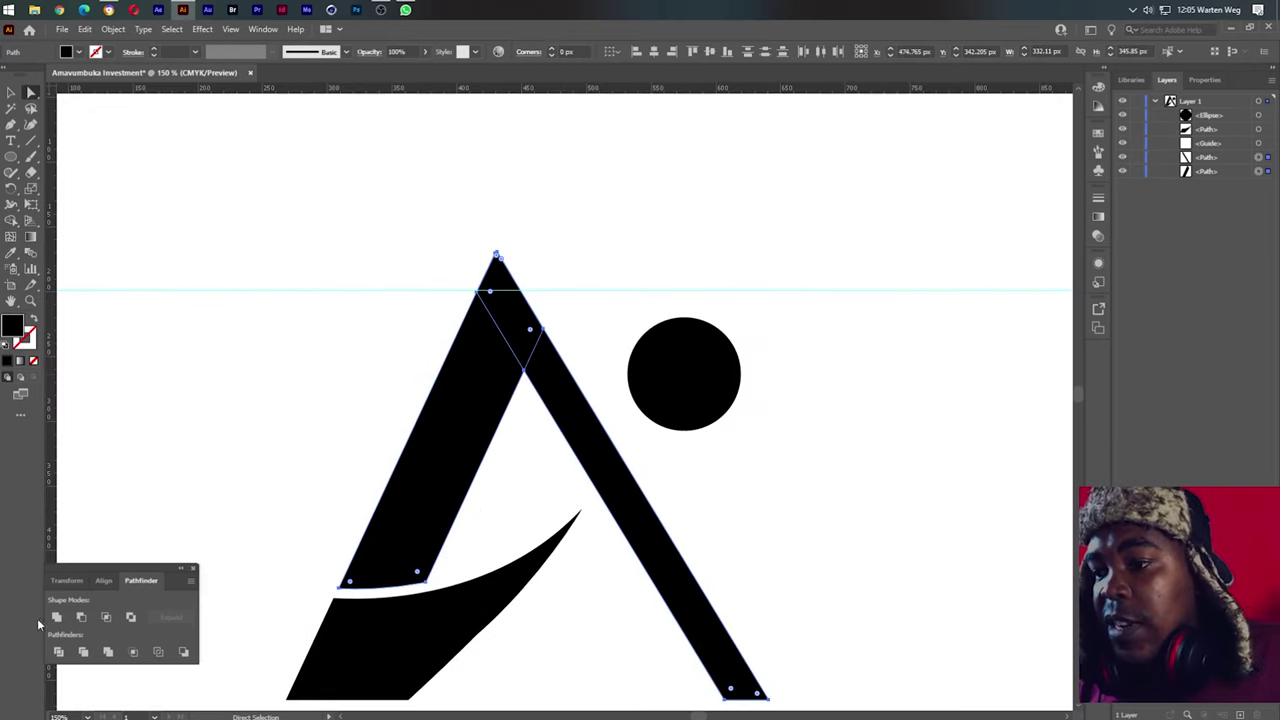
{"action": "left_click", "coordinate": [57, 617]}
{"action": "left_click", "coordinate": [434, 346]}
{"action": "left_click", "coordinate": [490, 317]}
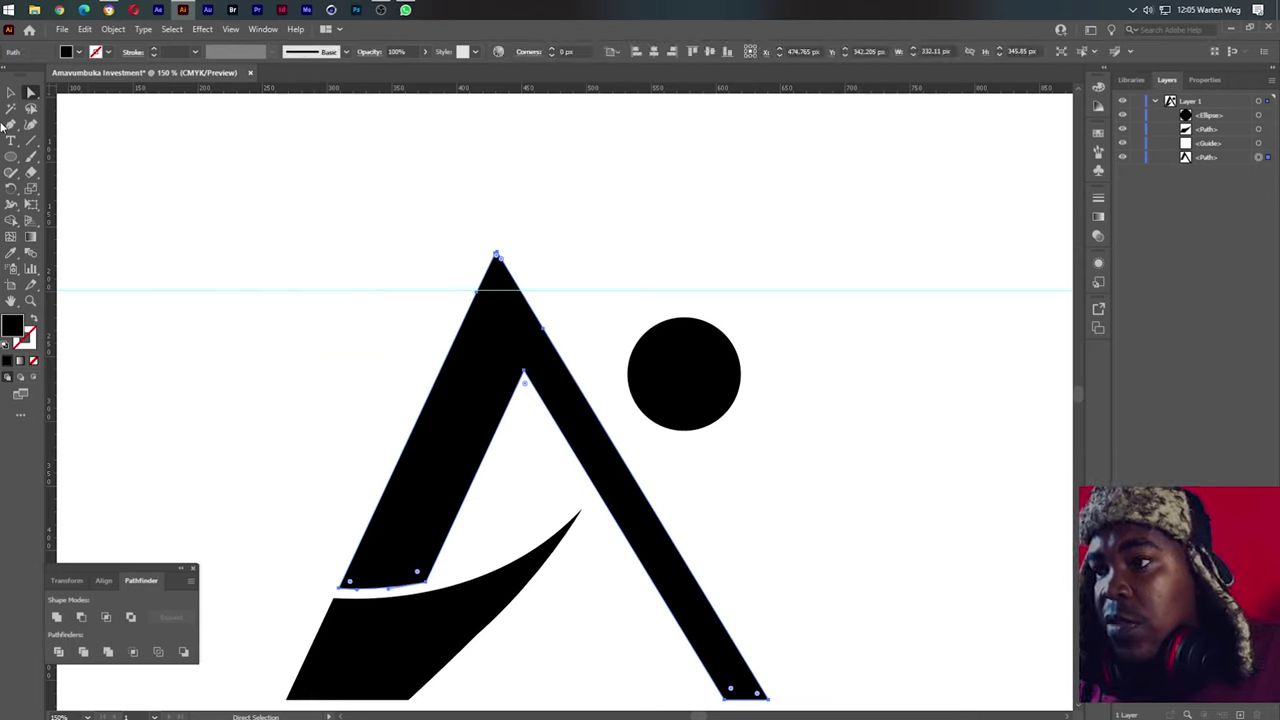
Delete the extra apex anchor and round the A's pointed apex with the live-corner widget
{"action": "left_click_drag", "start_coordinate": [12, 123], "coordinate": [52, 160]}
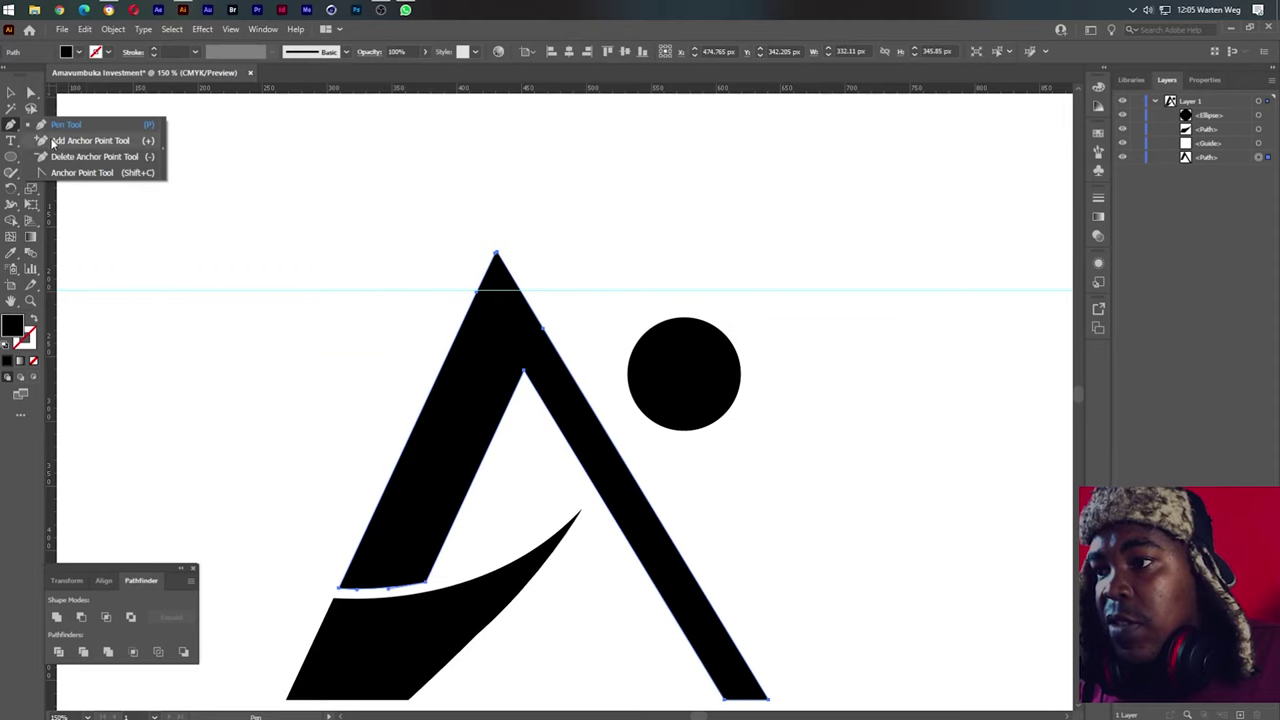
{"action": "scroll", "coordinate": [482, 257], "scroll_direction": "up", "scroll_amount": 6}
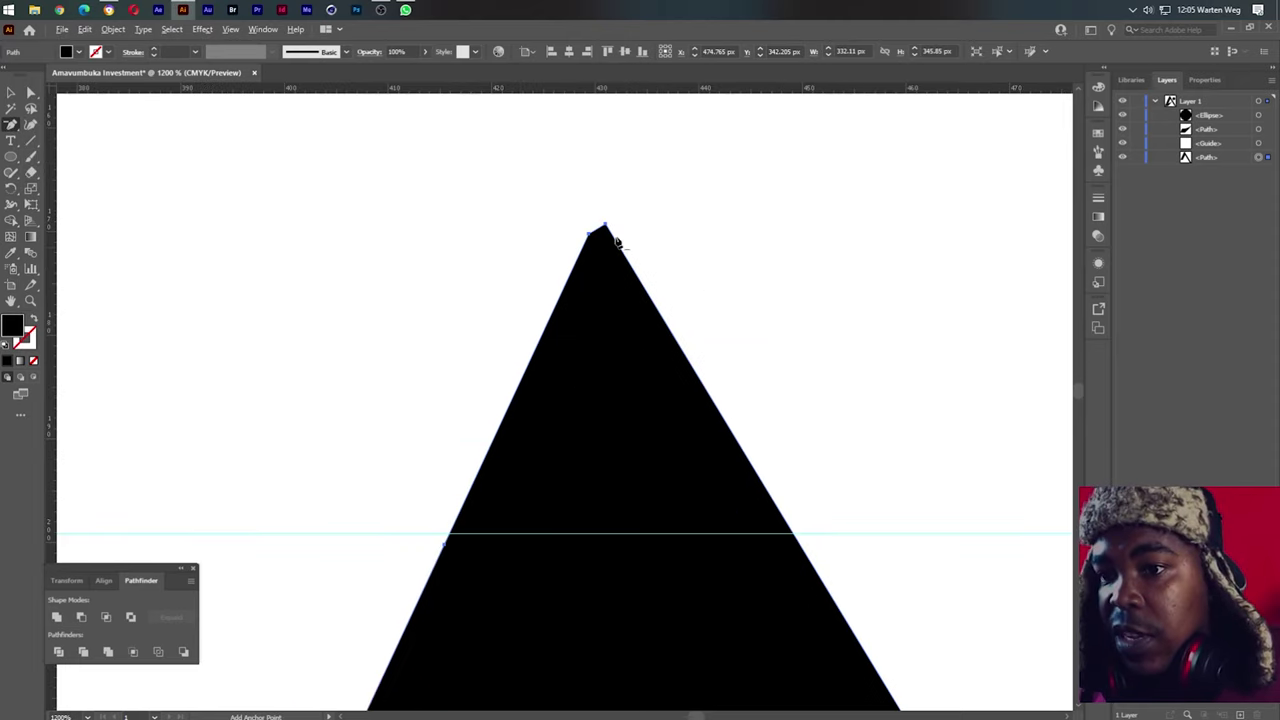
{"action": "left_click", "coordinate": [589, 235]}
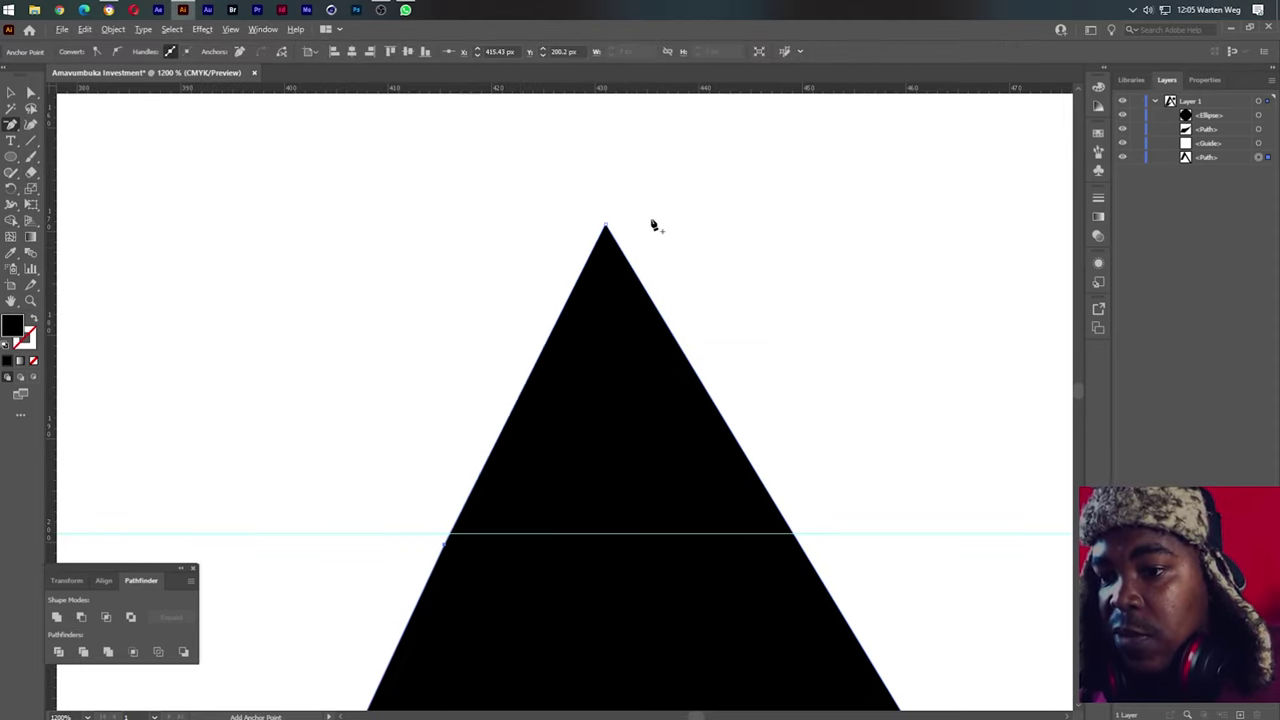
{"action": "scroll", "coordinate": [652, 225], "scroll_direction": "down", "scroll_amount": 7}
{"action": "scroll", "coordinate": [652, 225], "scroll_direction": "up", "scroll_amount": 2}
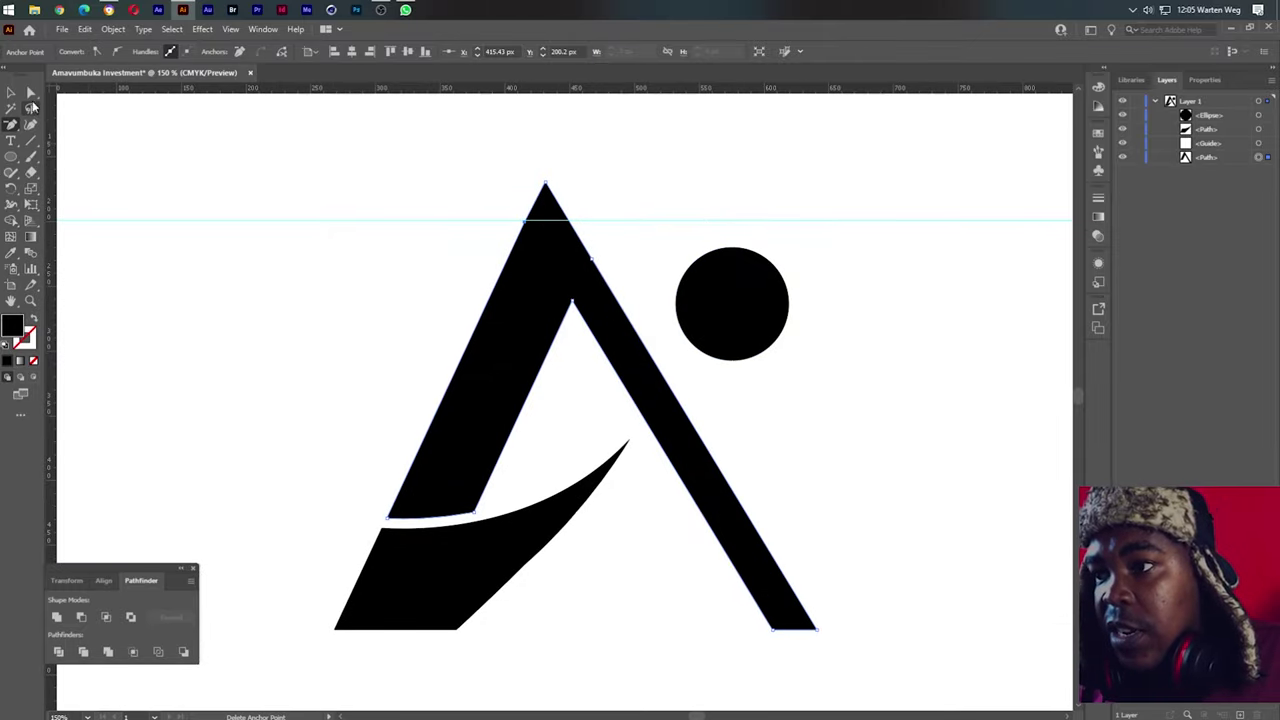
{"action": "left_click", "coordinate": [31, 92]}
{"action": "left_click", "coordinate": [557, 245]}
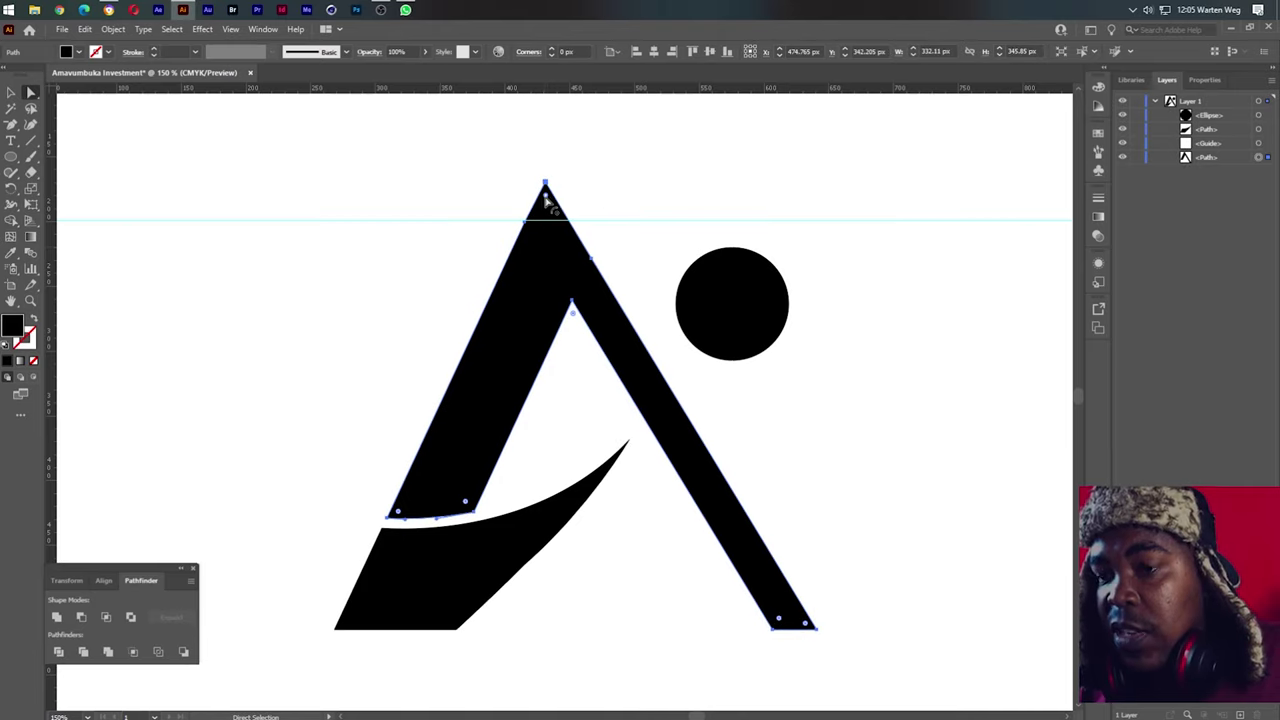
{"action": "left_click_drag", "start_coordinate": [546, 202], "coordinate": [553, 358]}
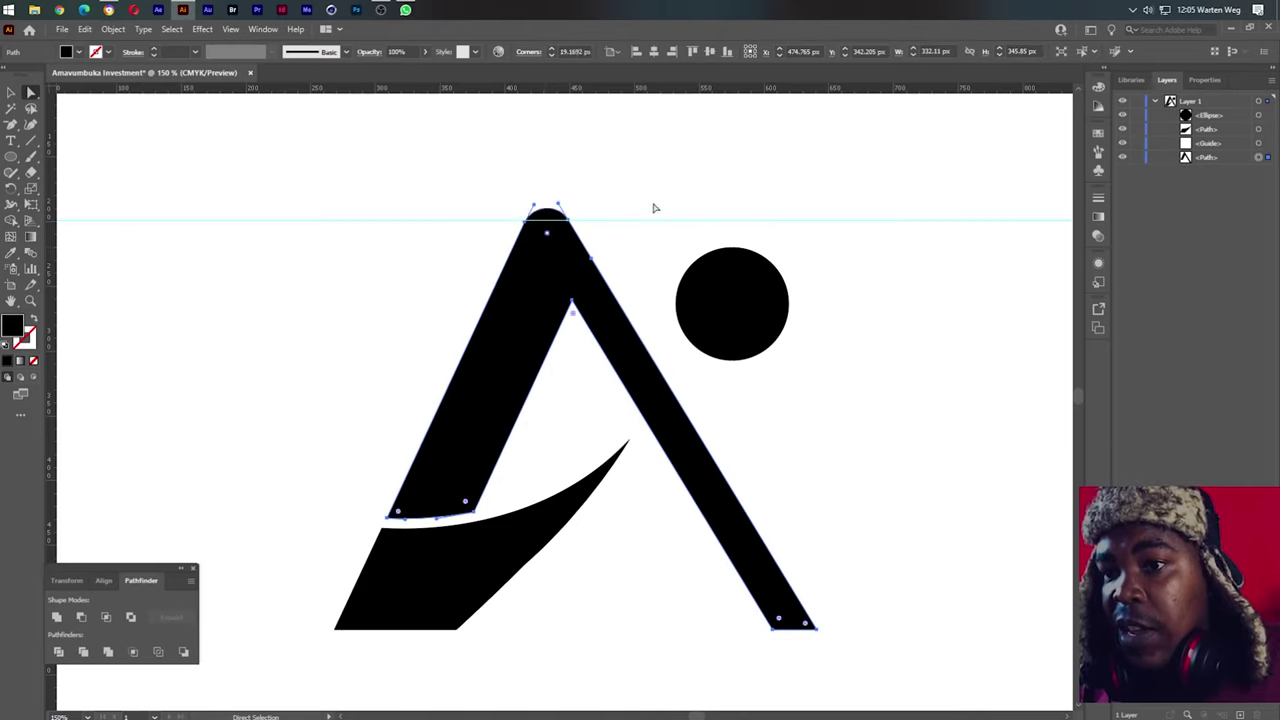
{"action": "left_click", "coordinate": [655, 170]}
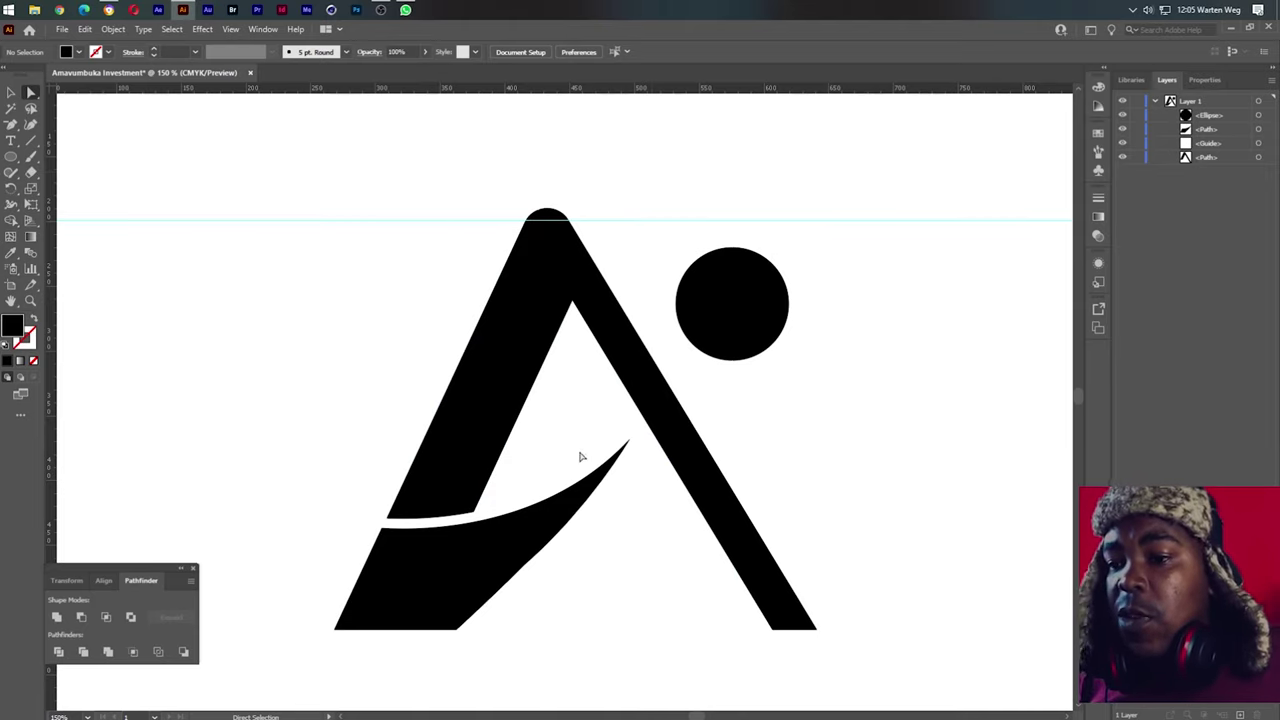
Round the swoosh's sharp bottom-right corner into a smooth curve
{"action": "left_click", "coordinate": [452, 598]}
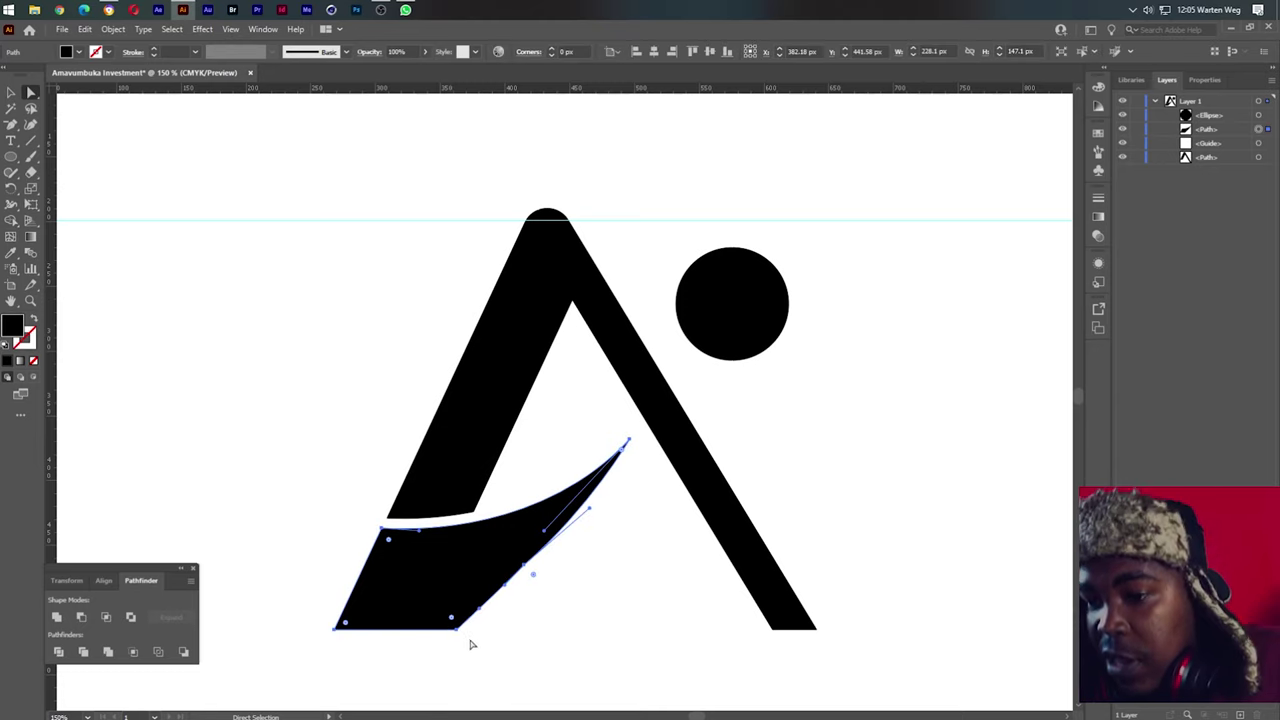
{"action": "left_click_drag", "start_coordinate": [454, 624], "coordinate": [319, 436]}
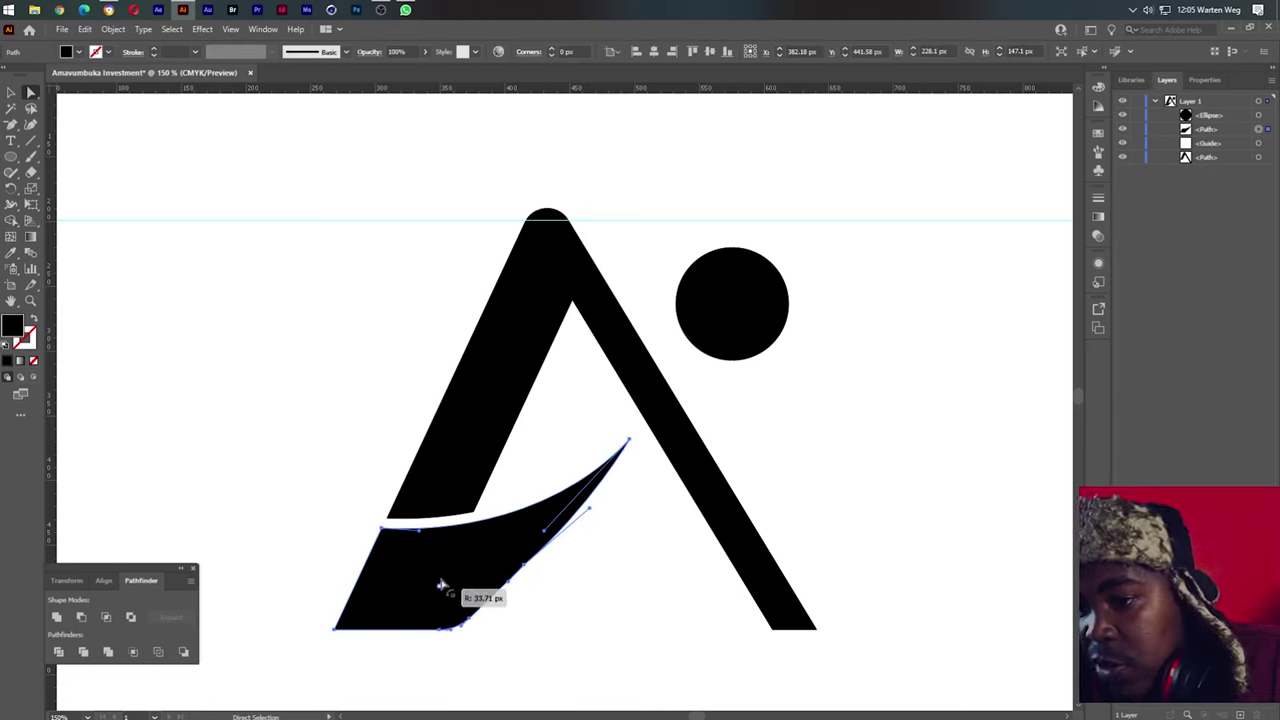
{"action": "left_click", "coordinate": [305, 500]}
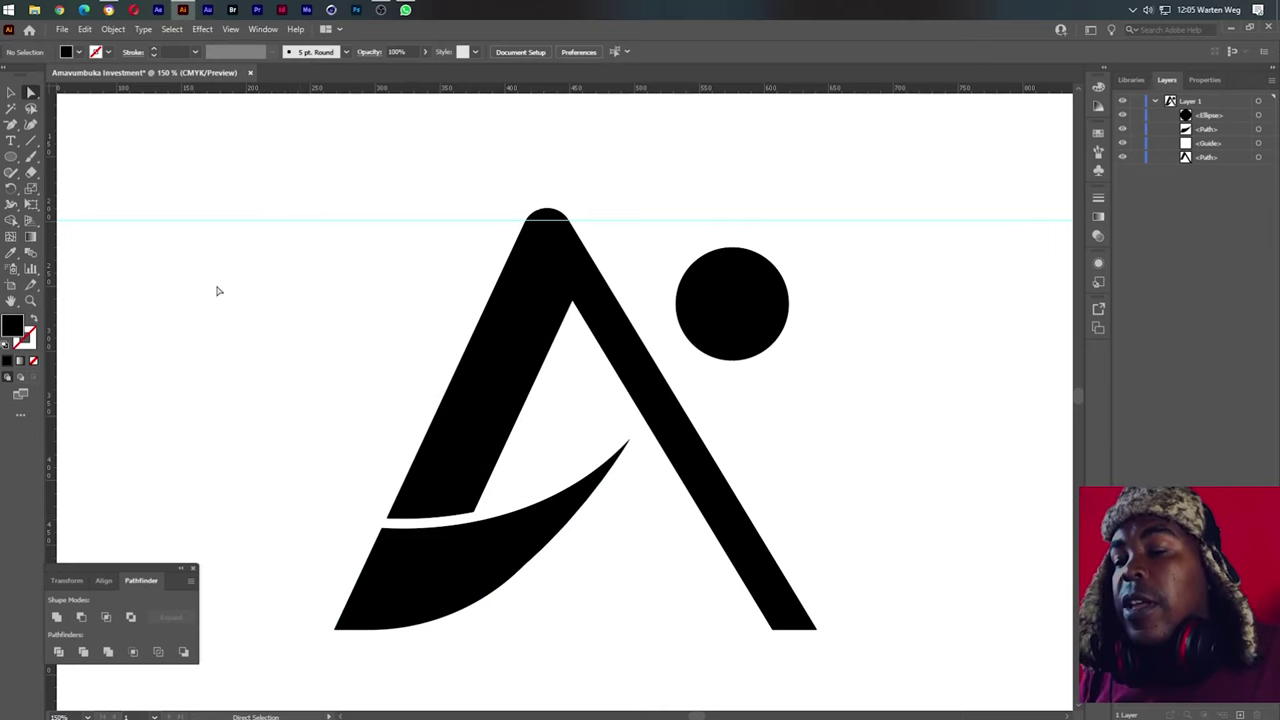
Copy a colour palette image from the browser
{"action": "left_click", "coordinate": [109, 10]}
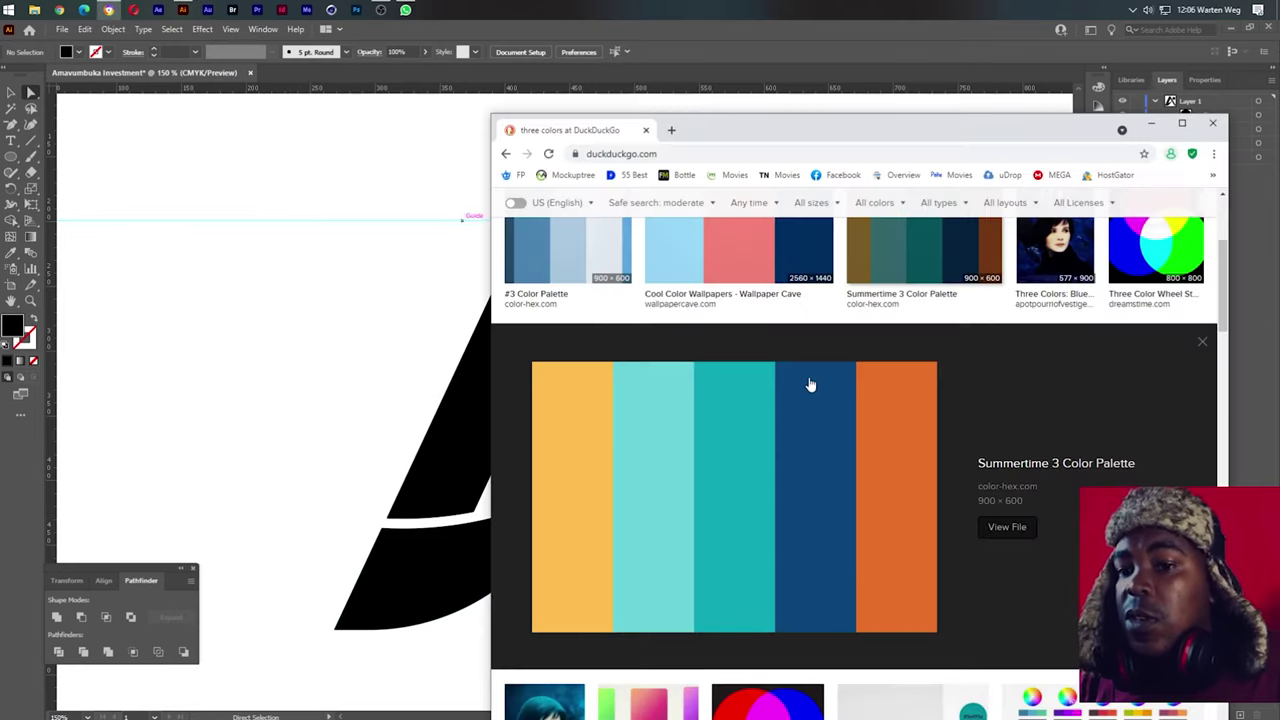
{"action": "right_click", "coordinate": [736, 438]}
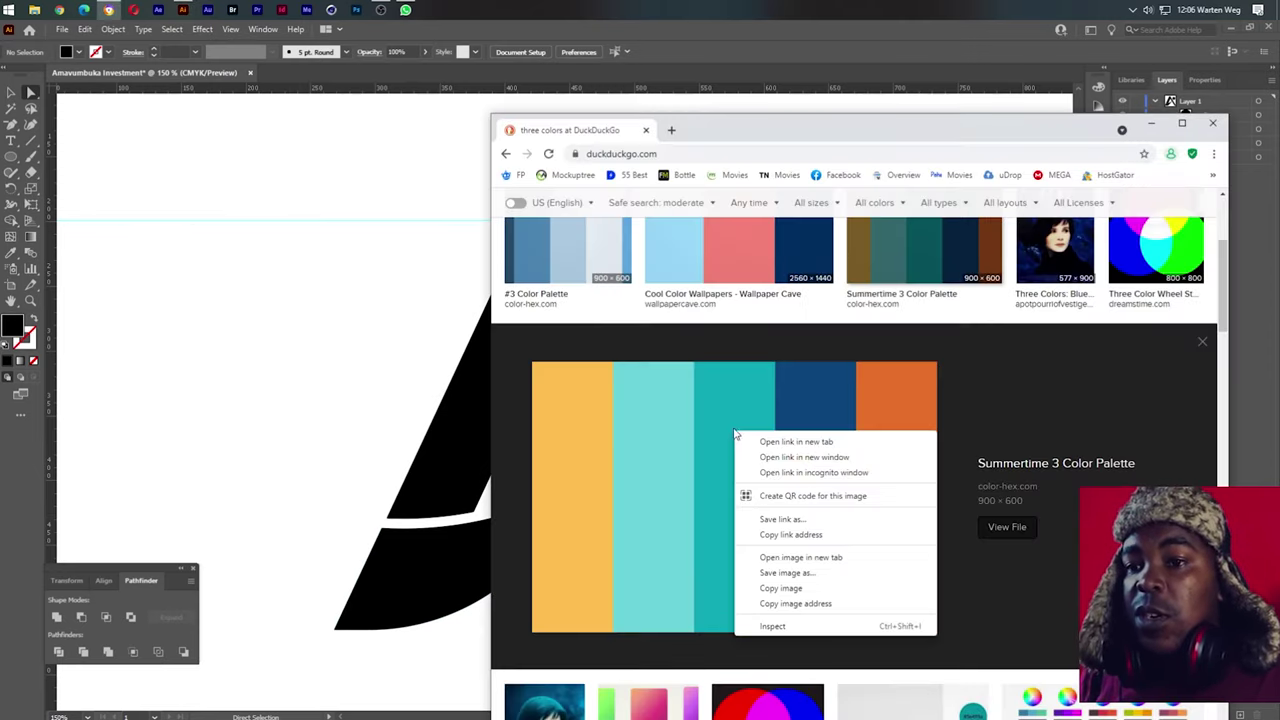
{"action": "left_click", "coordinate": [810, 594]}
{"action": "left_click", "coordinate": [368, 258]}
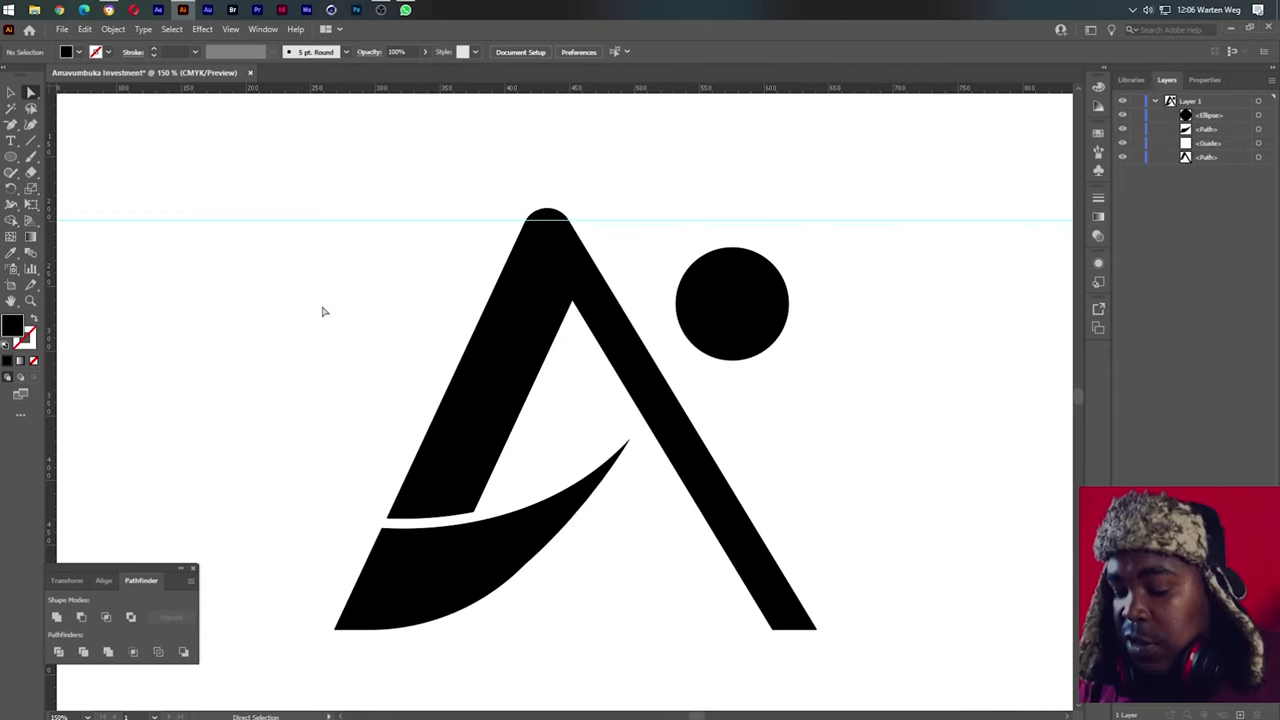
Paste the palette image and narrow it beside the logo
{"action": "key", "text": "ctrl+v"}
{"action": "scroll", "coordinate": [531, 418], "scroll_direction": "down", "scroll_amount": 5}
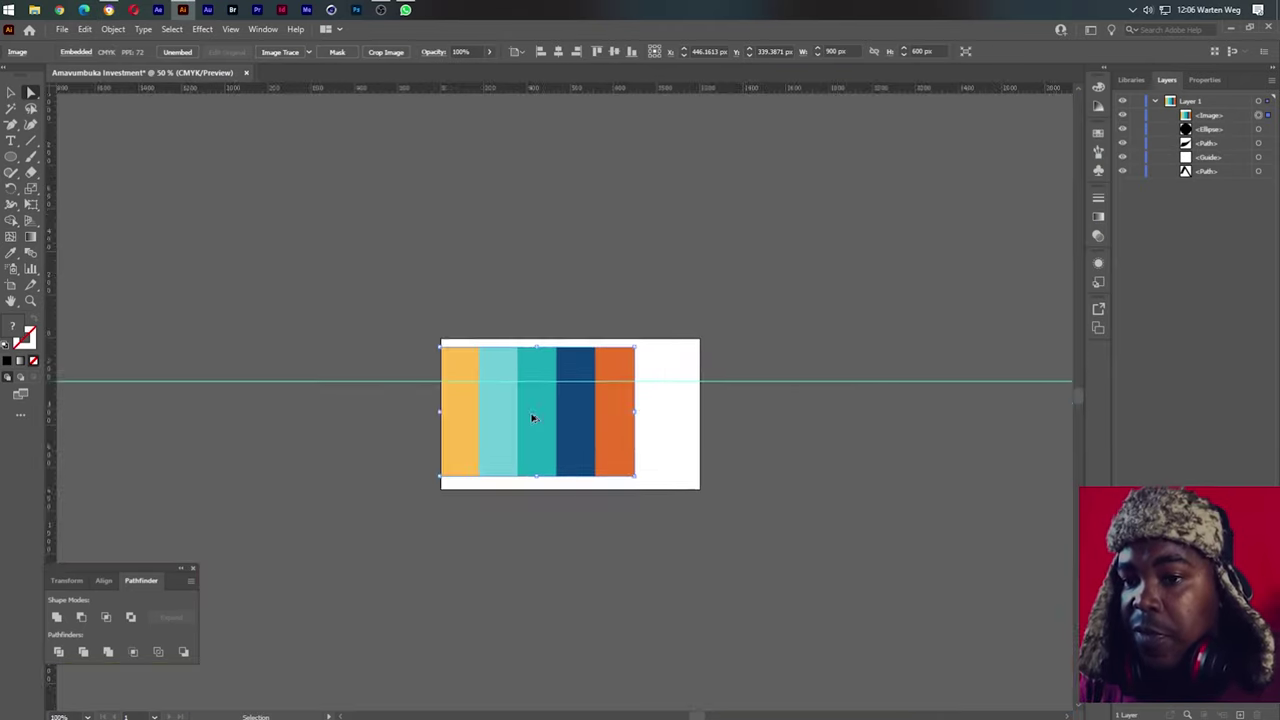
{"action": "scroll", "coordinate": [531, 418], "scroll_direction": "down", "scroll_amount": 2}
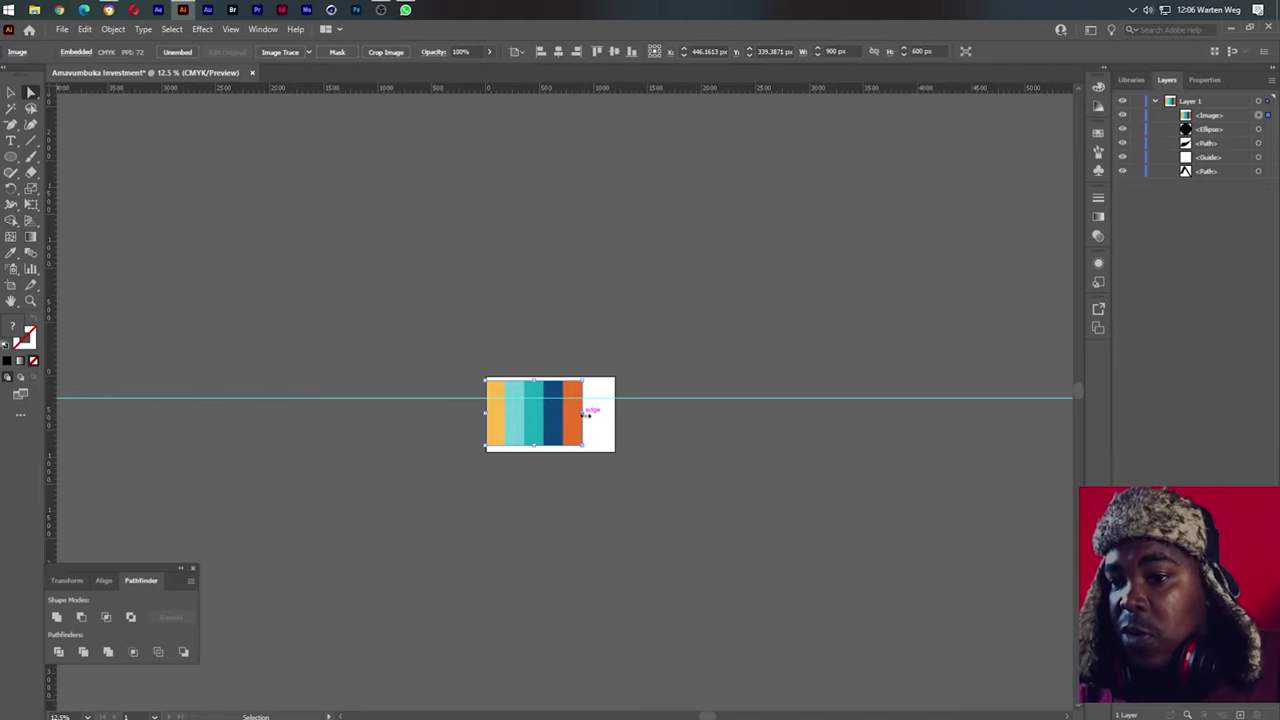
{"action": "left_click_drag", "start_coordinate": [585, 414], "coordinate": [509, 425]}
{"action": "scroll", "coordinate": [534, 447], "scroll_direction": "up", "scroll_amount": 6}
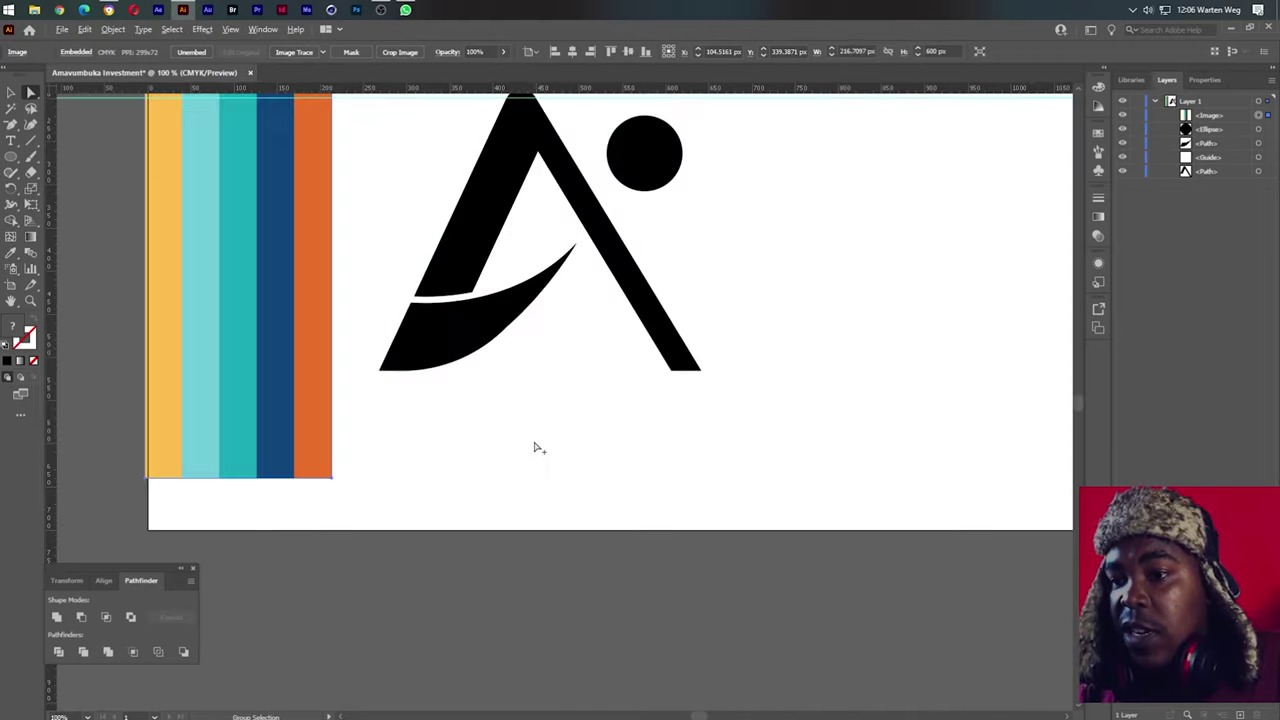
{"action": "left_click_drag", "start_coordinate": [443, 251], "coordinate": [486, 443]}
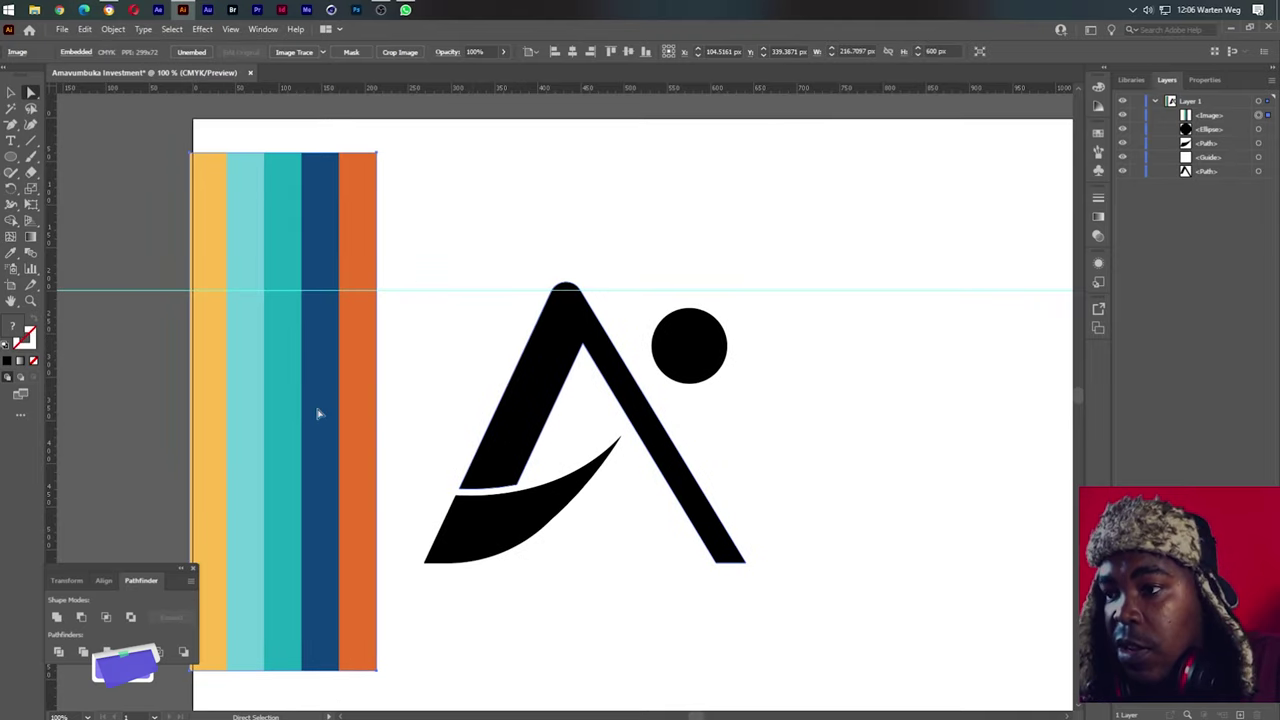
Eyedrop the palette stripes: navy onto the A, teal onto the swoosh, light teal onto the dot
{"action": "left_click", "coordinate": [531, 401]}
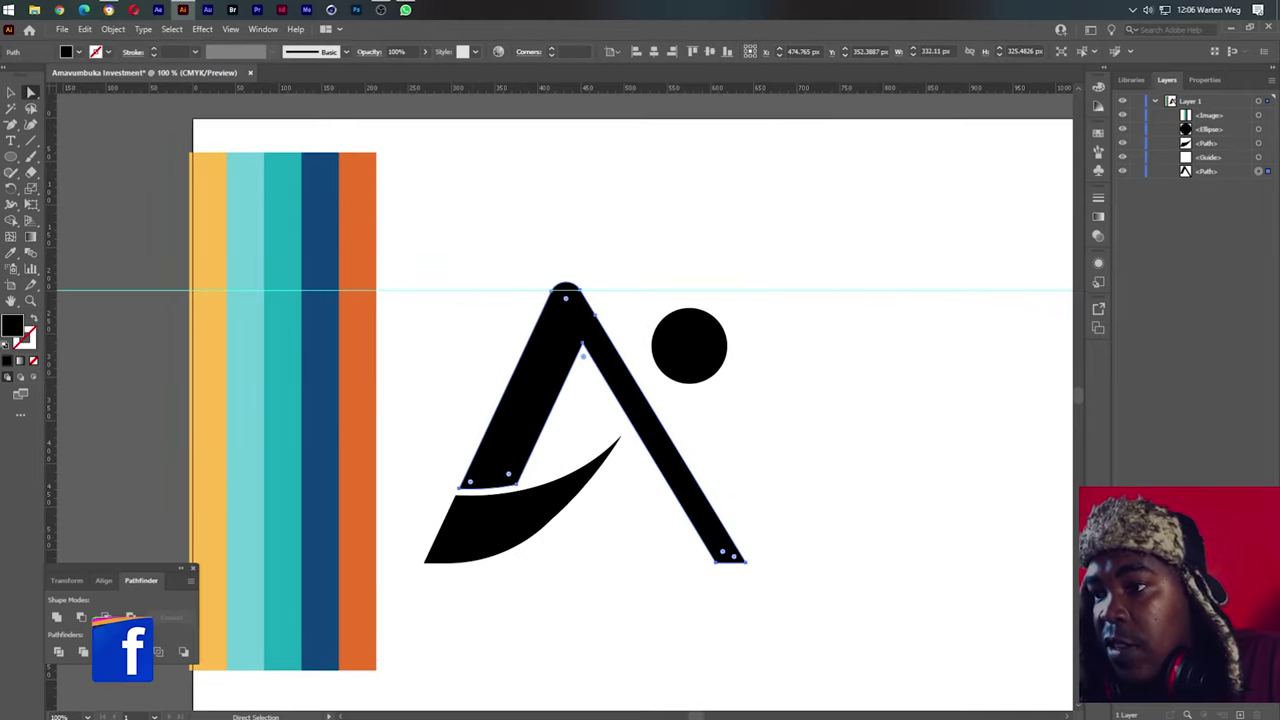
{"action": "left_click", "coordinate": [12, 253]}
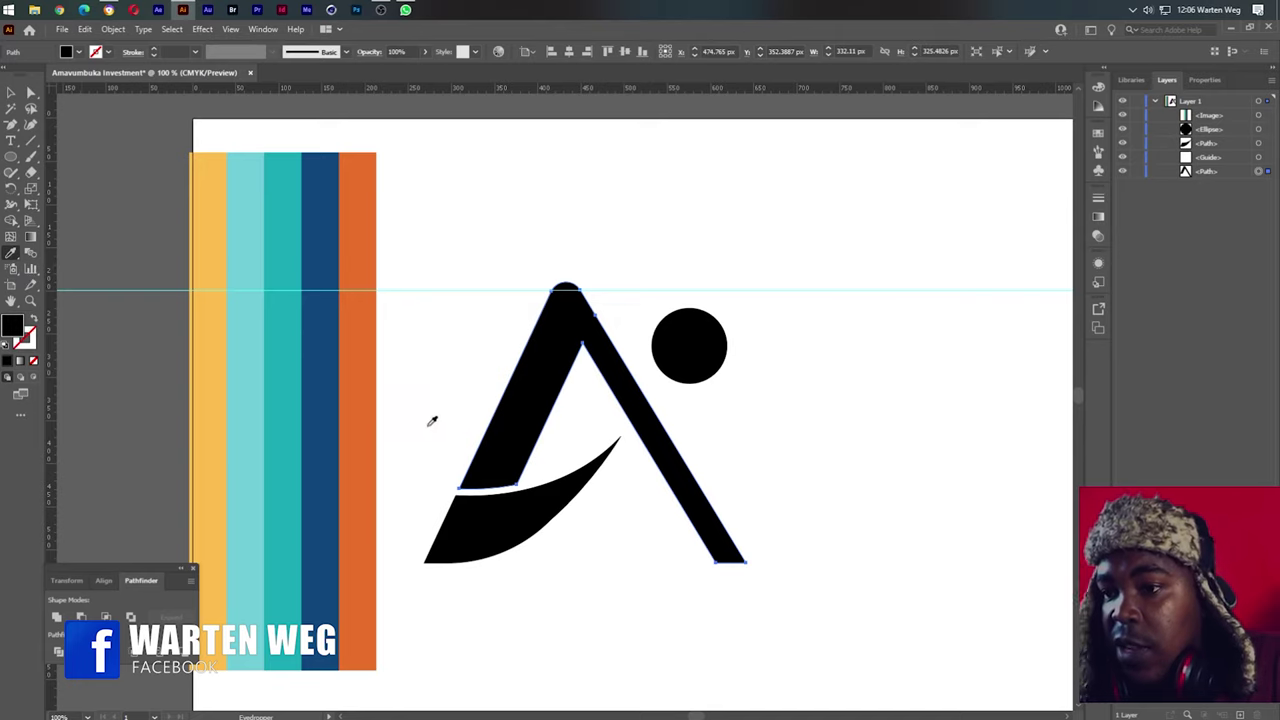
{"action": "left_click", "coordinate": [330, 427]}
{"action": "left_click", "coordinate": [515, 505], "text": "ctrl"}
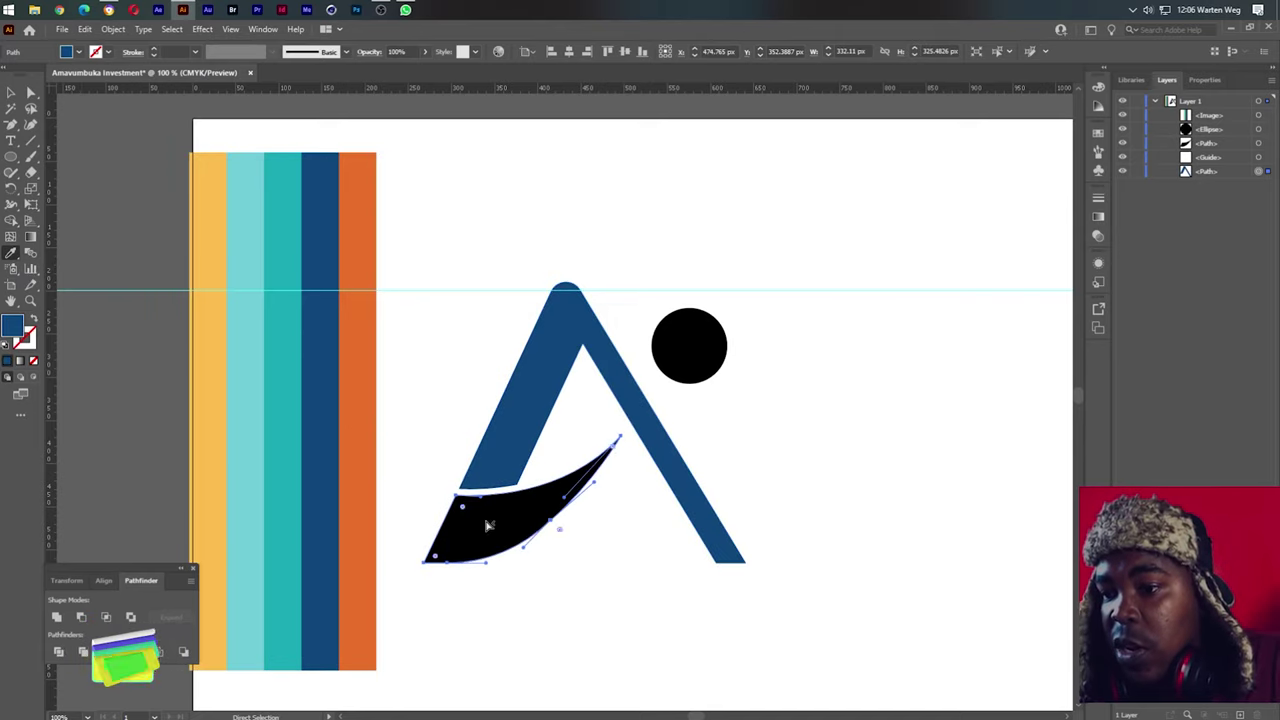
{"action": "left_click", "coordinate": [288, 516]}
{"action": "left_click", "coordinate": [700, 346], "text": "ctrl"}
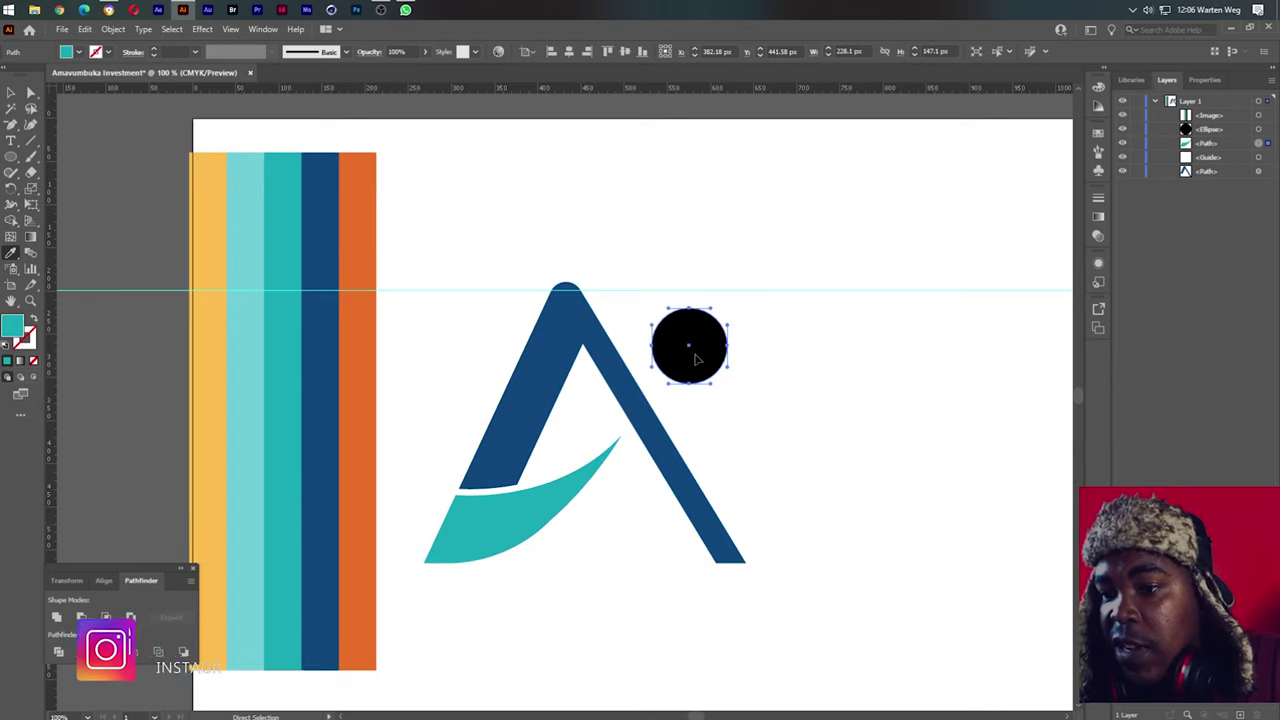
{"action": "left_click", "coordinate": [358, 438]}
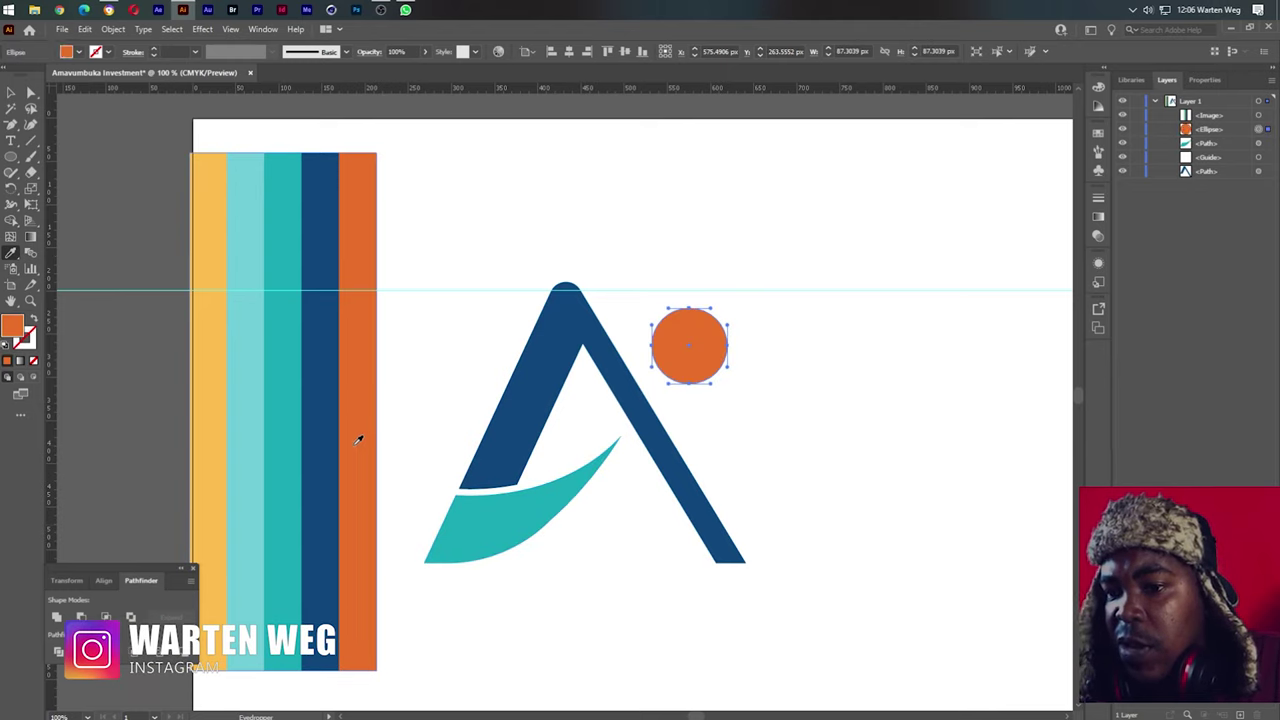
{"action": "left_click", "coordinate": [258, 443]}
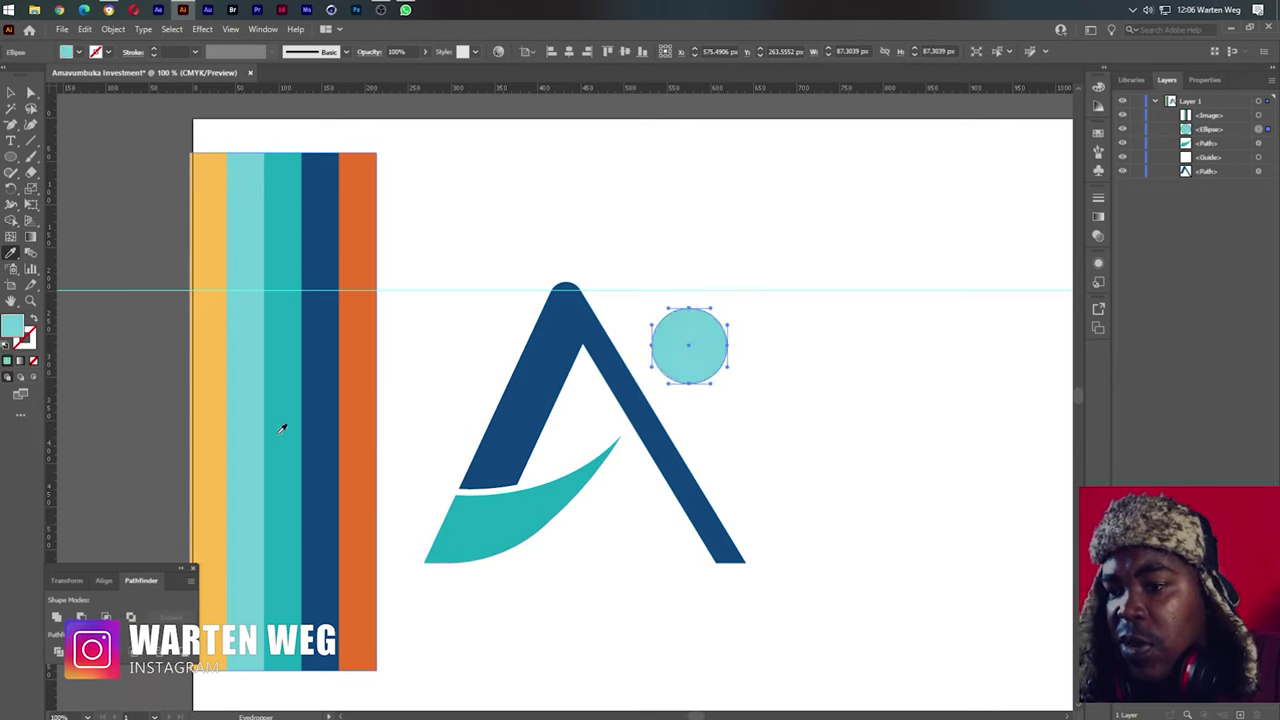
Delete the palette image and move the whole logo left
{"action": "left_click", "coordinate": [11, 91]}
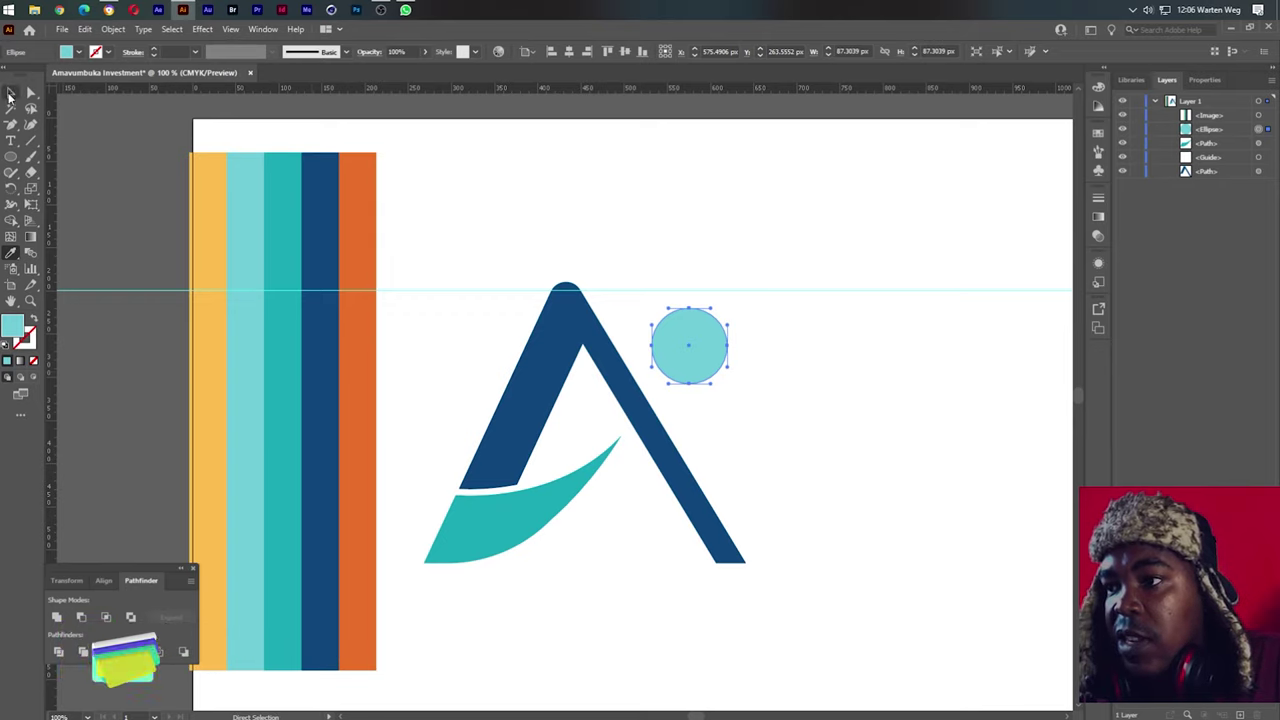
{"action": "left_click", "coordinate": [428, 193]}
{"action": "left_click", "coordinate": [317, 220]}
{"action": "key", "text": "Delete"}
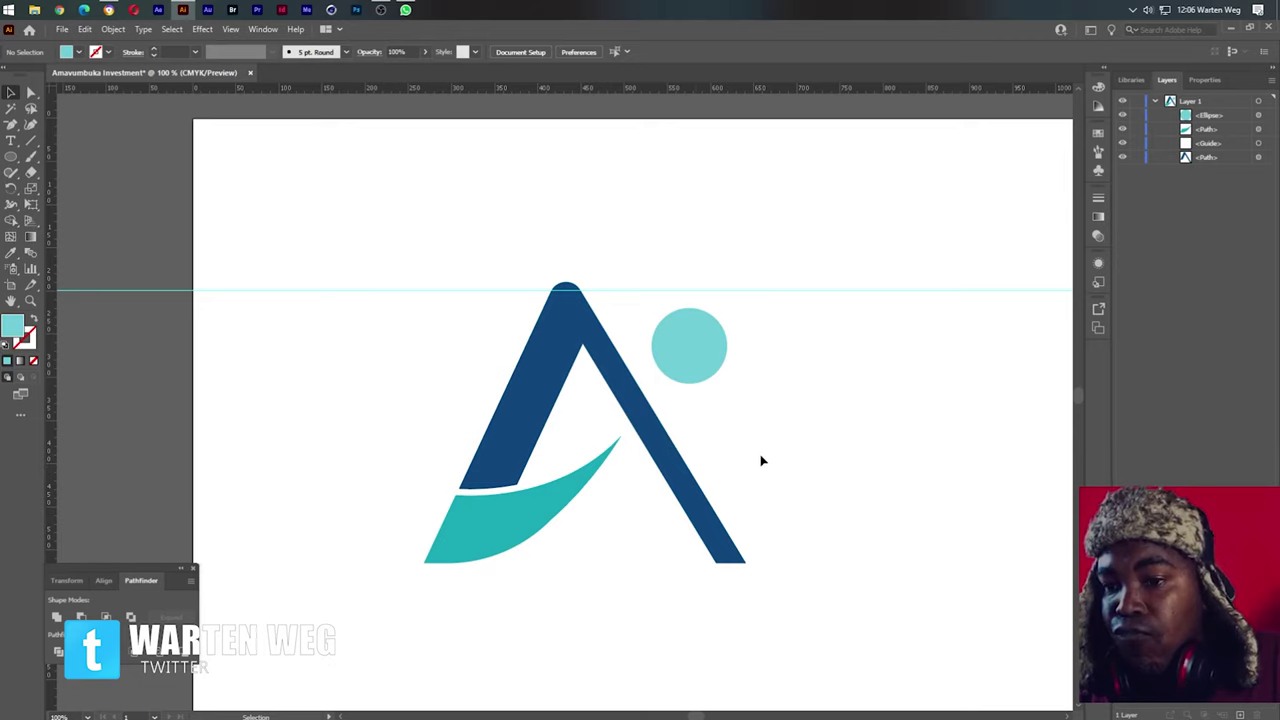
{"action": "left_click_drag", "start_coordinate": [806, 324], "coordinate": [487, 539]}
{"action": "left_click_drag", "start_coordinate": [529, 422], "coordinate": [297, 440]}
Pull a horizontal guide from the top ruler to the logo's base
{"action": "left_click", "coordinate": [704, 486]}
{"action": "scroll", "coordinate": [704, 486], "scroll_direction": "down", "scroll_amount": 4}
{"action": "scroll", "coordinate": [697, 491], "scroll_direction": "up", "scroll_amount": 3}
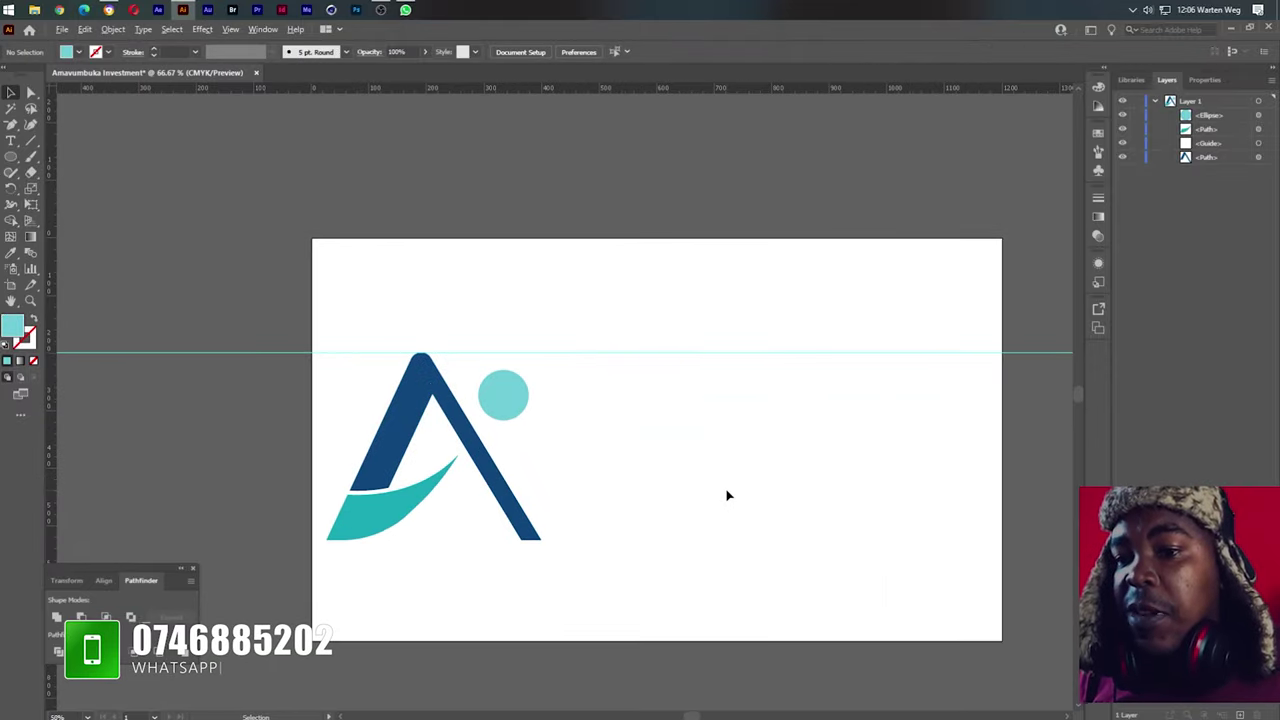
{"action": "left_click_drag", "start_coordinate": [645, 97], "coordinate": [698, 547]}
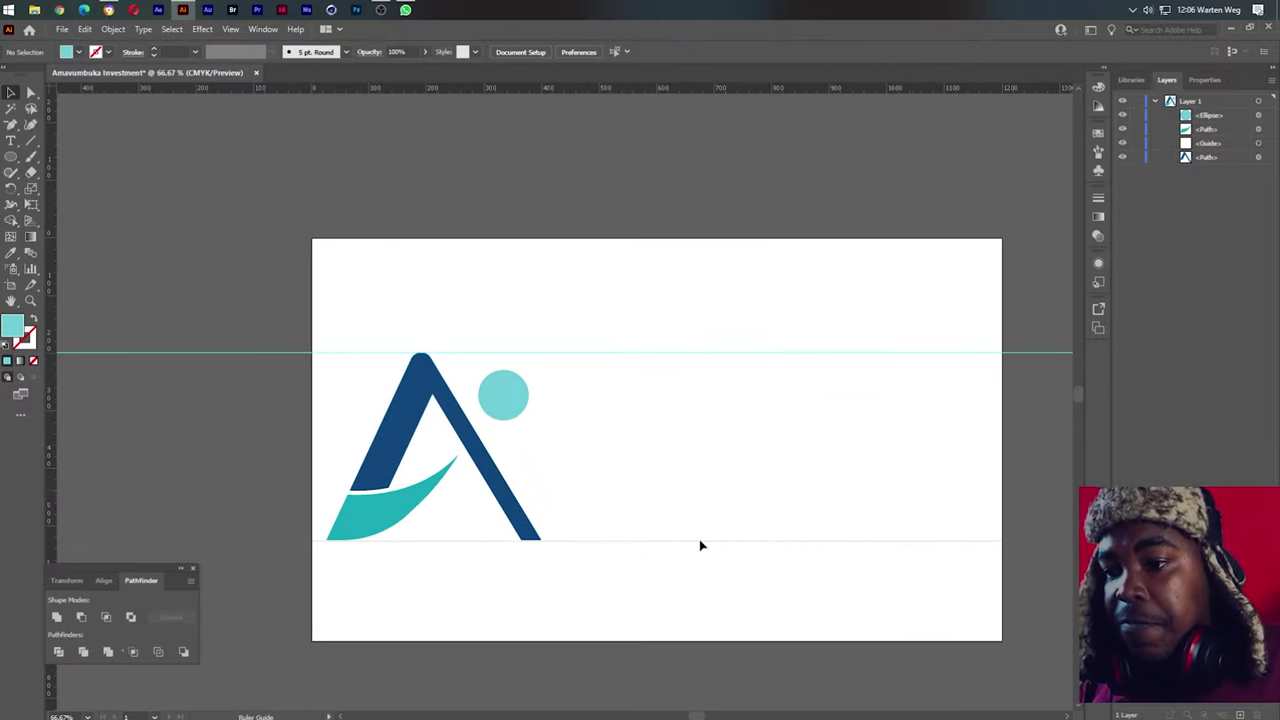
{"action": "left_click_drag", "start_coordinate": [698, 547], "coordinate": [699, 541]}
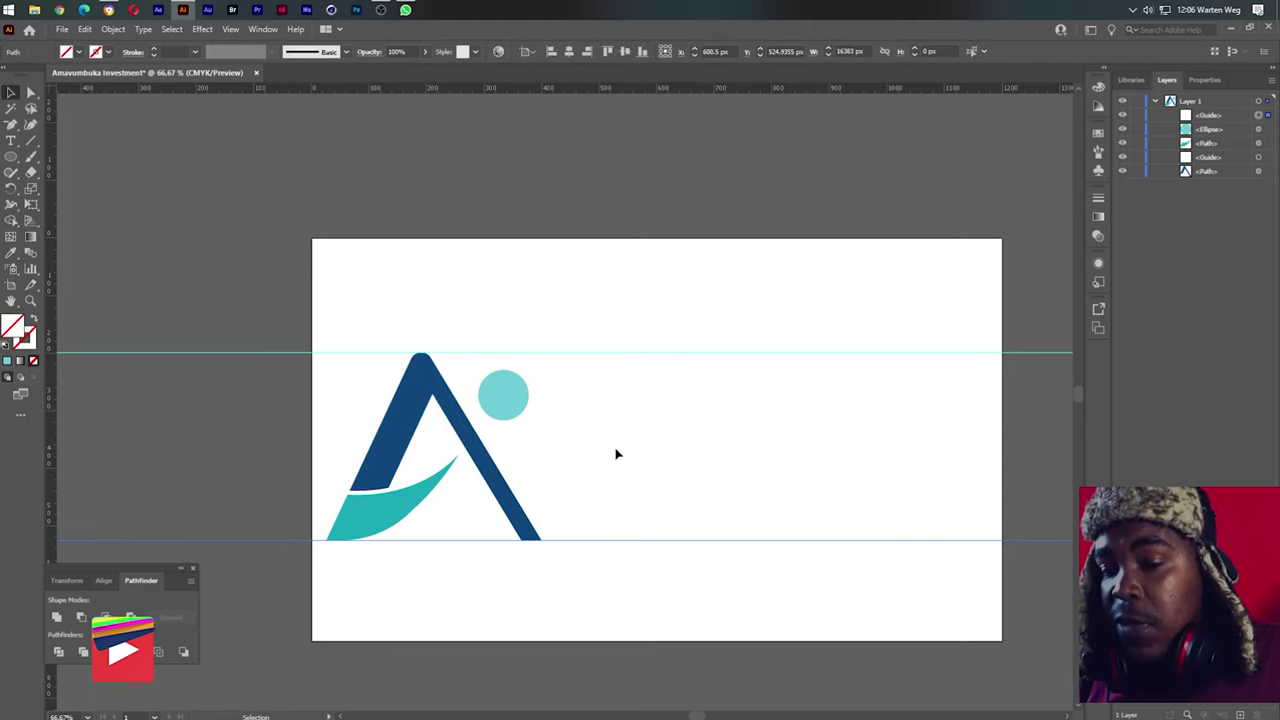
Type 'Amavumbuka' as a text object to the right of the logo
{"action": "key", "text": "i"}
{"action": "key", "text": "t"}
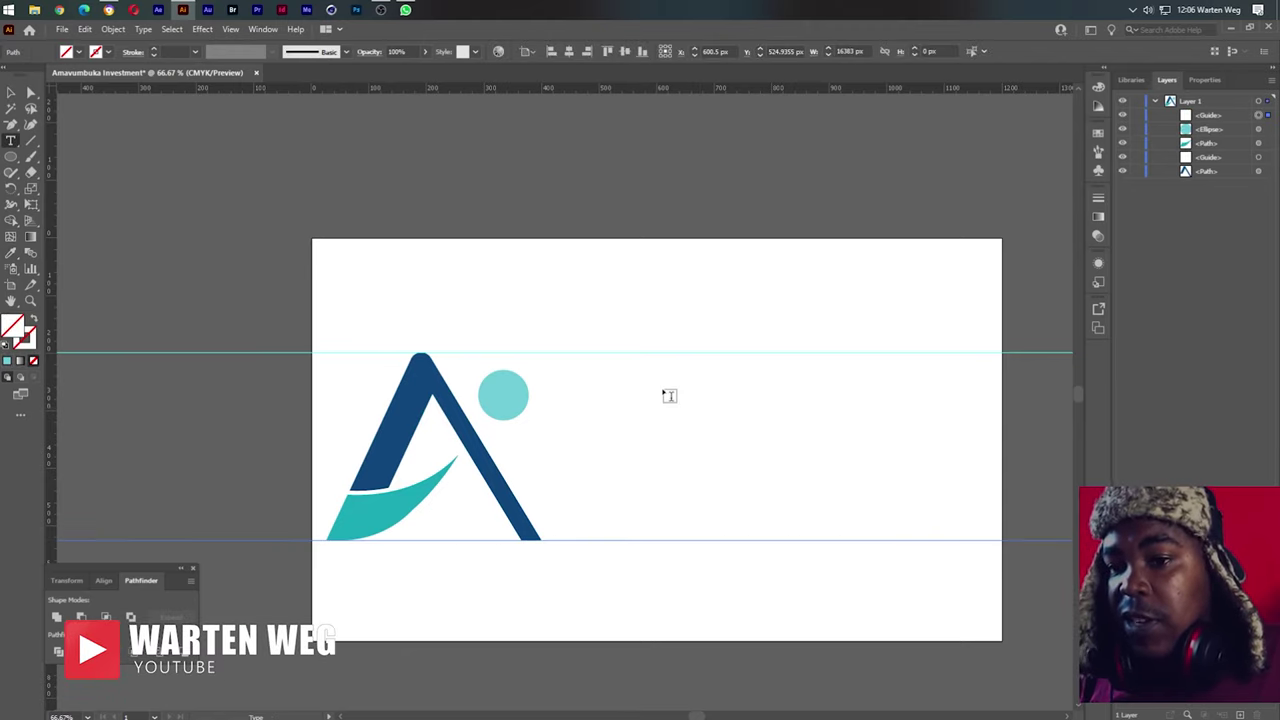
{"action": "left_click", "coordinate": [612, 402]}
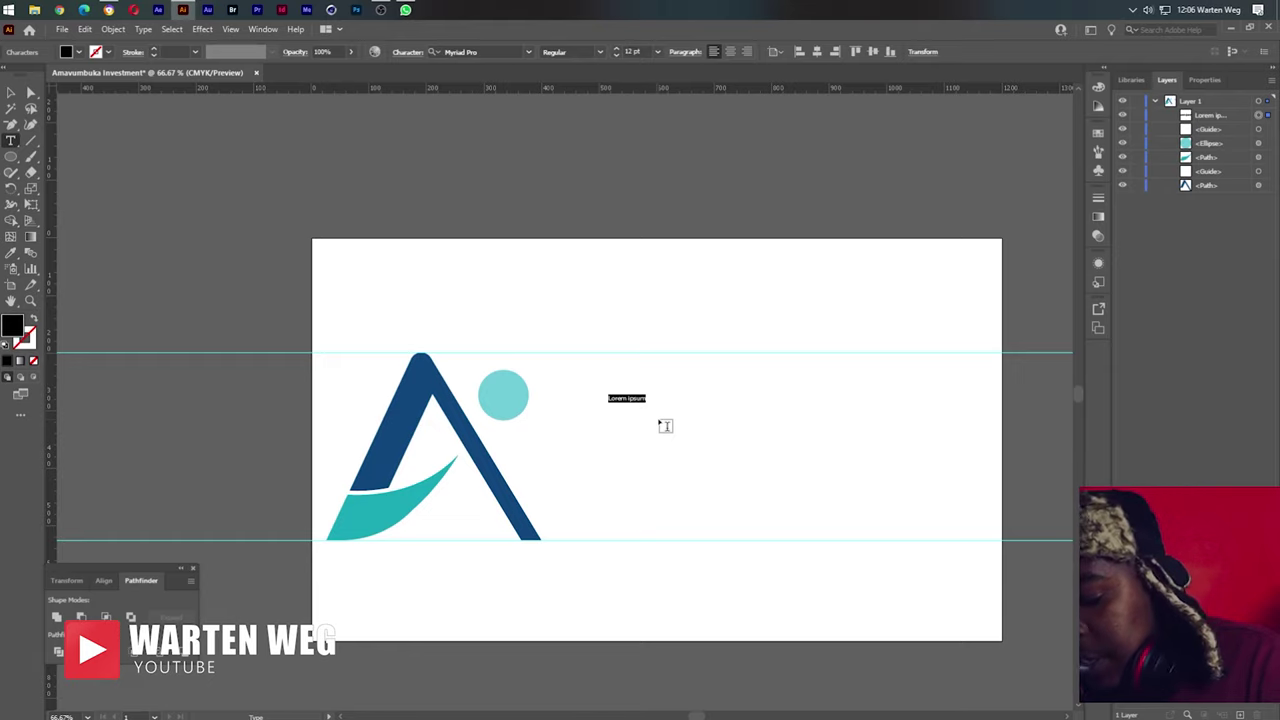
{"action": "type", "text": "Amavumbuka"}
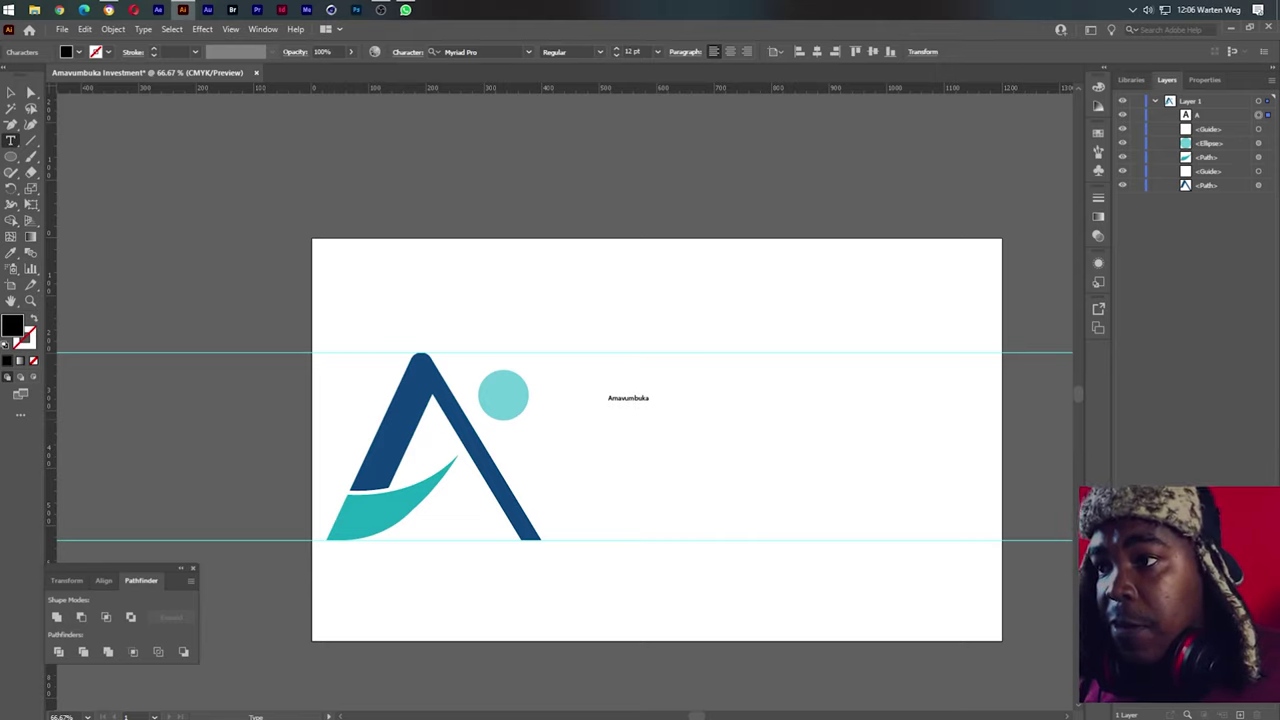
{"action": "left_click", "coordinate": [13, 92]}
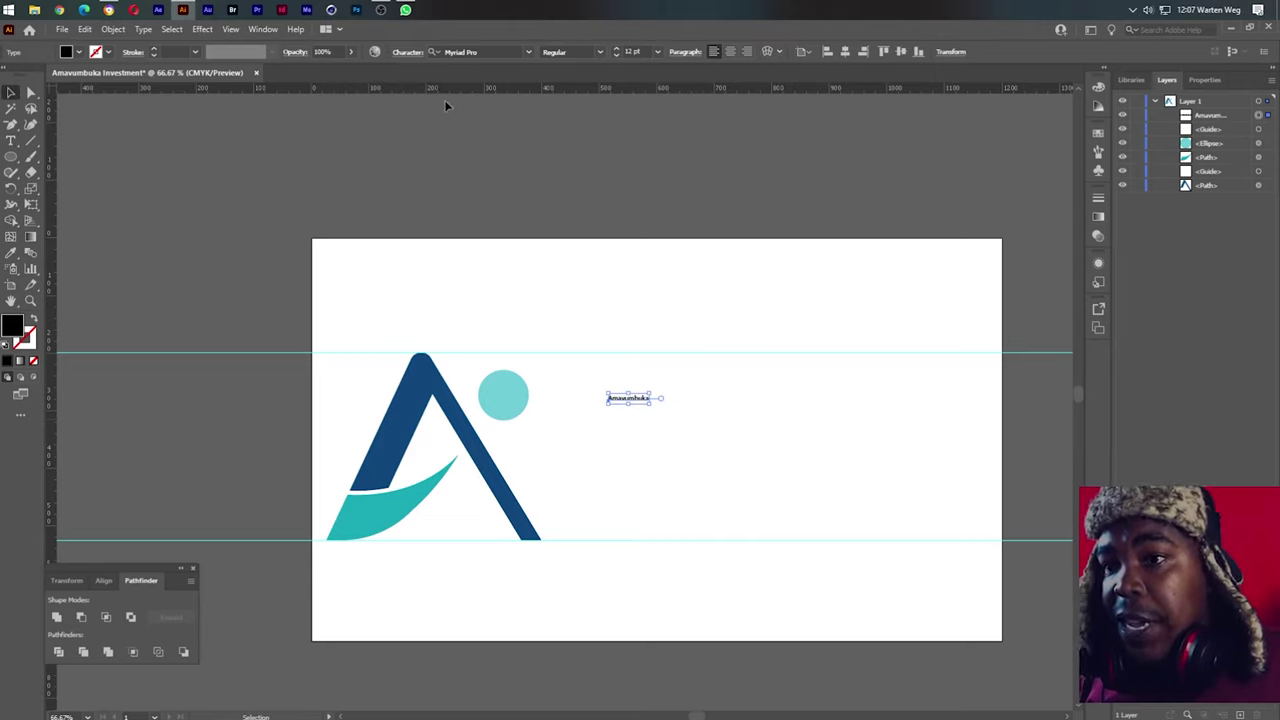
{"action": "left_click", "coordinate": [527, 53]}
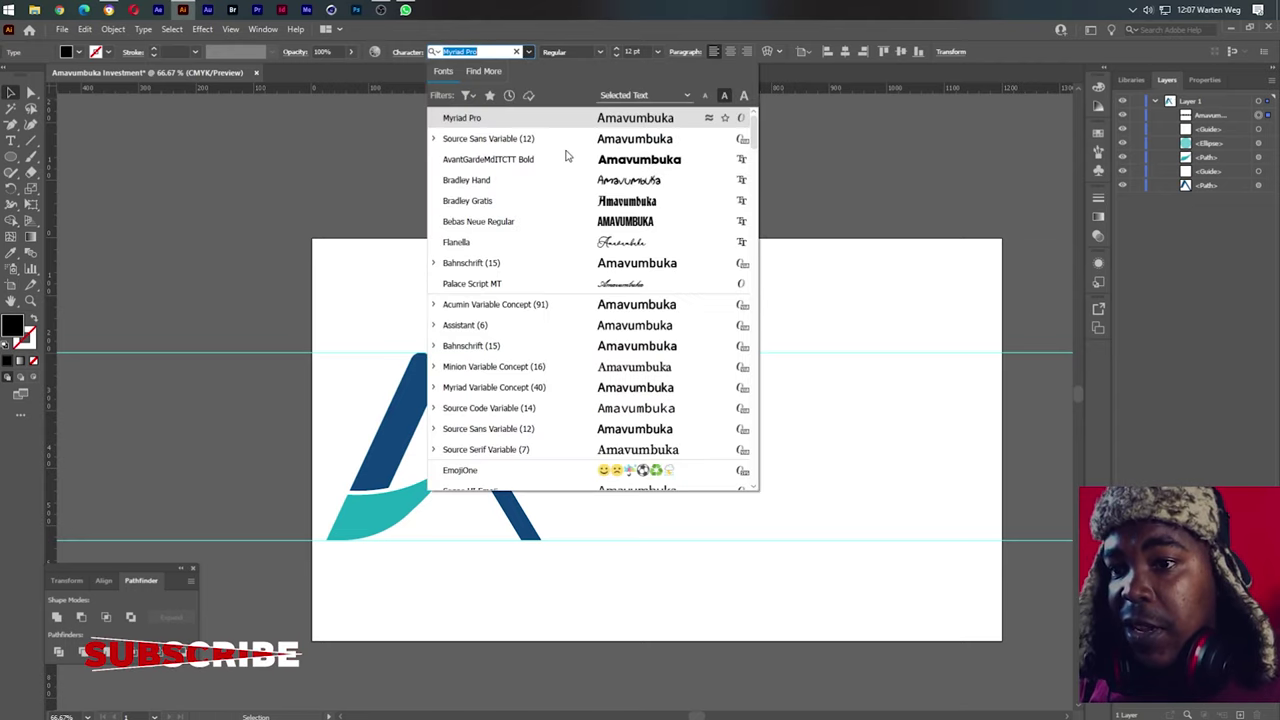
Set Amavumbuka in AvantGardeMdITCTT Bold, enlarge it and move it beside the logo
{"action": "left_click", "coordinate": [634, 160]}
{"action": "left_click_drag", "start_coordinate": [648, 398], "coordinate": [946, 494]}
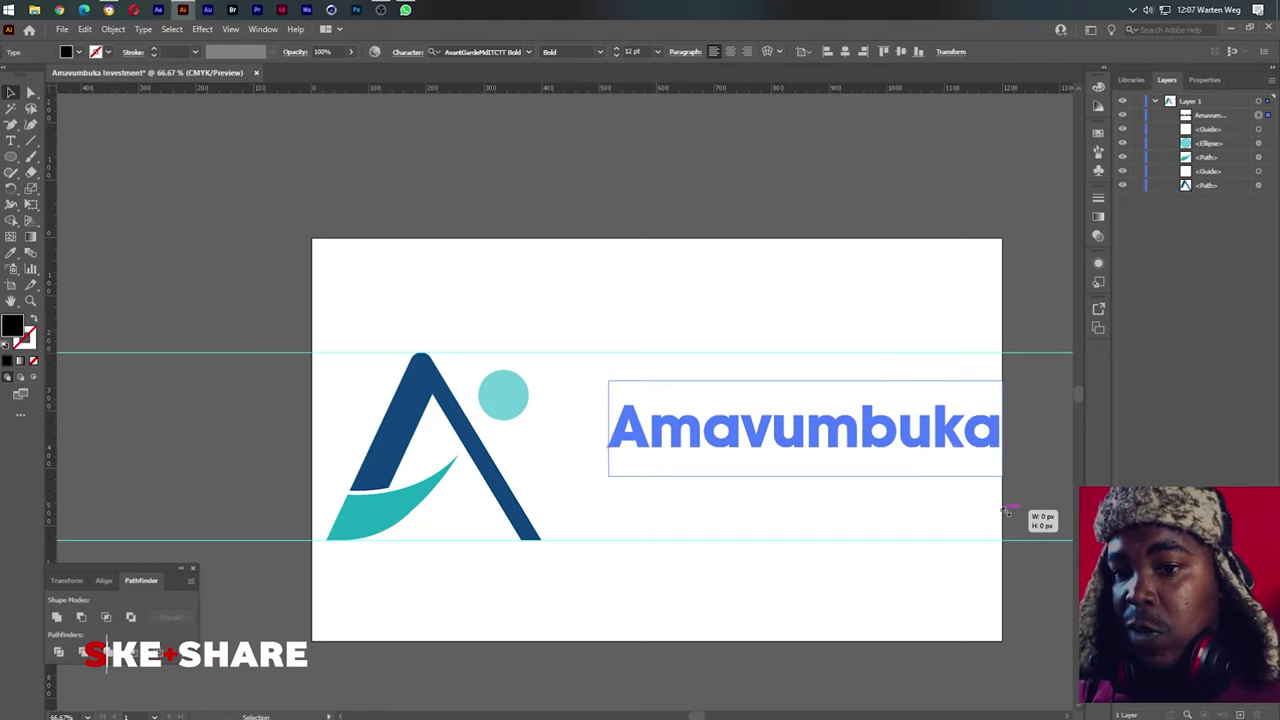
{"action": "left_click_drag", "start_coordinate": [946, 494], "coordinate": [1016, 515]}
{"action": "left_click_drag", "start_coordinate": [862, 425], "coordinate": [828, 450]}
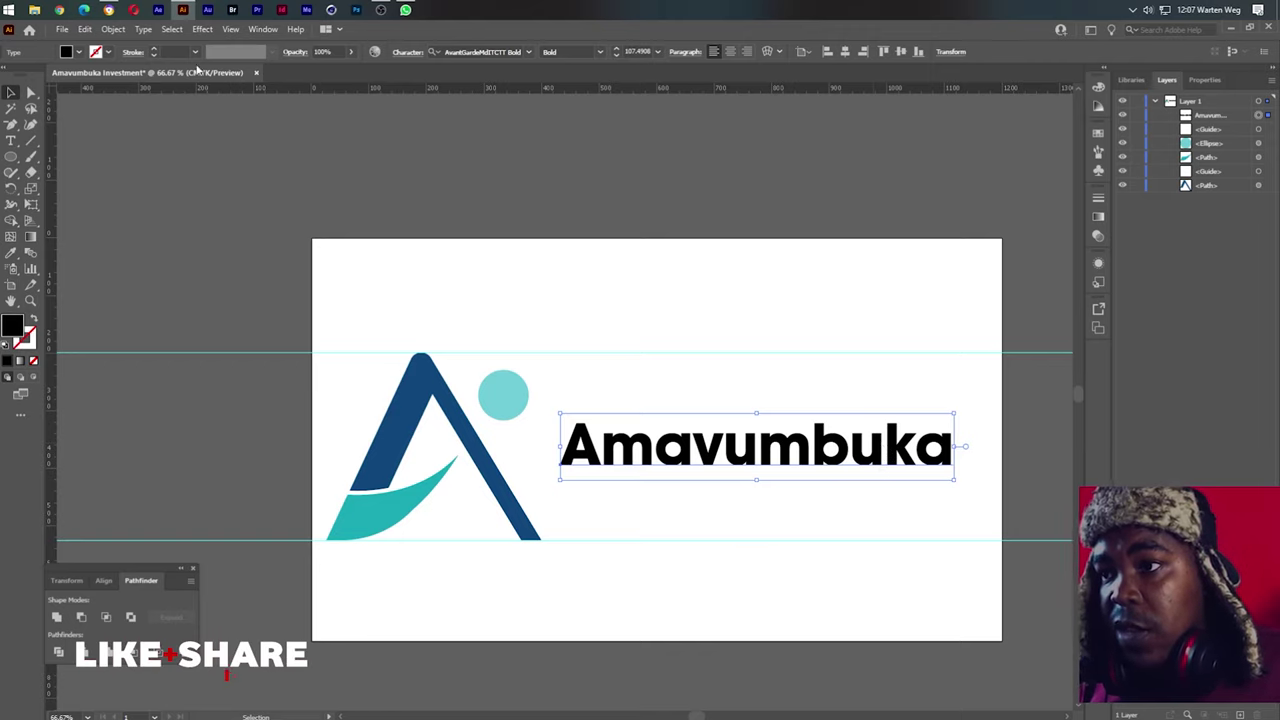
Try uppercase on the wordmark via Type > Change Case, then undo it
{"action": "left_click", "coordinate": [112, 30]}
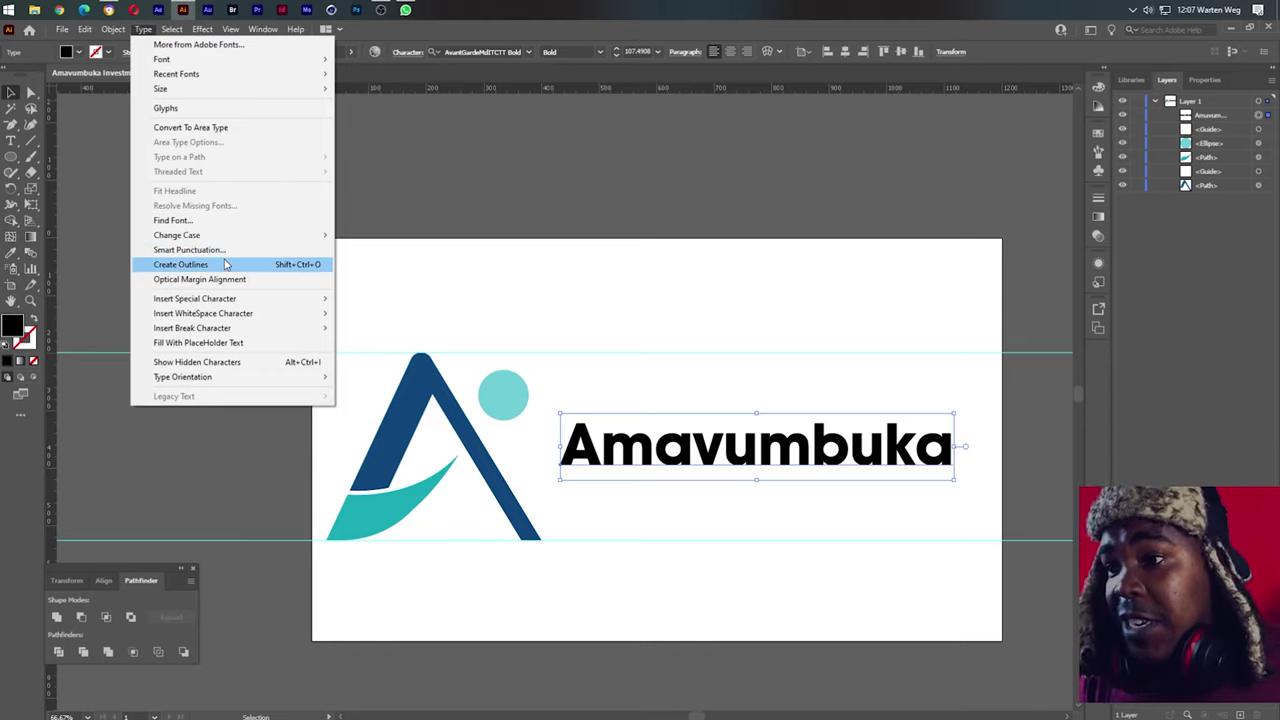
{"action": "mouse_move", "coordinate": [177, 235]}
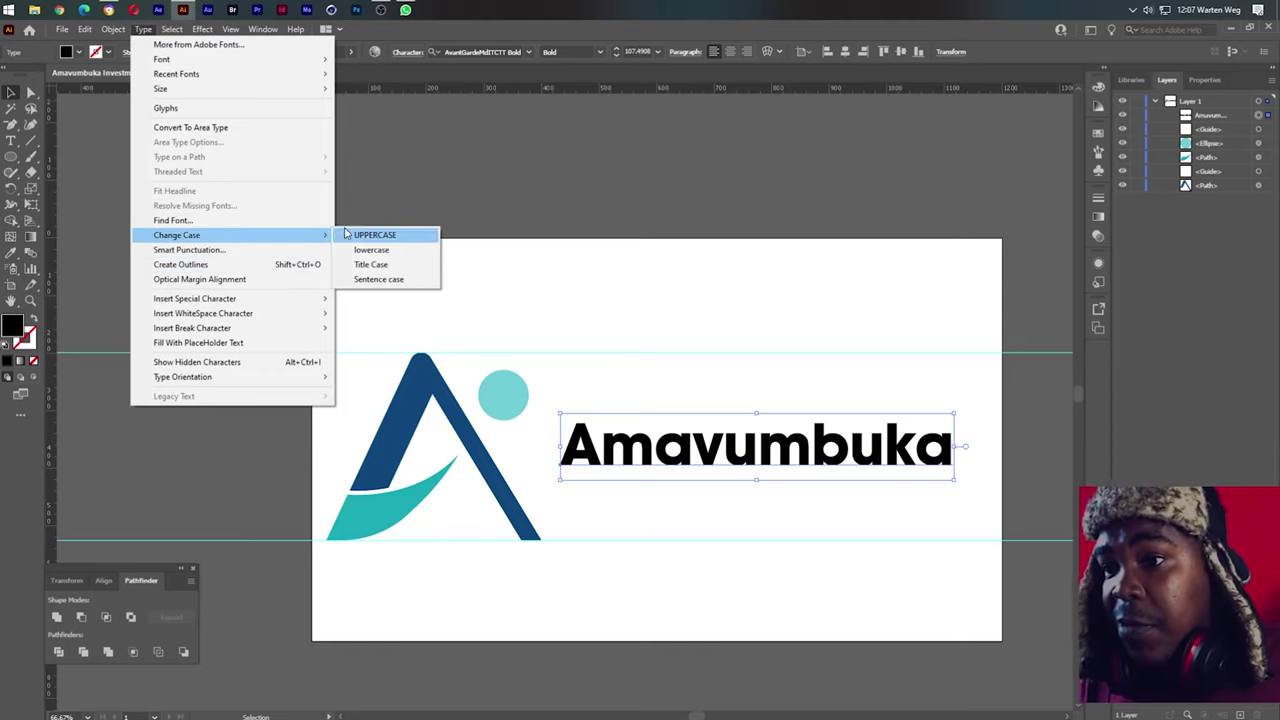
{"action": "left_click", "coordinate": [350, 234]}
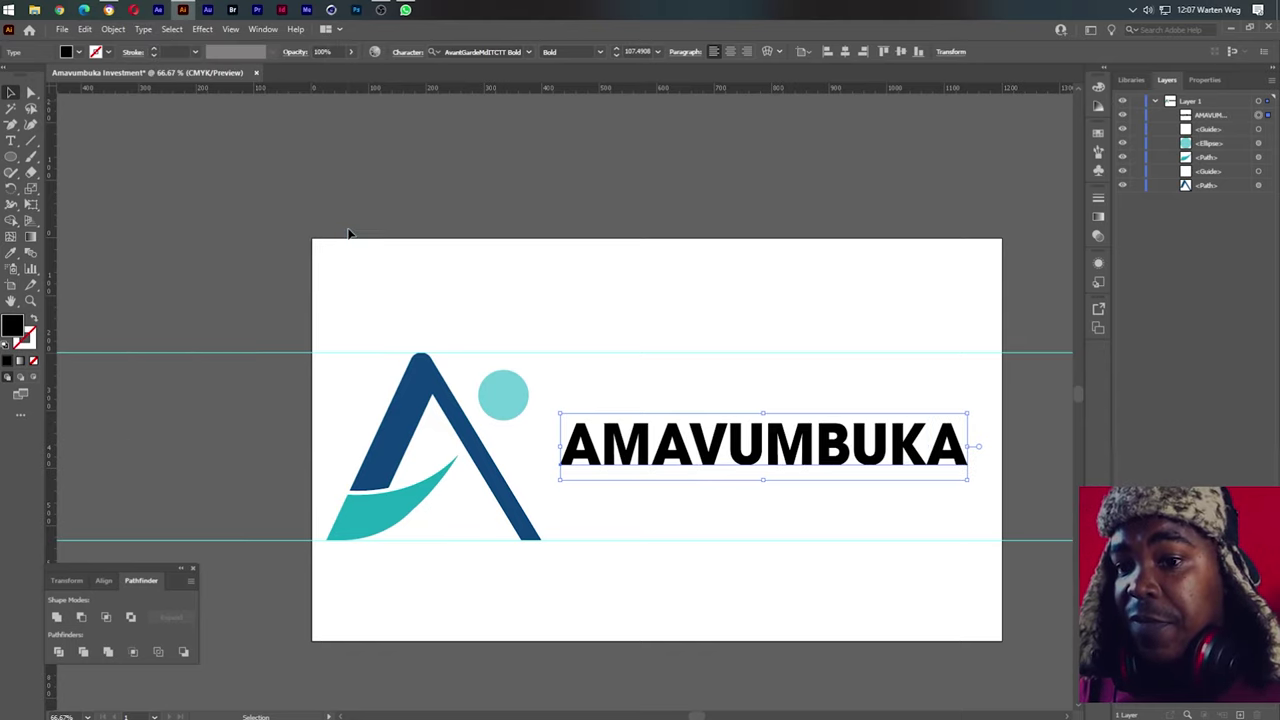
{"action": "key", "text": "ctrl+z"}
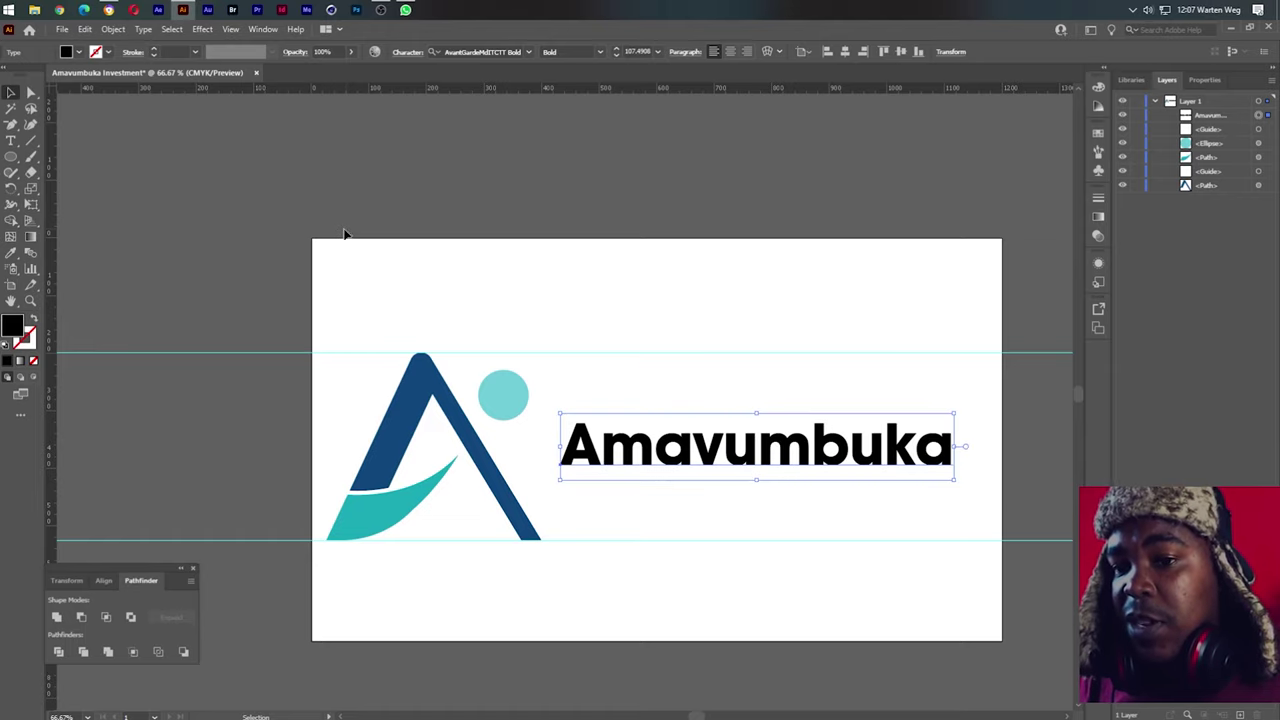
Nudge the wordmark down-left and Alt-drag a duplicate line beneath it
{"action": "left_click", "coordinate": [707, 515]}
{"action": "left_click_drag", "start_coordinate": [767, 452], "coordinate": [757, 467]}
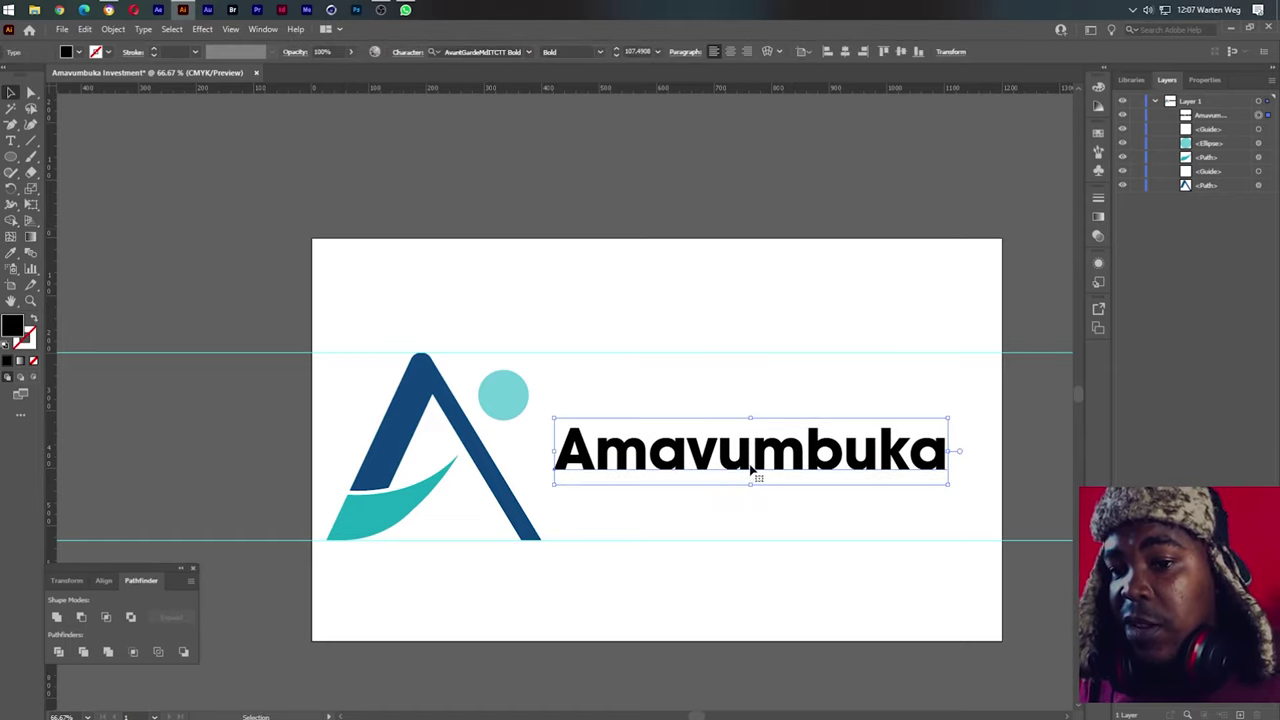
{"action": "left_click_drag", "start_coordinate": [760, 458], "coordinate": [768, 526]}
Retype the duplicated lower line as 'INVESTMENT' in capitals
{"action": "double_click", "coordinate": [689, 528]}
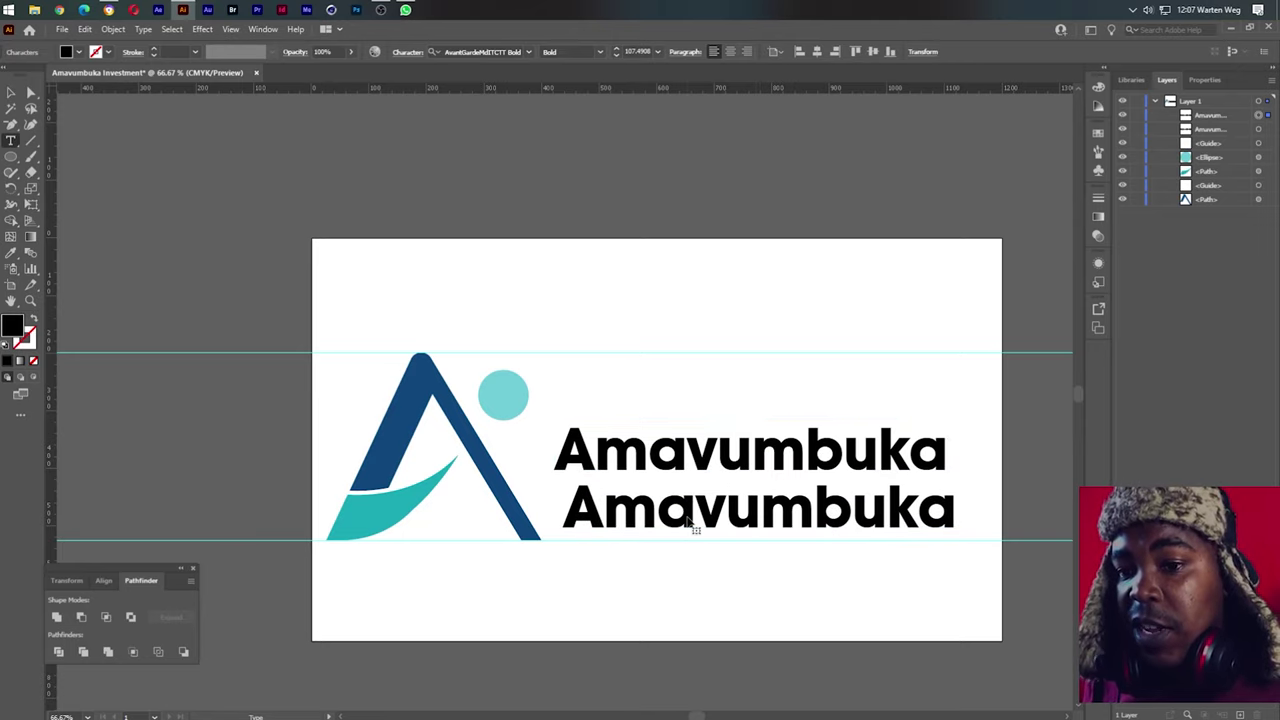
{"action": "double_click", "coordinate": [689, 528]}
{"action": "type", "text": "I"}
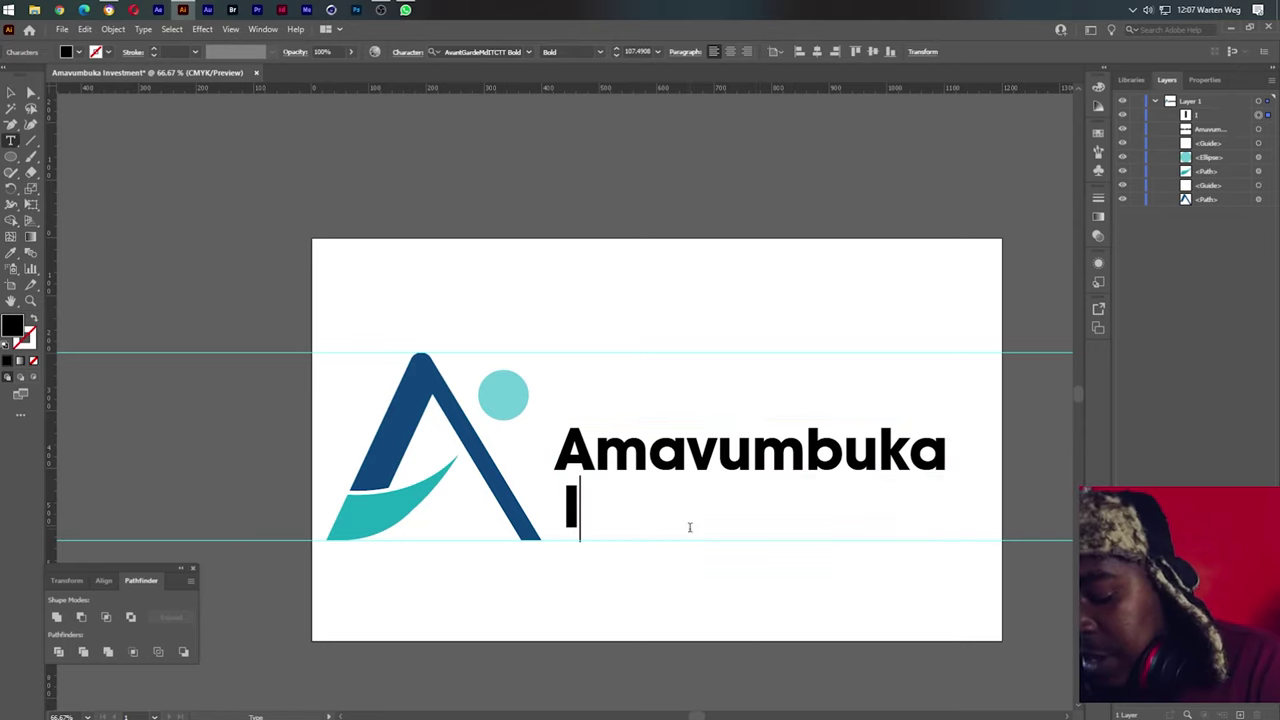
{"action": "type", "text": "NV"}
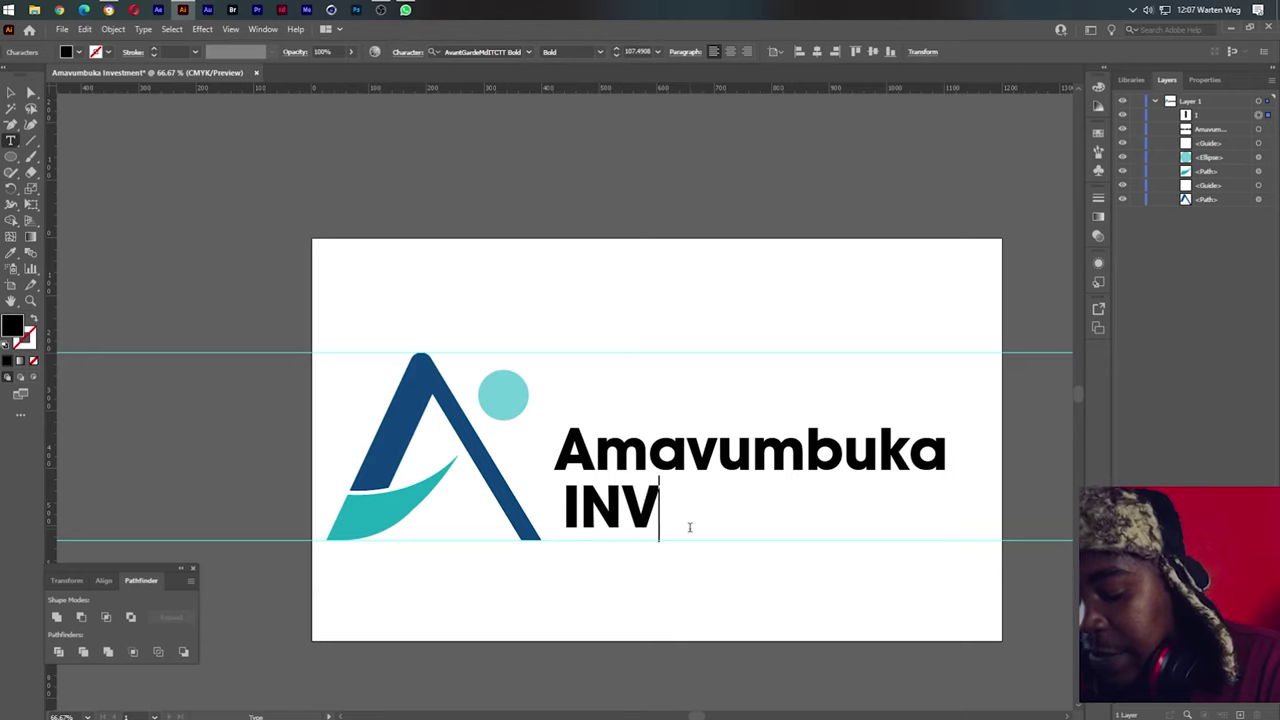
{"action": "type", "text": "I"}
{"action": "key", "text": "BackSpace"}
{"action": "type", "text": "EST"}
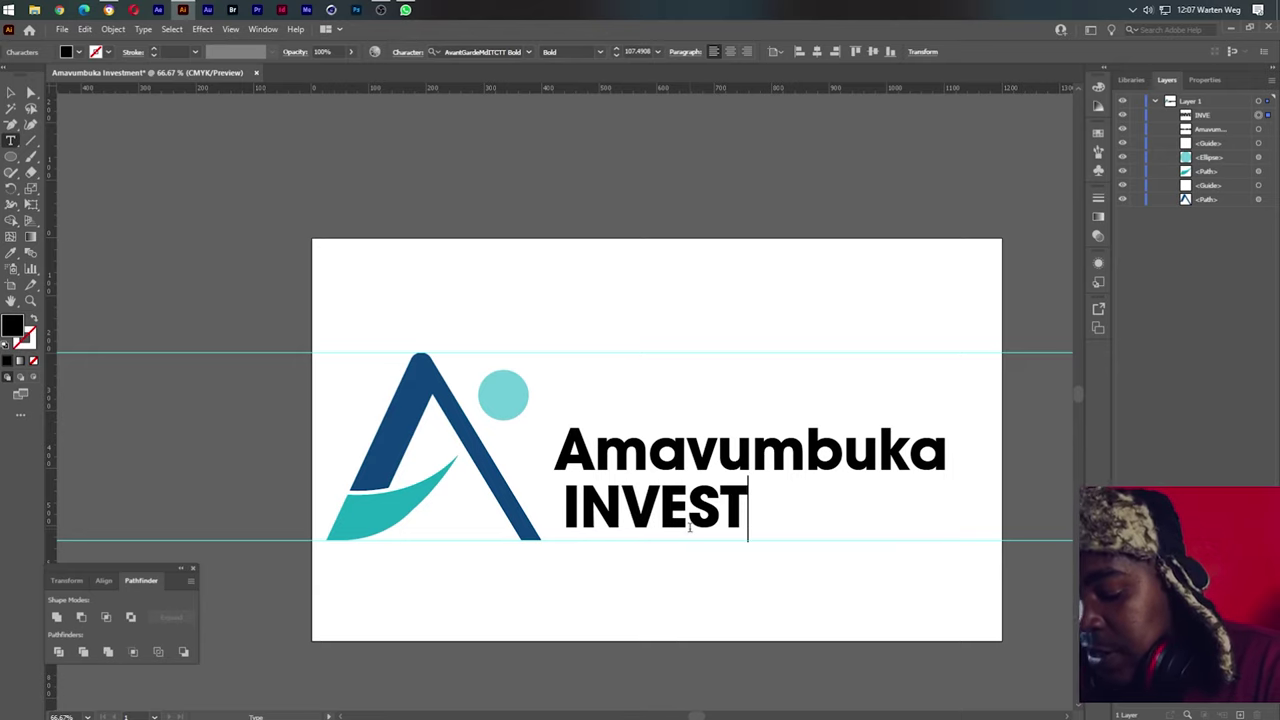
{"action": "type", "text": "MENT"}
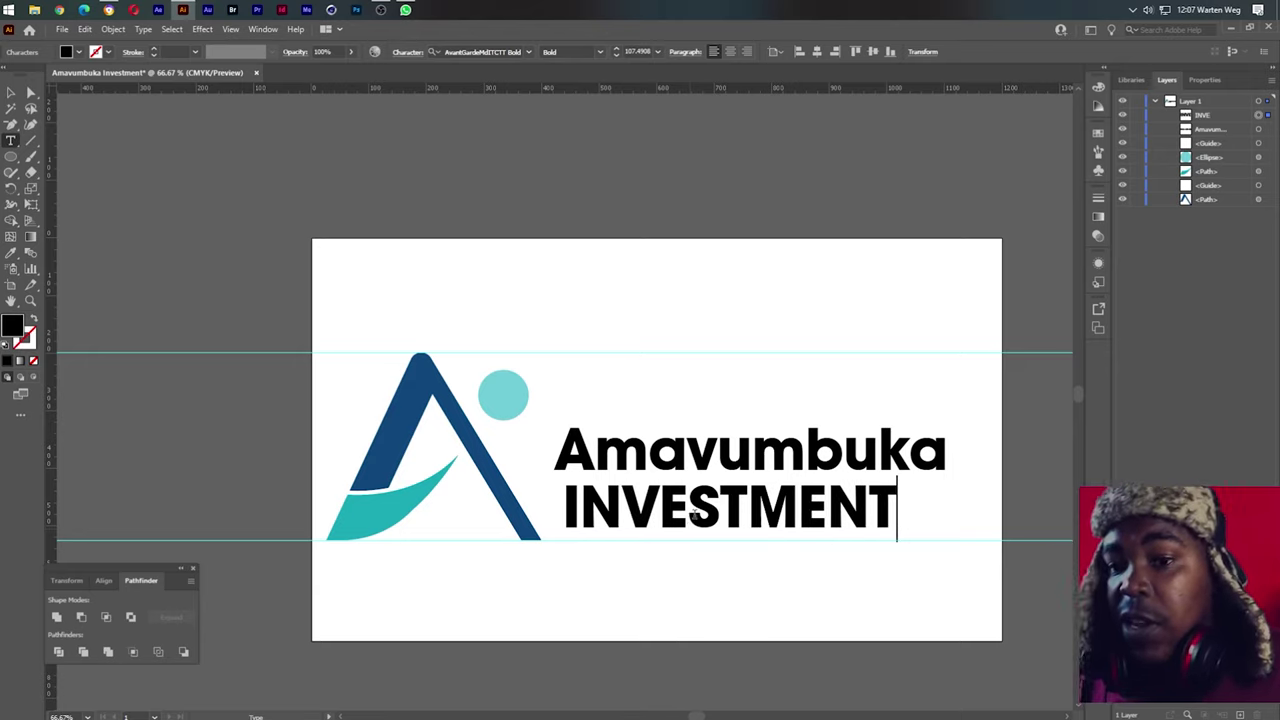
{"action": "left_click", "coordinate": [11, 92]}
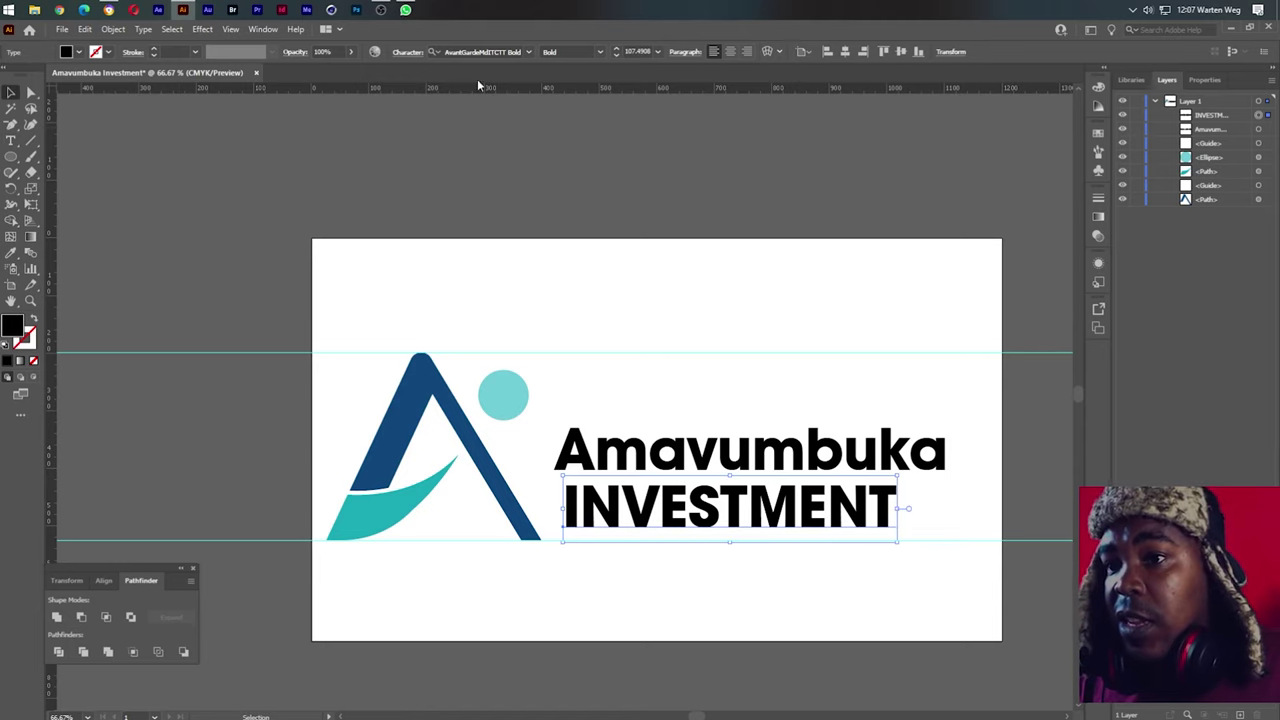
{"action": "left_click", "coordinate": [528, 52]}
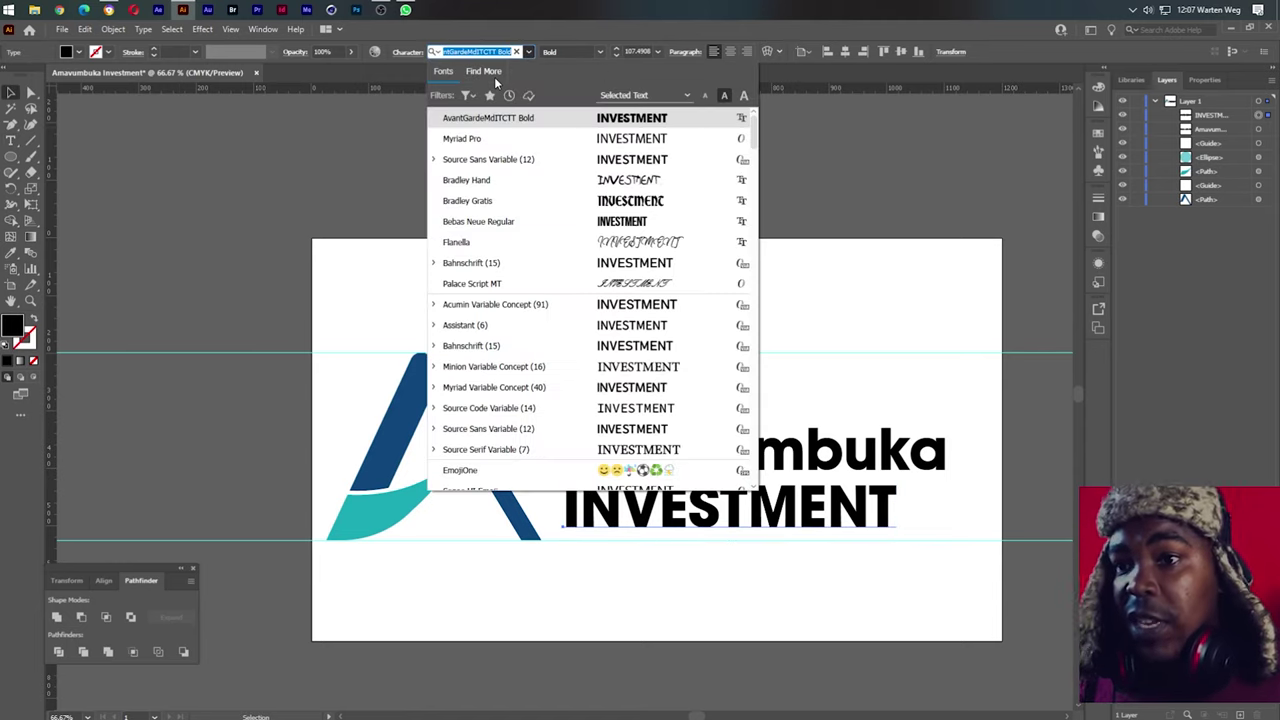
{"action": "mouse_move", "coordinate": [560, 428]}
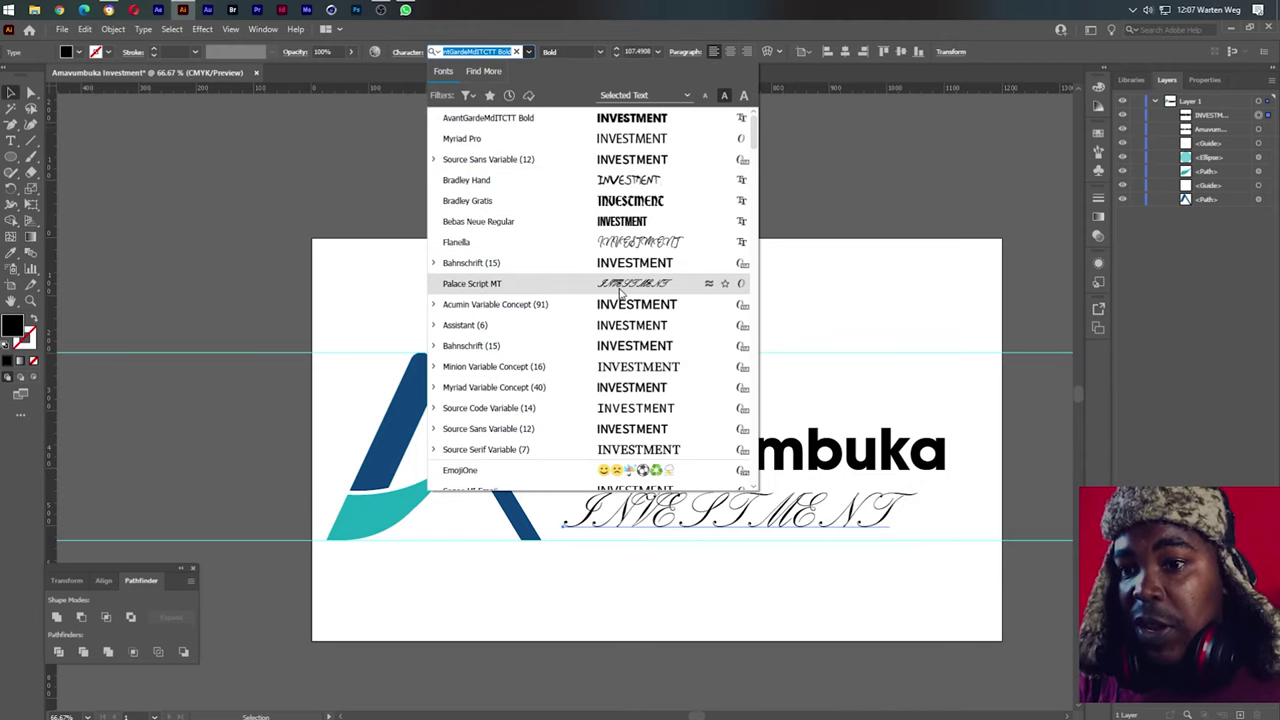
Set INVESTMENT in Source Sans Variable at 48 pt and move it up under the wordmark
{"action": "left_click", "coordinate": [643, 428]}
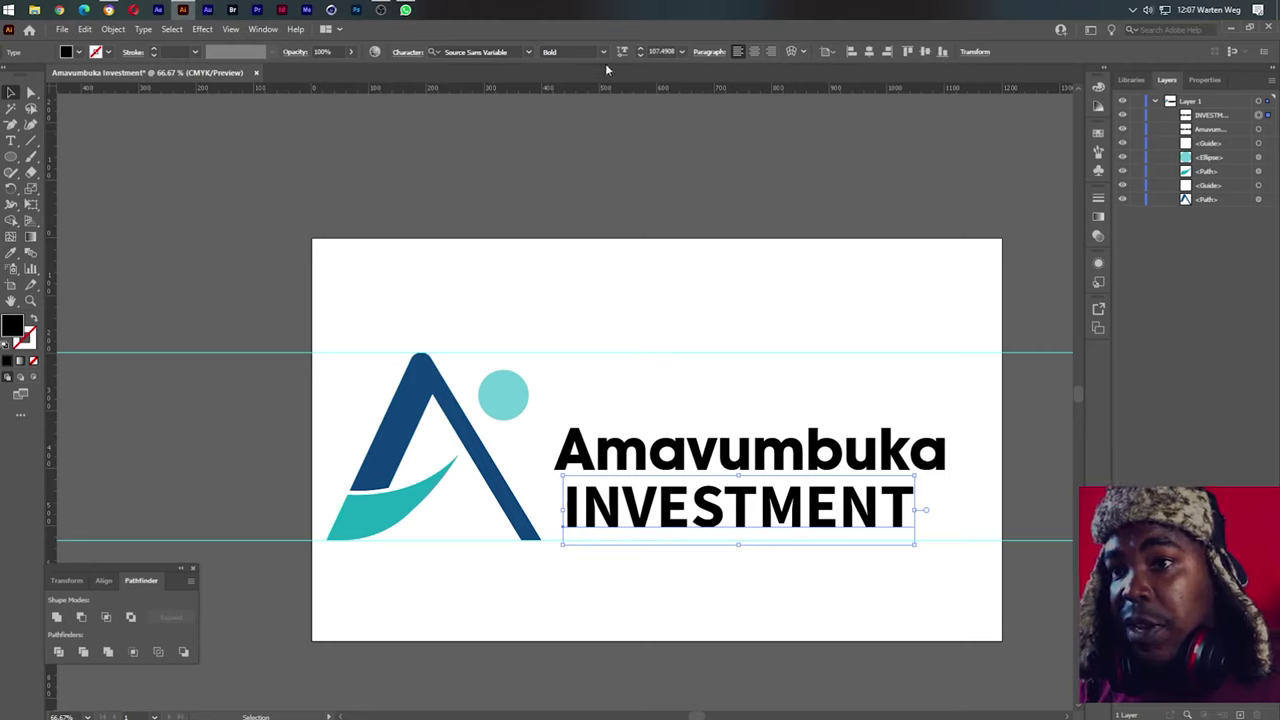
{"action": "left_click", "coordinate": [682, 52]}
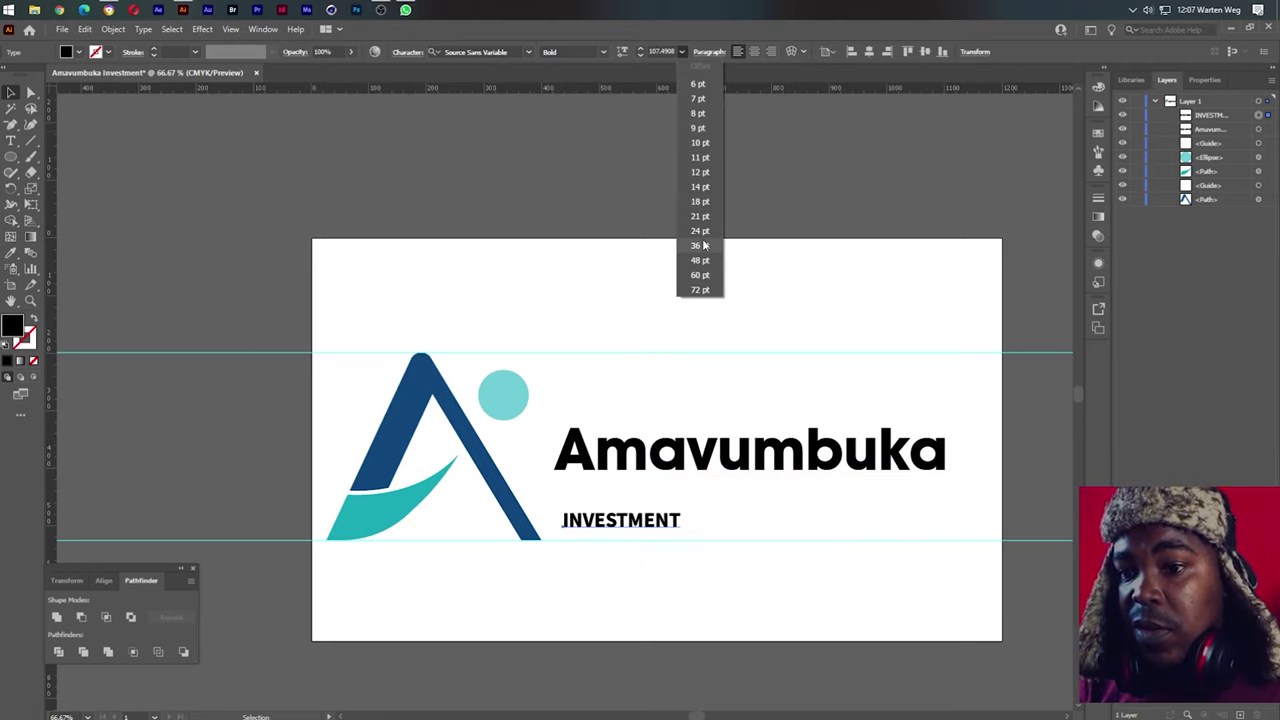
{"action": "left_click", "coordinate": [700, 260]}
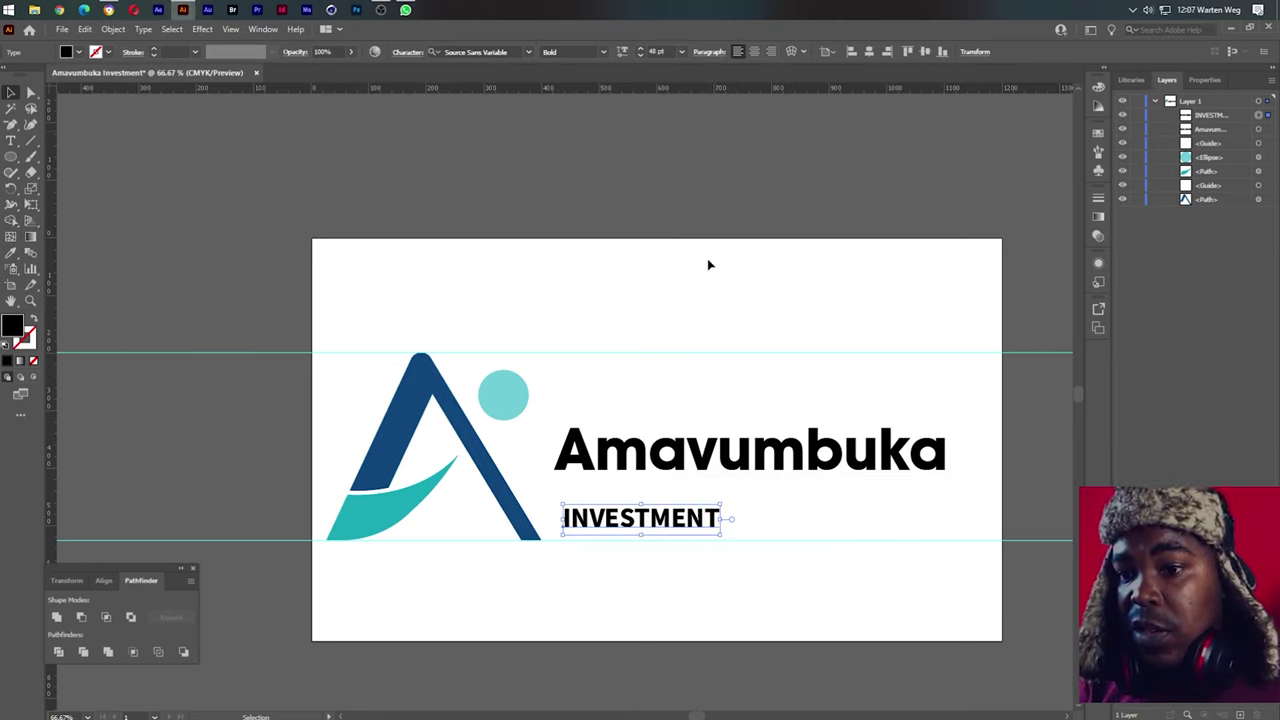
{"action": "left_click_drag", "start_coordinate": [694, 525], "coordinate": [818, 500]}
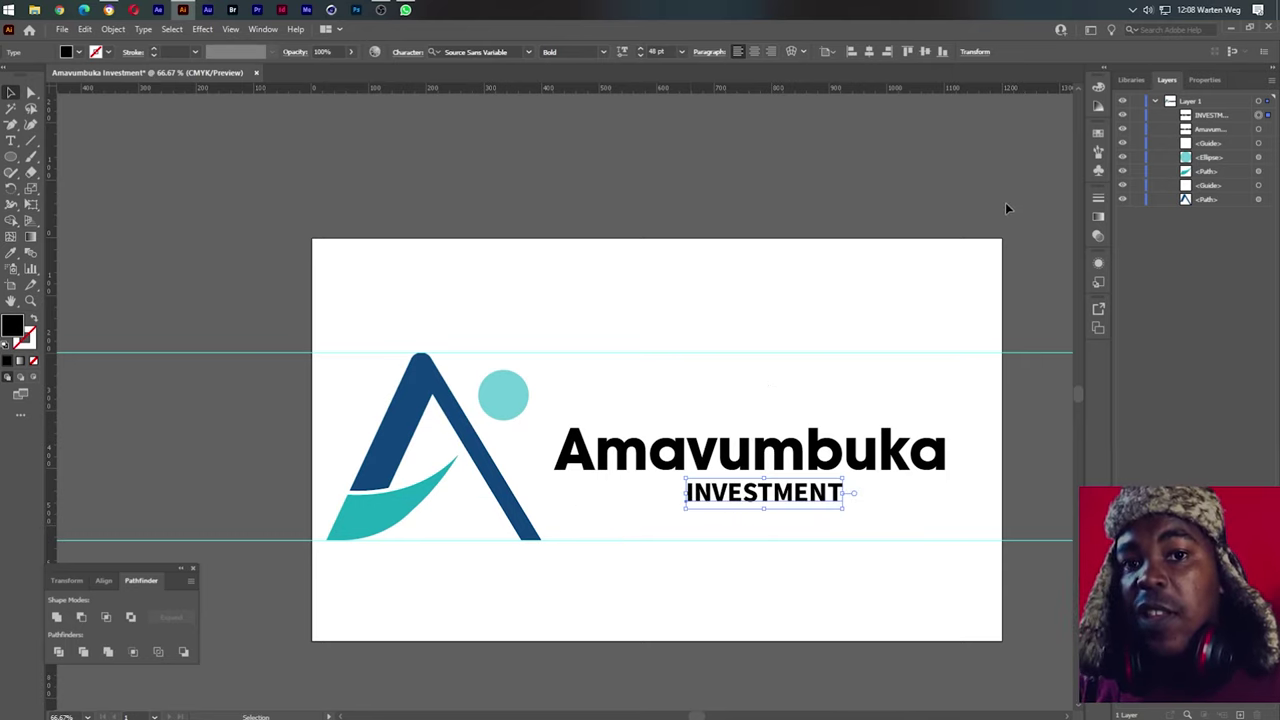
Widen INVESTMENT's tracking to 200 and centre it under Amavumbuka
{"action": "left_click", "coordinate": [1196, 80]}
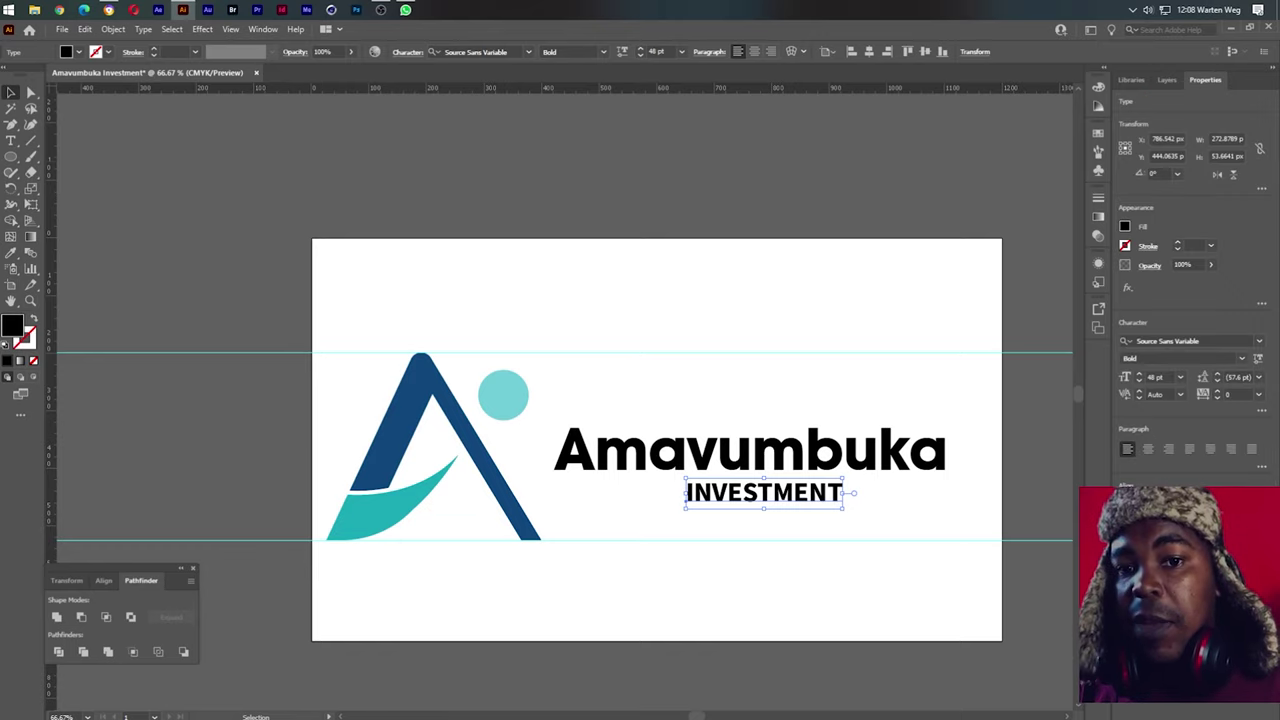
{"action": "left_click", "coordinate": [1259, 396]}
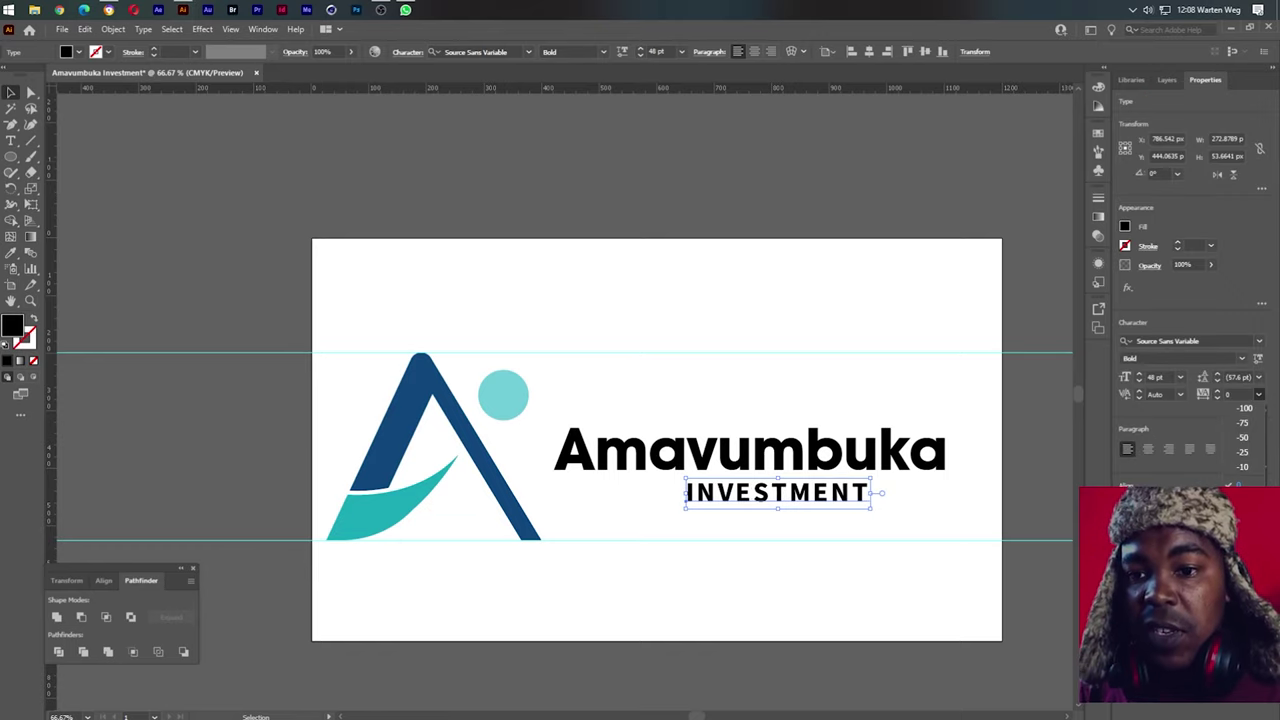
{"action": "left_click", "coordinate": [1240, 597]}
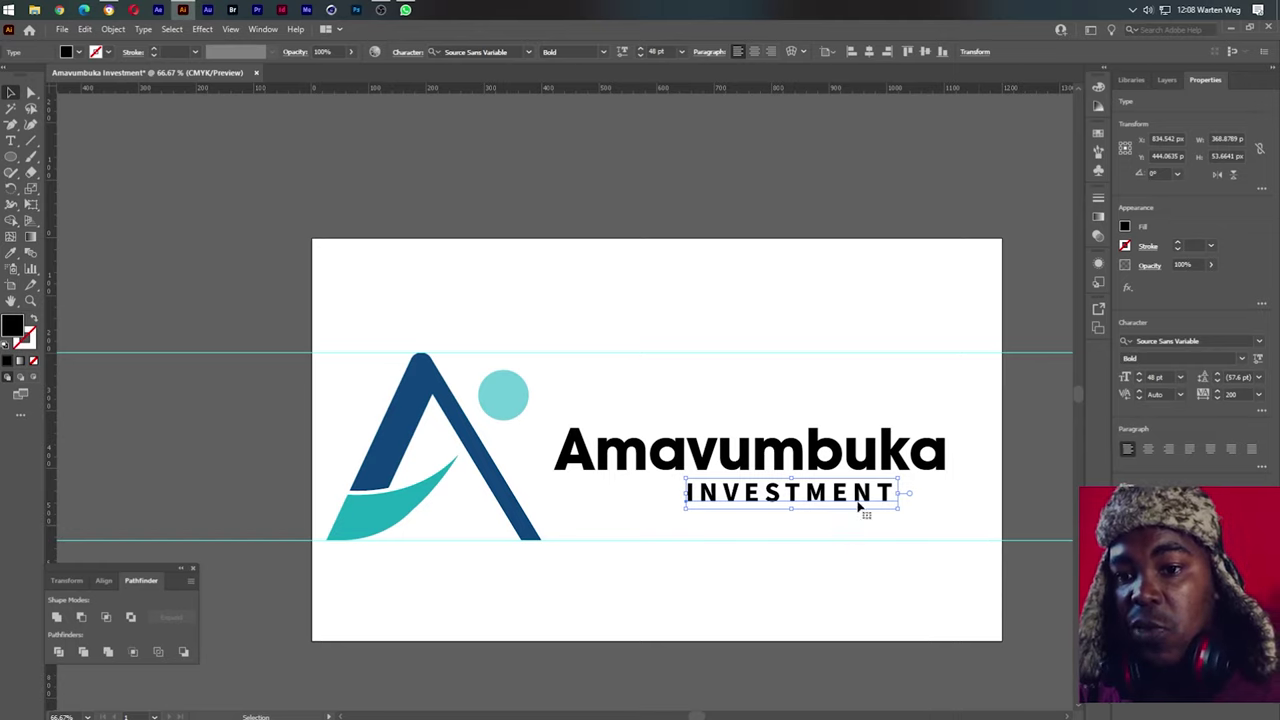
{"action": "left_click_drag", "start_coordinate": [858, 508], "coordinate": [812, 508]}
{"action": "mouse_move", "coordinate": [866, 414]}
{"action": "left_mouse_down"}
{"action": "mouse_move", "coordinate": [703, 534]}
{"action": "mouse_move", "coordinate": [681, 519]}
{"action": "left_mouse_up"}
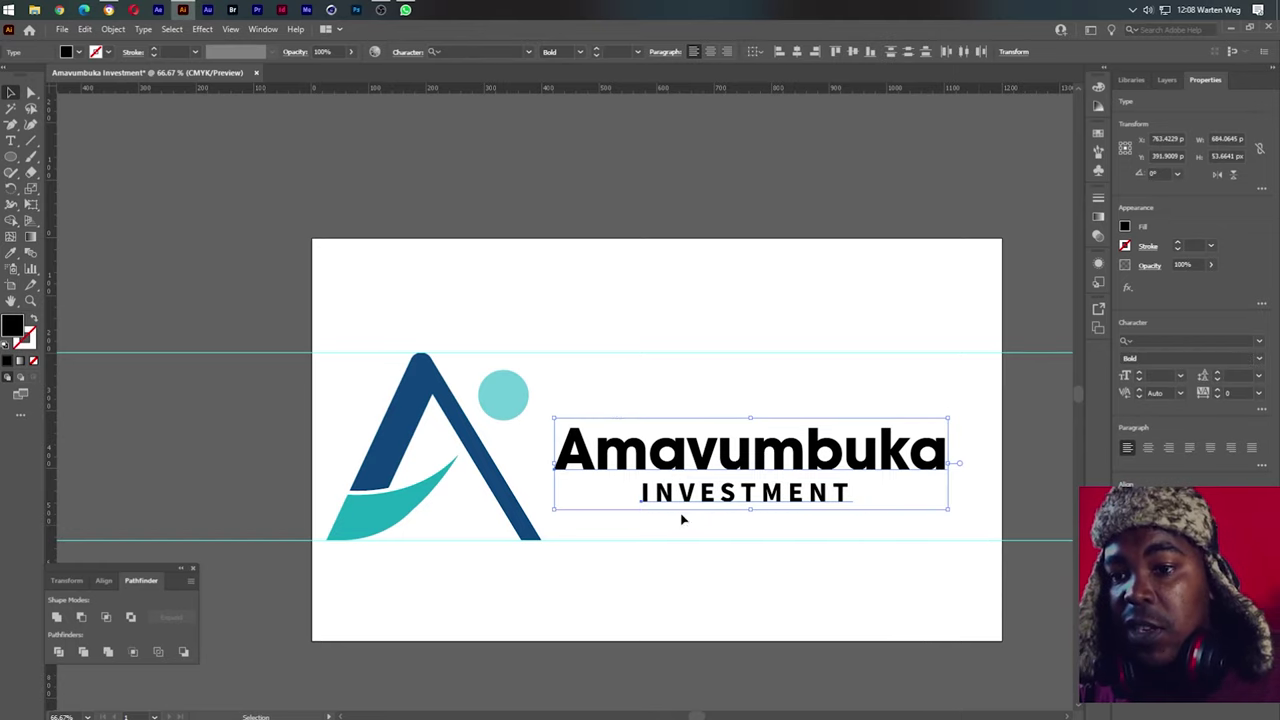
{"action": "left_click", "coordinate": [711, 52]}
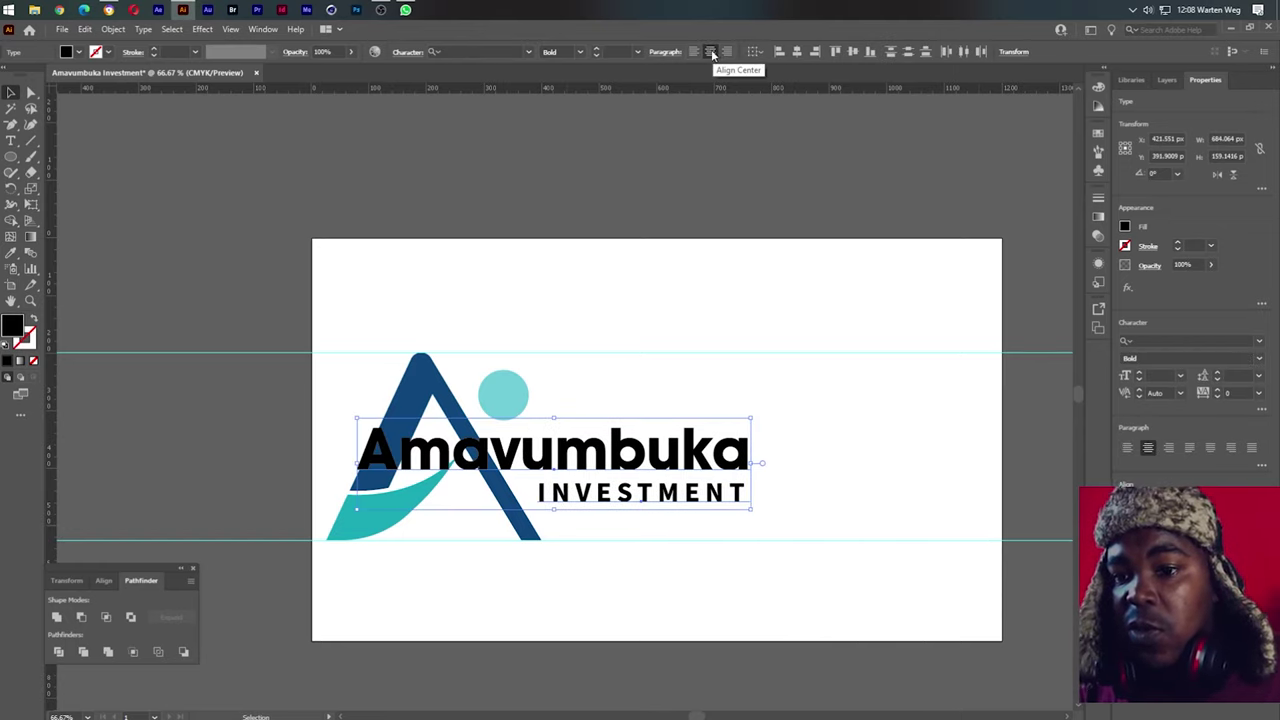
{"action": "key", "text": "ctrl+z"}
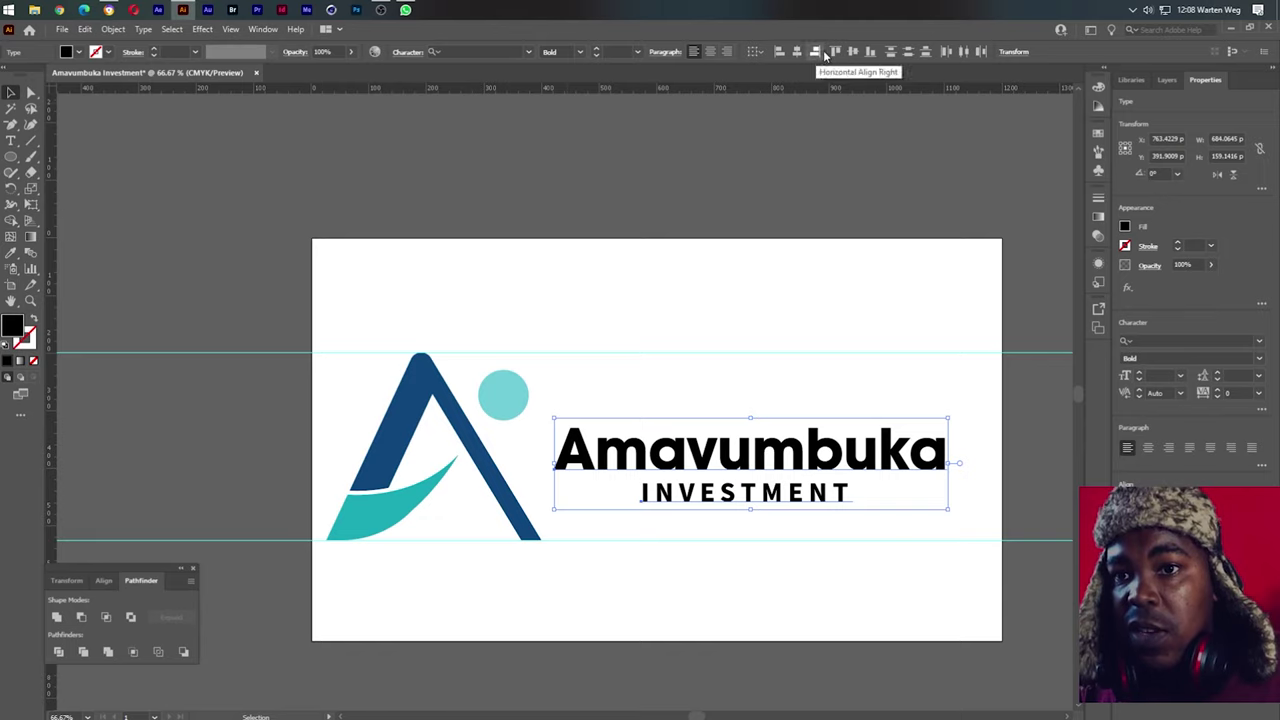
{"action": "left_click", "coordinate": [816, 53]}
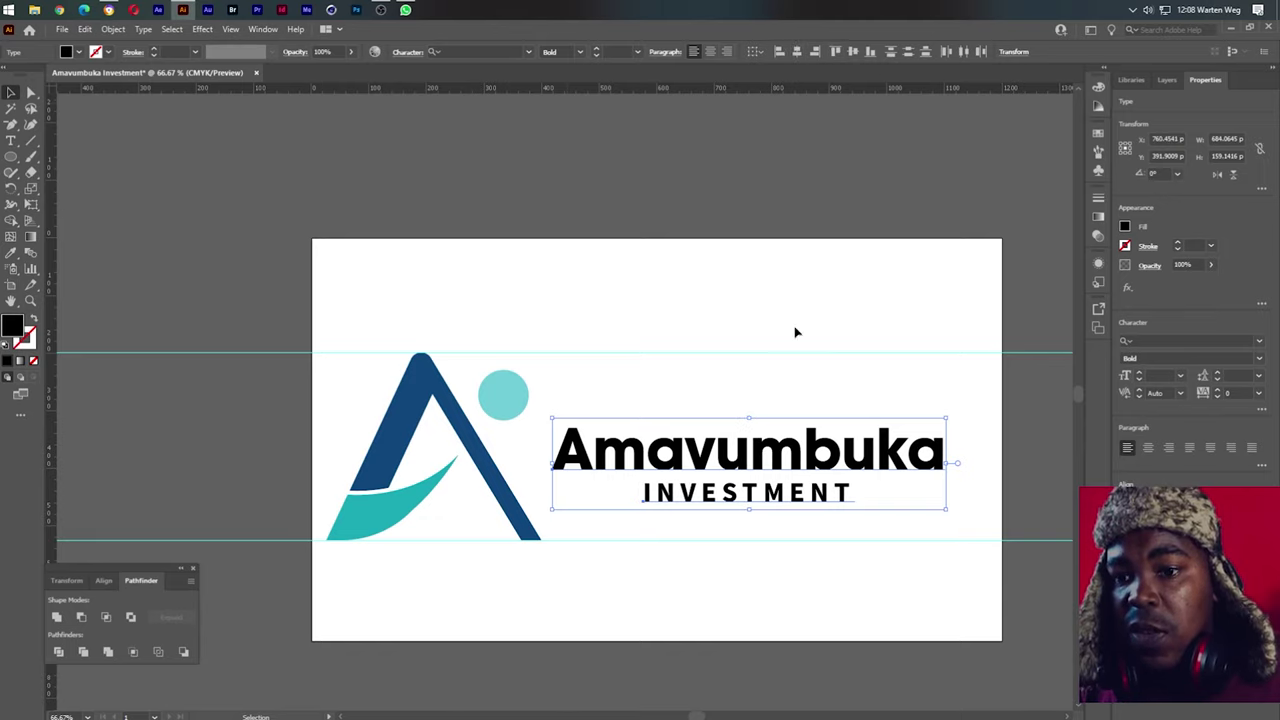
{"action": "left_click", "coordinate": [784, 585]}
{"action": "scroll", "coordinate": [783, 517], "scroll_direction": "up", "scroll_amount": 2}
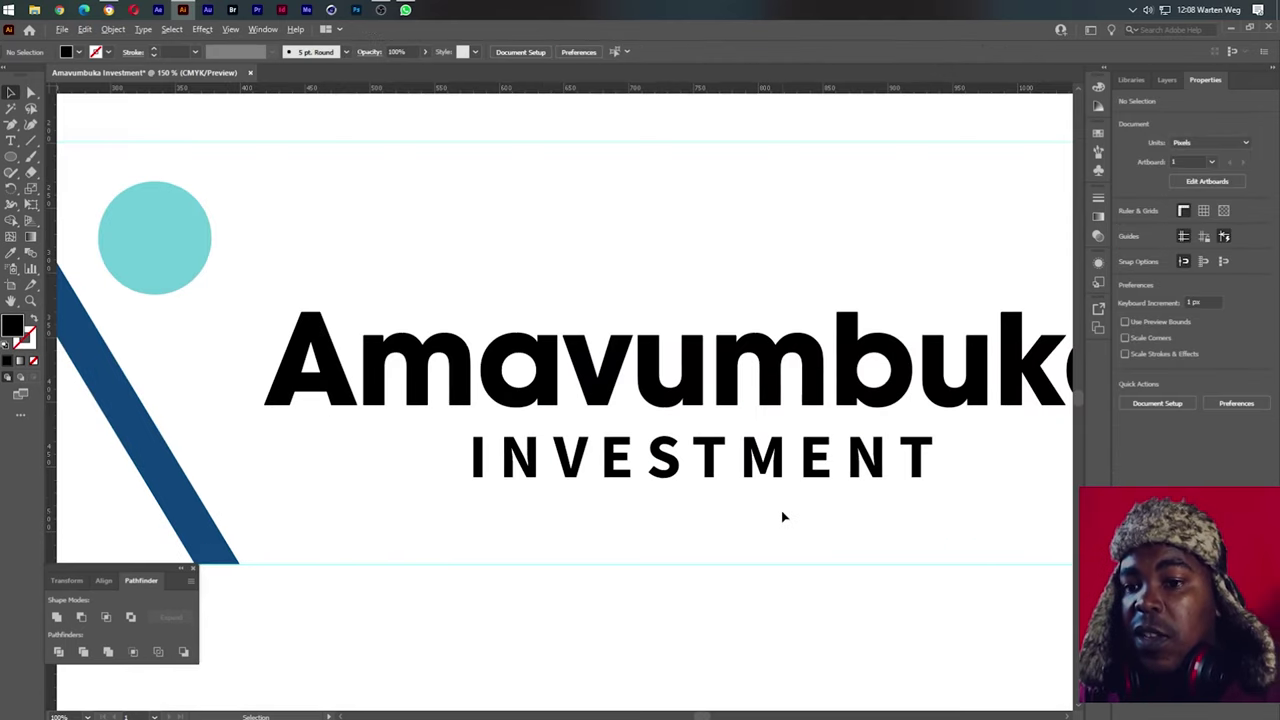
{"action": "scroll", "coordinate": [784, 508], "scroll_direction": "down", "scroll_amount": 2}
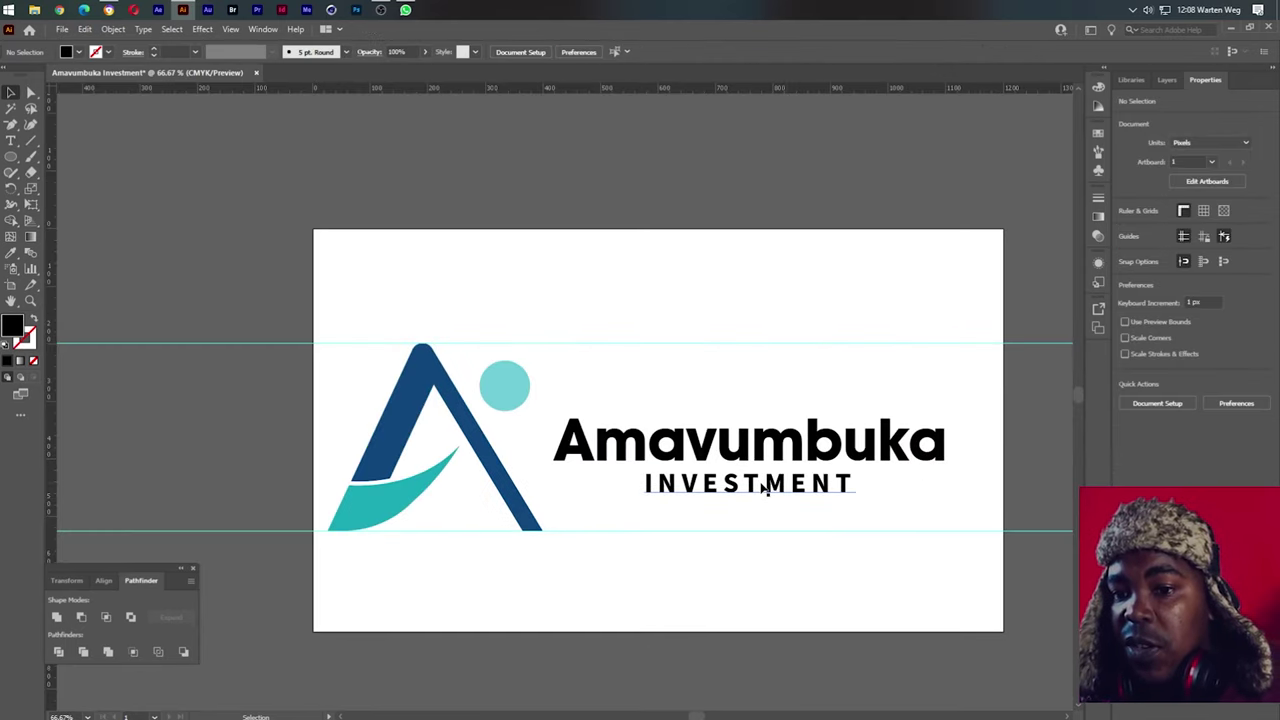
{"action": "left_click", "coordinate": [784, 483]}
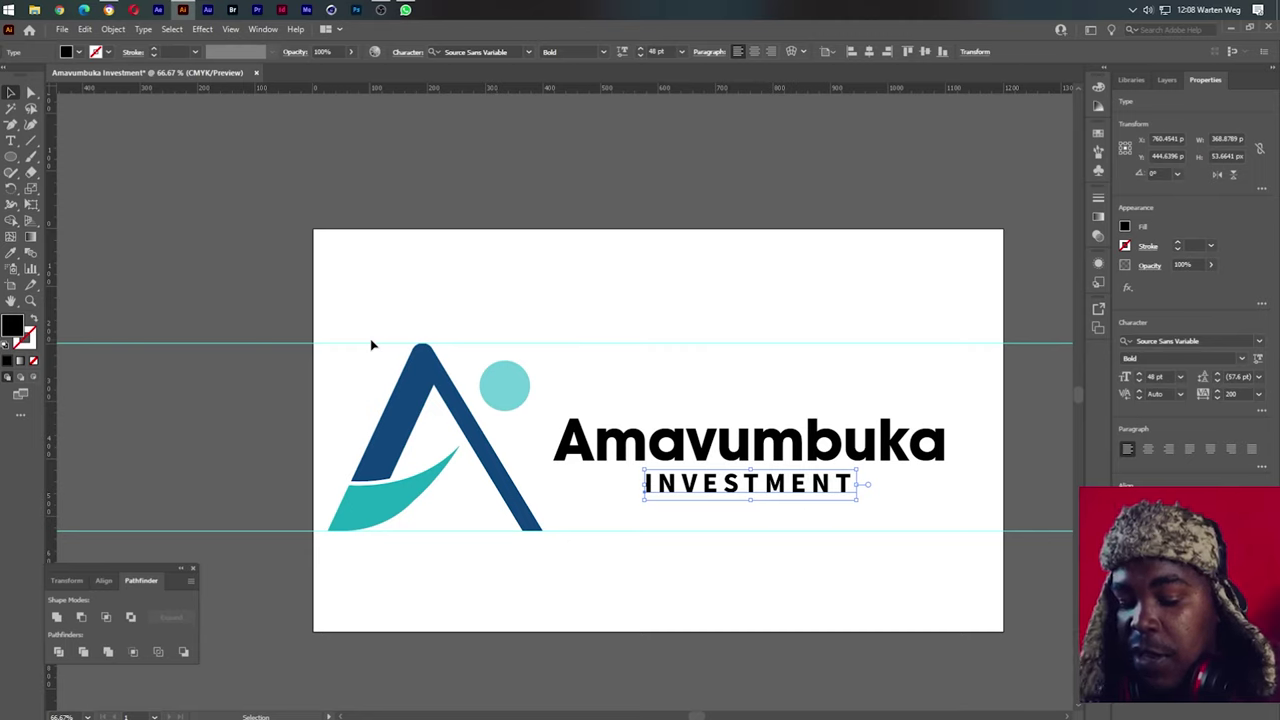
Give INVESTMENT the teal colour sampled from the swoosh with the Eyedropper
{"action": "key", "text": "i"}
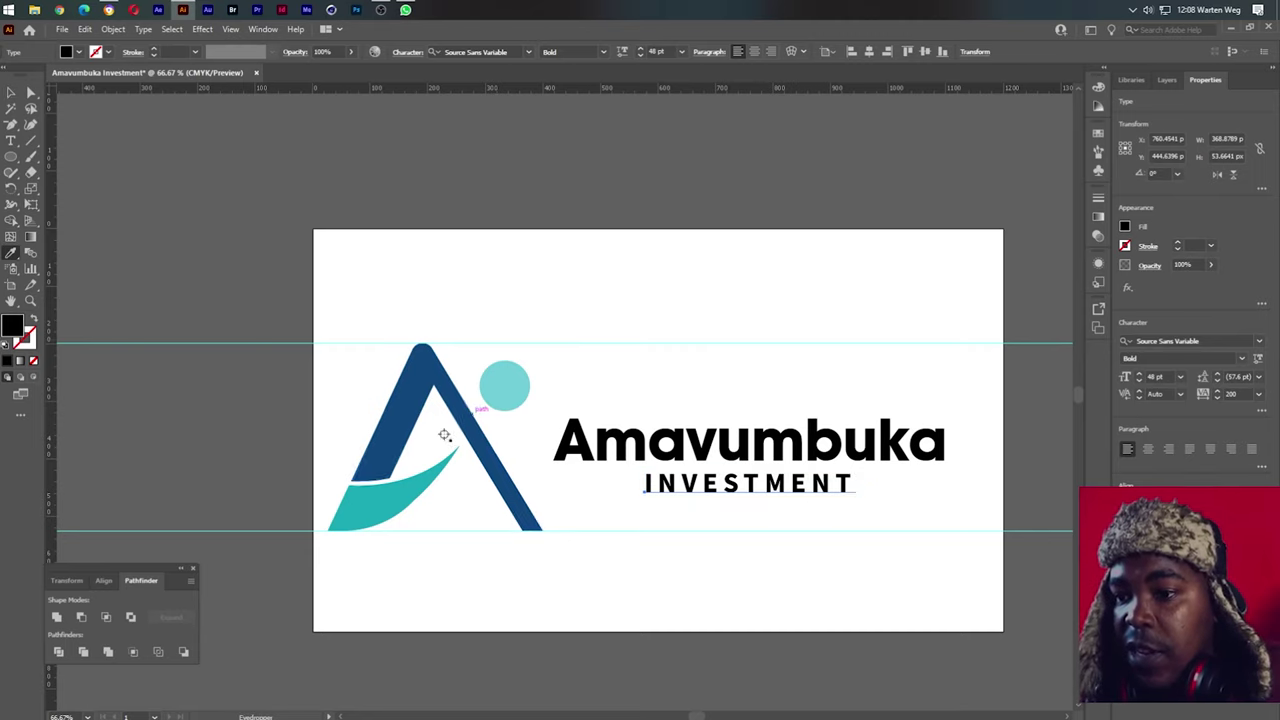
{"action": "left_click", "coordinate": [397, 500]}
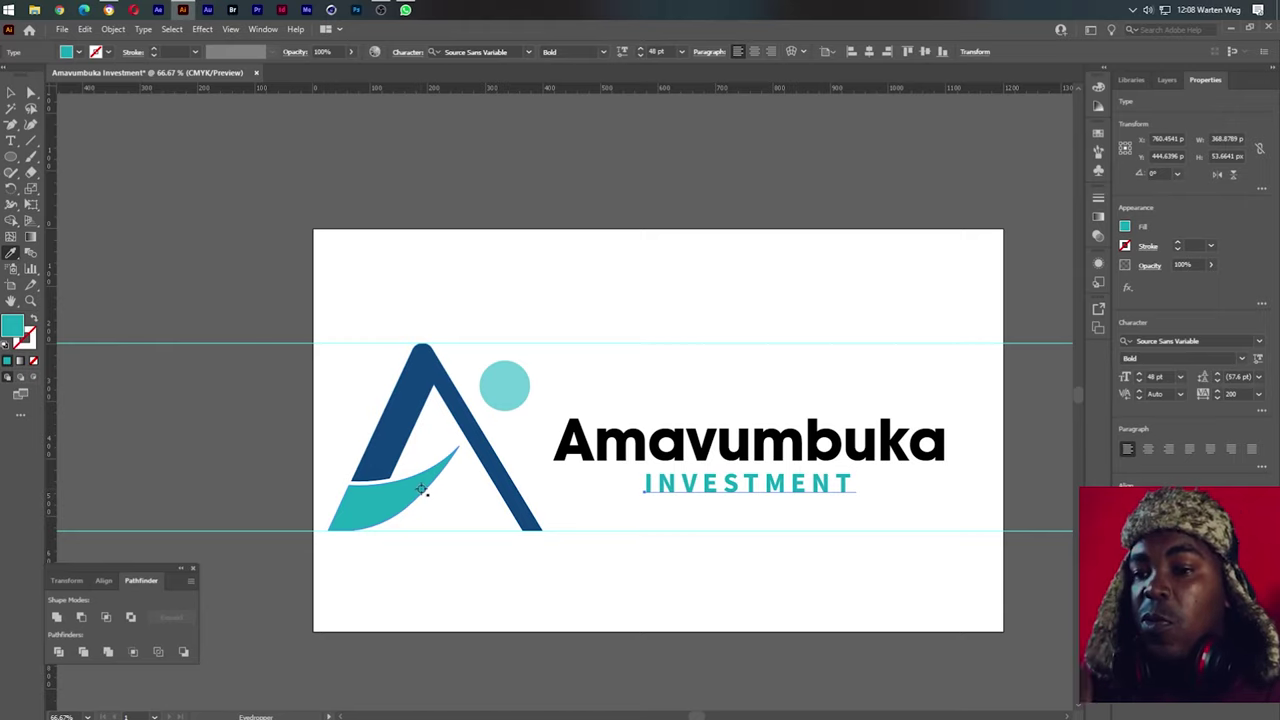
{"action": "key", "text": "v"}
Colour the Amavumbuka wordmark with the A mark's navy blue
{"action": "left_click", "coordinate": [833, 446]}
{"action": "key", "text": "i"}
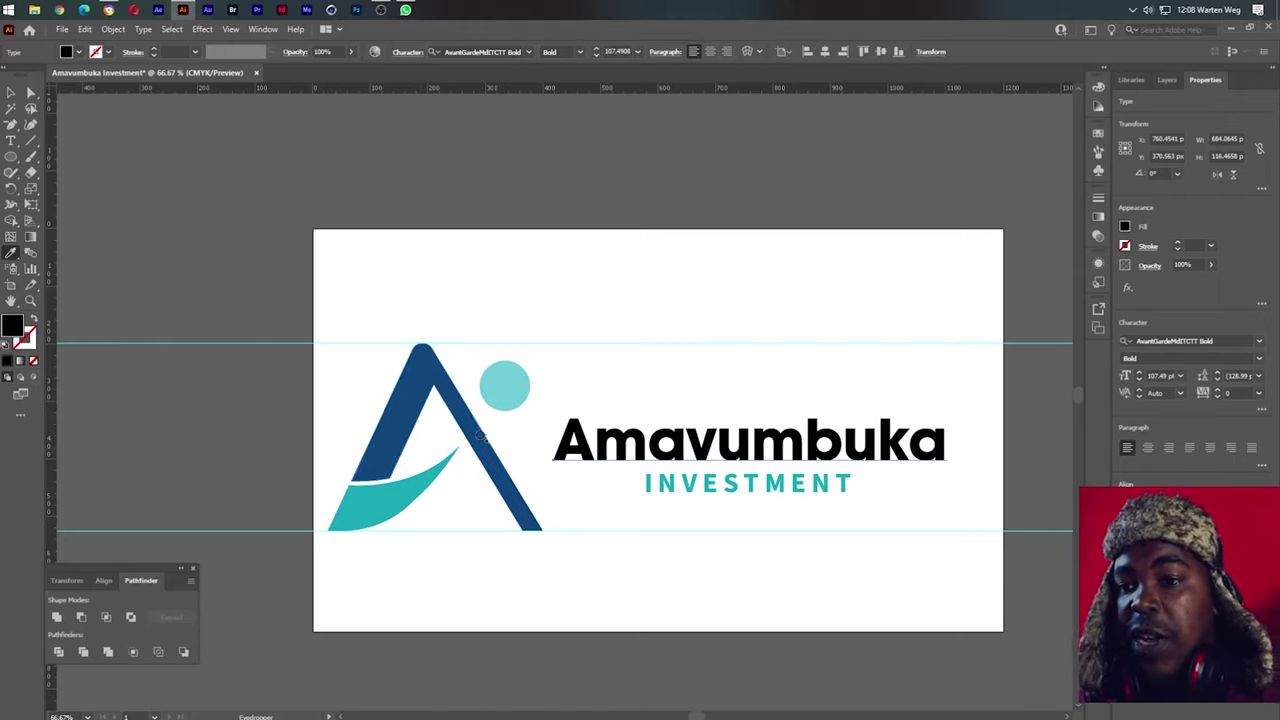
{"action": "left_click", "coordinate": [479, 438]}
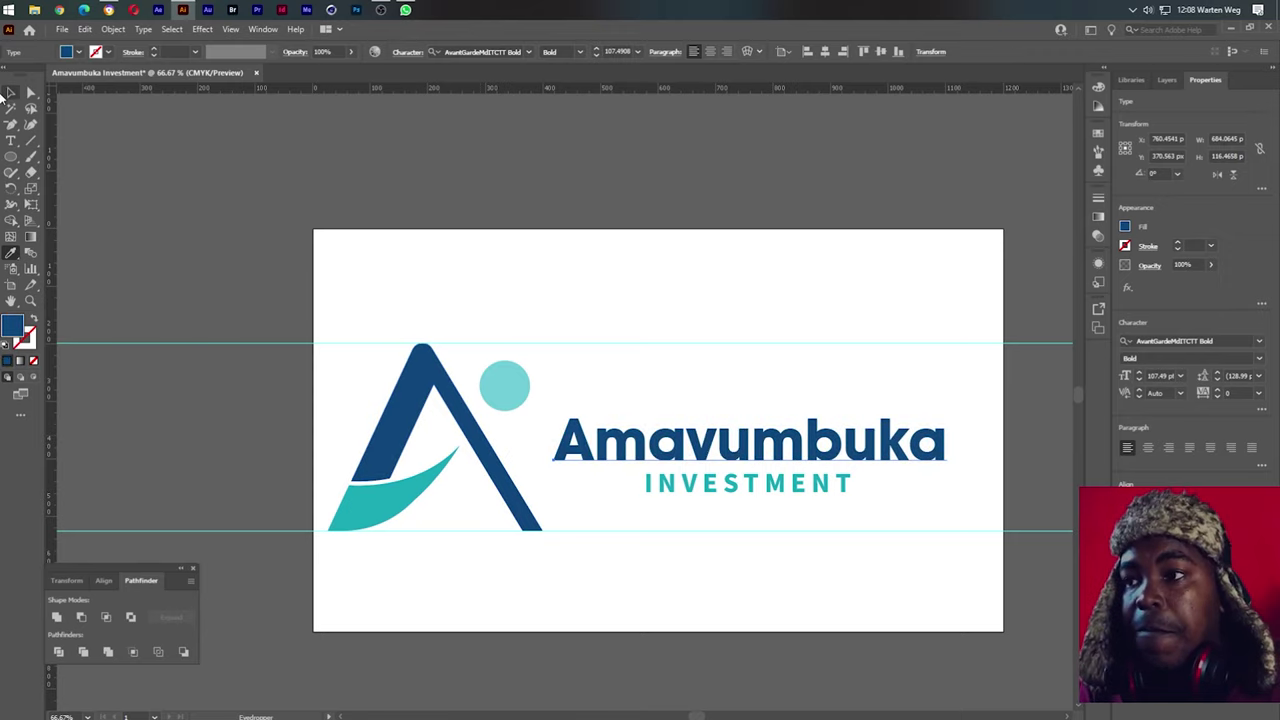
{"action": "left_click", "coordinate": [12, 93]}
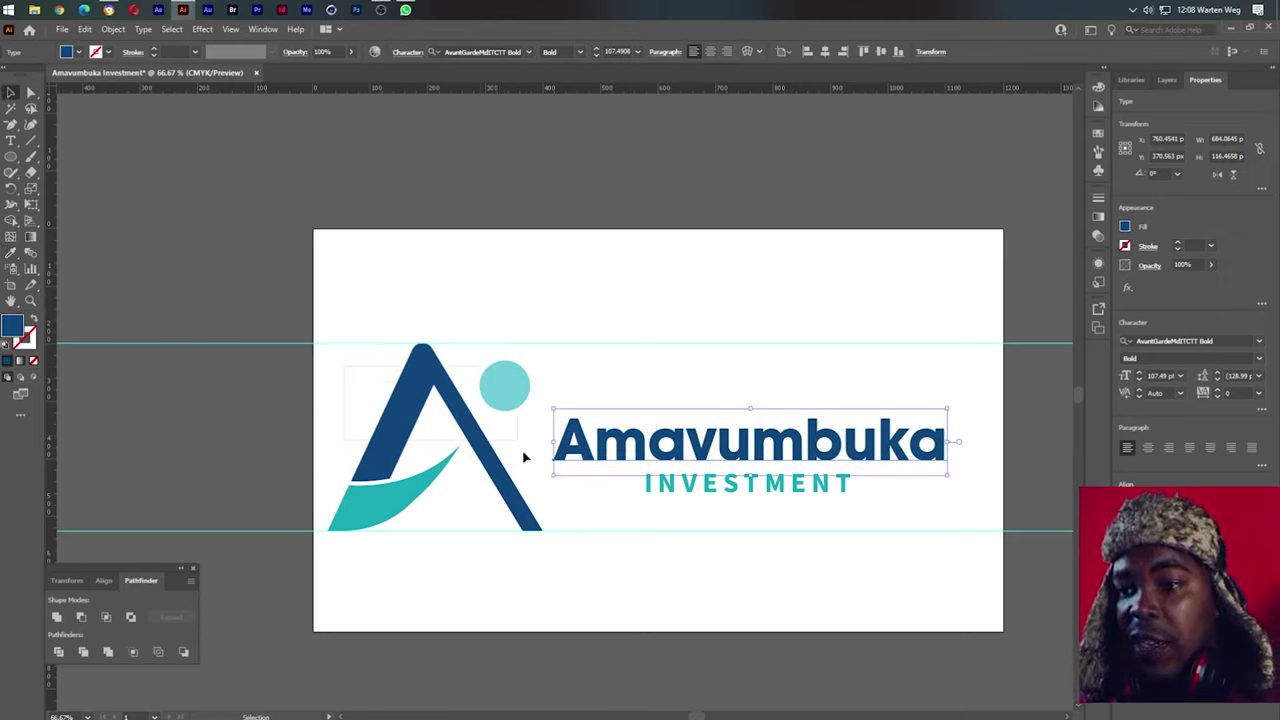
{"action": "left_click", "coordinate": [528, 524]}
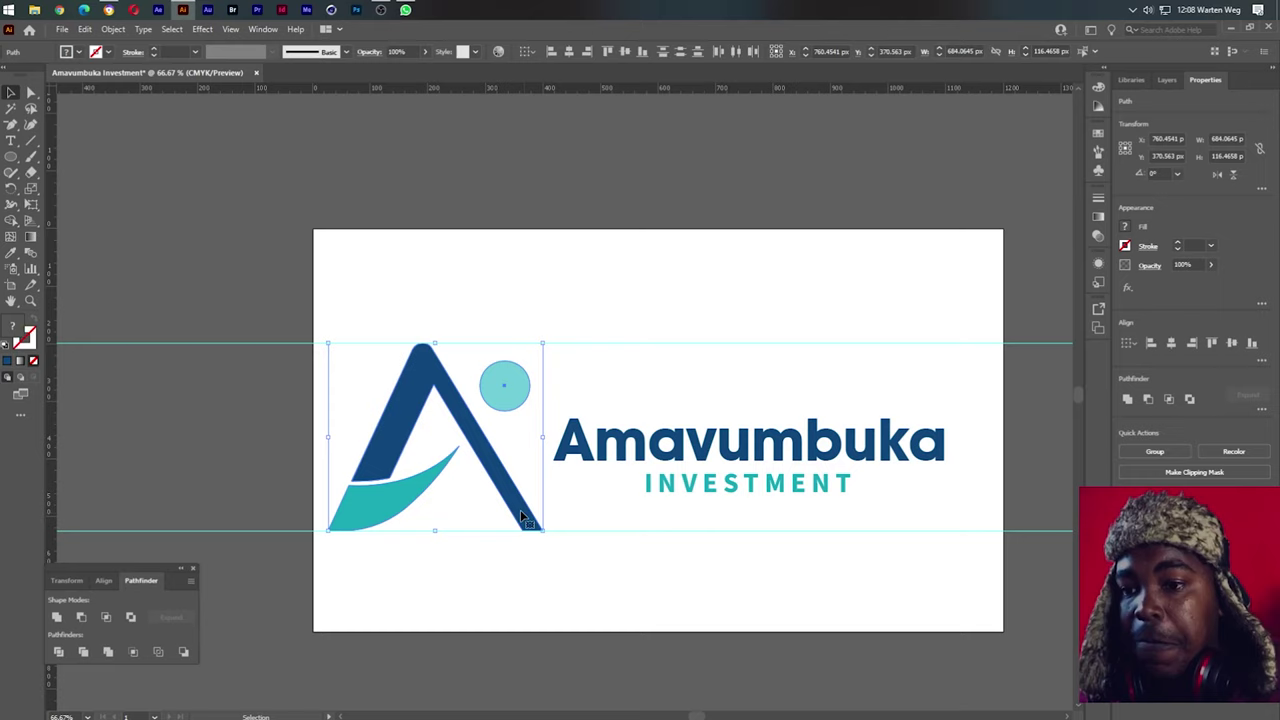
Scale the A-and-dot mark down to about 250 × 219 px and place it beside the wordmark
{"action": "right_click", "coordinate": [496, 462]}
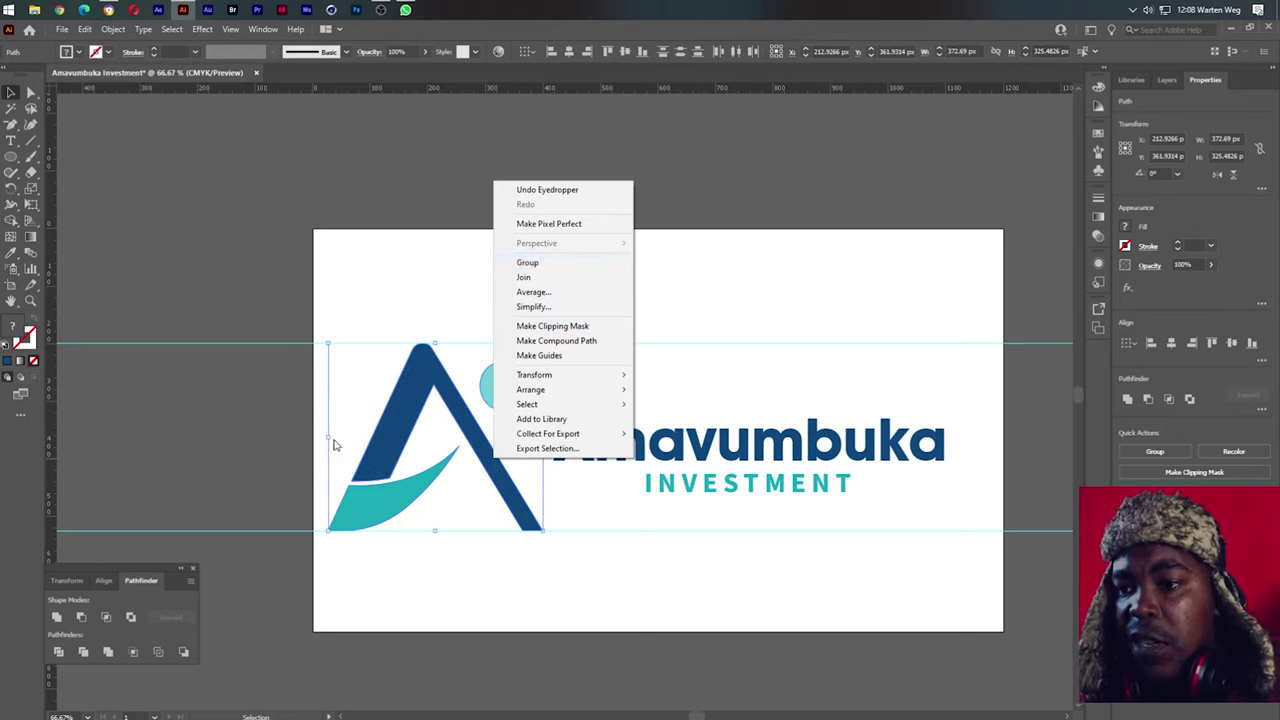
{"action": "left_click", "coordinate": [330, 441]}
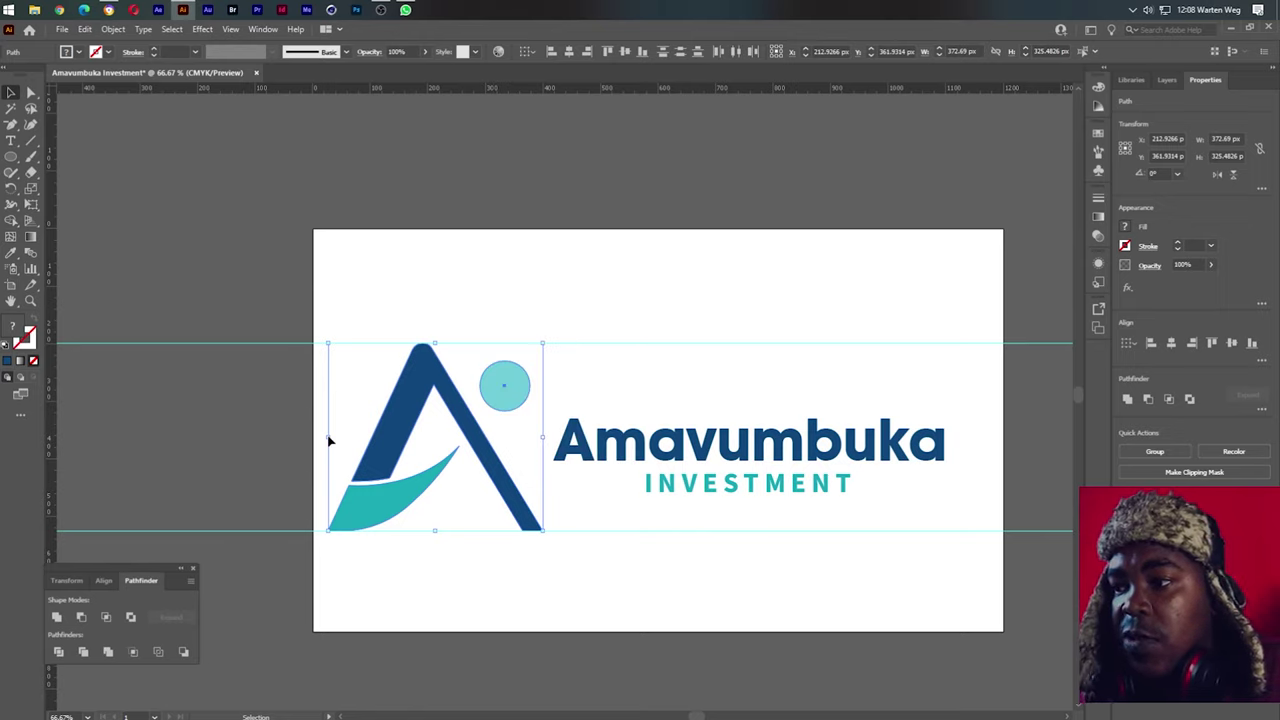
{"action": "left_click_drag", "start_coordinate": [330, 438], "coordinate": [380, 436]}
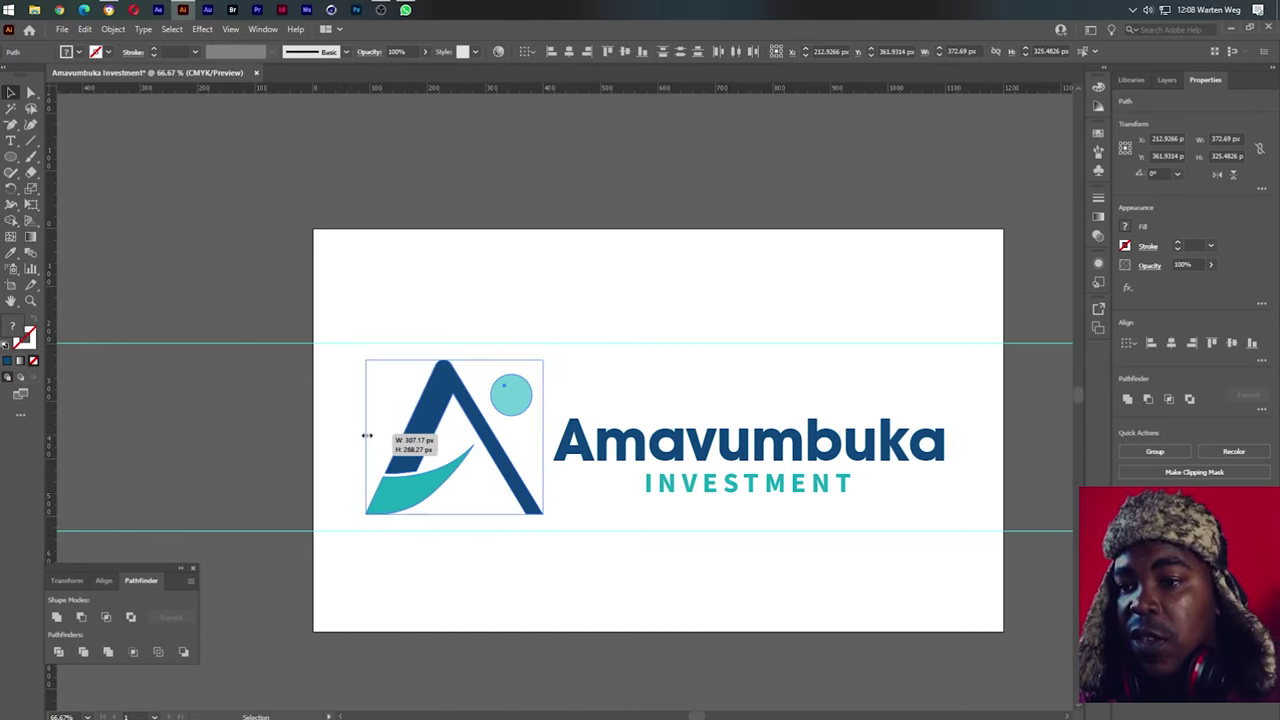
{"action": "left_click_drag", "start_coordinate": [380, 436], "coordinate": [400, 435]}
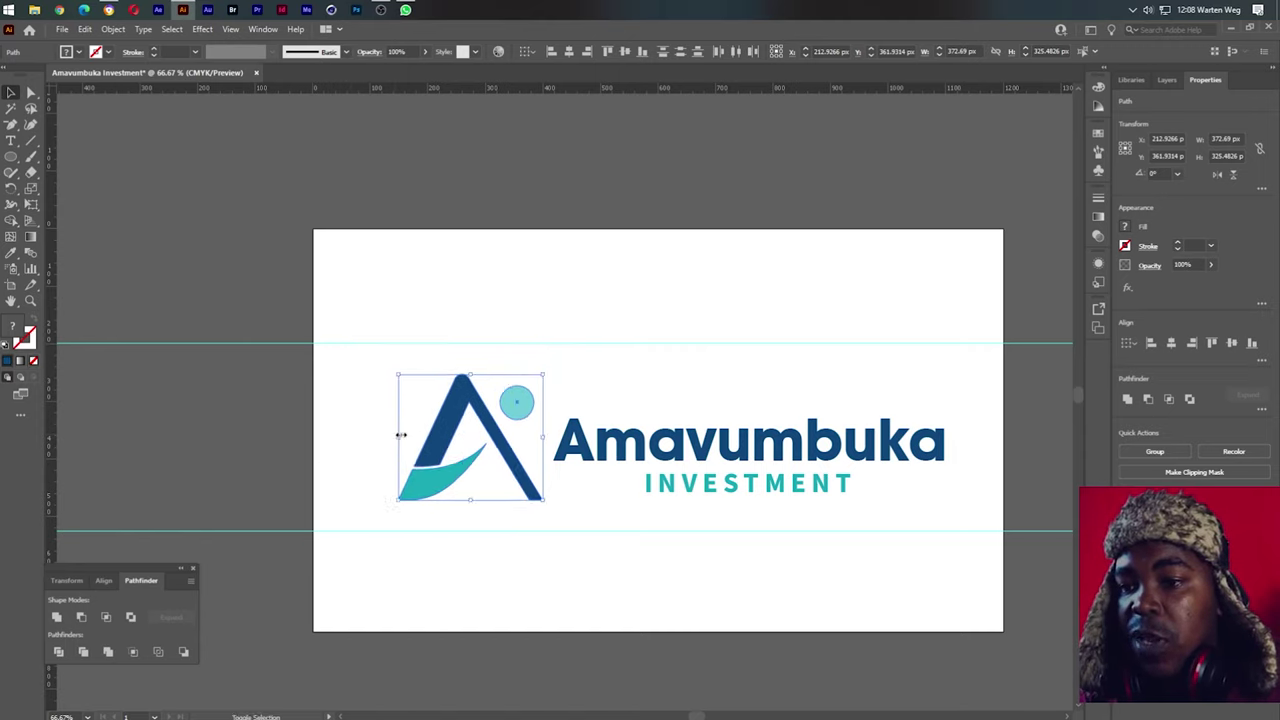
{"action": "left_click_drag", "start_coordinate": [480, 426], "coordinate": [465, 441]}
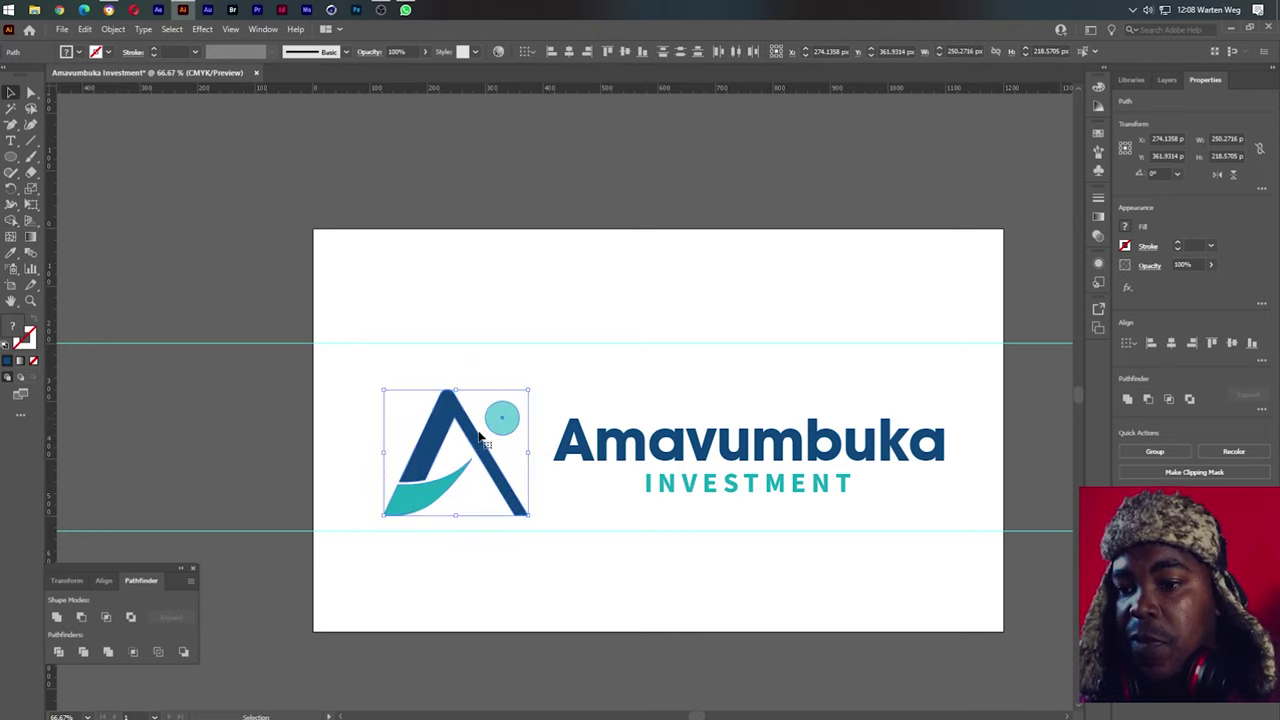
{"action": "left_click", "coordinate": [765, 390]}
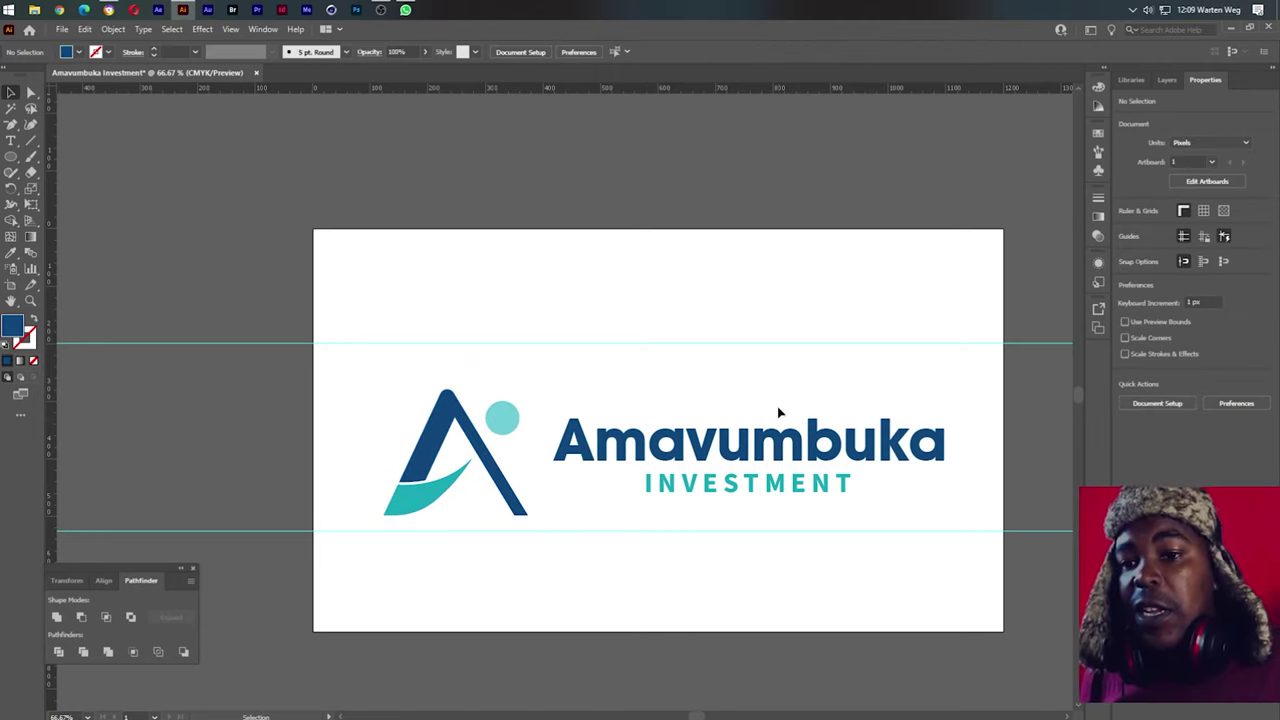
{"action": "mouse_move", "coordinate": [778, 412]}
{"action": "left_mouse_down"}
{"action": "mouse_move", "coordinate": [695, 495]}
{"action": "mouse_move", "coordinate": [778, 413]}
{"action": "left_mouse_up"}
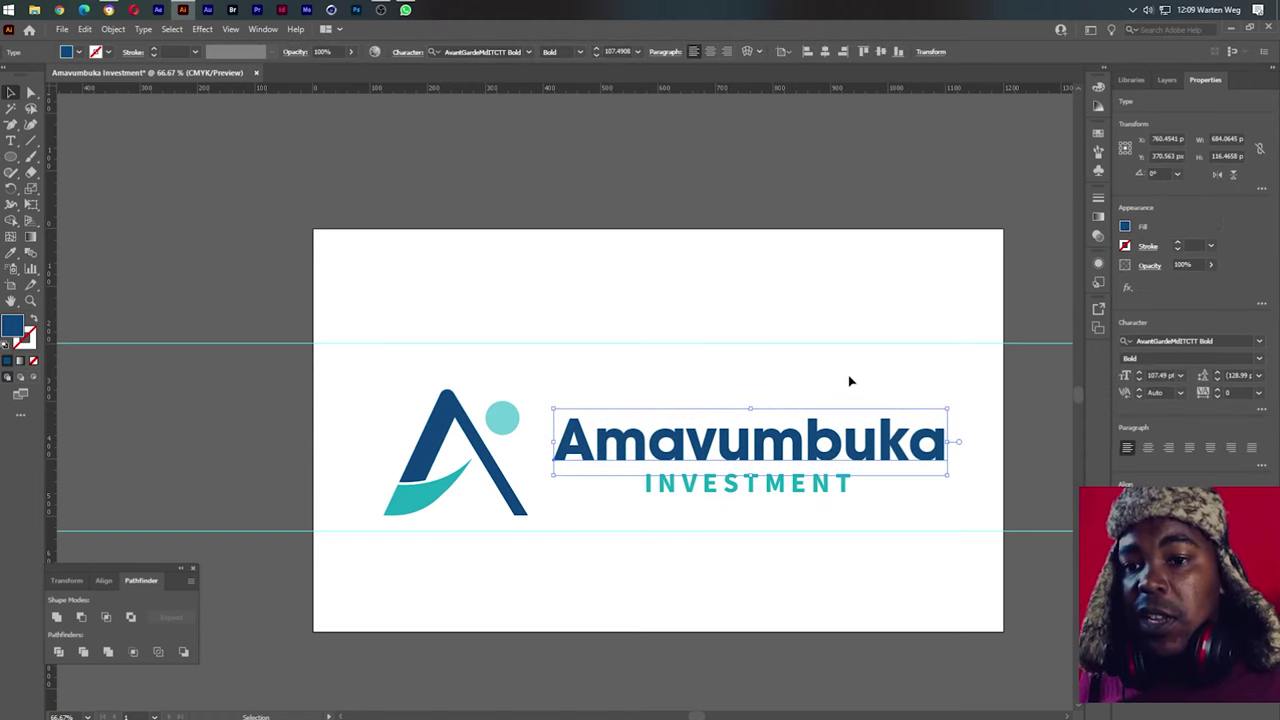
Convert the Amavumbuka and INVESTMENT text lines to outlines
{"action": "left_click", "coordinate": [748, 489], "text": "shift"}
{"action": "right_click", "coordinate": [740, 490]}
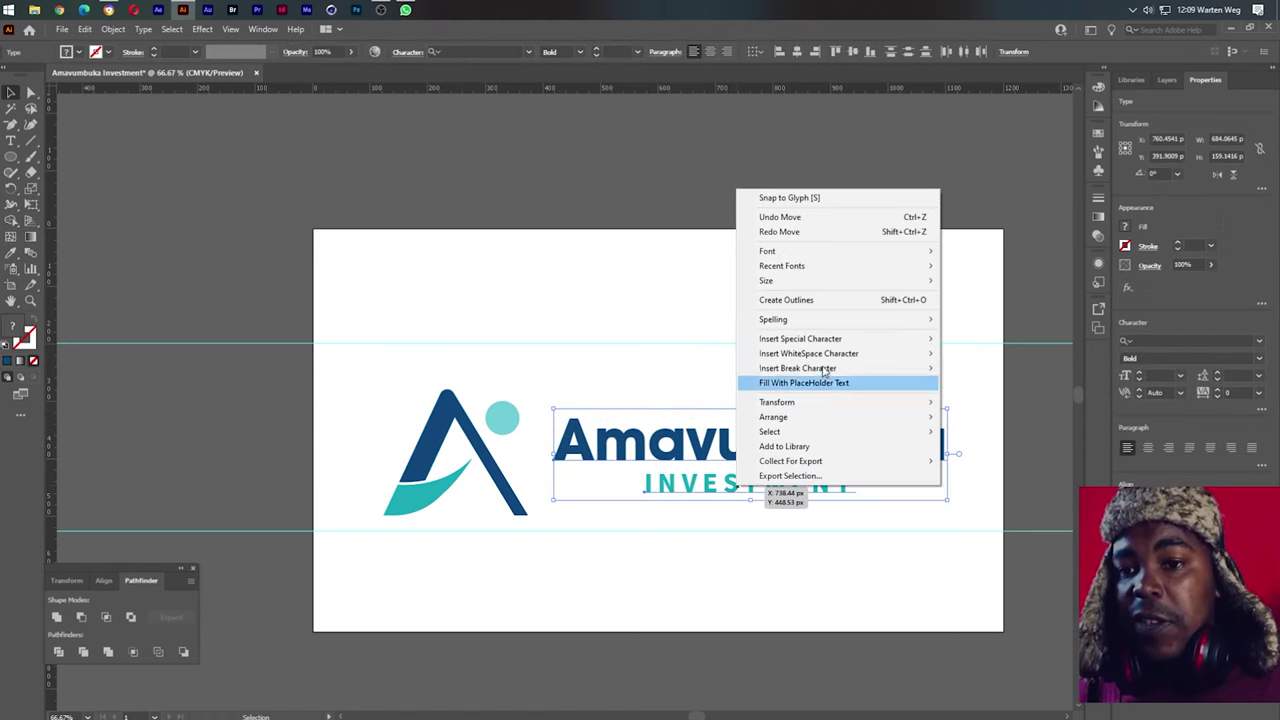
{"action": "right_click", "coordinate": [678, 475]}
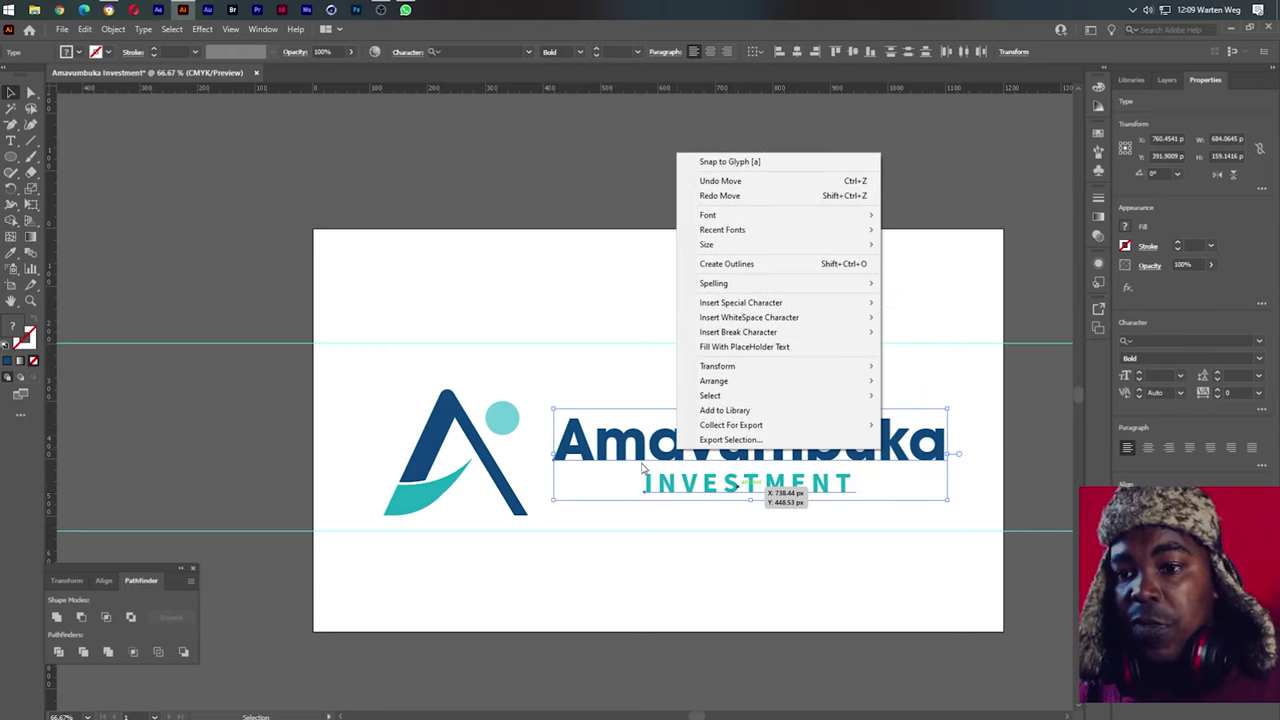
{"action": "left_click", "coordinate": [726, 264]}
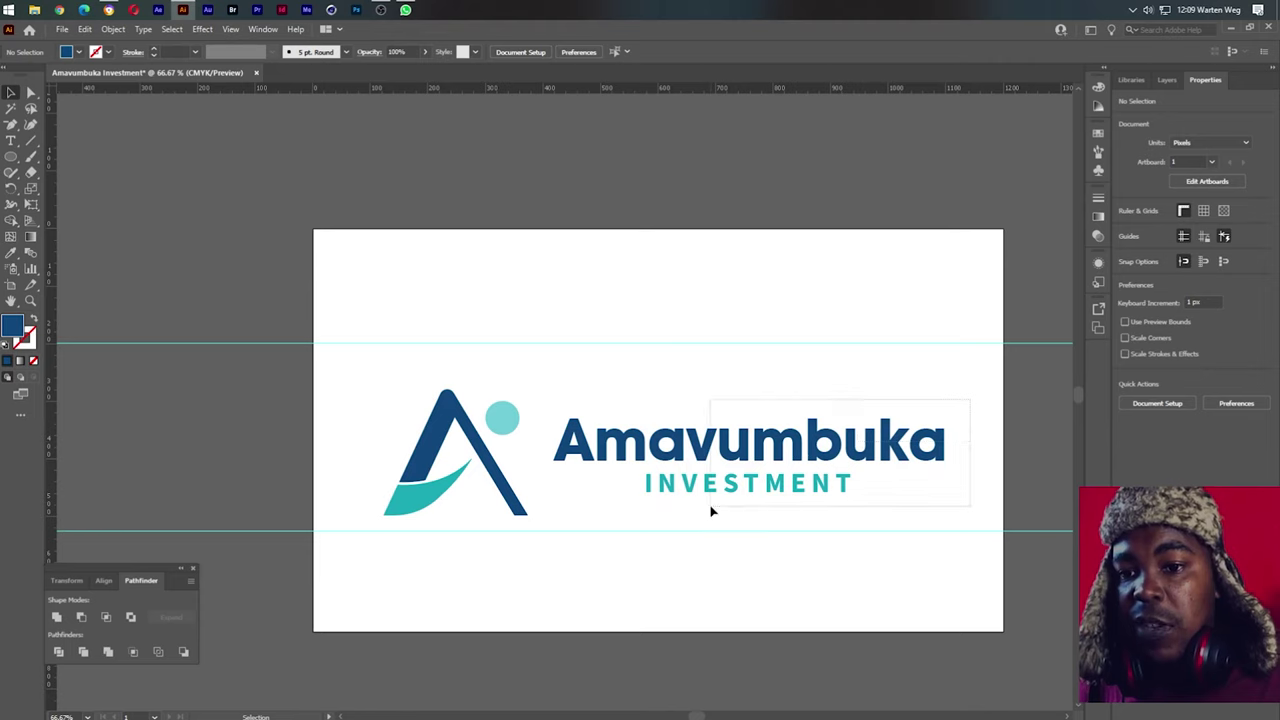
{"action": "left_click", "coordinate": [714, 490]}
{"action": "right_click", "coordinate": [714, 490]}
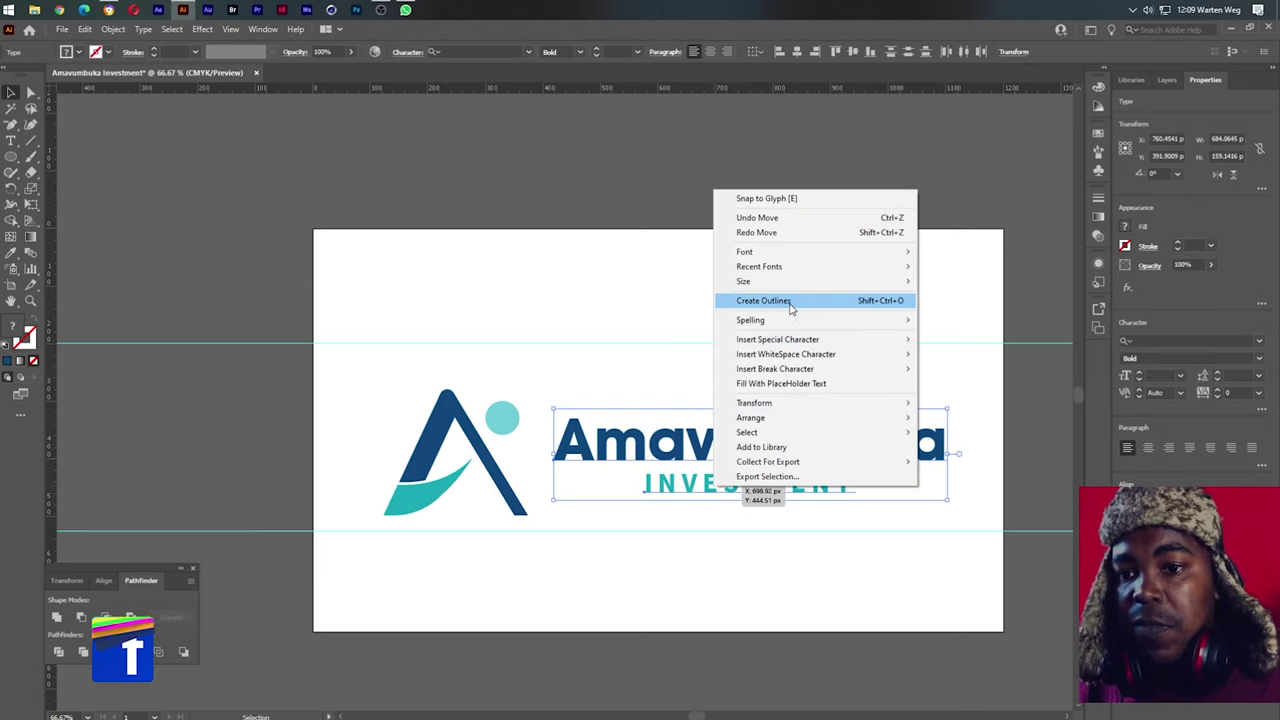
{"action": "left_click", "coordinate": [790, 301]}
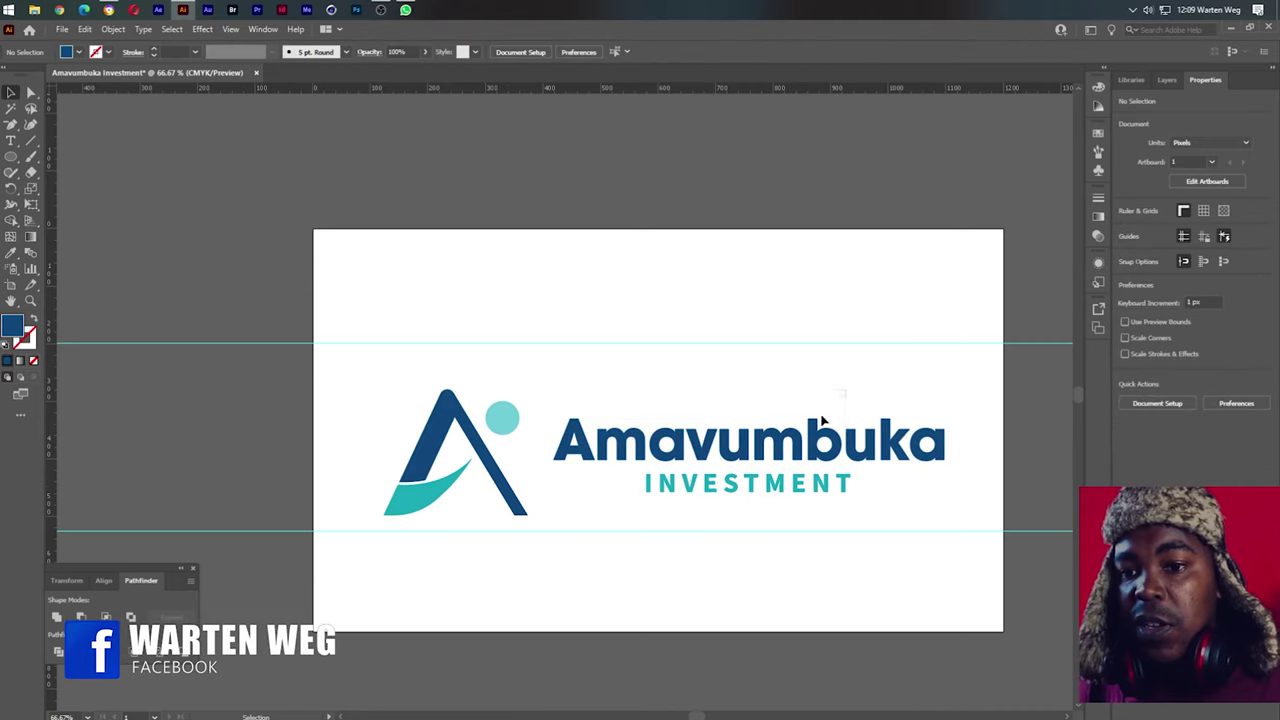
Group the outlined wordmark lines, and group the A mark with its dot
{"action": "right_click", "coordinate": [723, 466]}
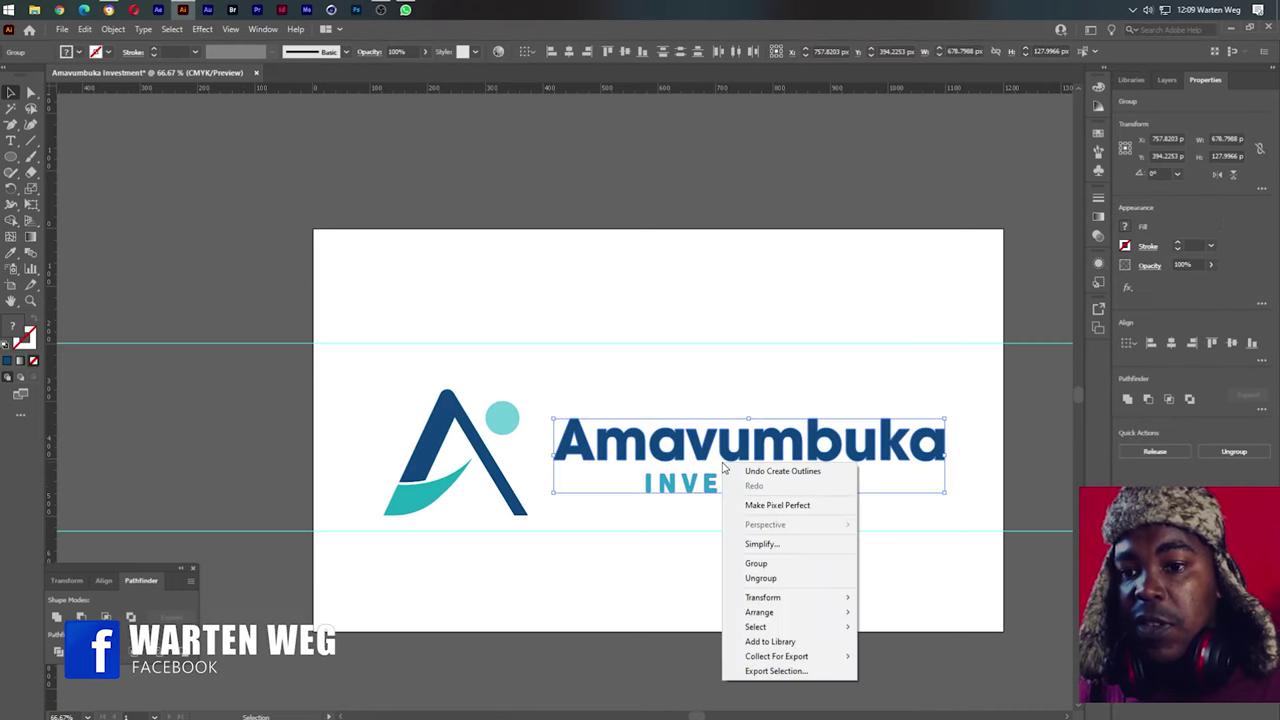
{"action": "left_click", "coordinate": [786, 563]}
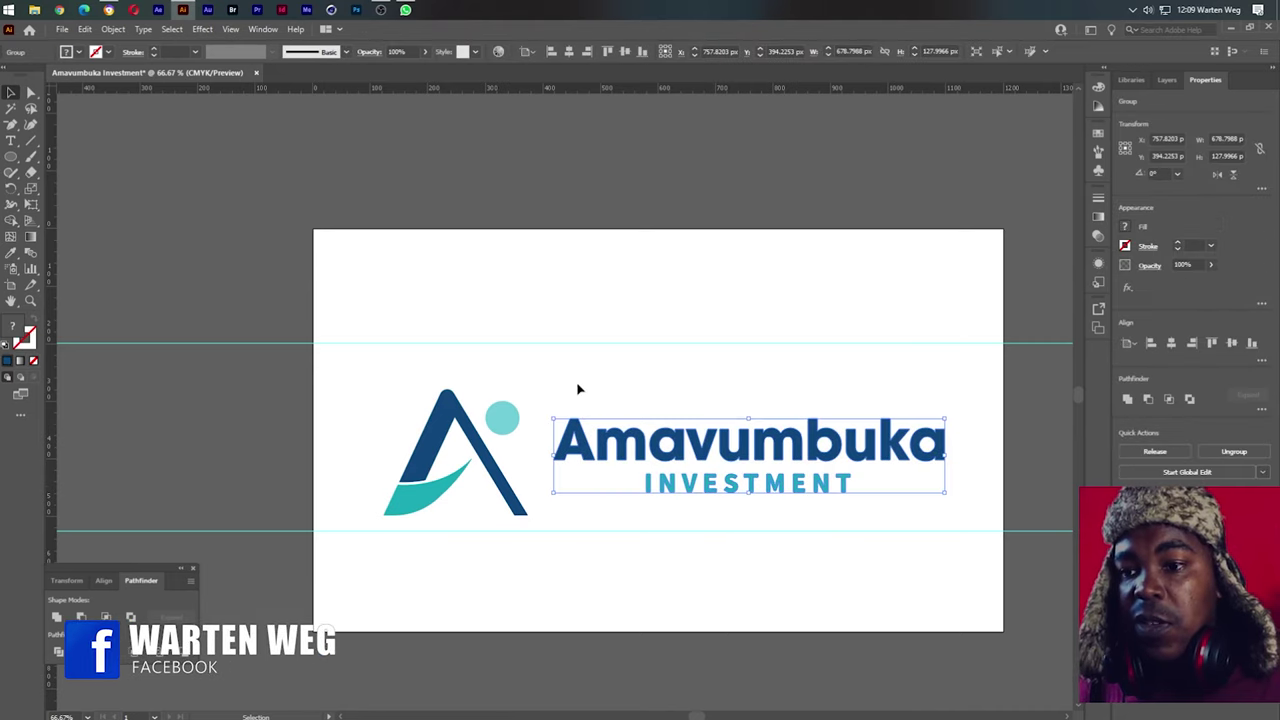
{"action": "right_click", "coordinate": [500, 488]}
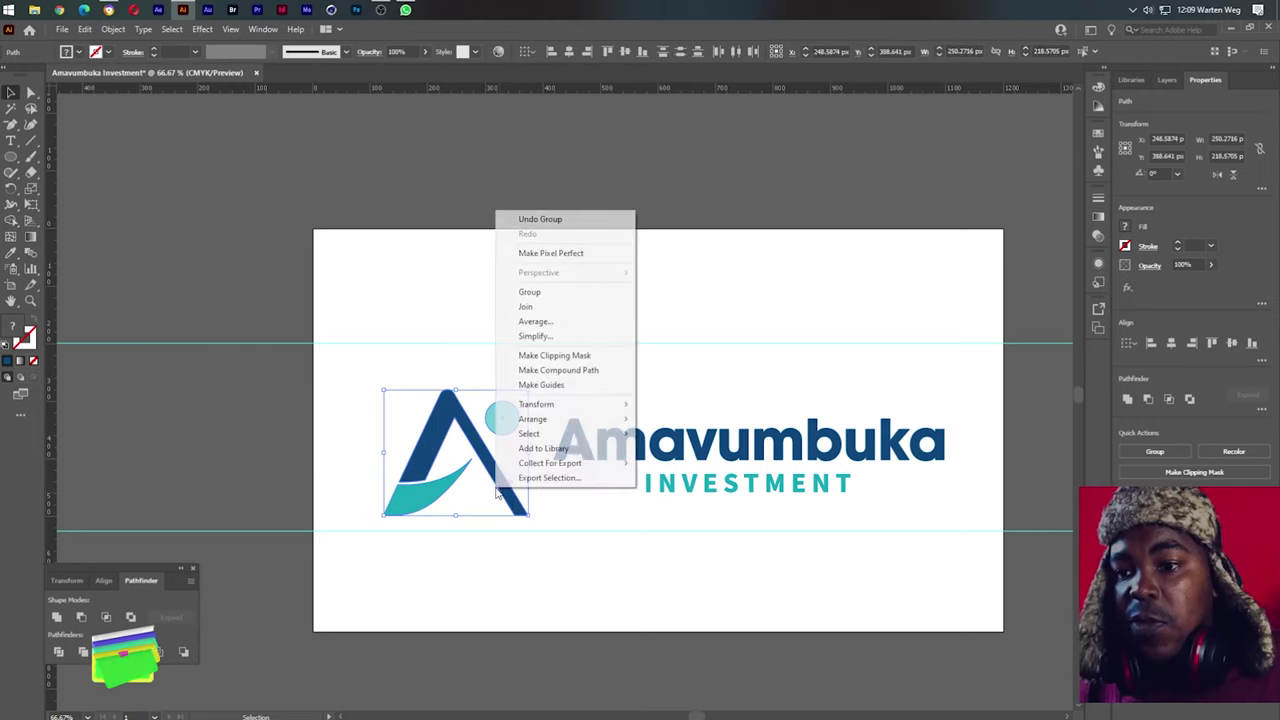
{"action": "left_click", "coordinate": [530, 291]}
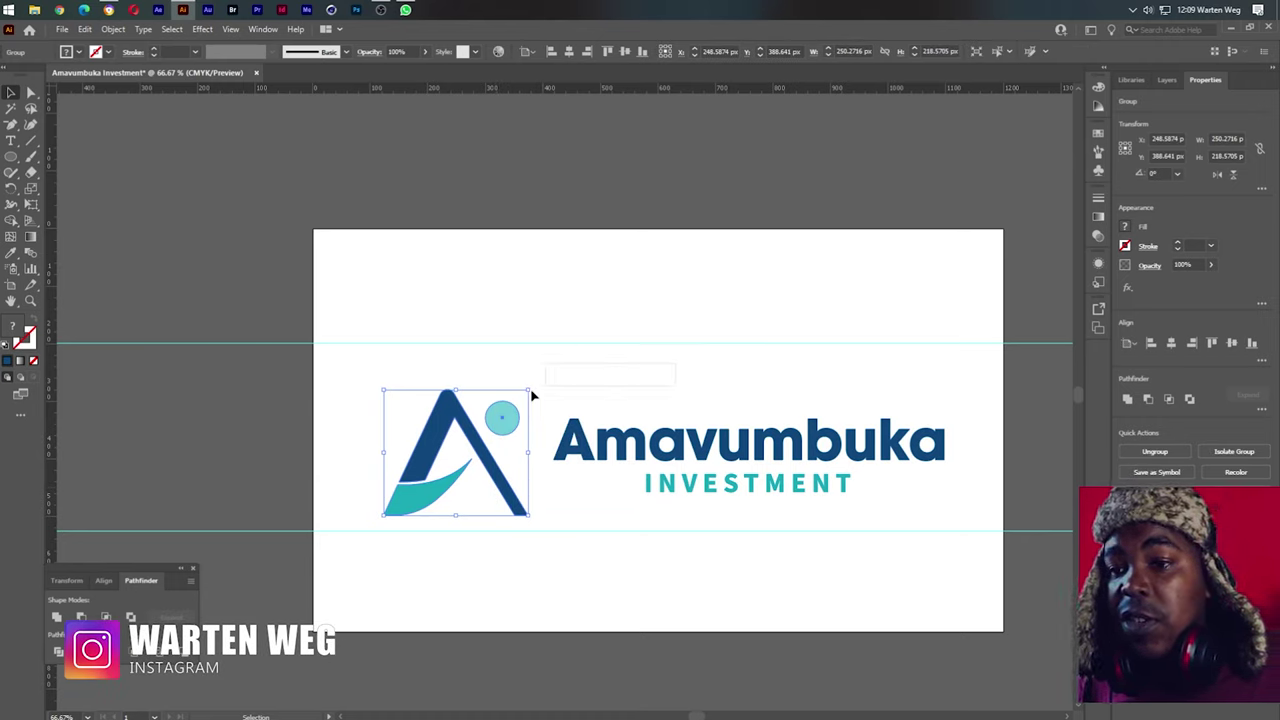
Align the whole logo vertically and hide the guides
{"action": "key", "text": "ctrl+a"}
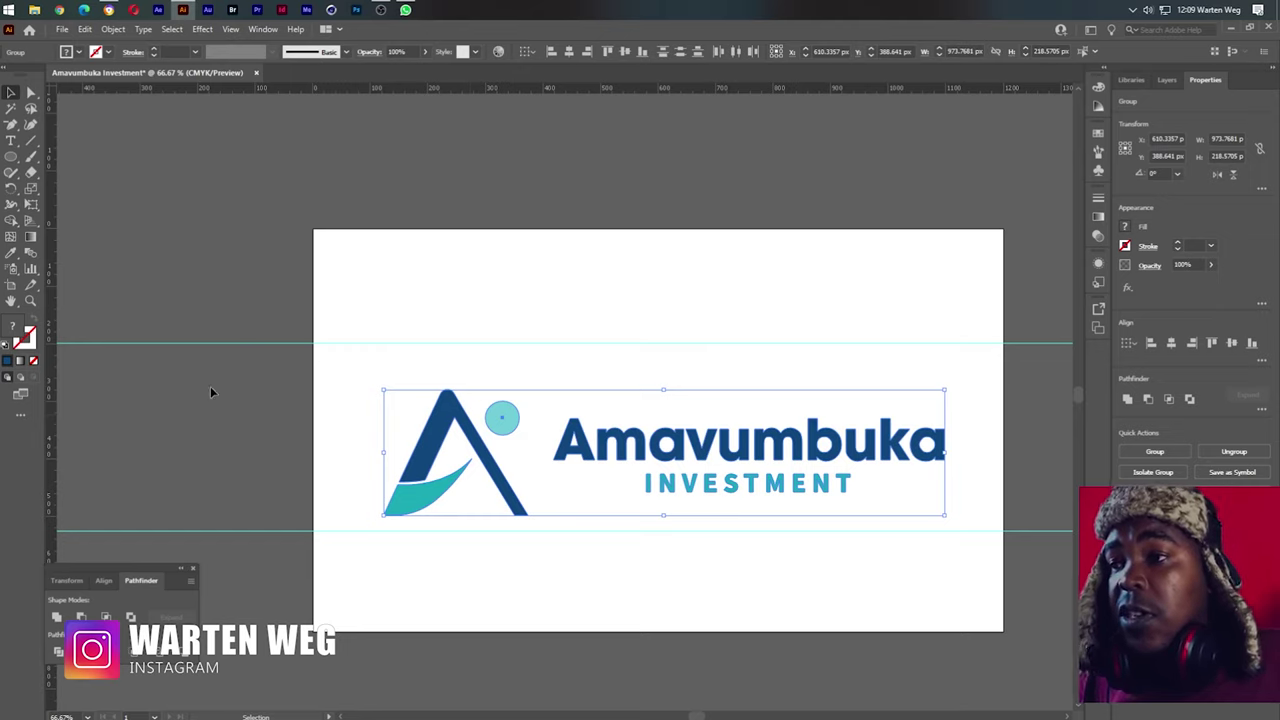
{"action": "left_click", "coordinate": [615, 52]}
{"action": "left_click", "coordinate": [822, 376]}
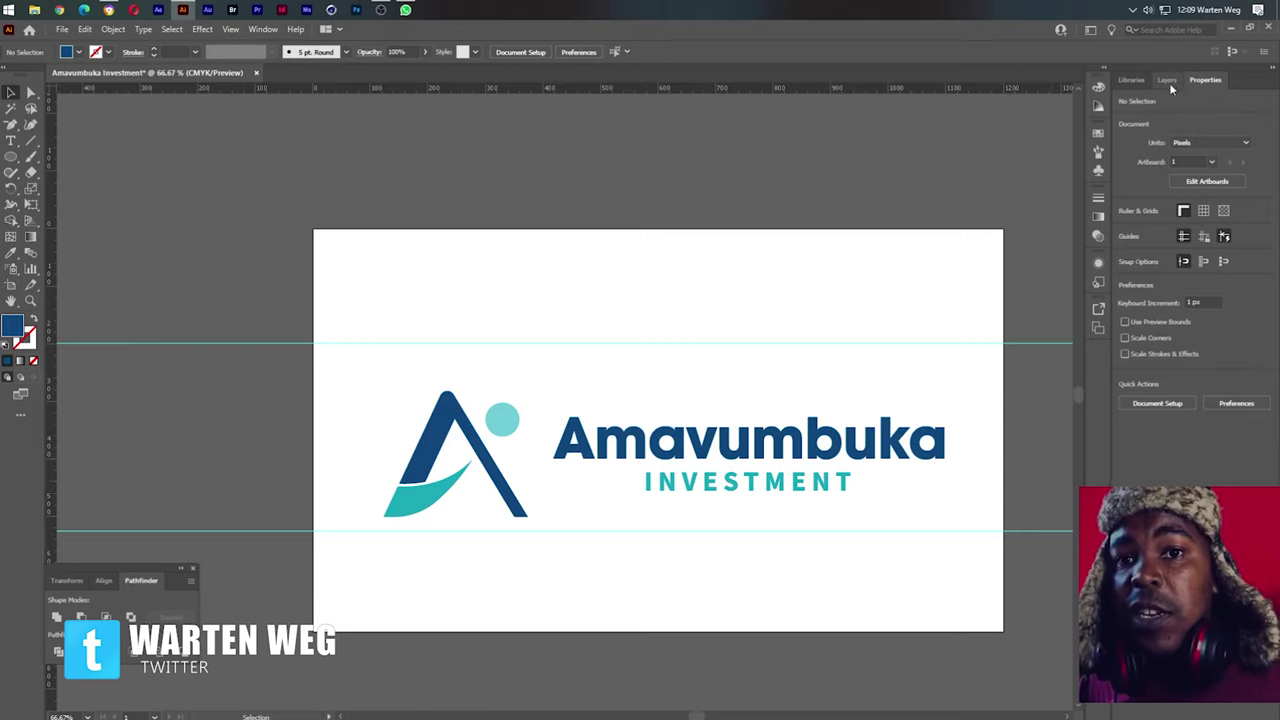
{"action": "left_click", "coordinate": [1167, 80]}
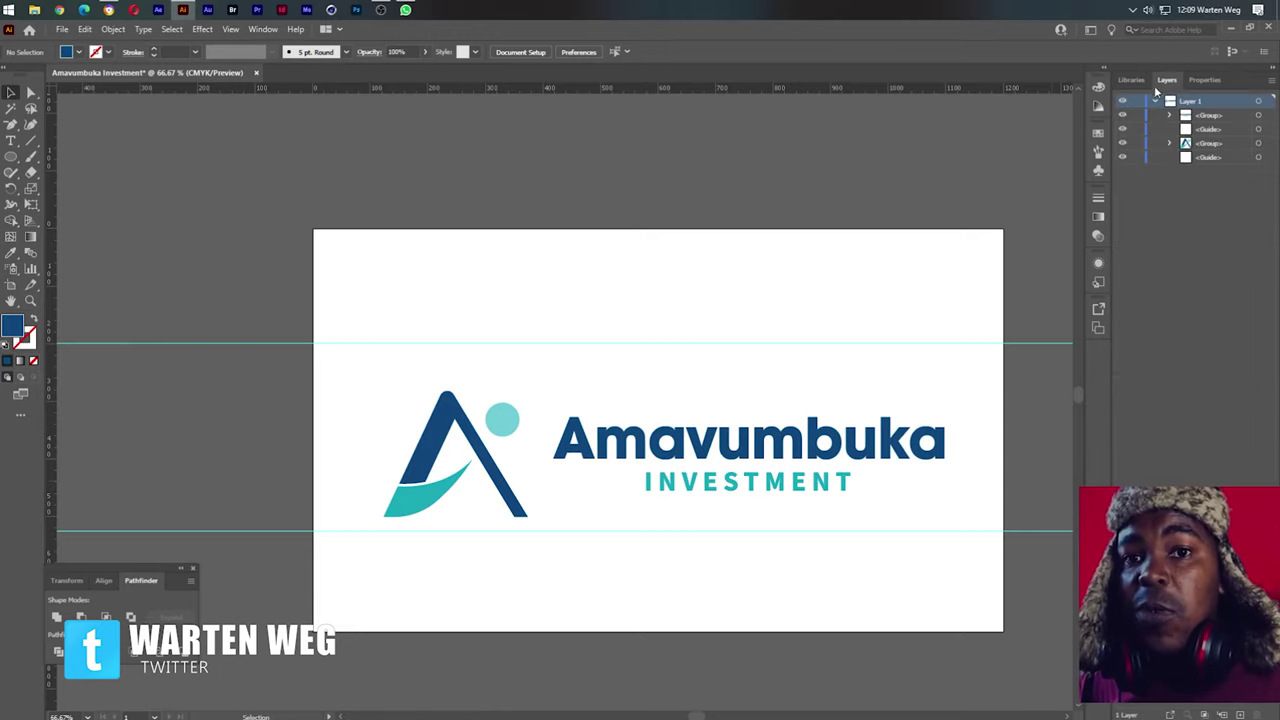
{"action": "left_click", "coordinate": [1122, 129]}
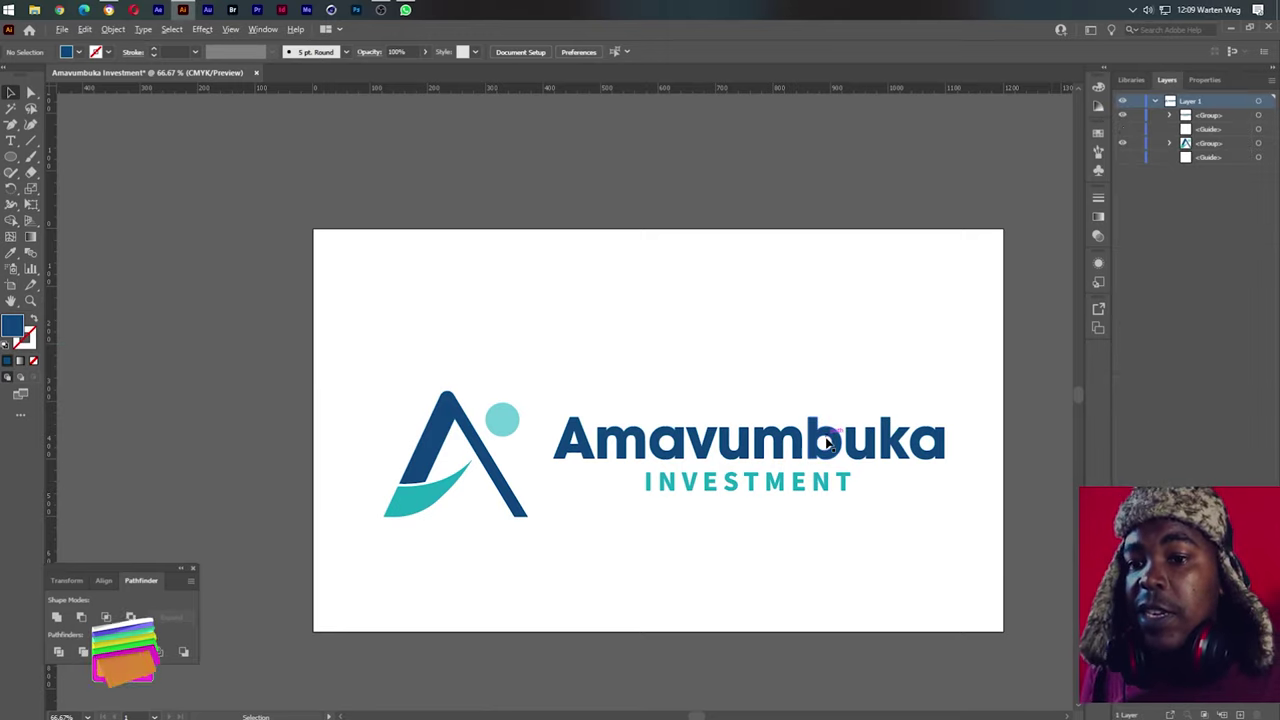